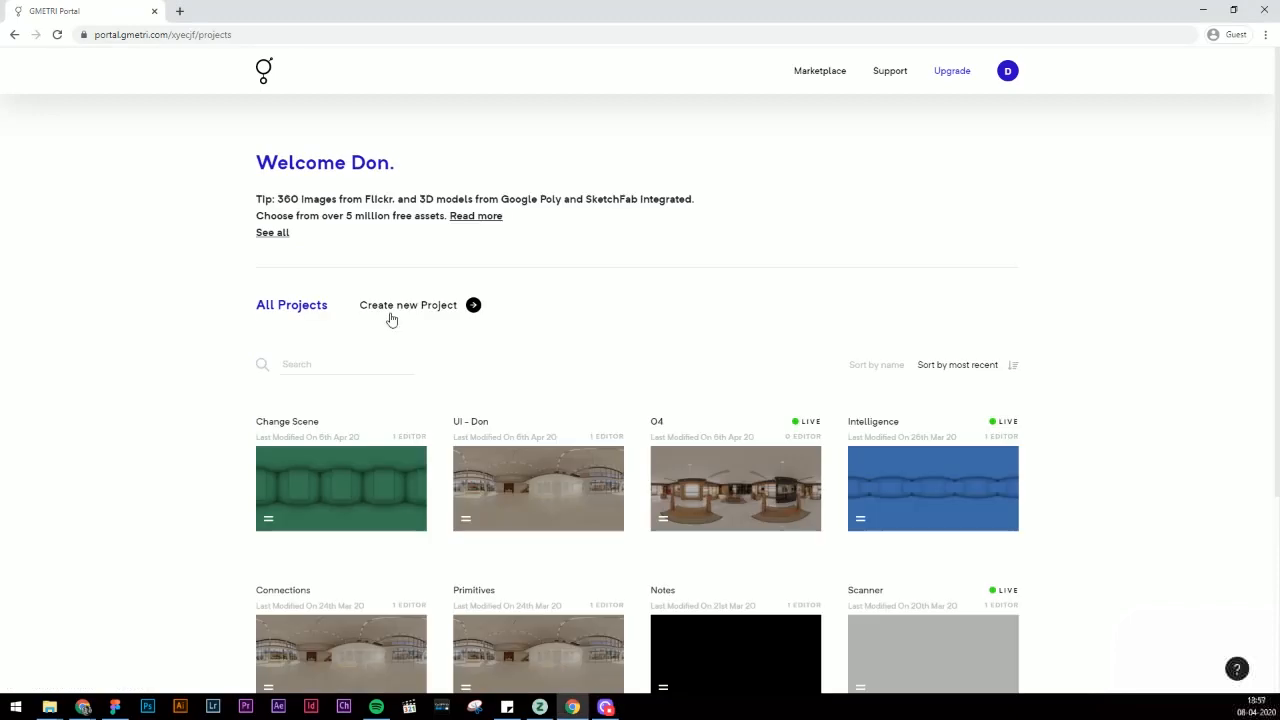
Create a new project named Learn and open its experience for editing.
click(389, 311)
text(4)
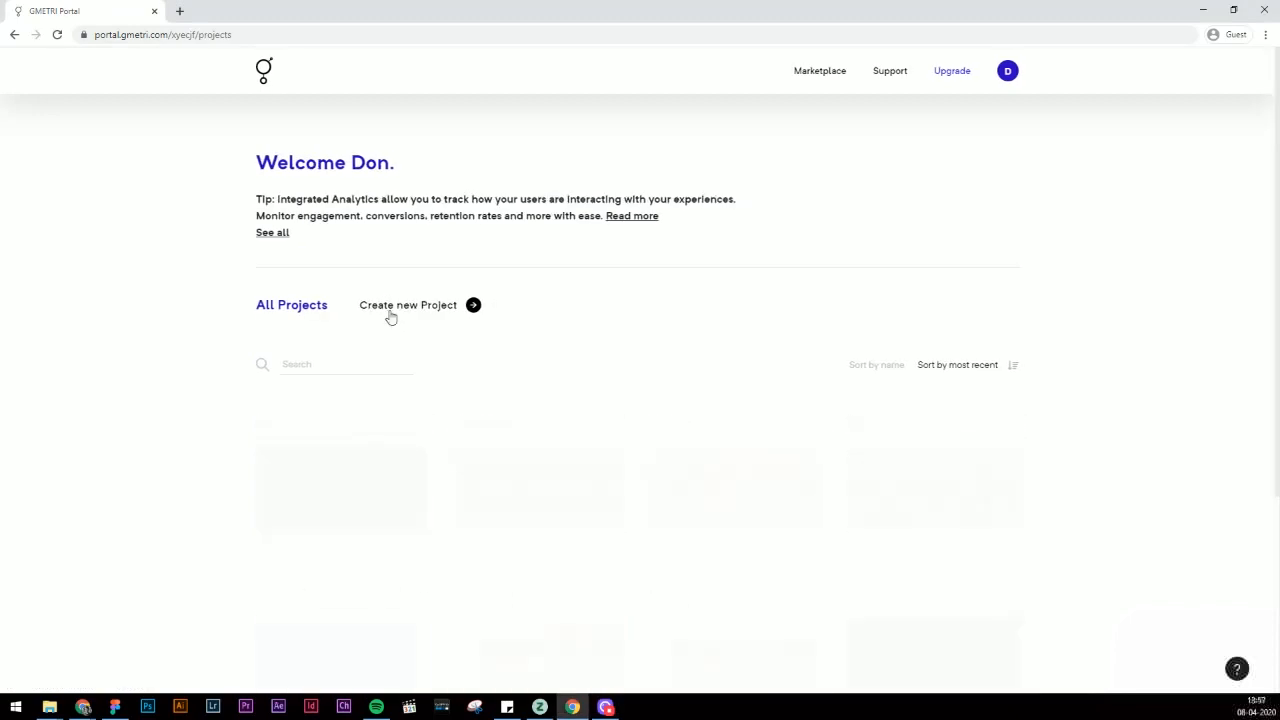
click(334, 503)
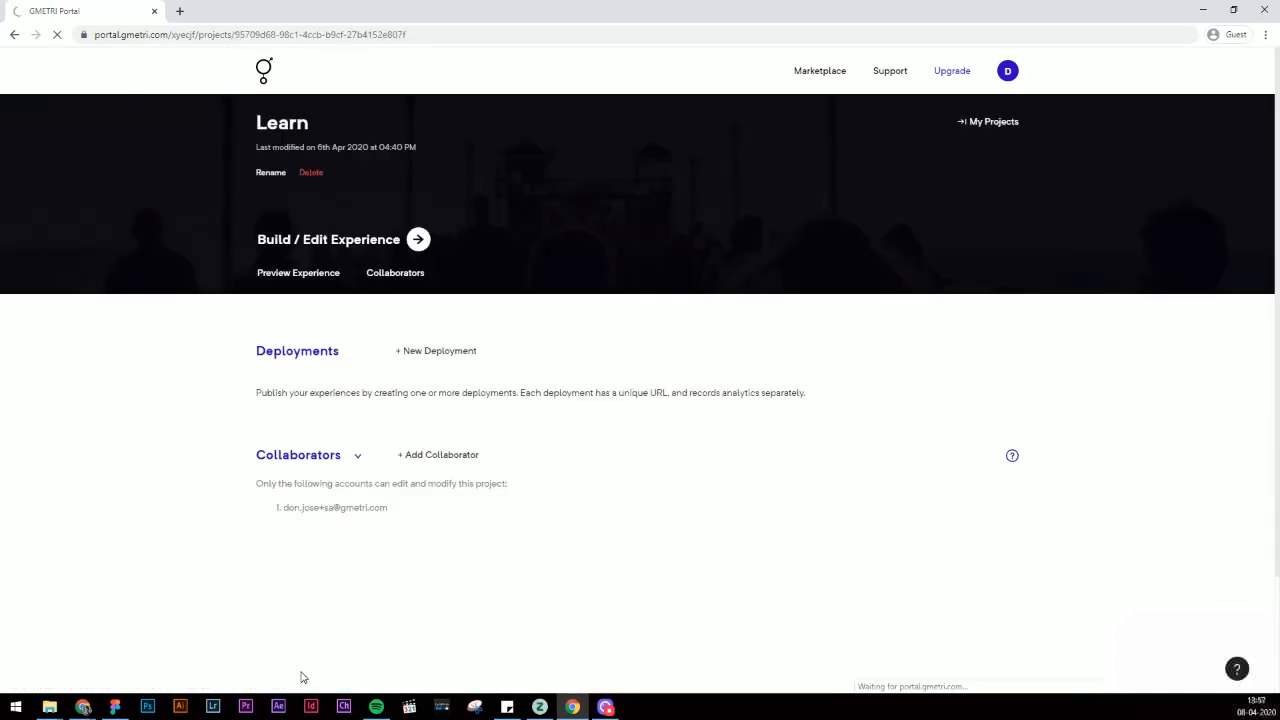
click(385, 244)
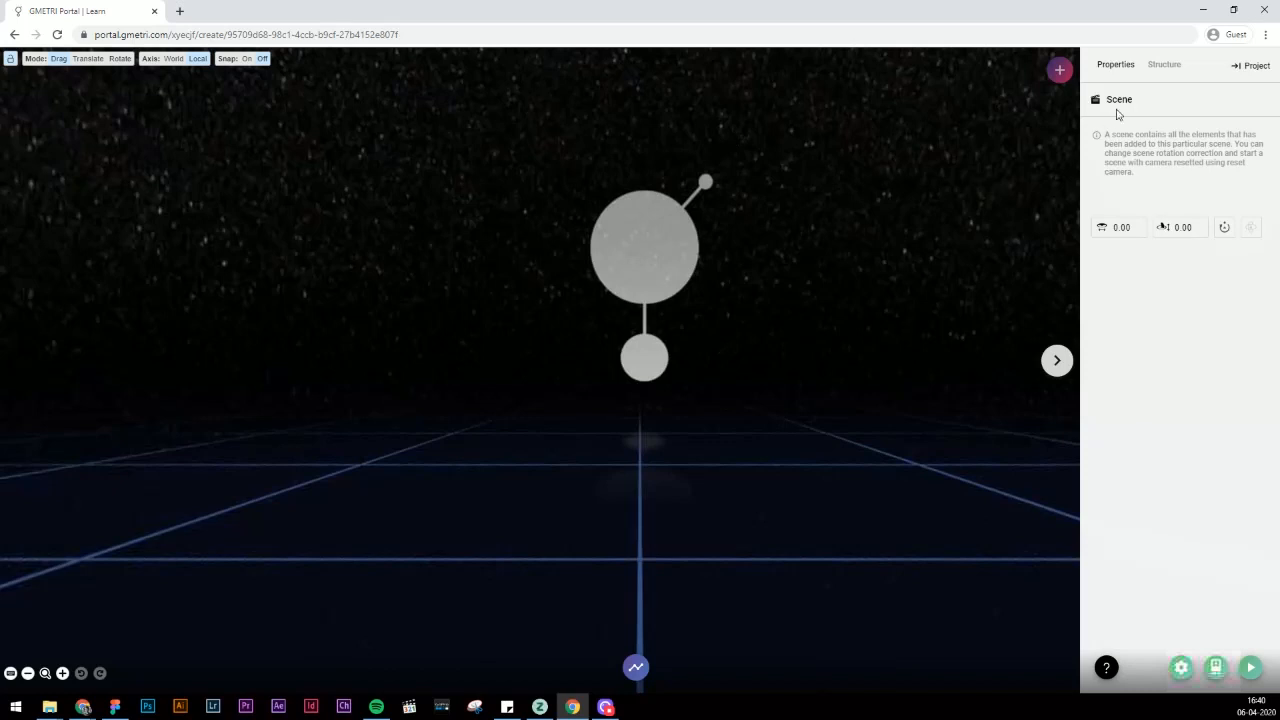
Rename the project's existing scene to "Wash hands".
click(1163, 66)
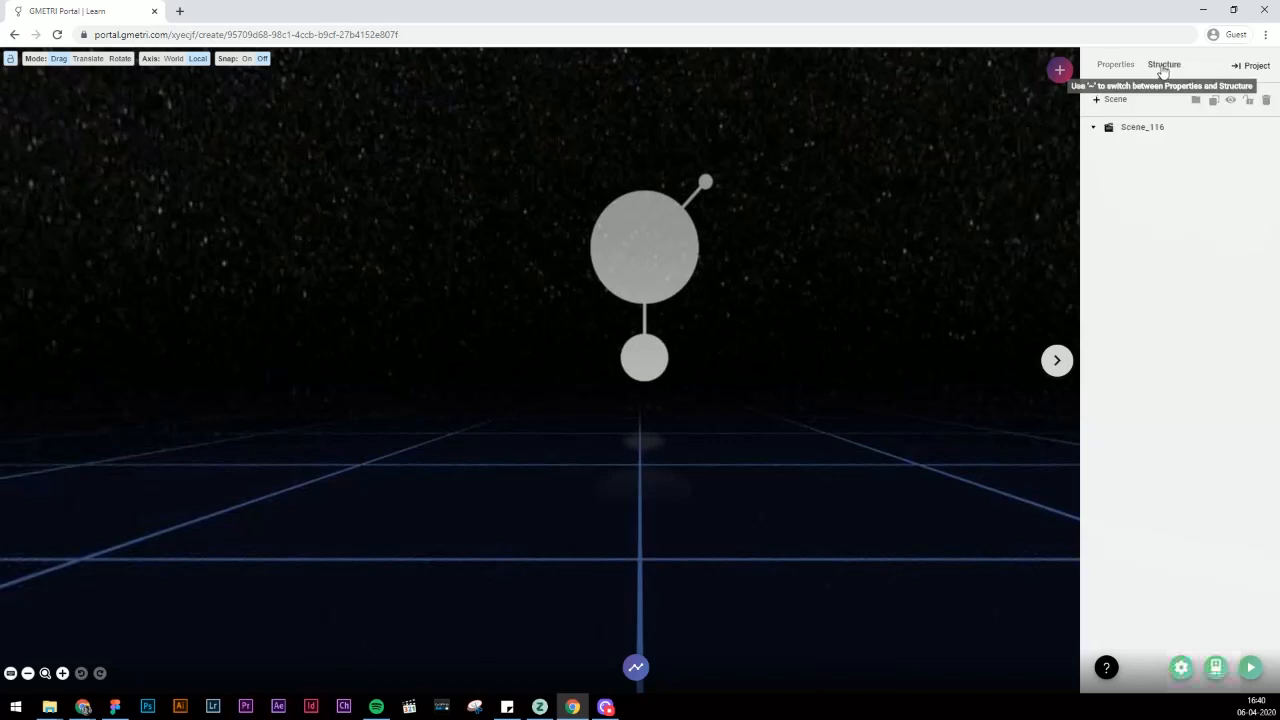
double_click(1131, 127)
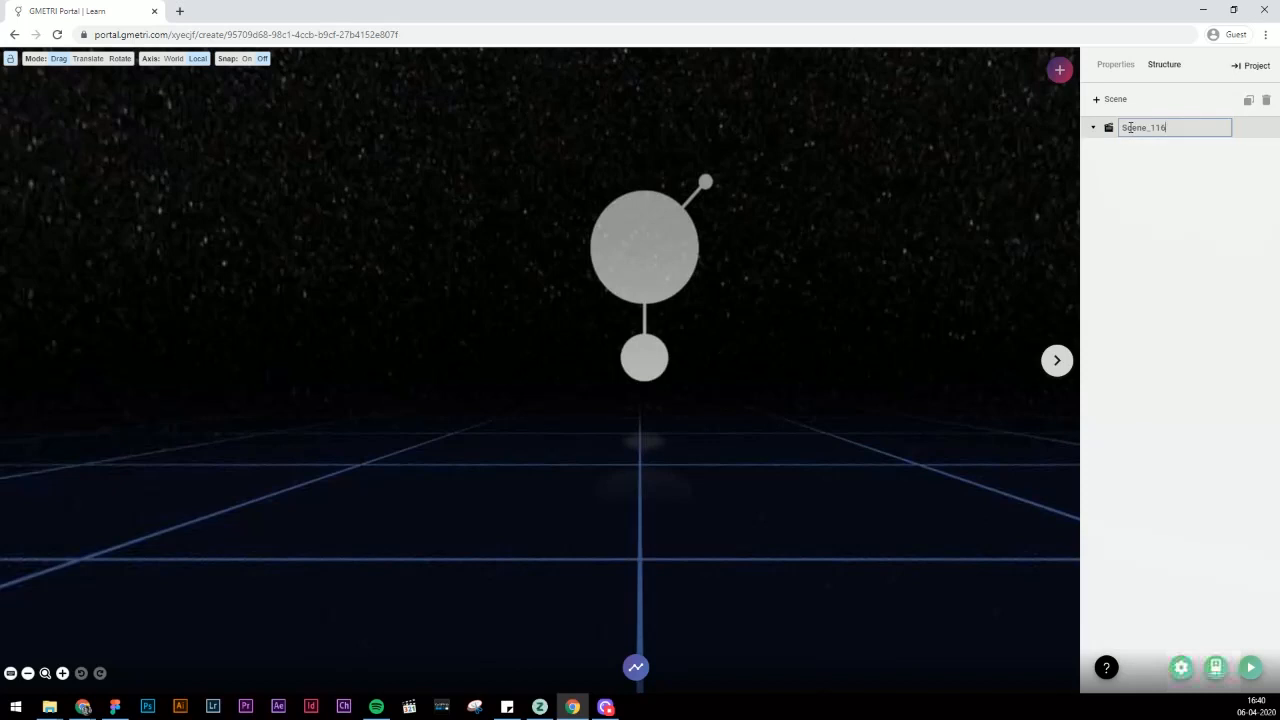
text(Wash hands)
key(Return)
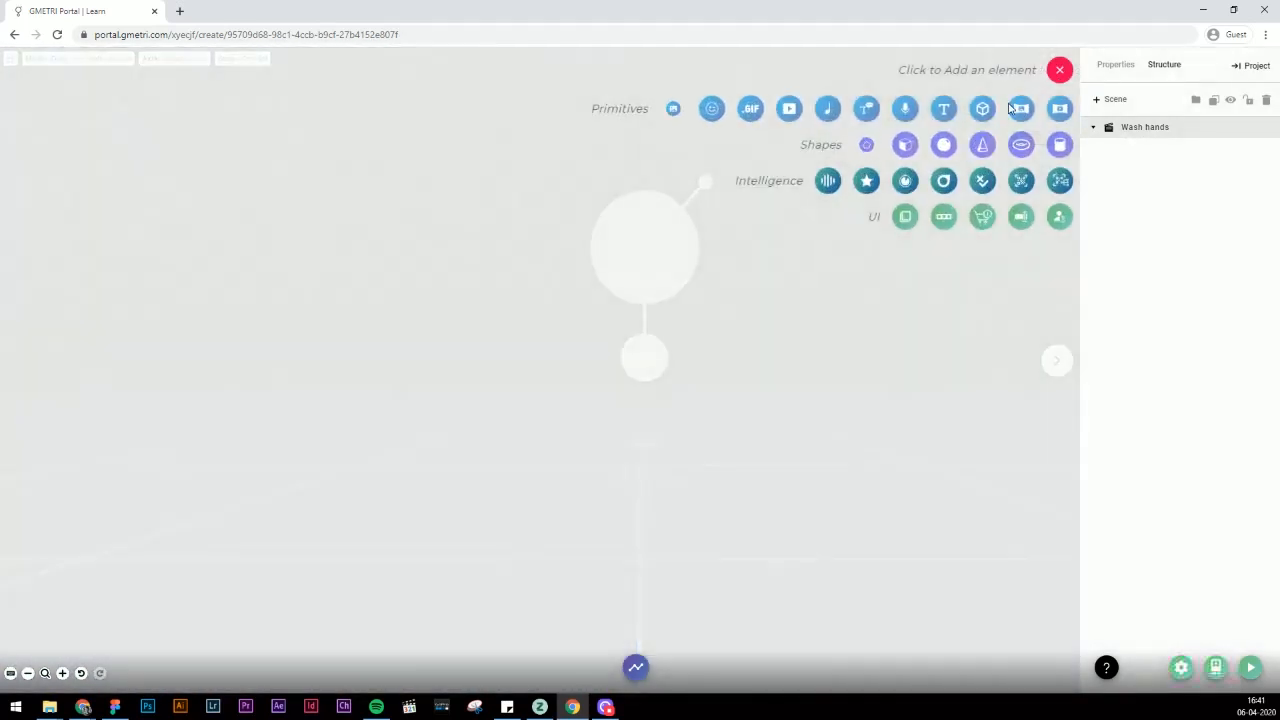
Add a panoramic image element named "Pano Image_Near wash basin" to the Wash hands scene.
click(673, 108)
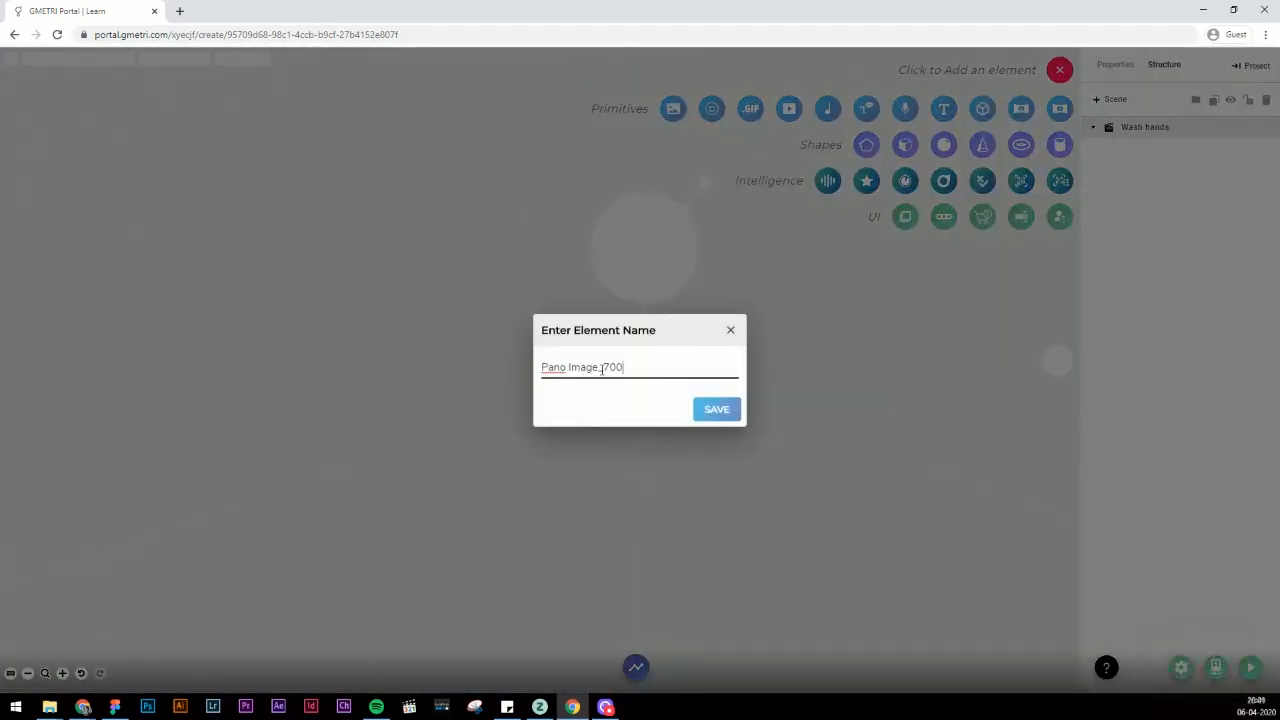
key(BackSpace)
key(BackSpace)
text(Near wash basin)
key(Return)
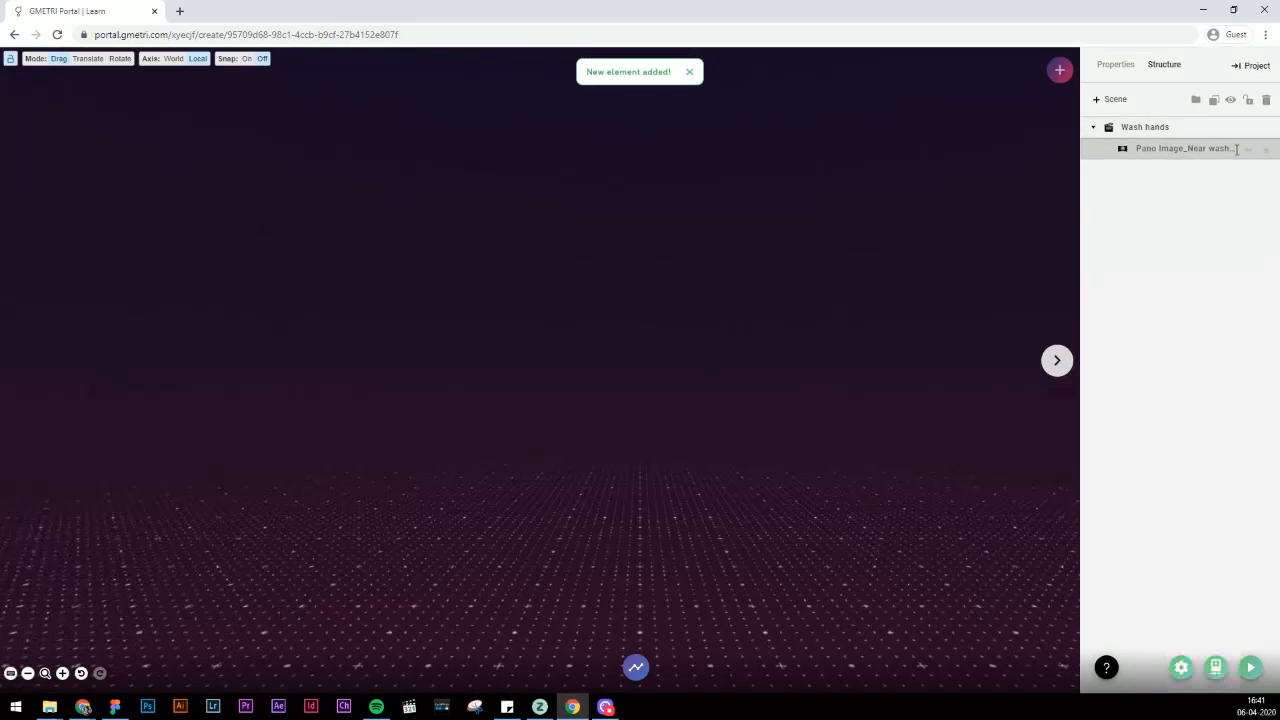
Start replacing the panorama's source image and create an asset folder named "Pano_Images".
click(1112, 64)
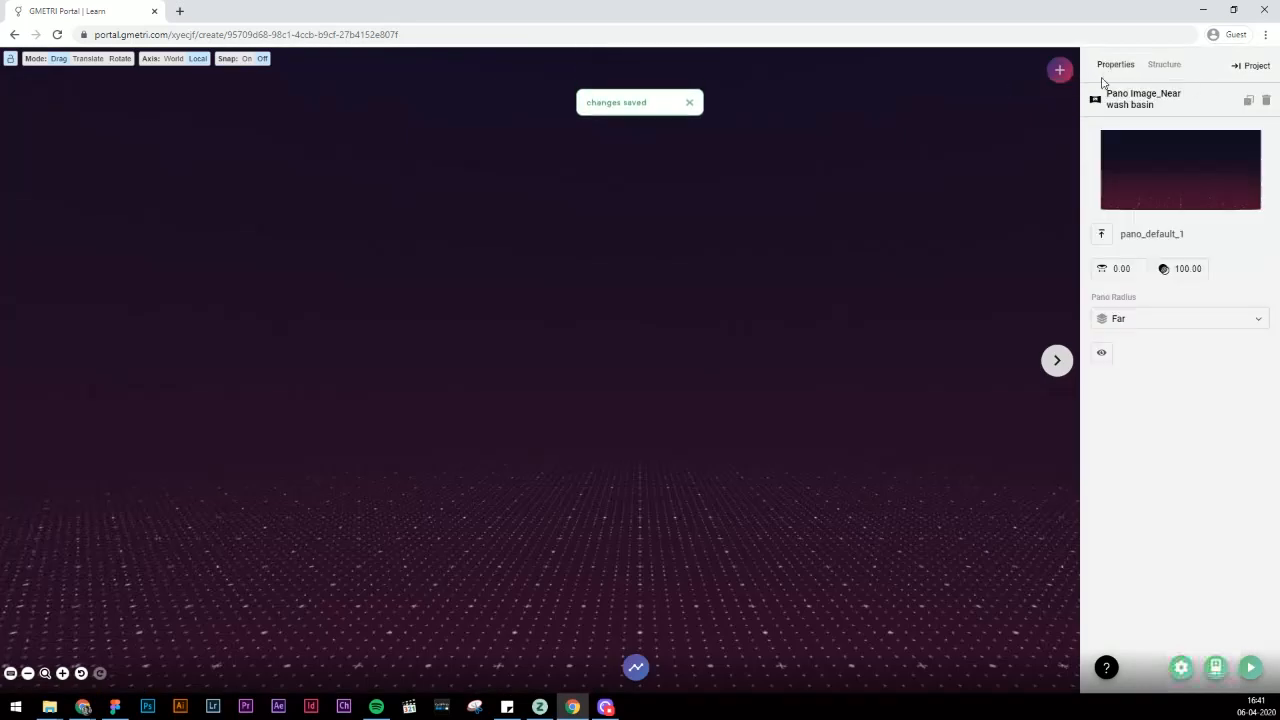
click(1102, 236)
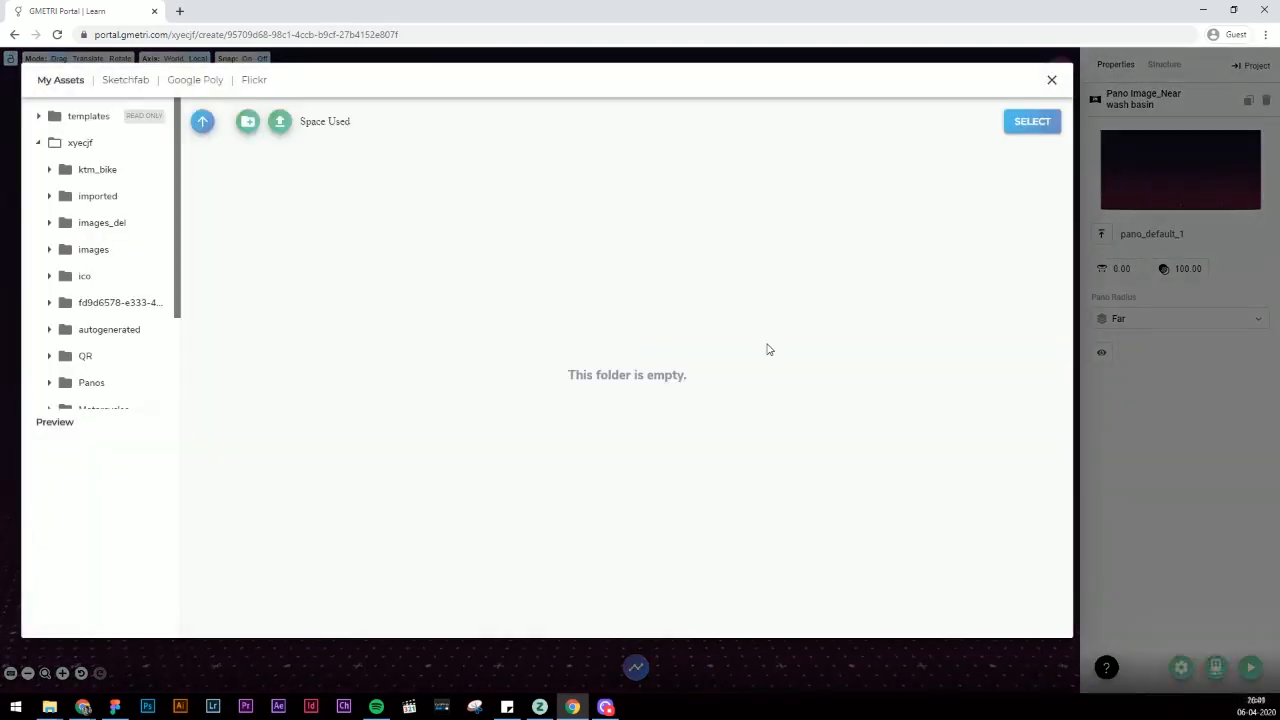
click(247, 122)
text(Pa)
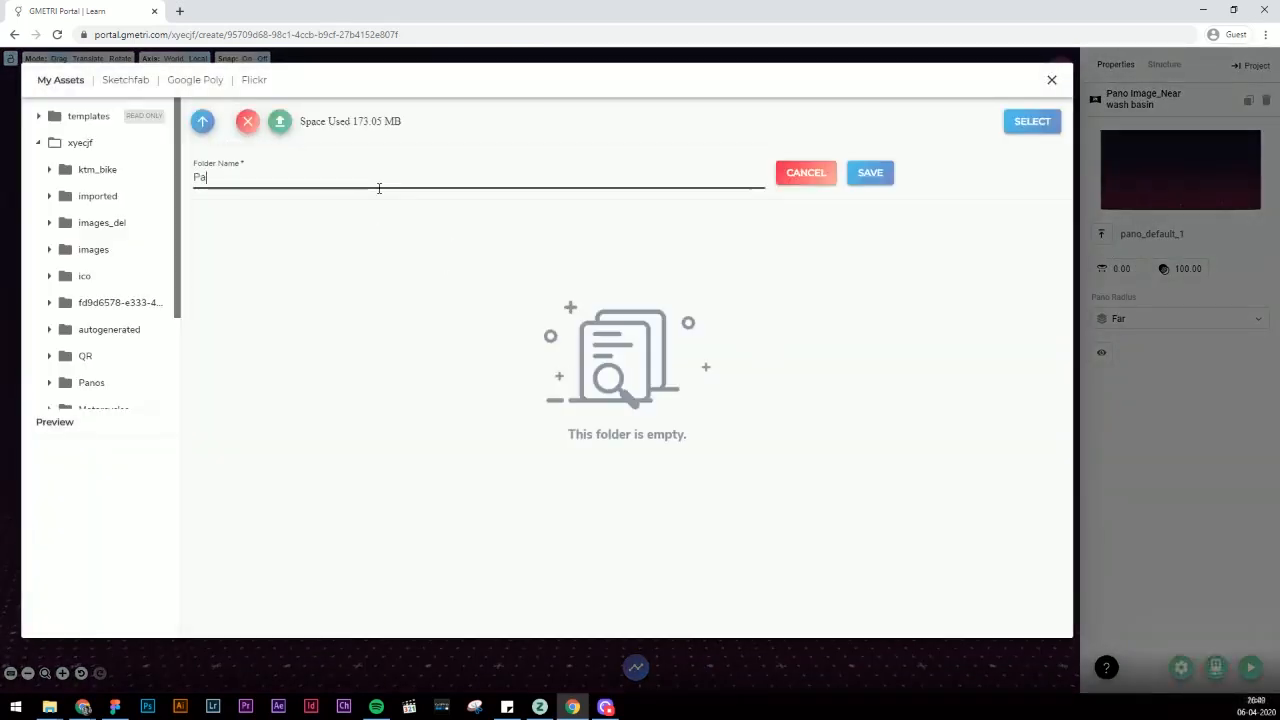
text(no Images)
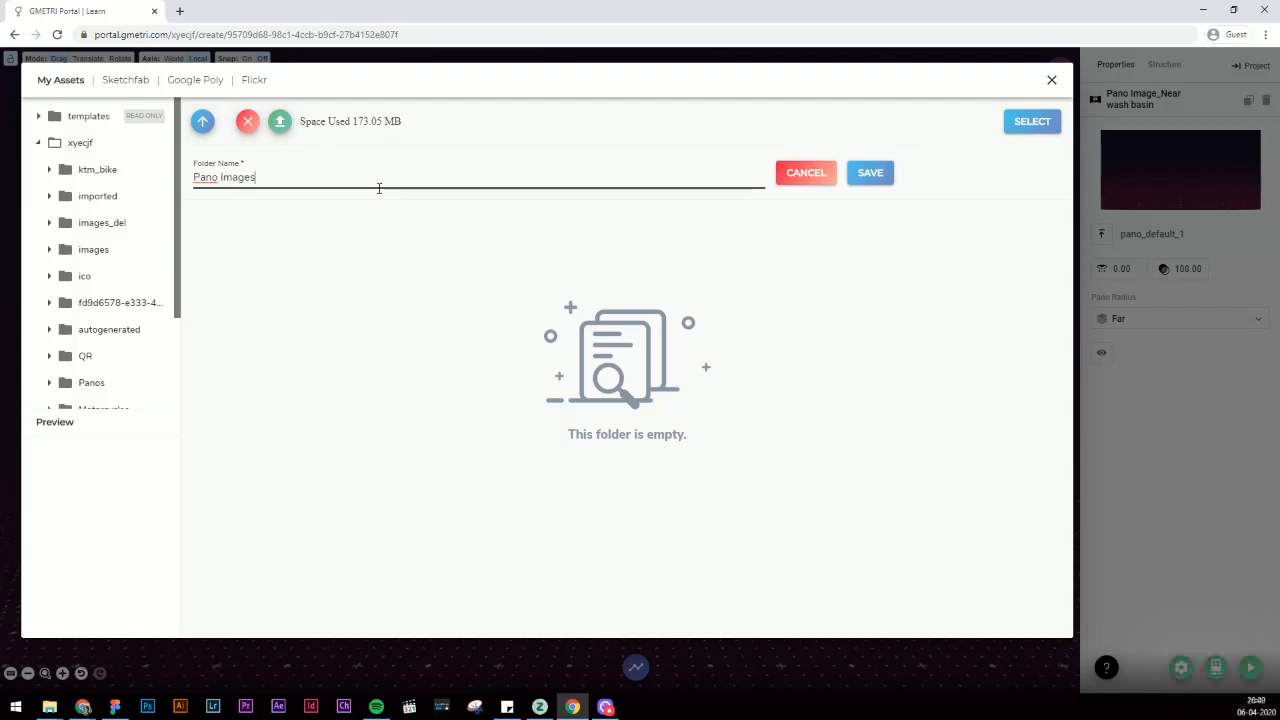
key(Left)
key(Left)
key(Left)
key(Left)
key(Left)
key(Left)
key(BackSpace)
text(_)
click(864, 176)
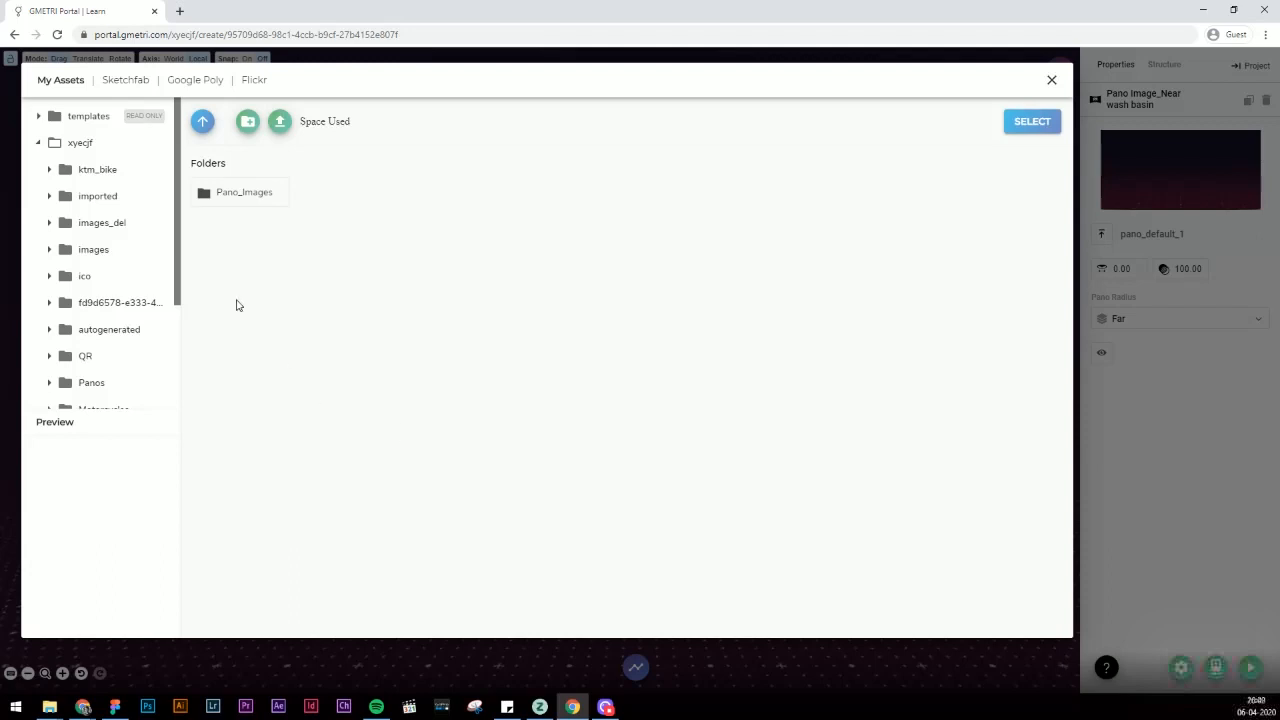
Upload 01_learn.jpg from the 01_Pano_Images folder into Pano_Images and apply it as the panorama's source.
double_click(234, 196)
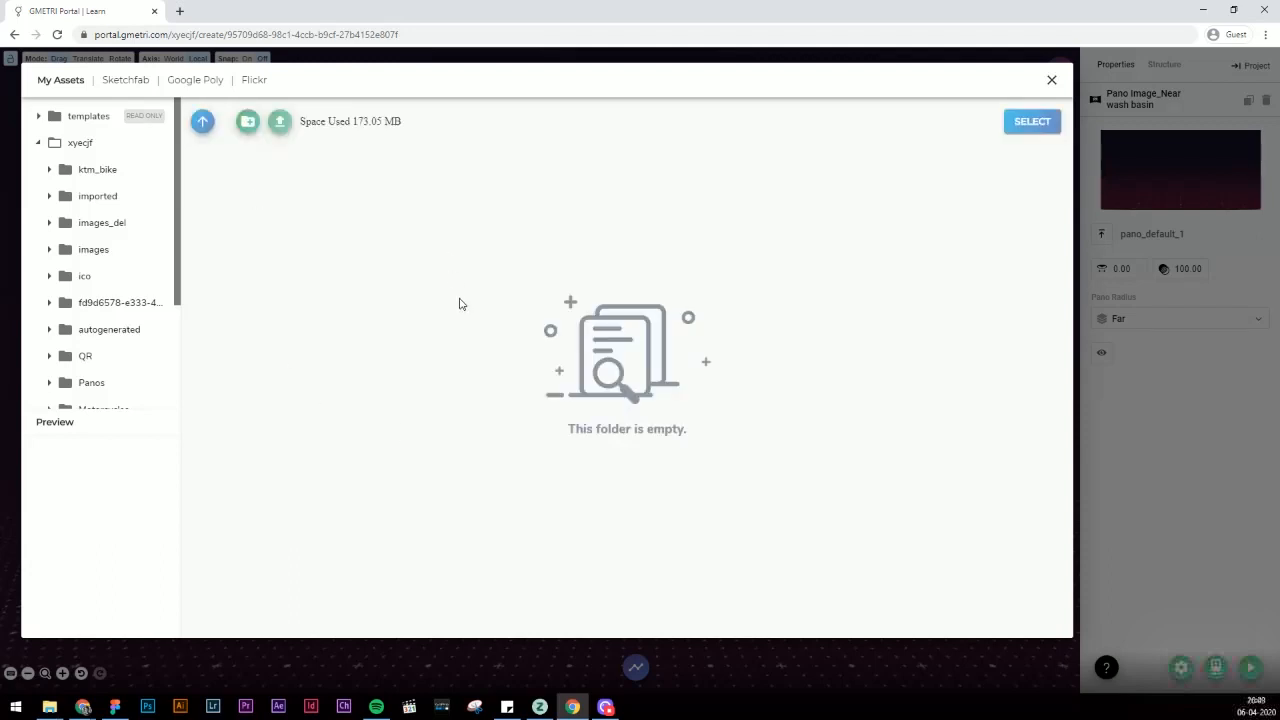
click(279, 121)
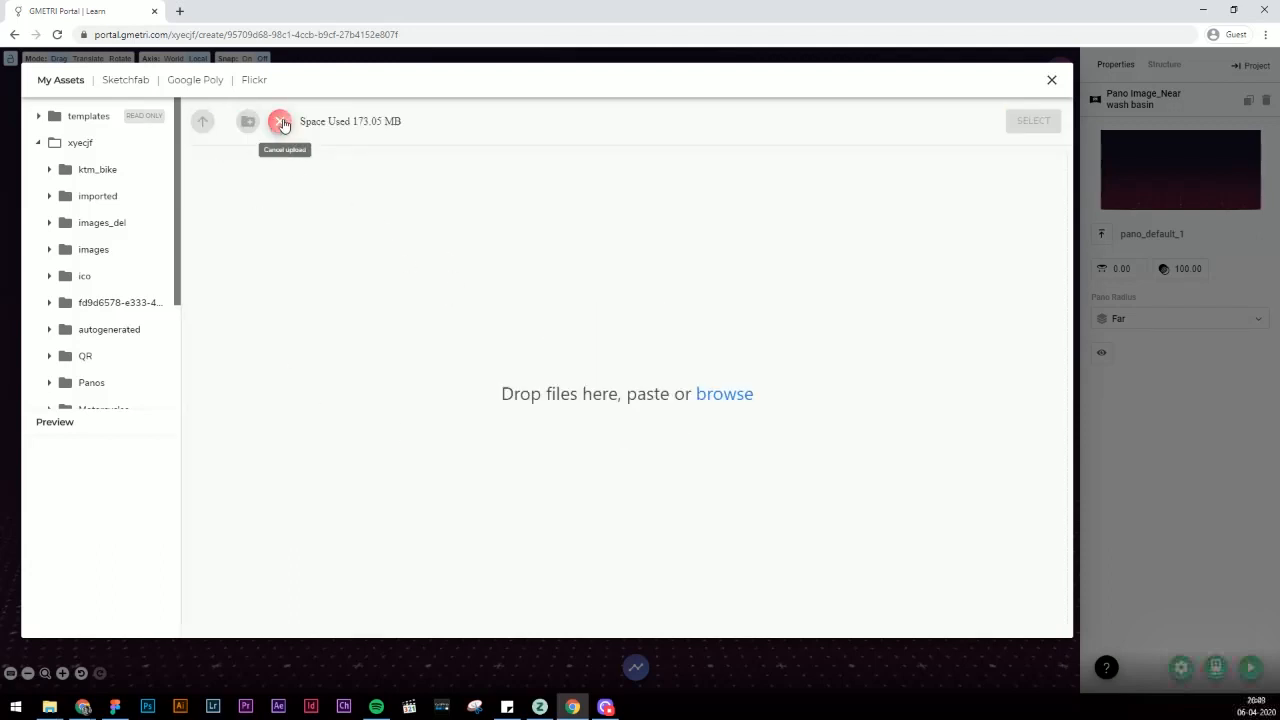
click(724, 394)
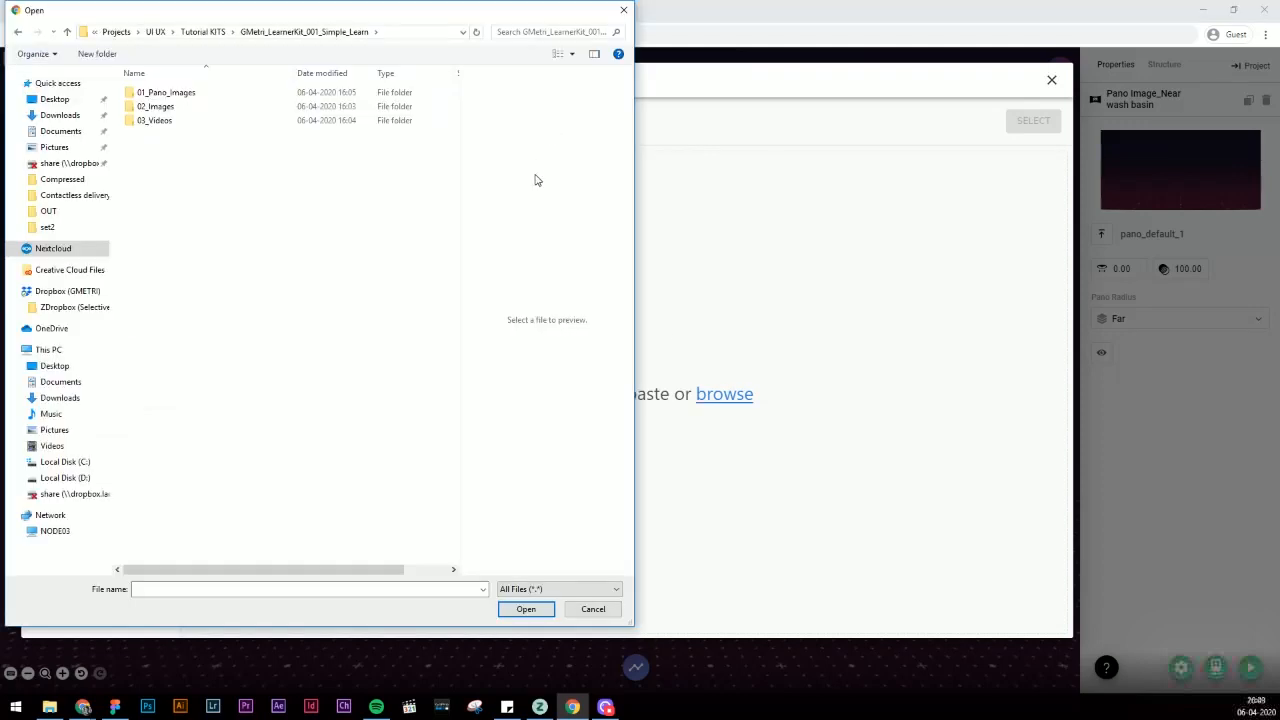
drag(339, 5, 364, 24)
double_click(200, 112)
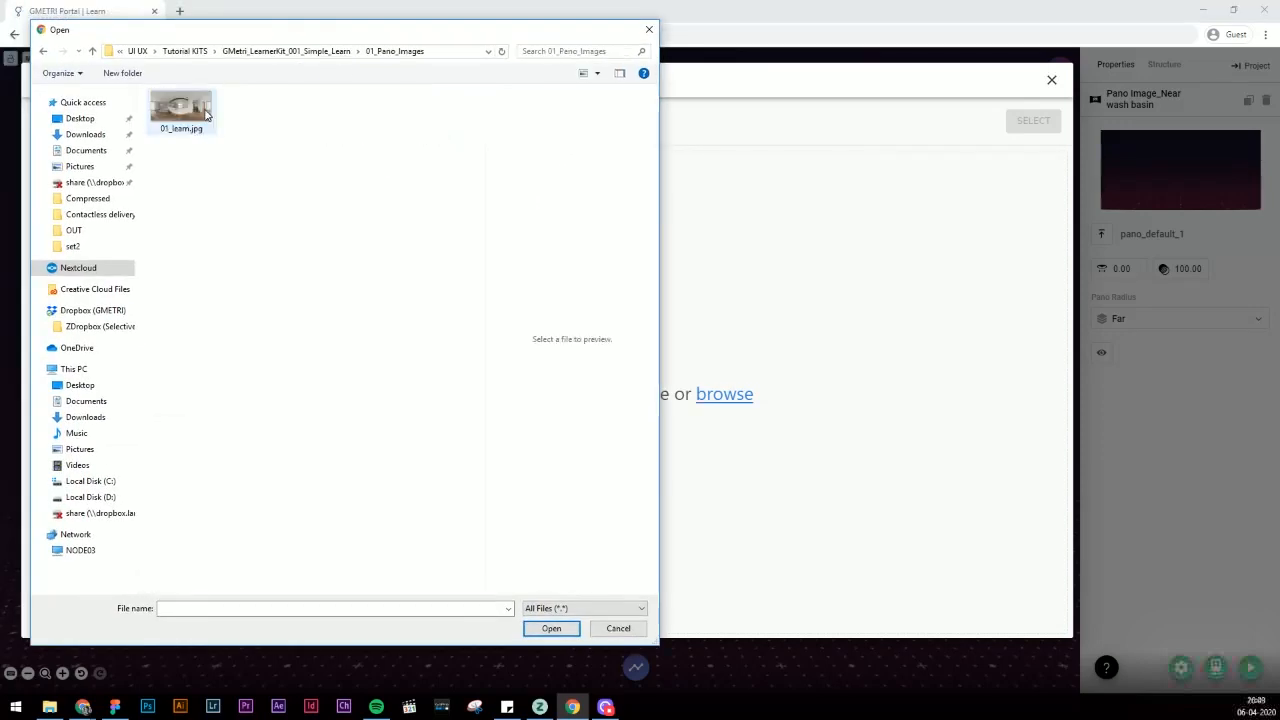
click(190, 118)
click(550, 628)
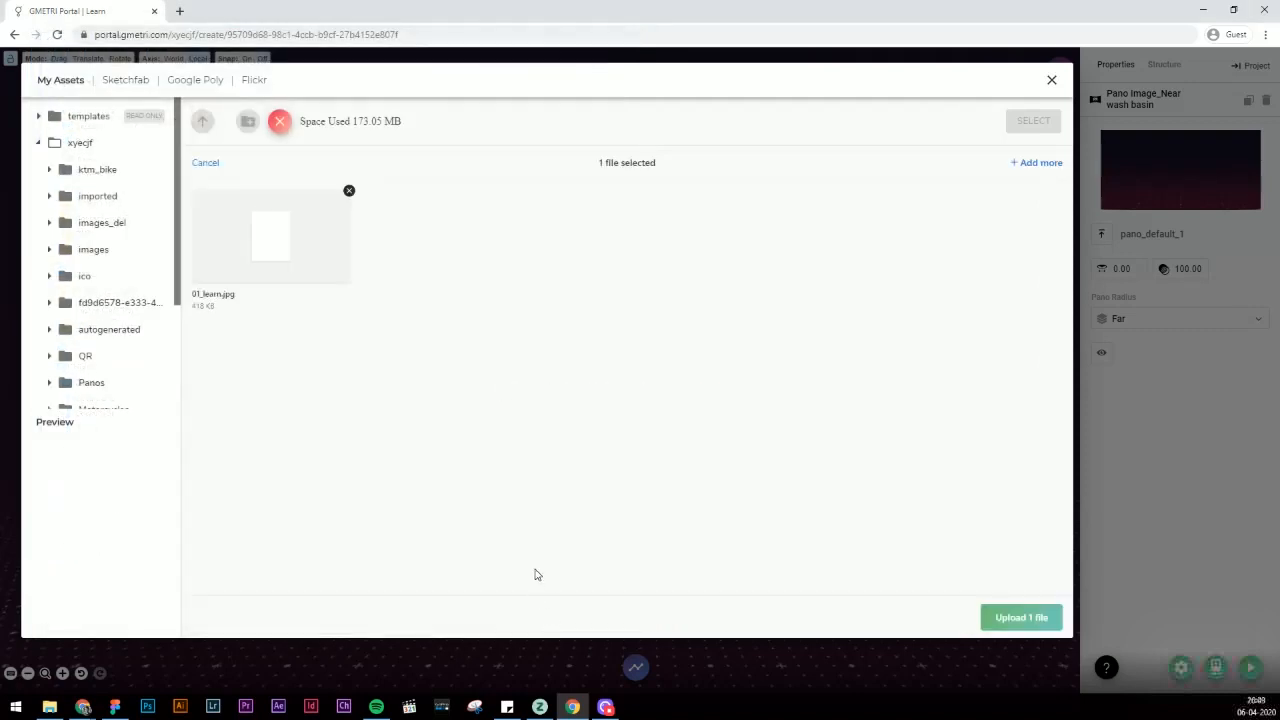
click(1003, 617)
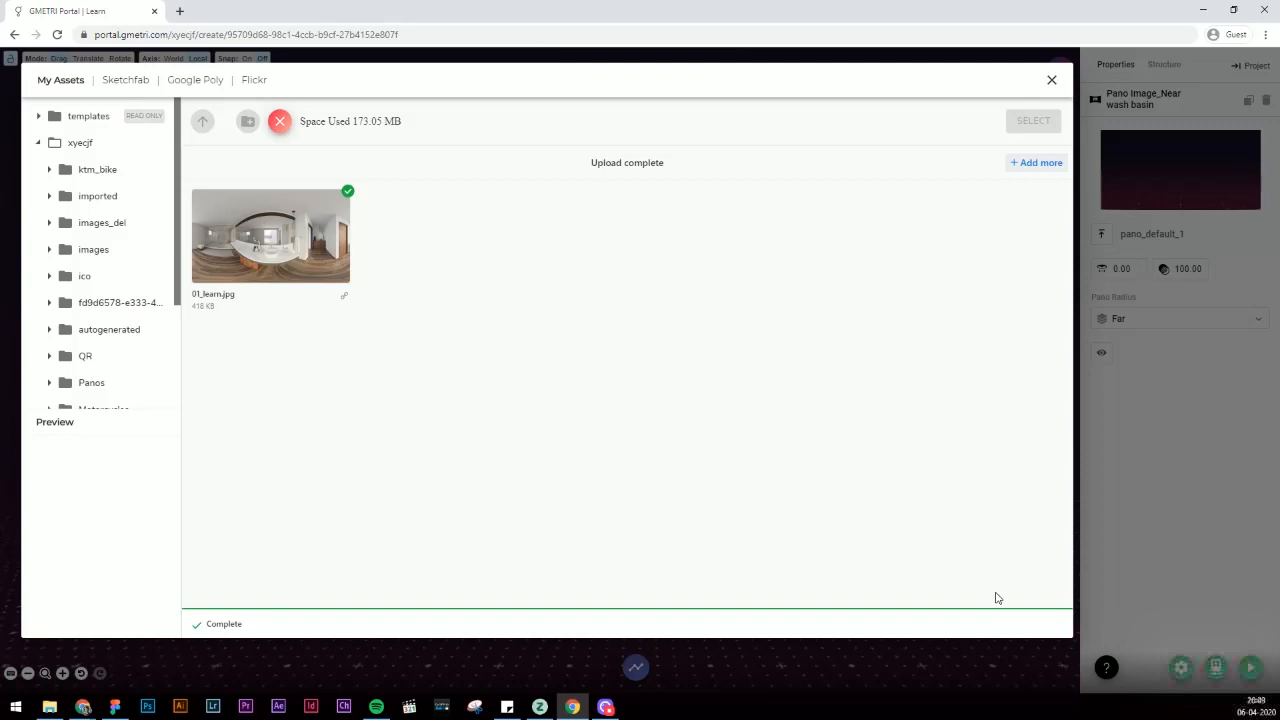
click(245, 212)
click(1040, 128)
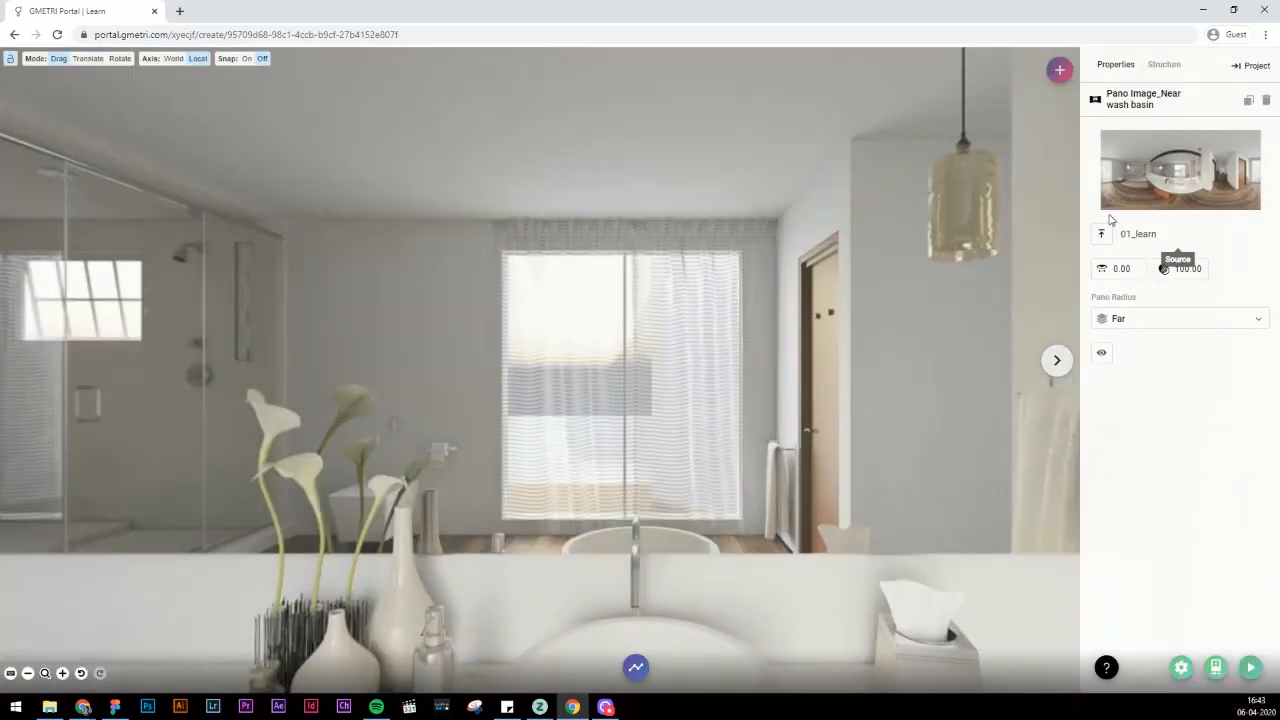
Set the Wash hands scene's pitch correction to -14.
drag(1026, 294, 488, 367)
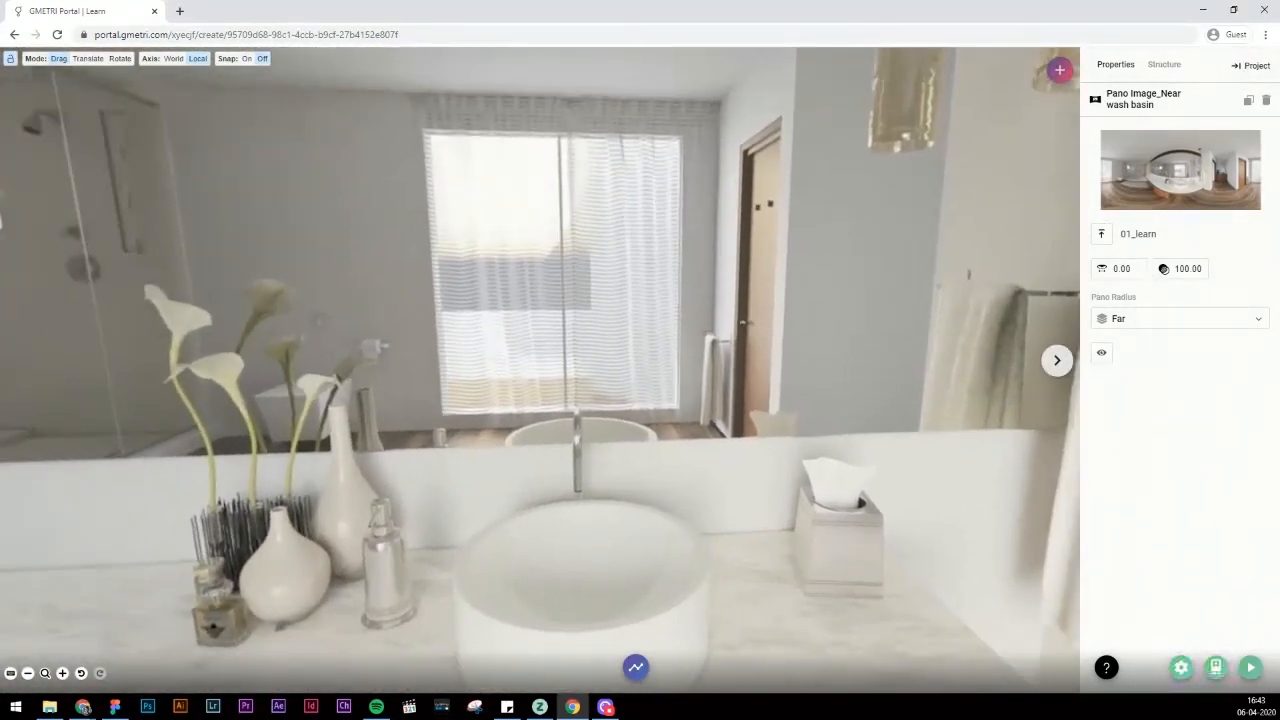
click(1216, 668)
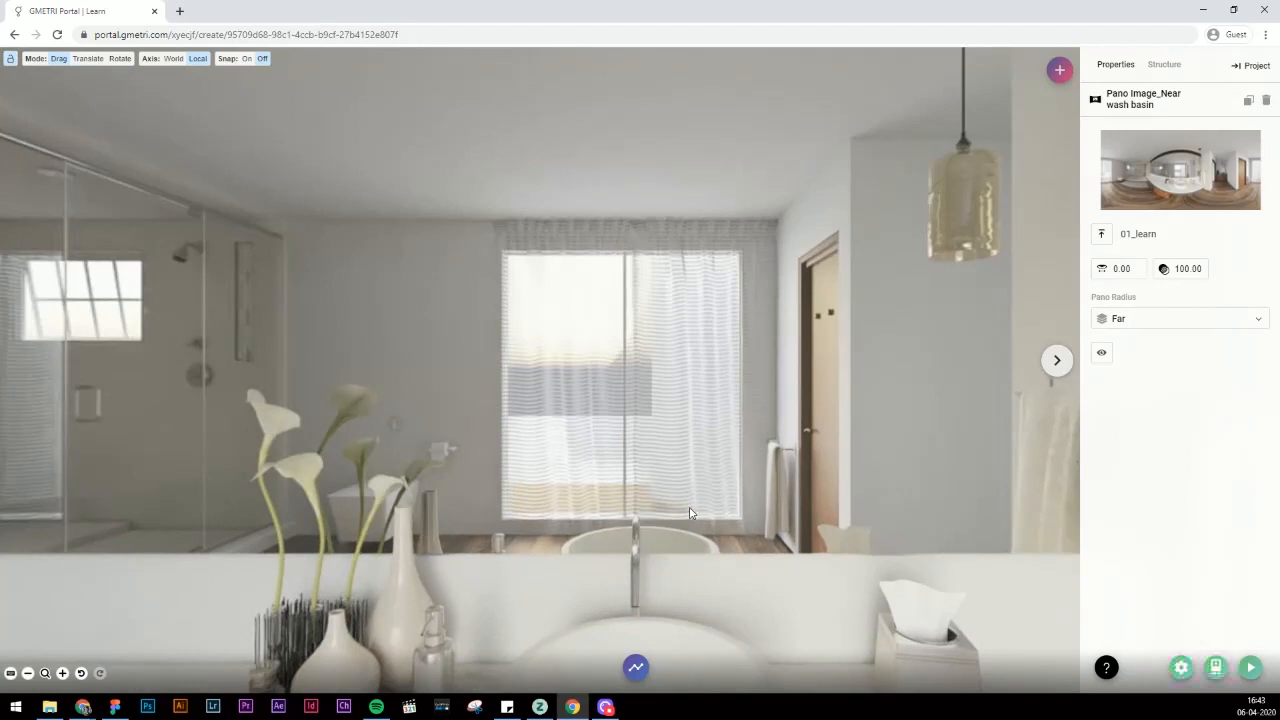
click(1165, 66)
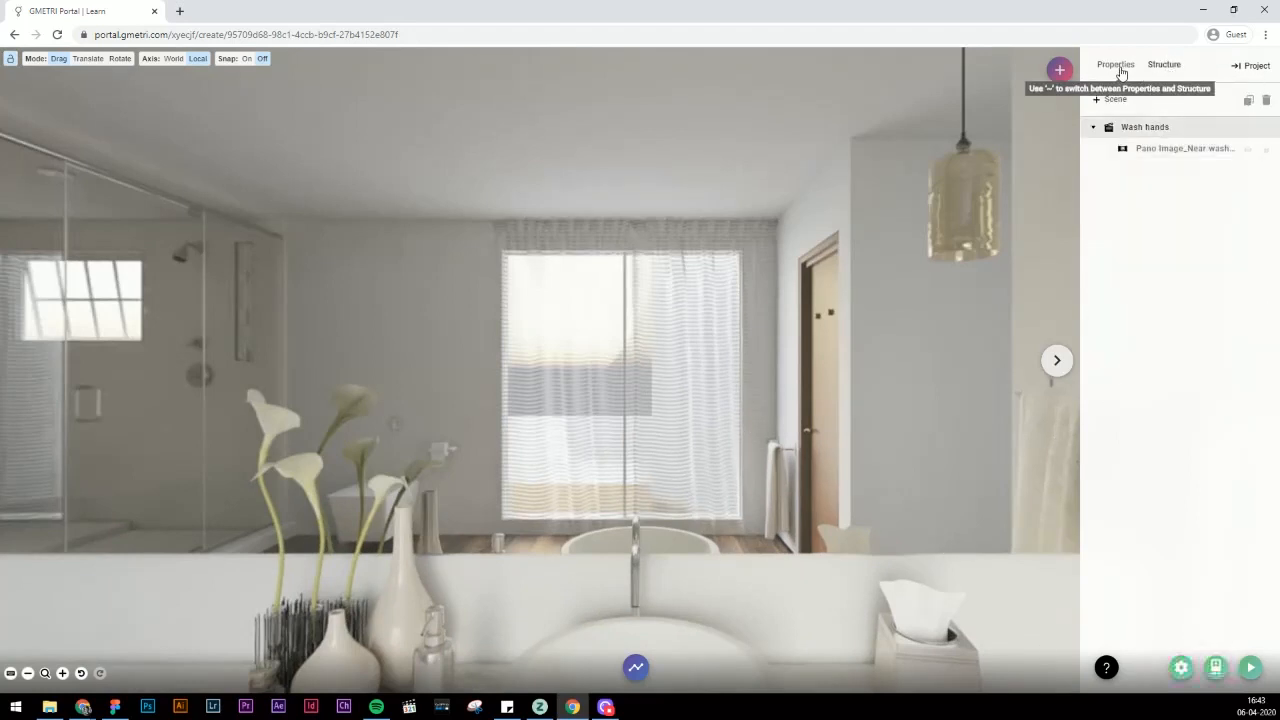
click(1117, 67)
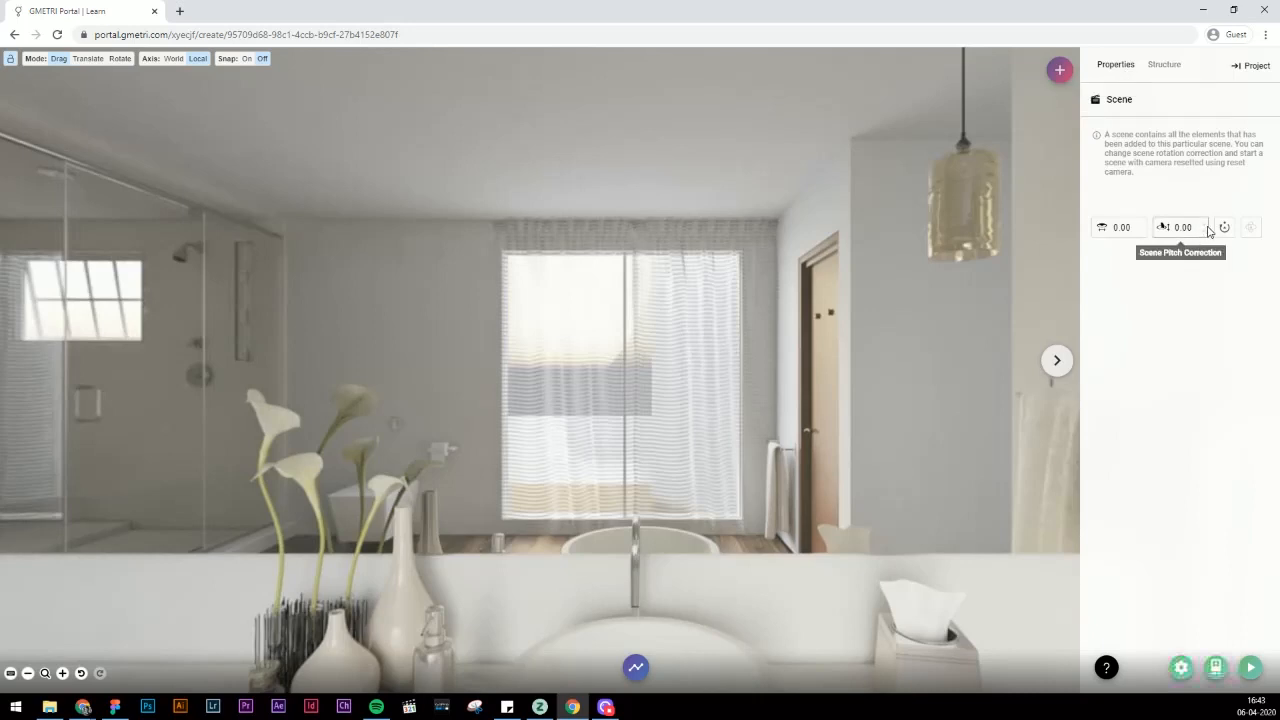
click(1206, 234)
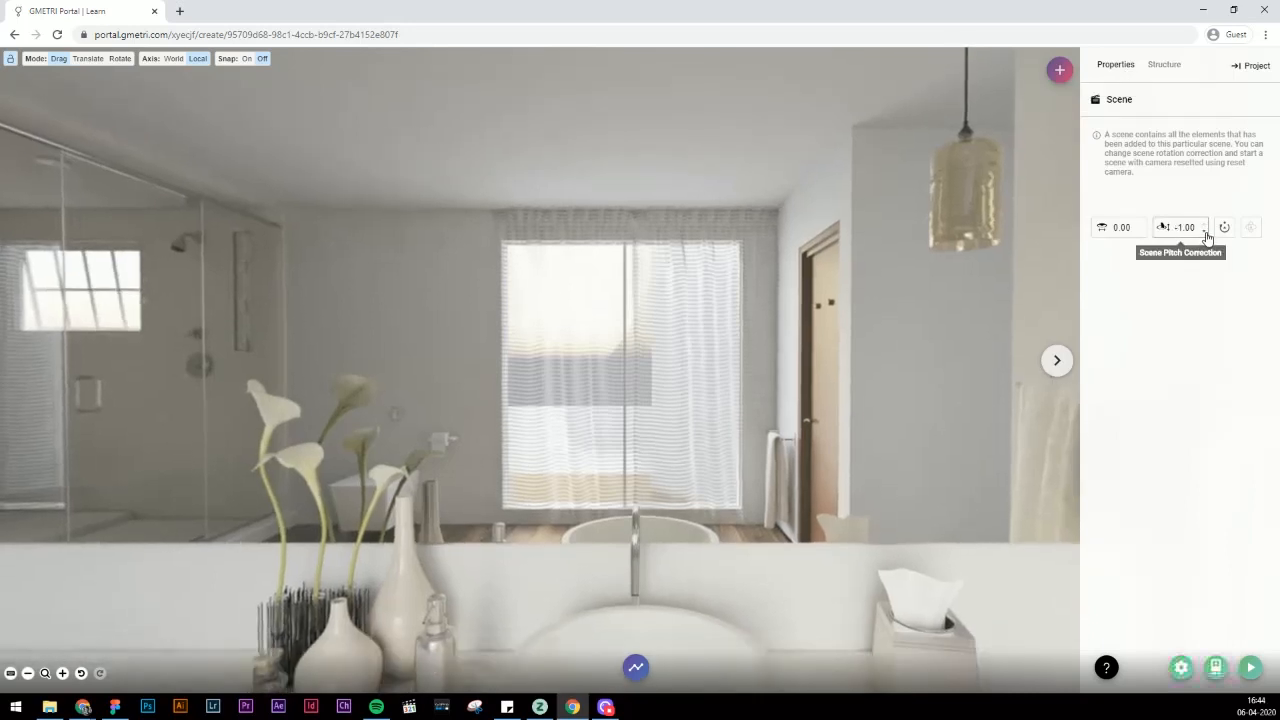
click(1206, 229)
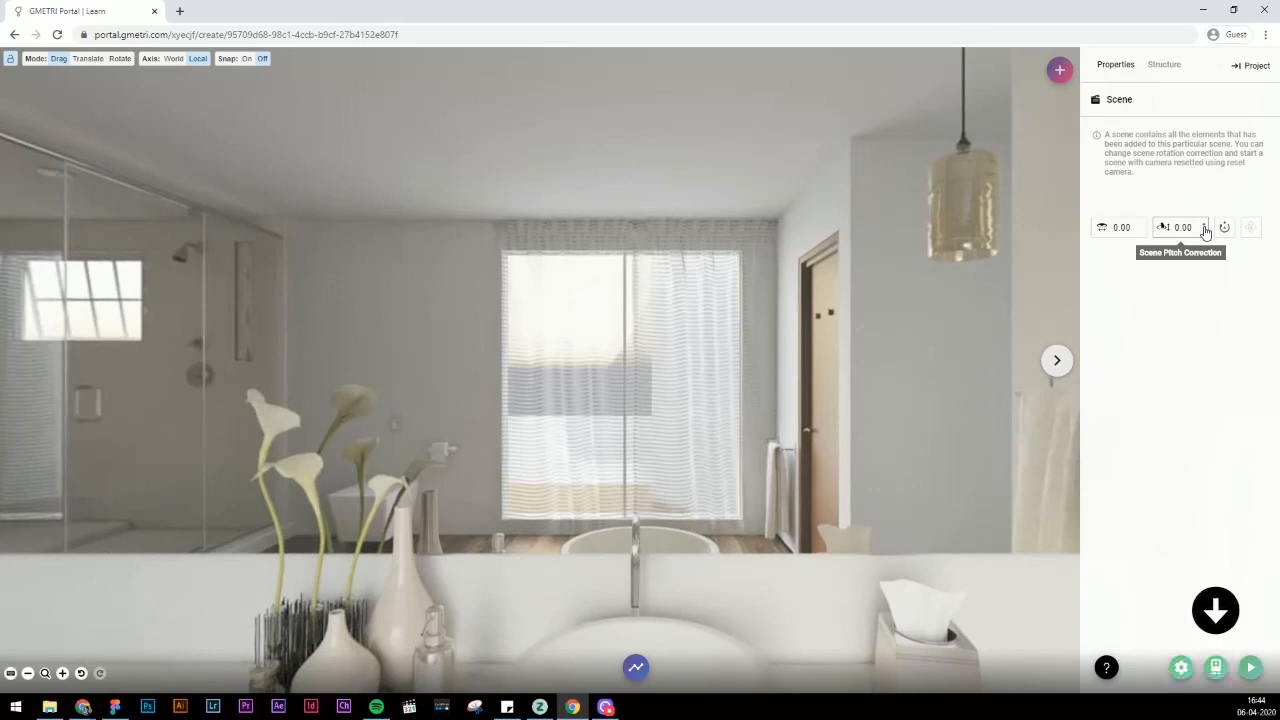
scroll(1206, 235, down, 8)
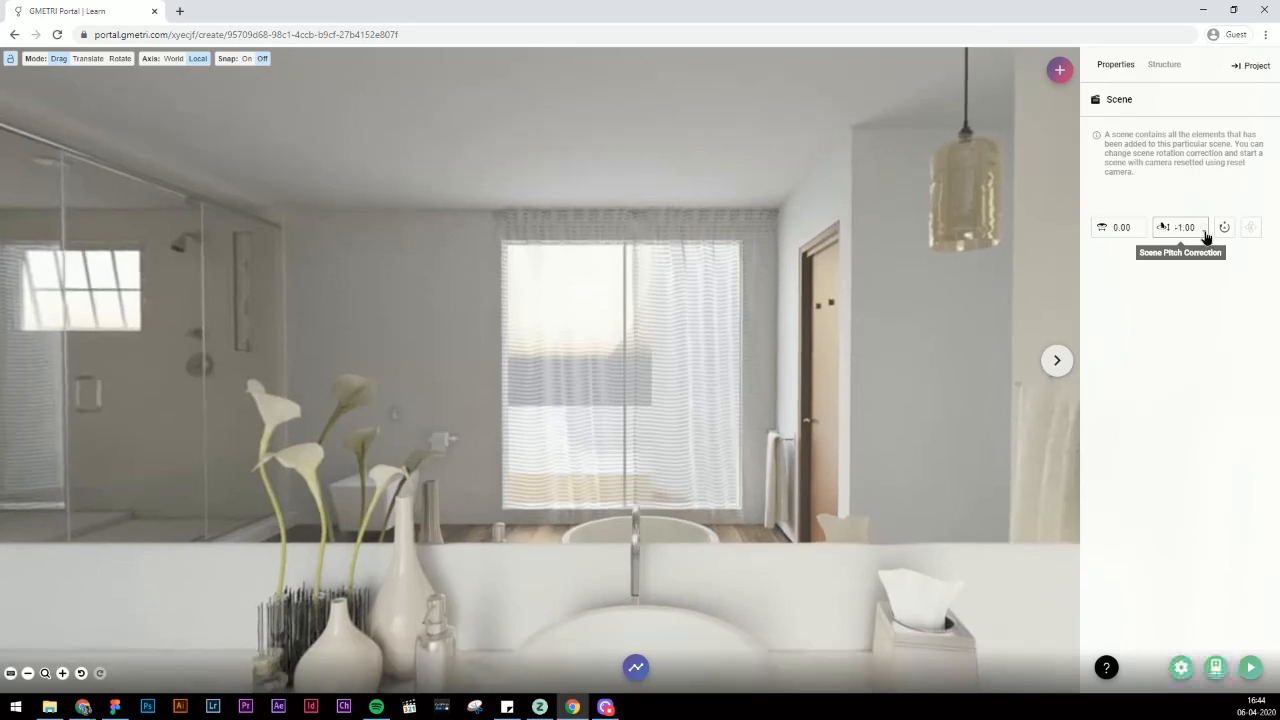
scroll(1206, 235, down, 4)
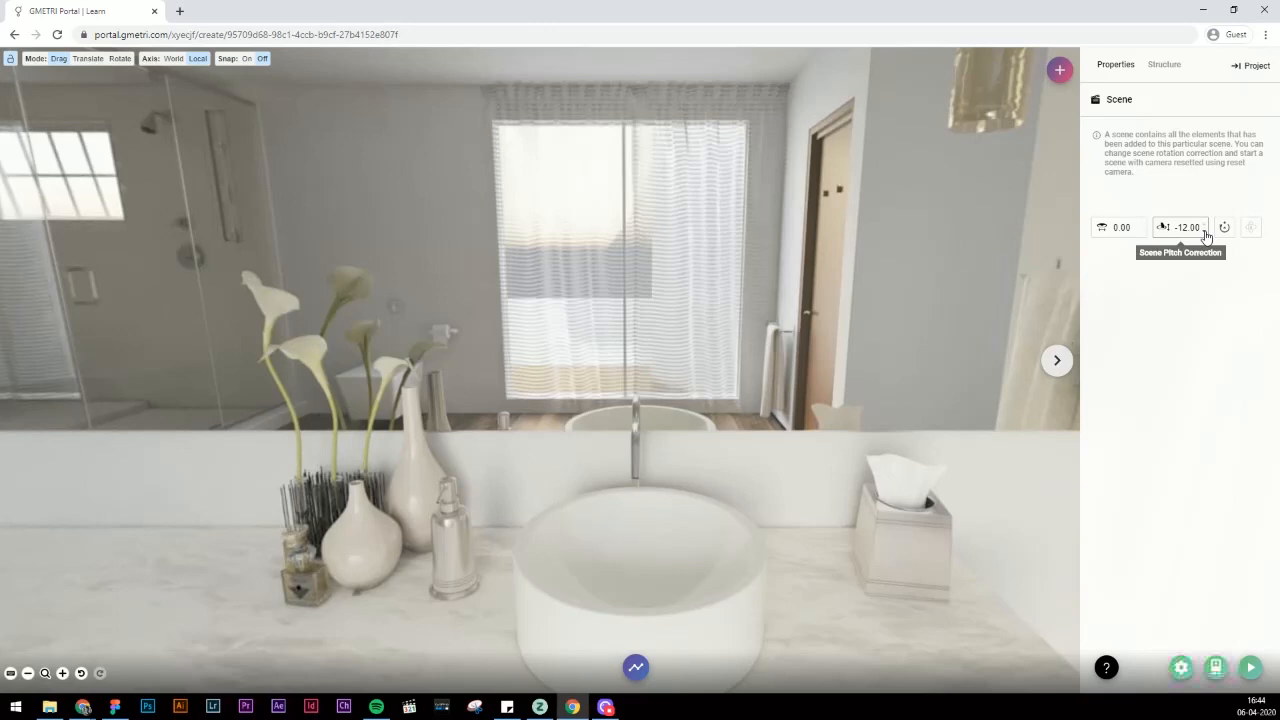
scroll(1206, 235, down, 2)
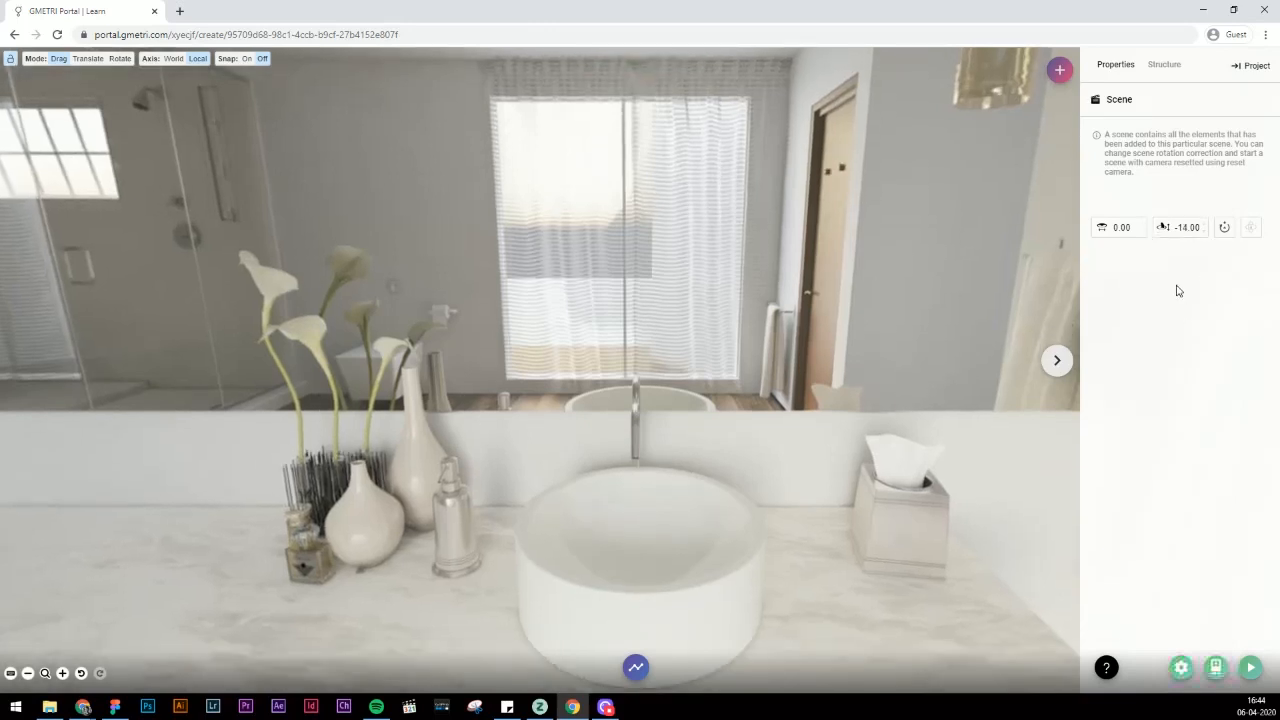
Add an image element named "no_1" to the Wash hands scene and open its properties.
click(1162, 65)
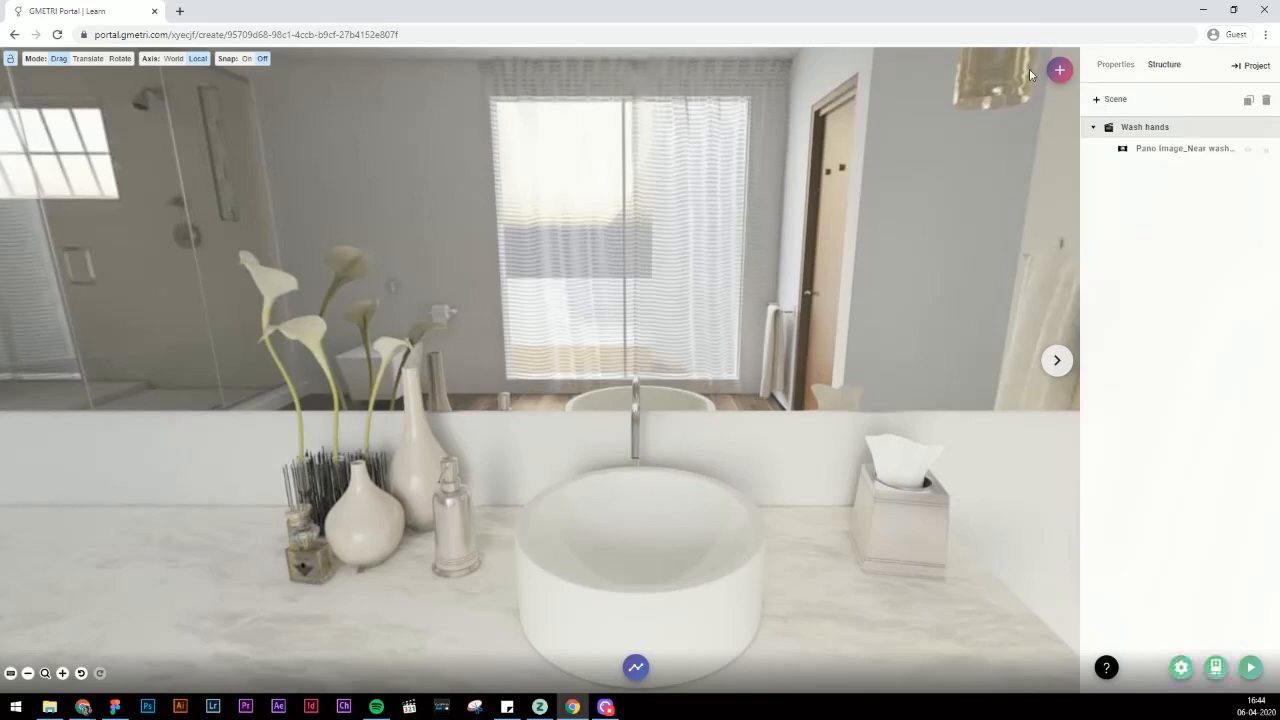
click(1057, 72)
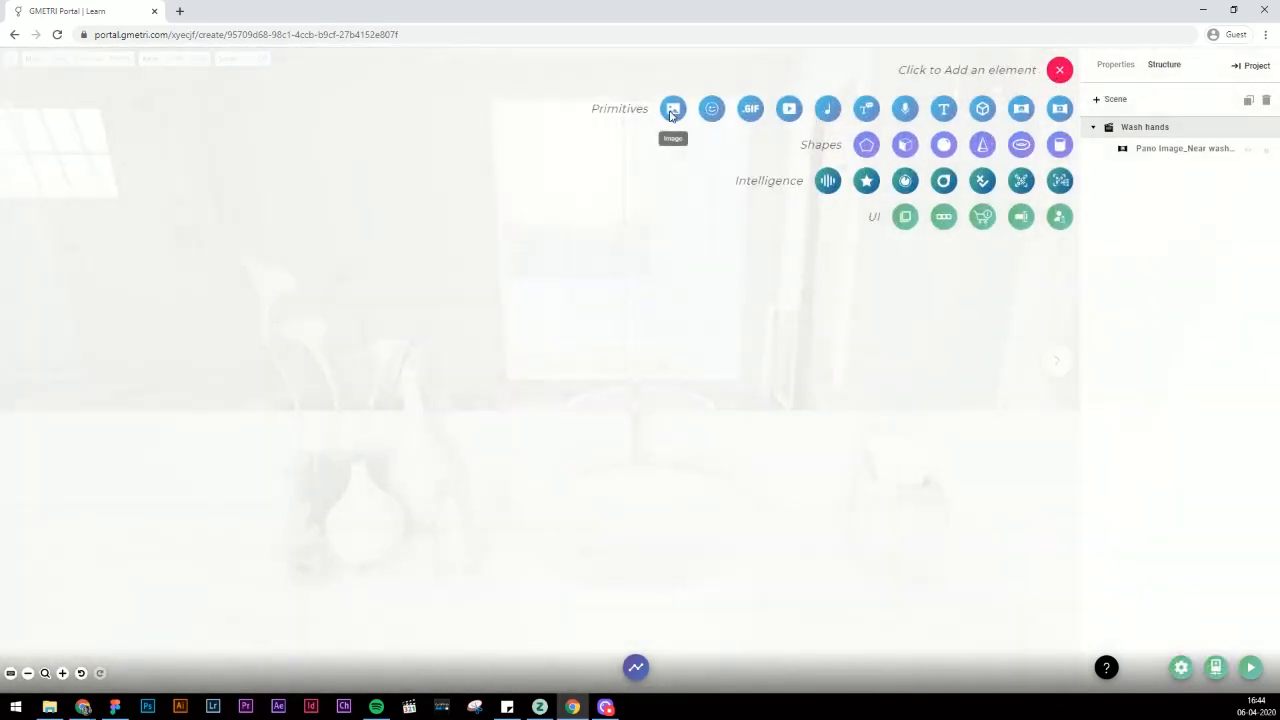
click(673, 107)
key(ctrl+a)
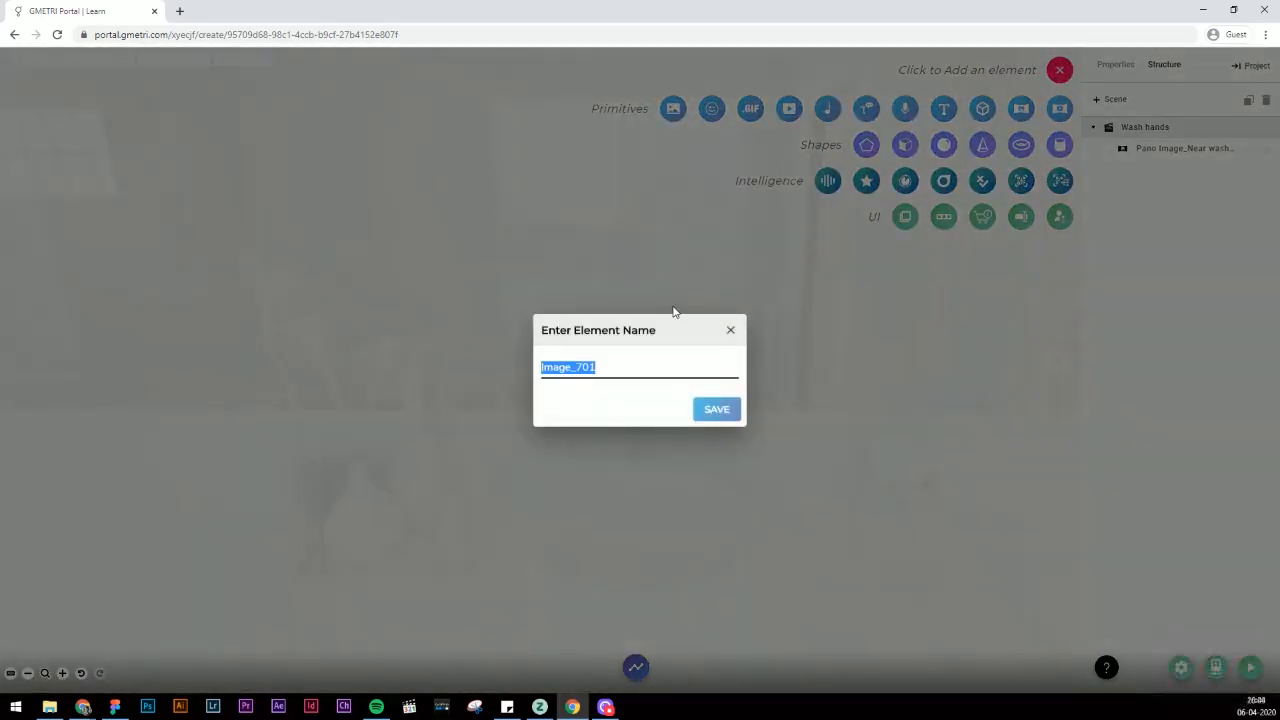
text(no_)
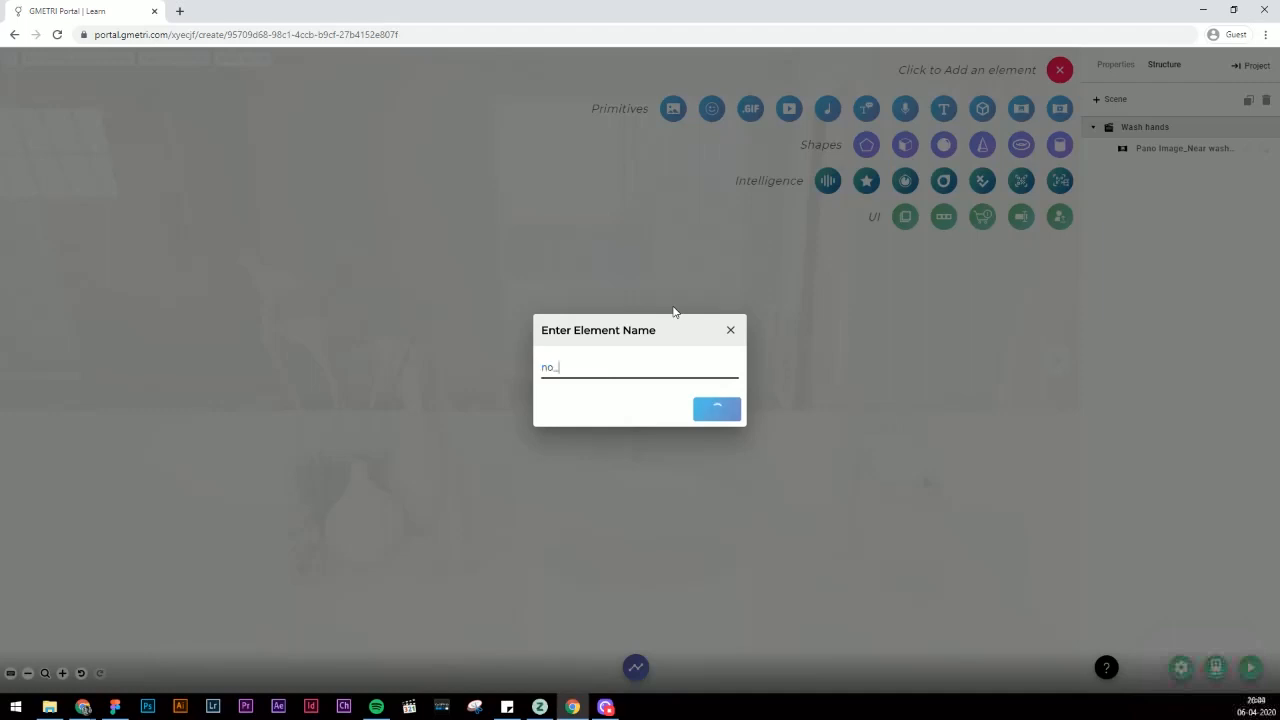
text(1)
click(730, 408)
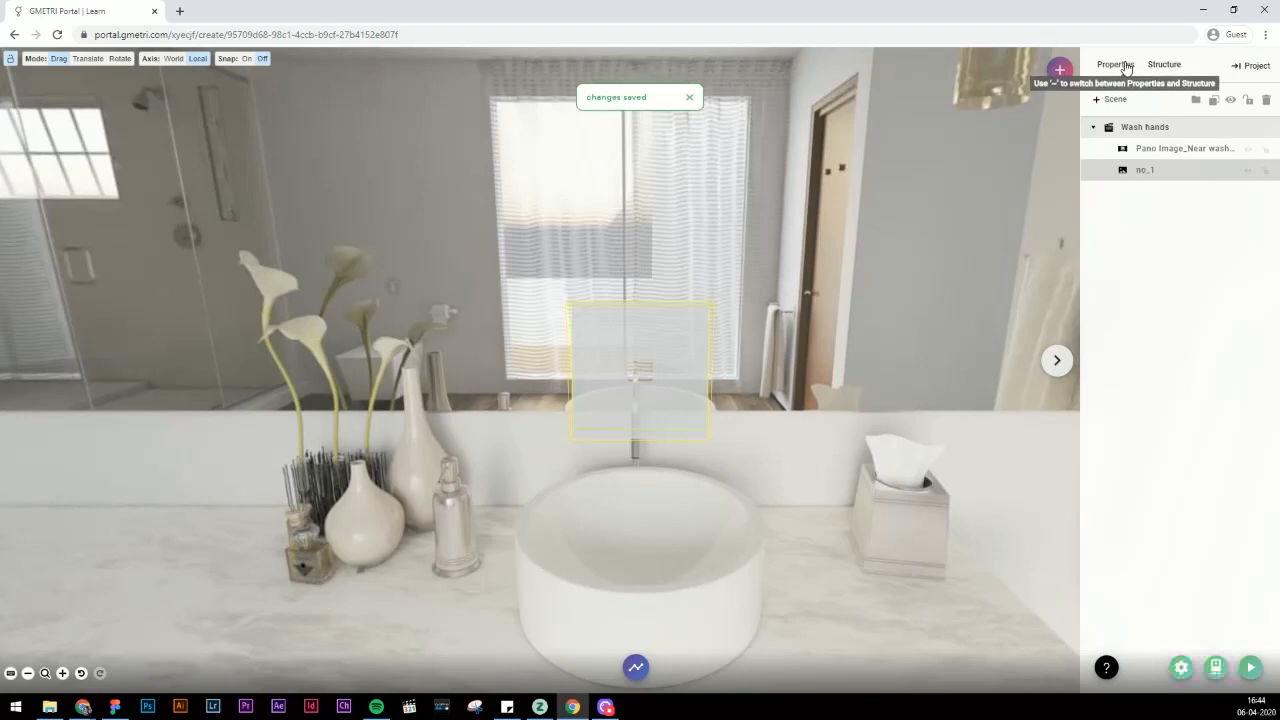
click(1112, 64)
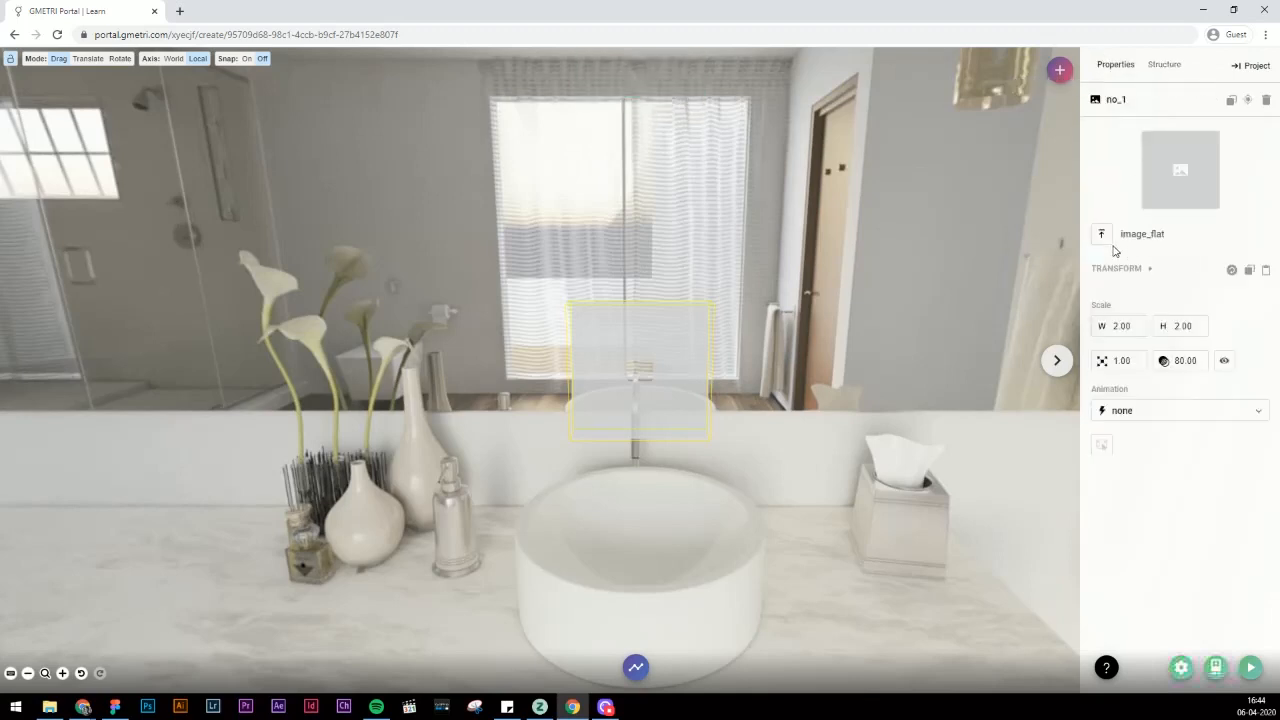
Start choosing no_1's source image, create an asset folder named "Images" beside Pano_Images, and open it.
click(1101, 233)
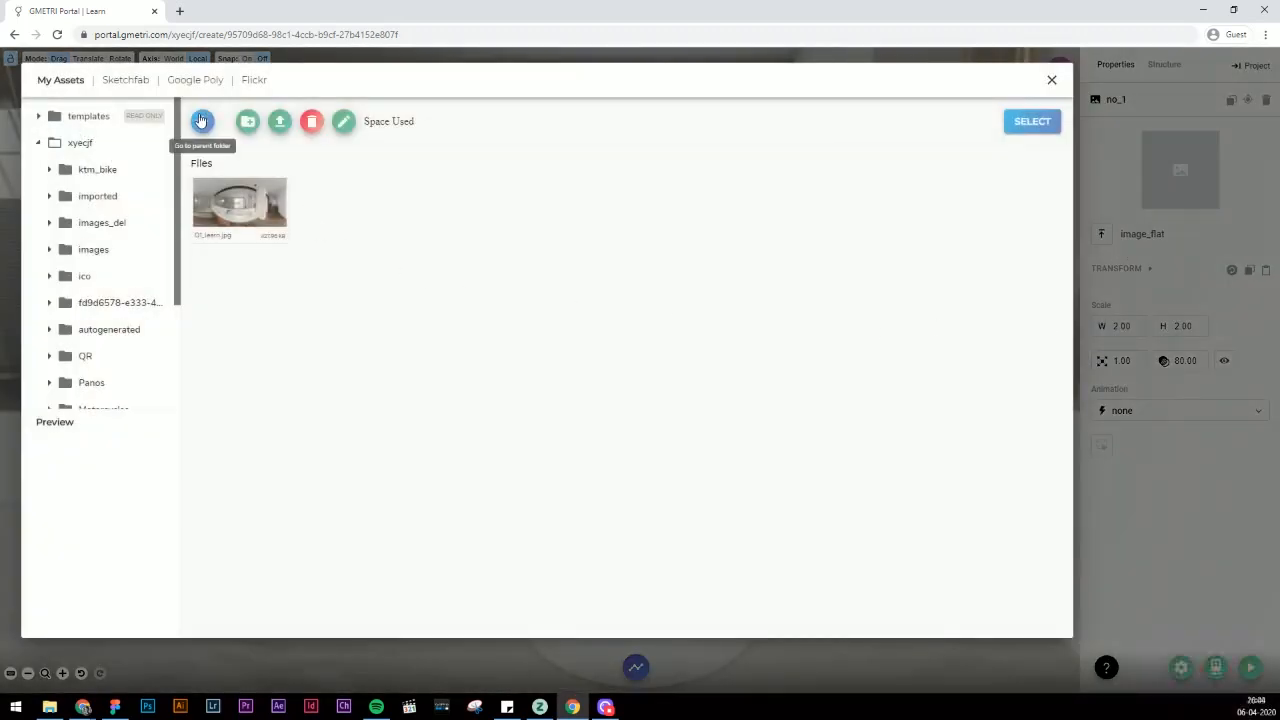
click(202, 121)
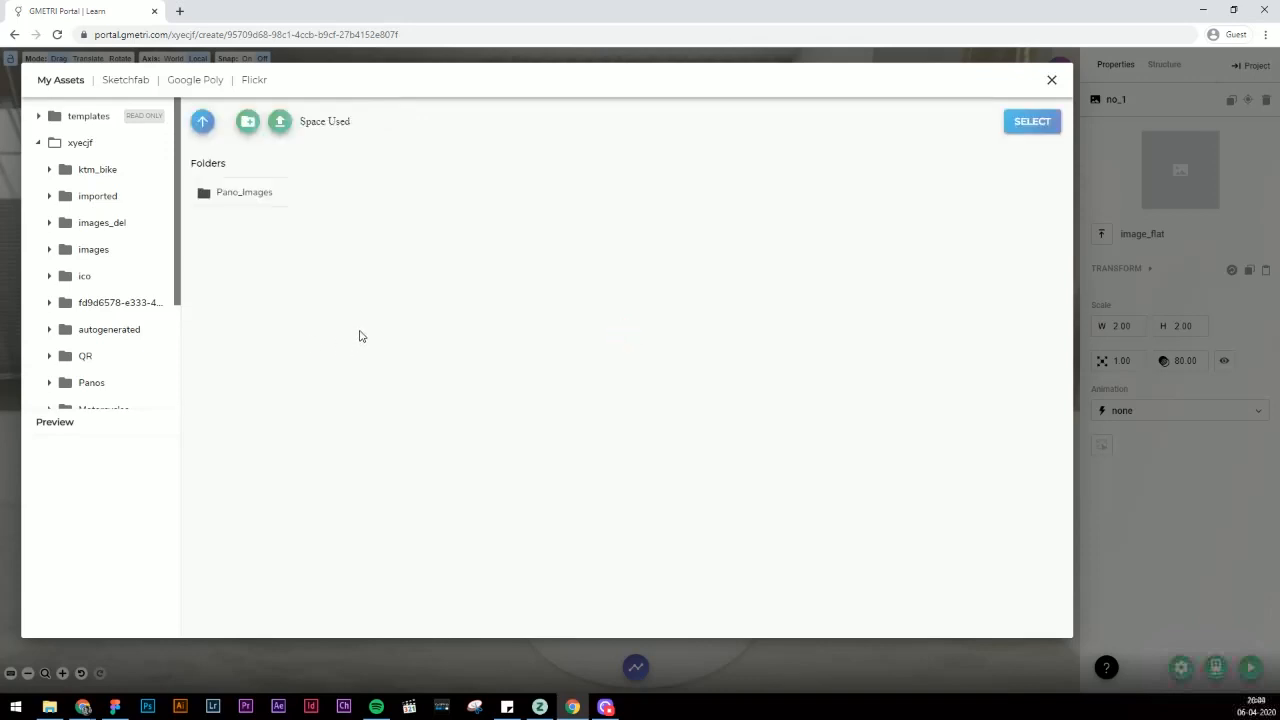
click(248, 121)
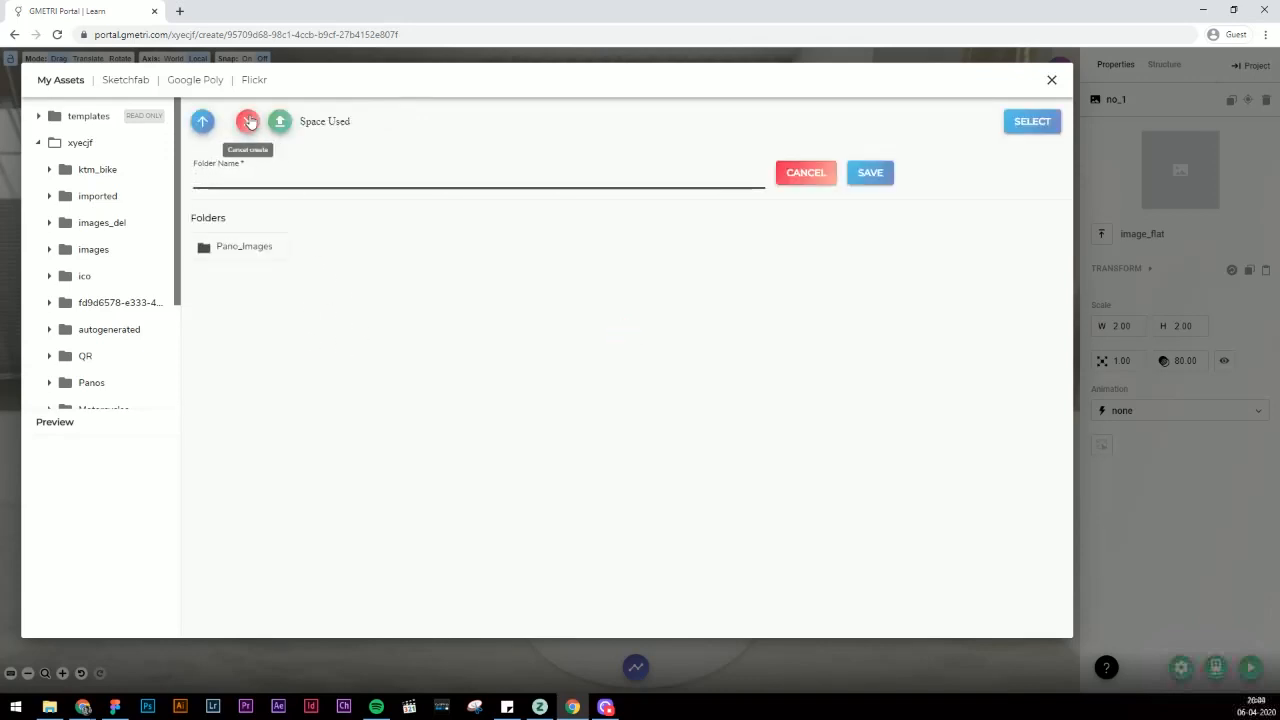
text(Images)
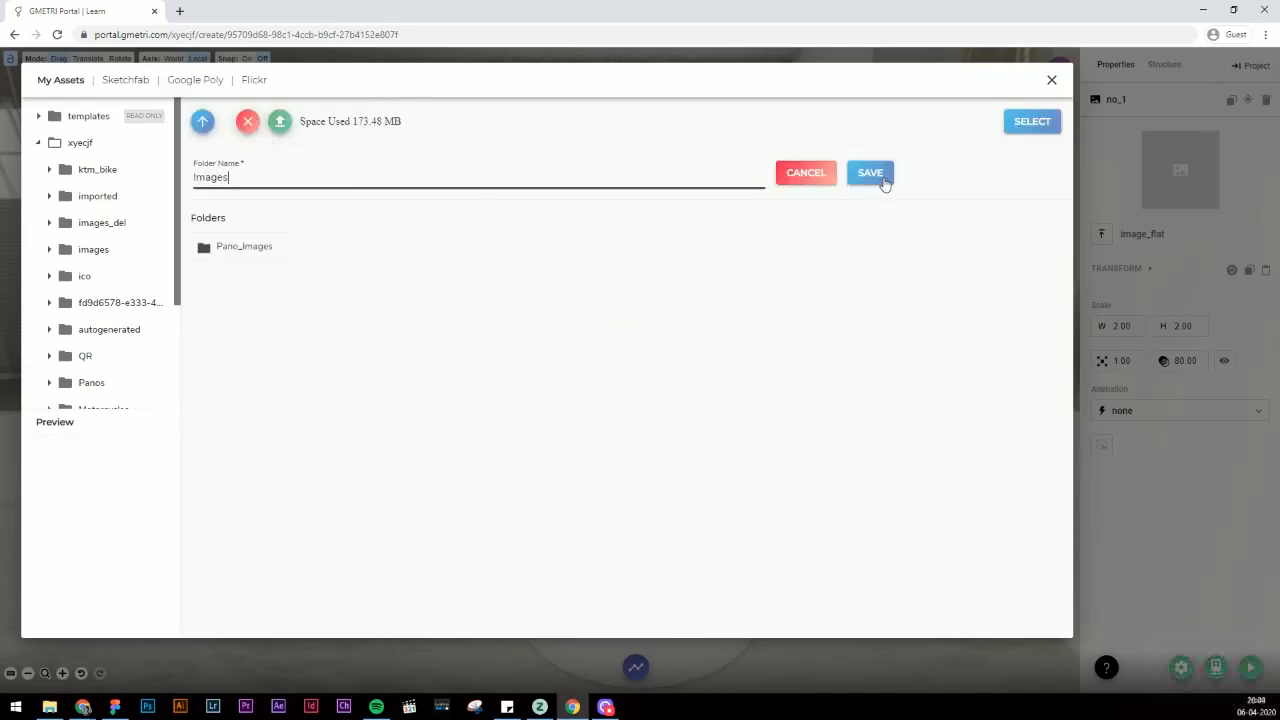
click(881, 174)
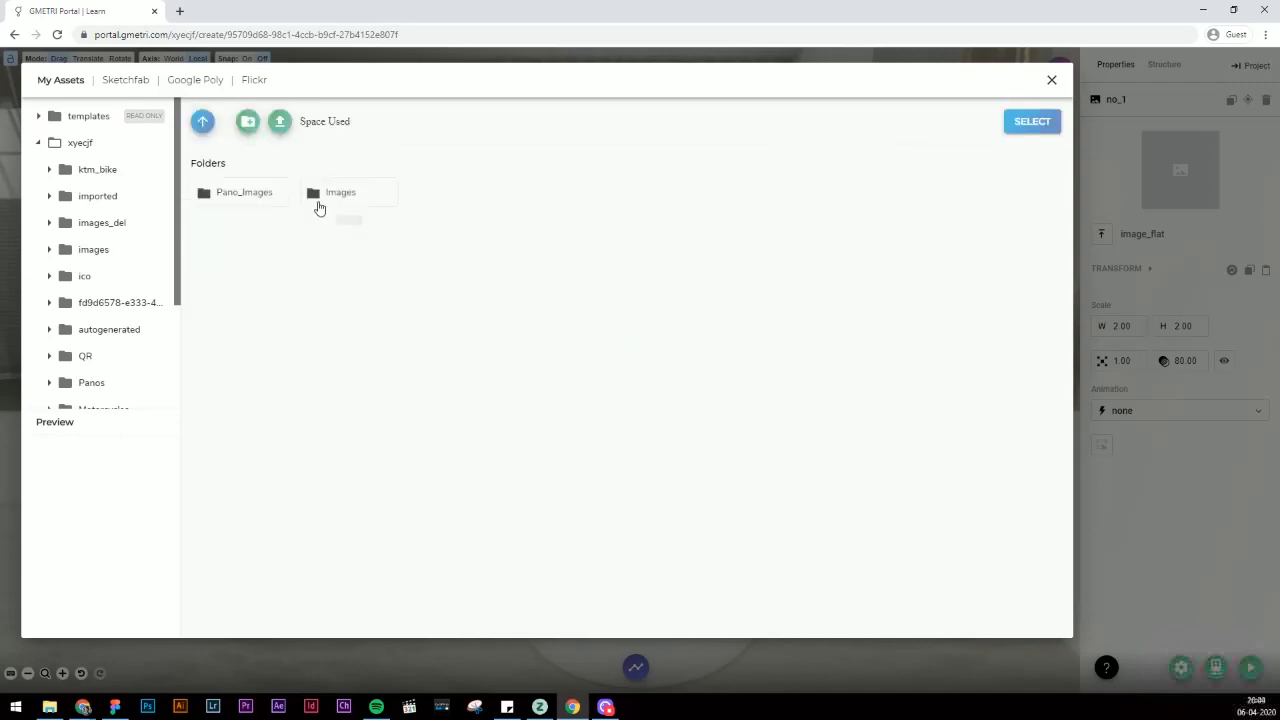
double_click(331, 200)
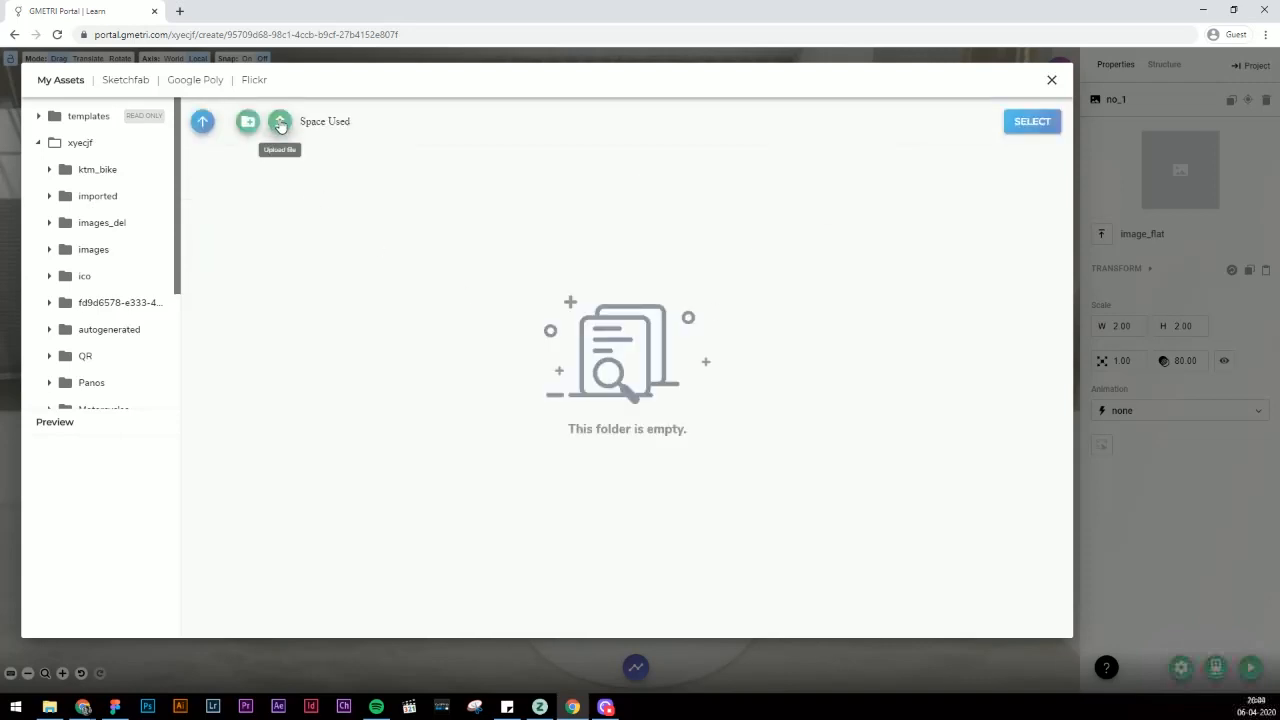
Upload btn_01.png to btn_05.png from the 02_Images folder into Images and apply btn_01.png as no_1's source.
click(280, 121)
click(49, 707)
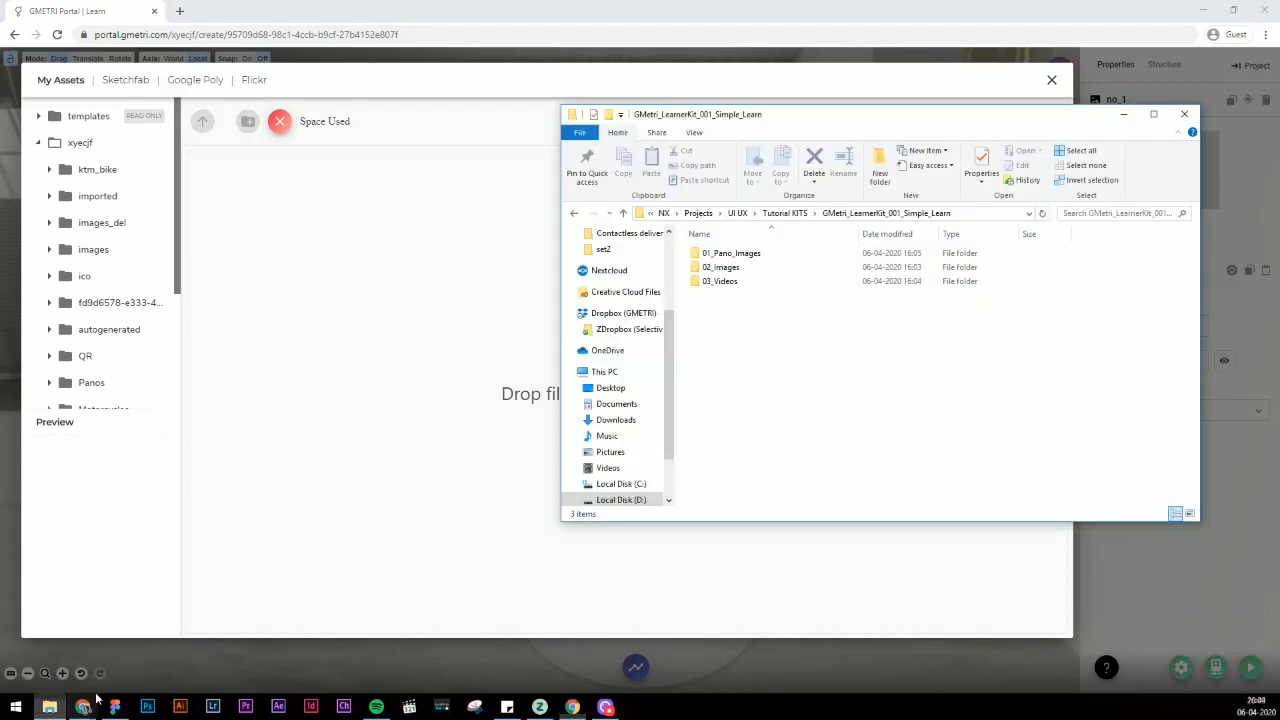
double_click(723, 274)
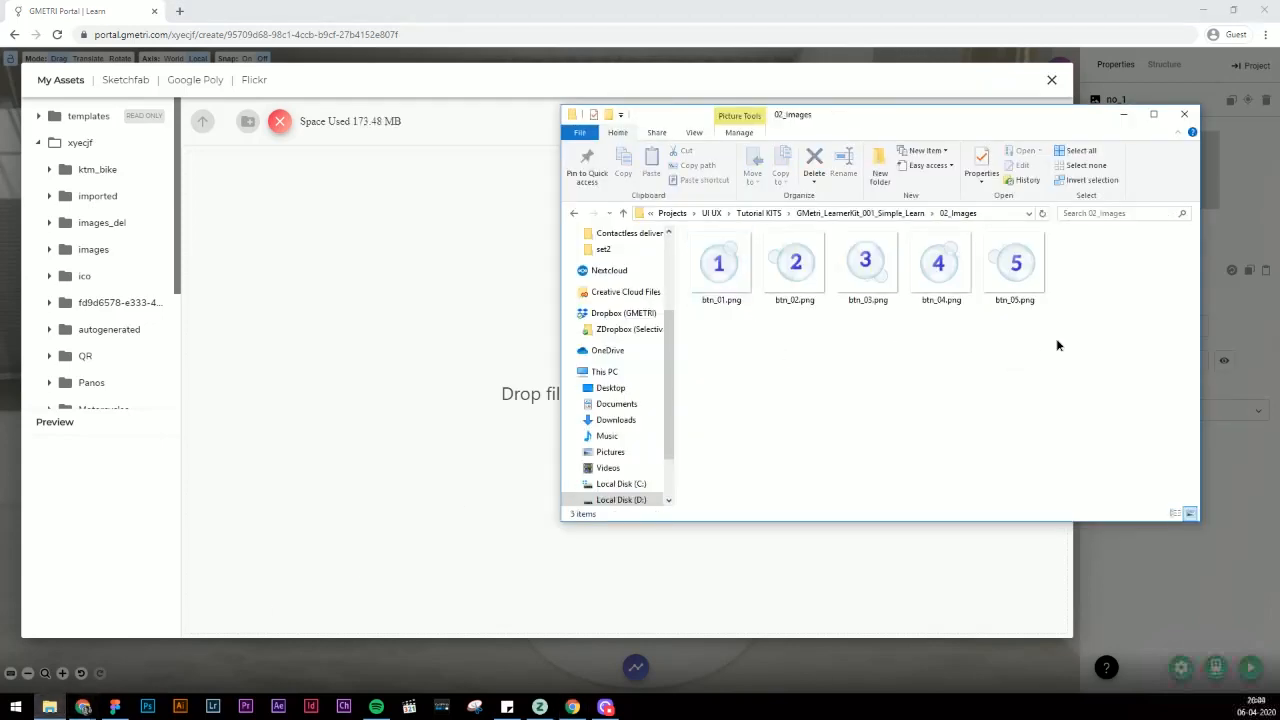
drag(1060, 347, 475, 314)
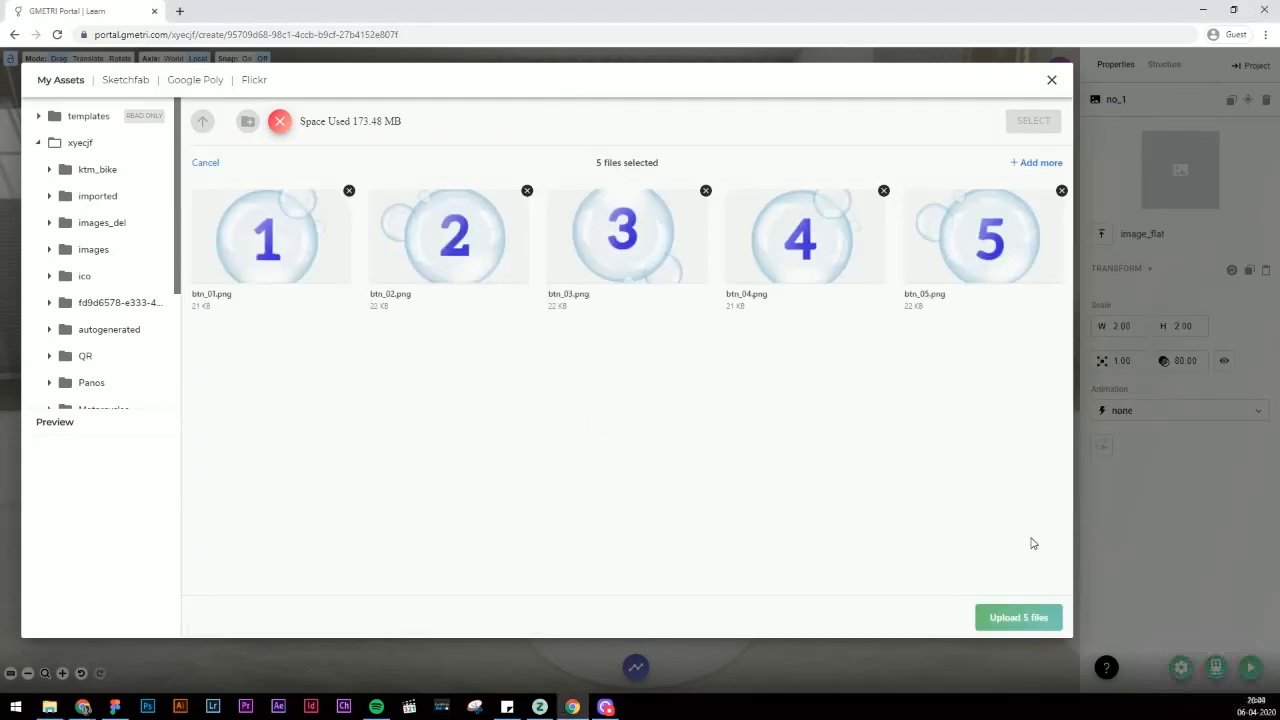
click(1029, 617)
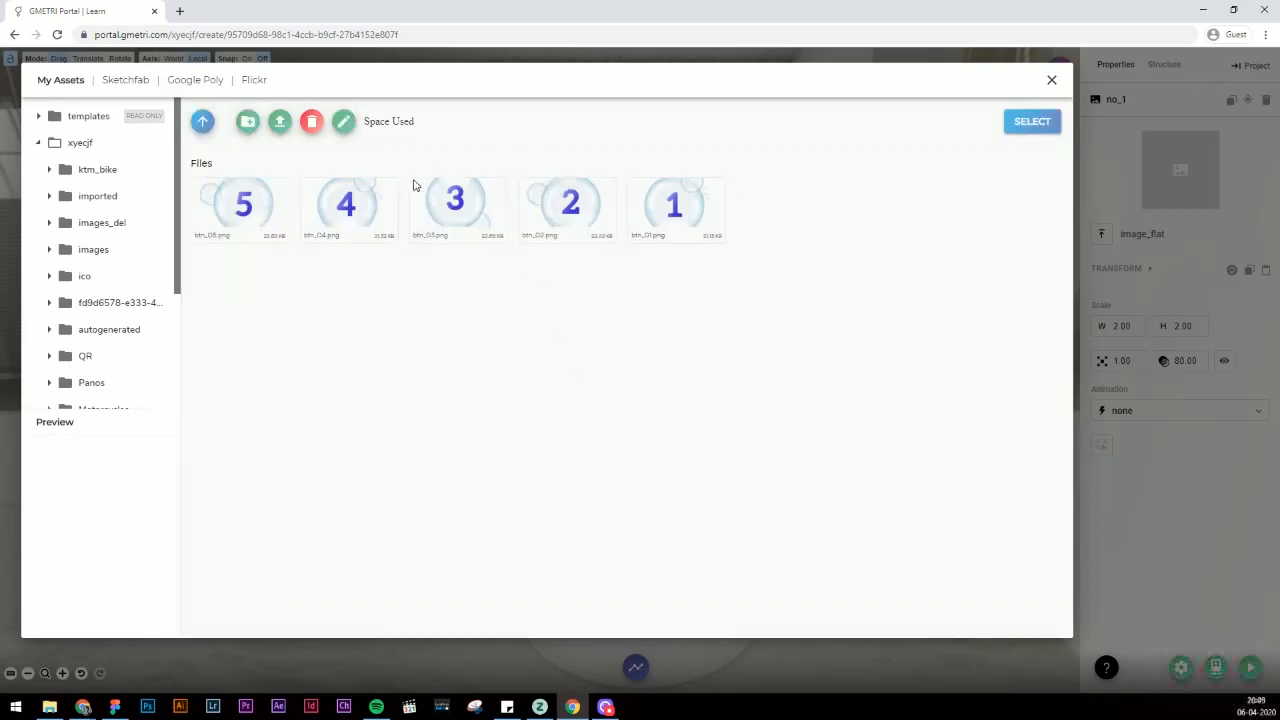
click(663, 236)
click(1030, 123)
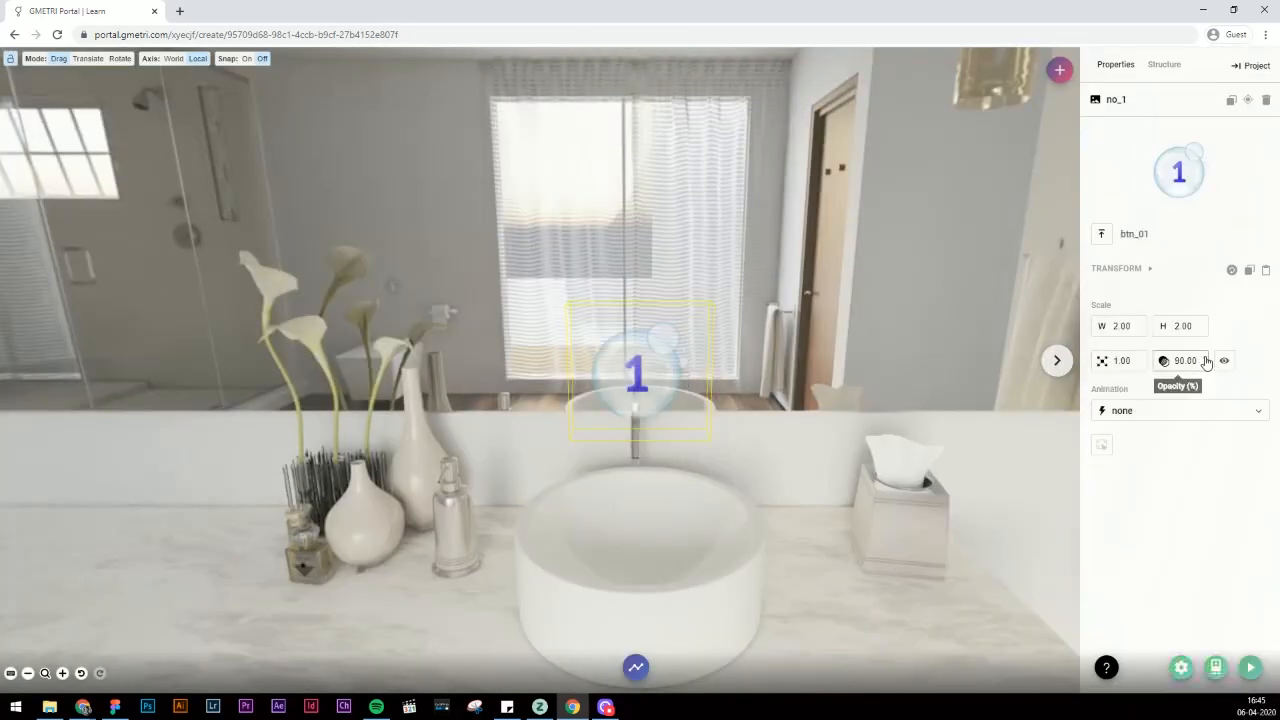
Set no_1's opacity to 100% and its overall scale to 0.70.
click(1205, 359)
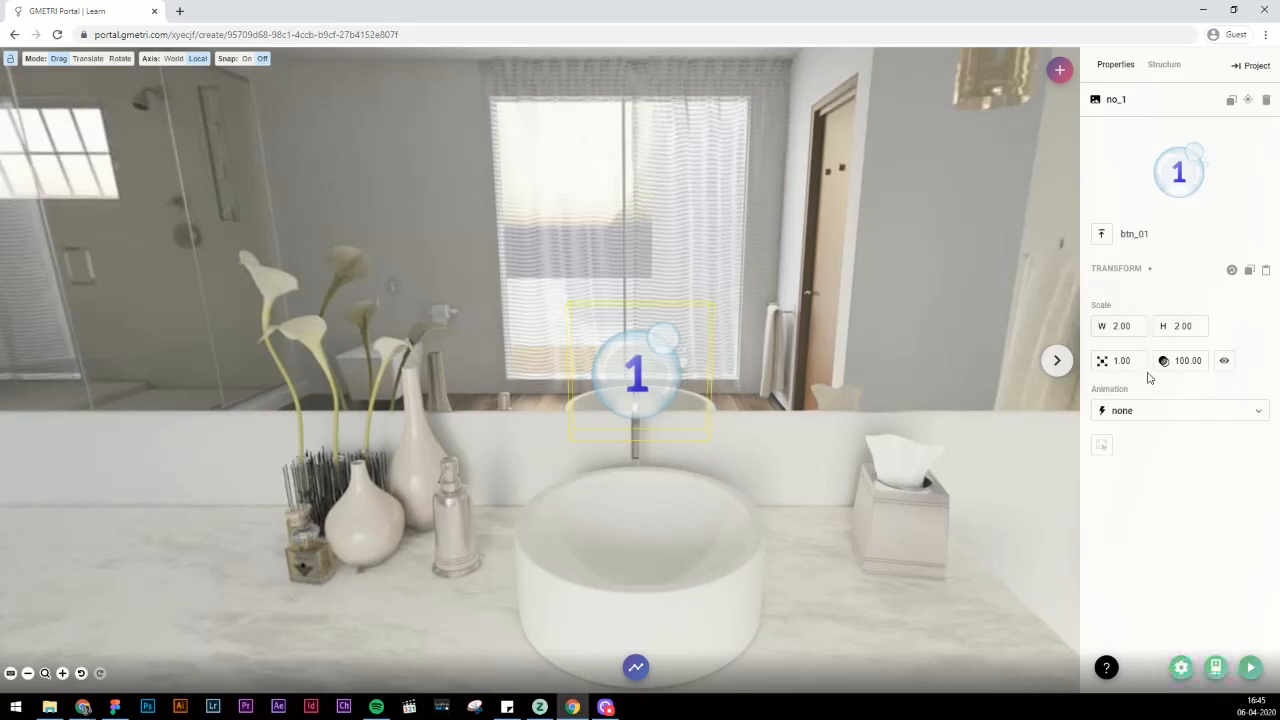
click(1143, 367)
click(1143, 367)
click(1143, 367)
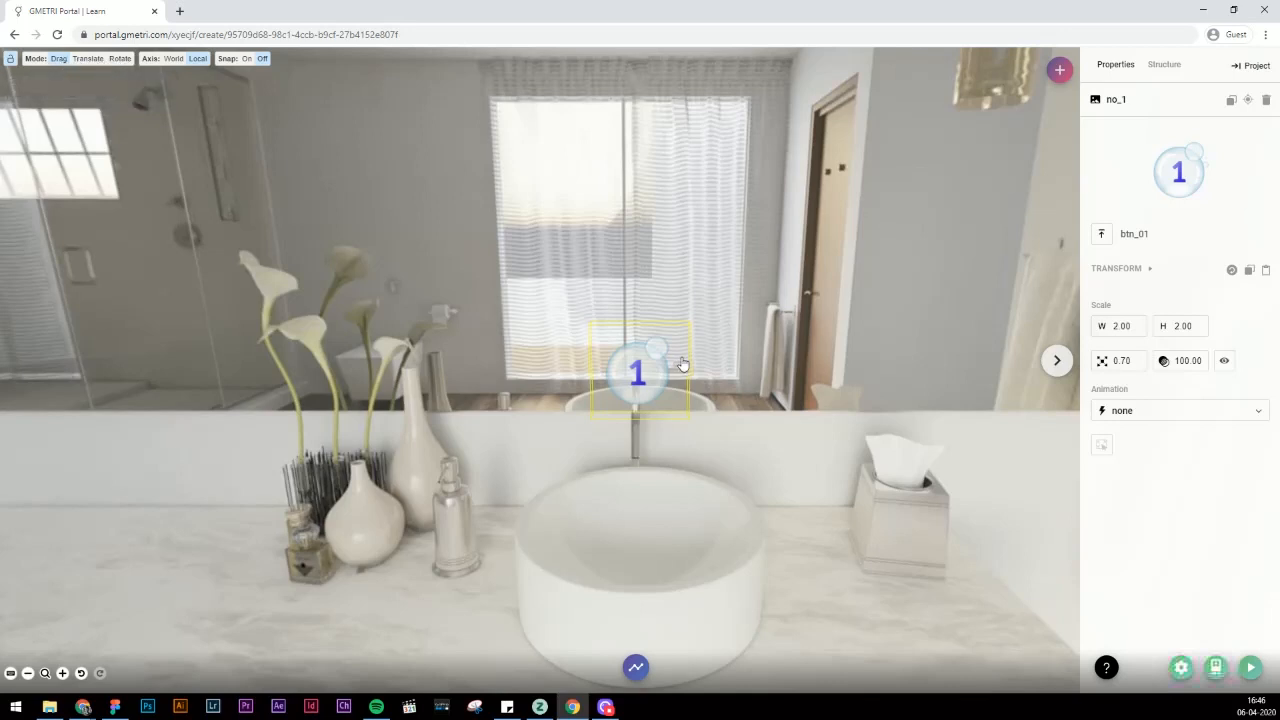
Try moving no_1 around the scene, up in front of the window and across to the wall beside the door.
drag(660, 367, 625, 392)
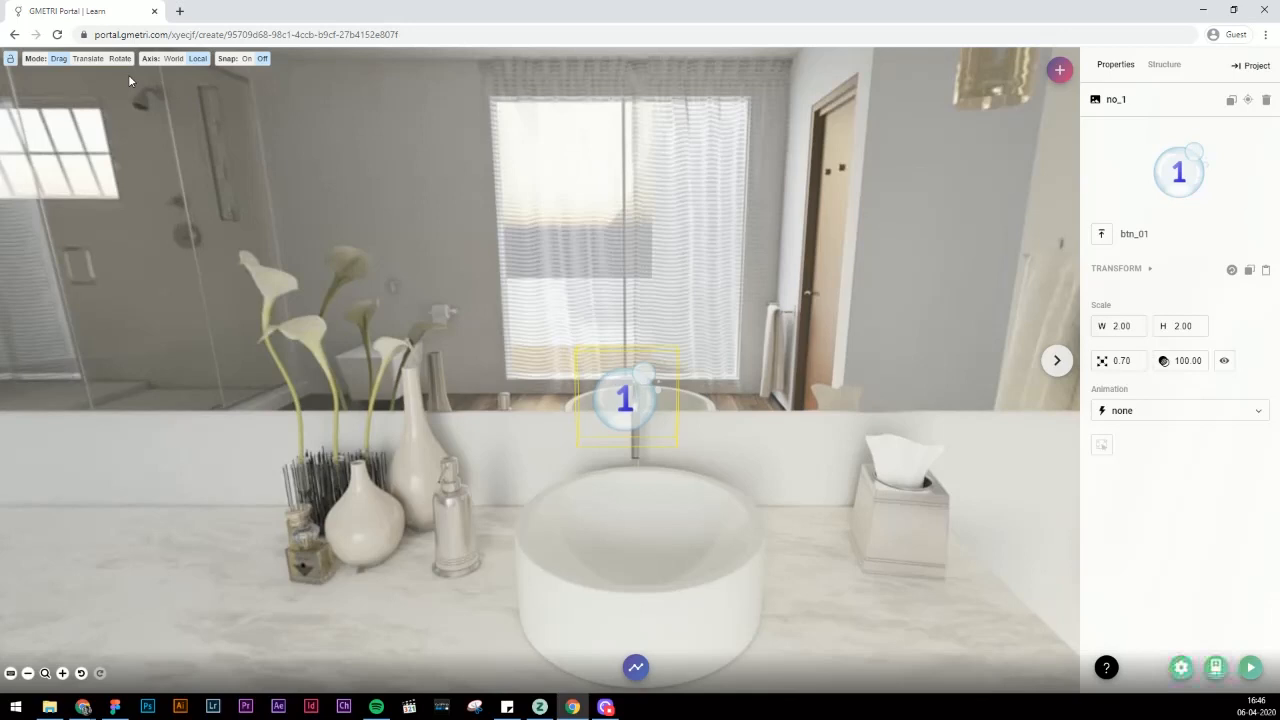
click(88, 58)
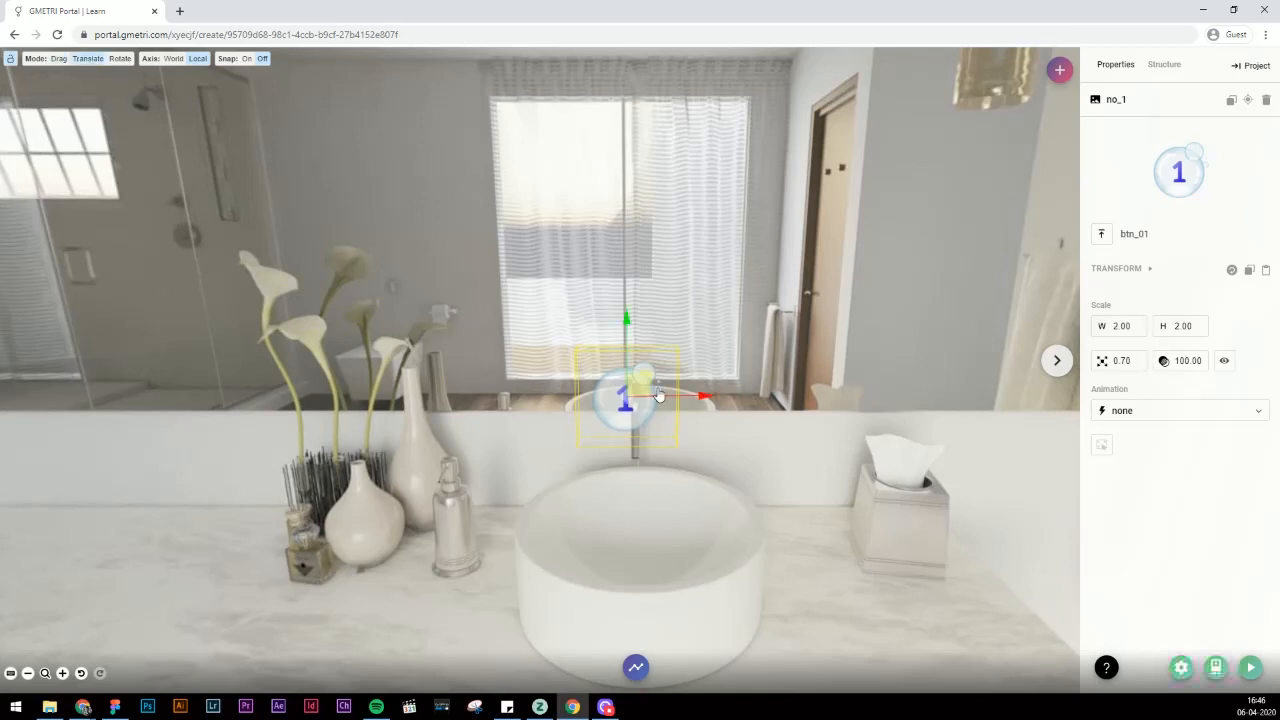
drag(625, 337, 623, 171)
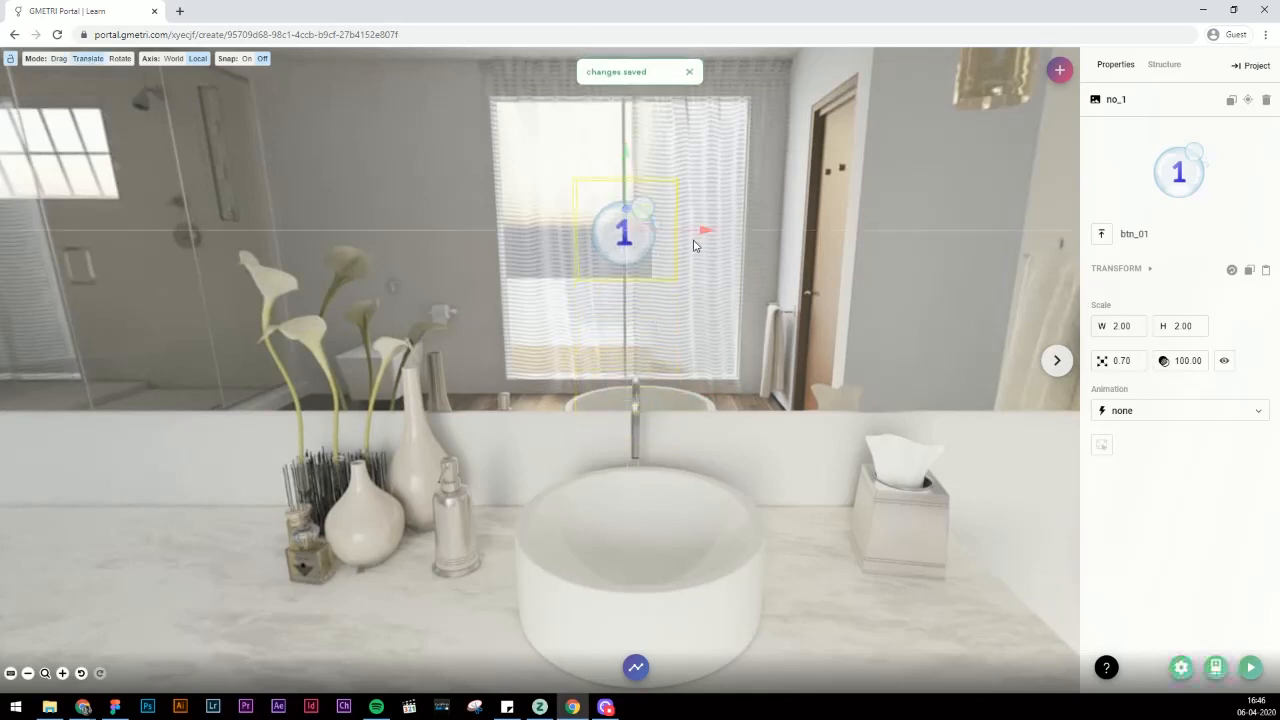
drag(694, 243, 1041, 180)
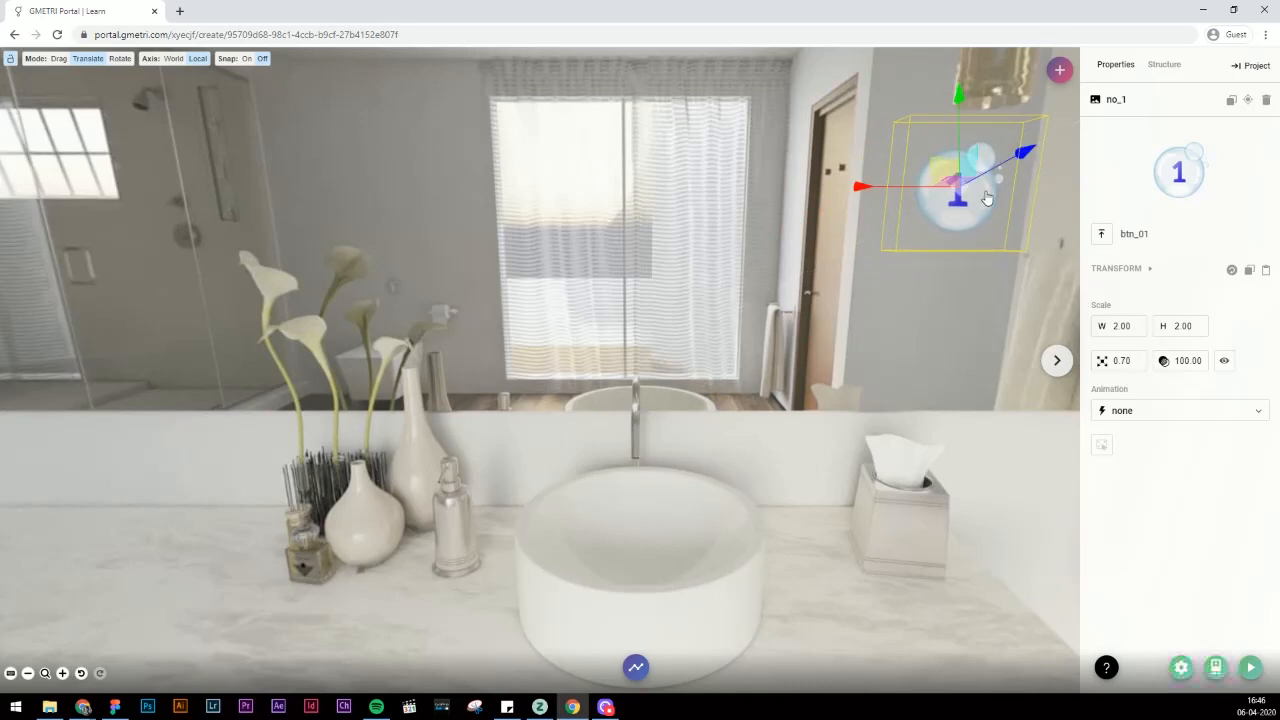
Try rotating no_1 about several axes and reset its transform.
click(120, 58)
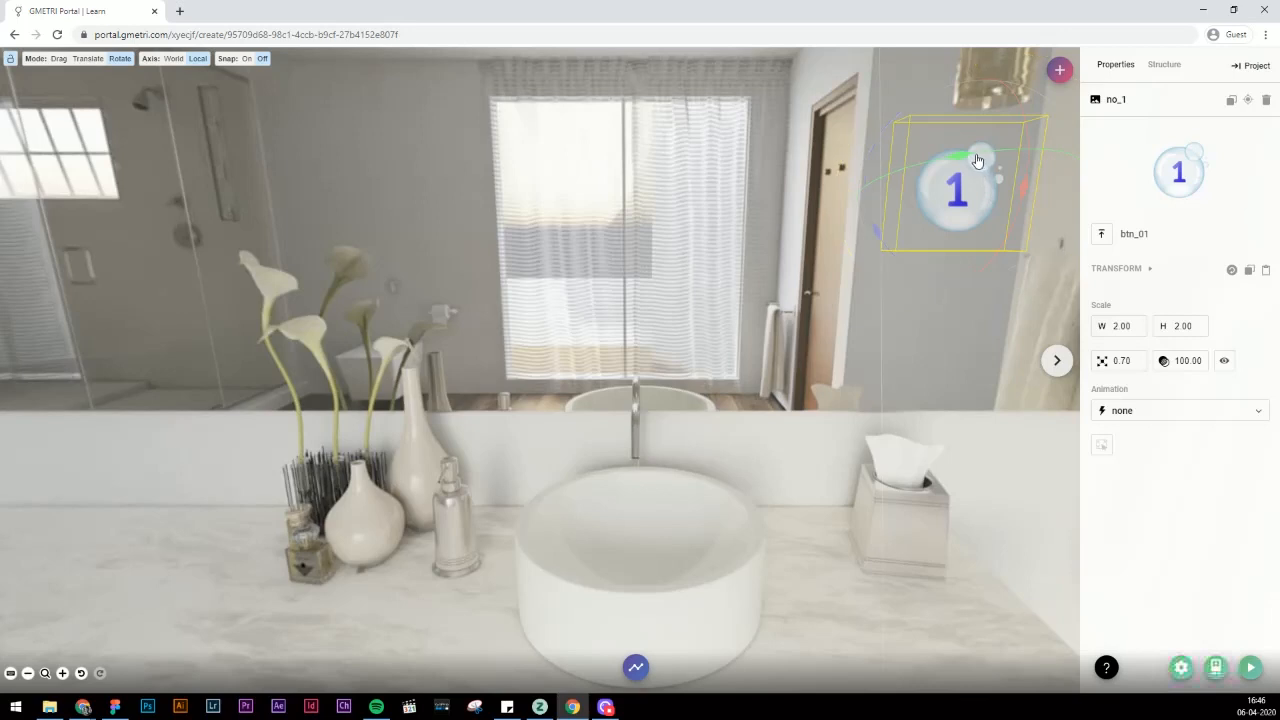
drag(958, 156, 918, 164)
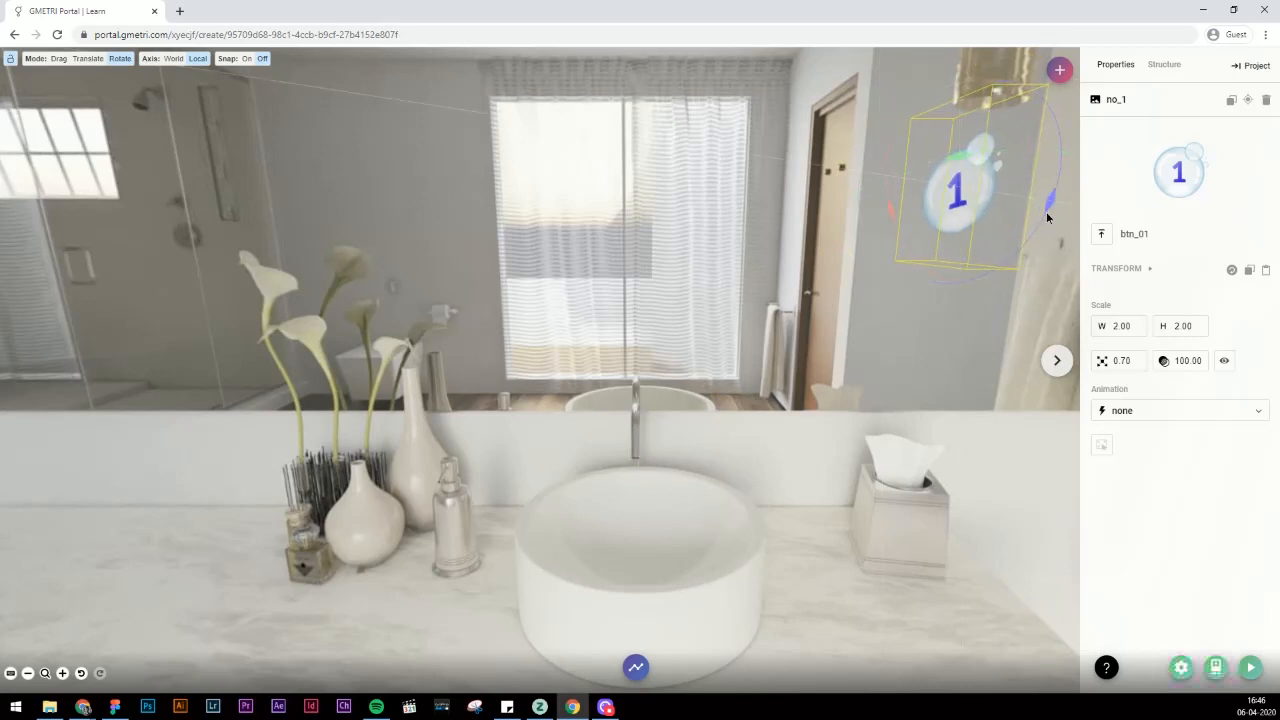
drag(1049, 213, 1026, 266)
drag(960, 152, 898, 181)
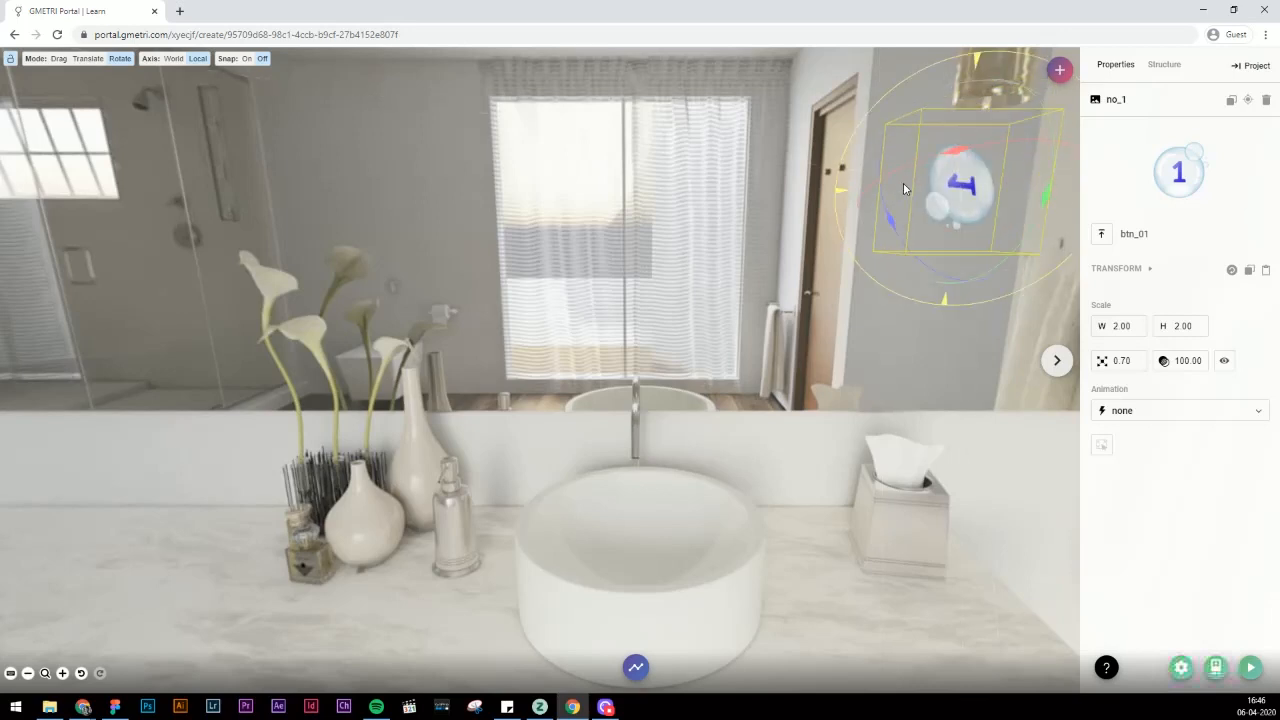
click(1232, 270)
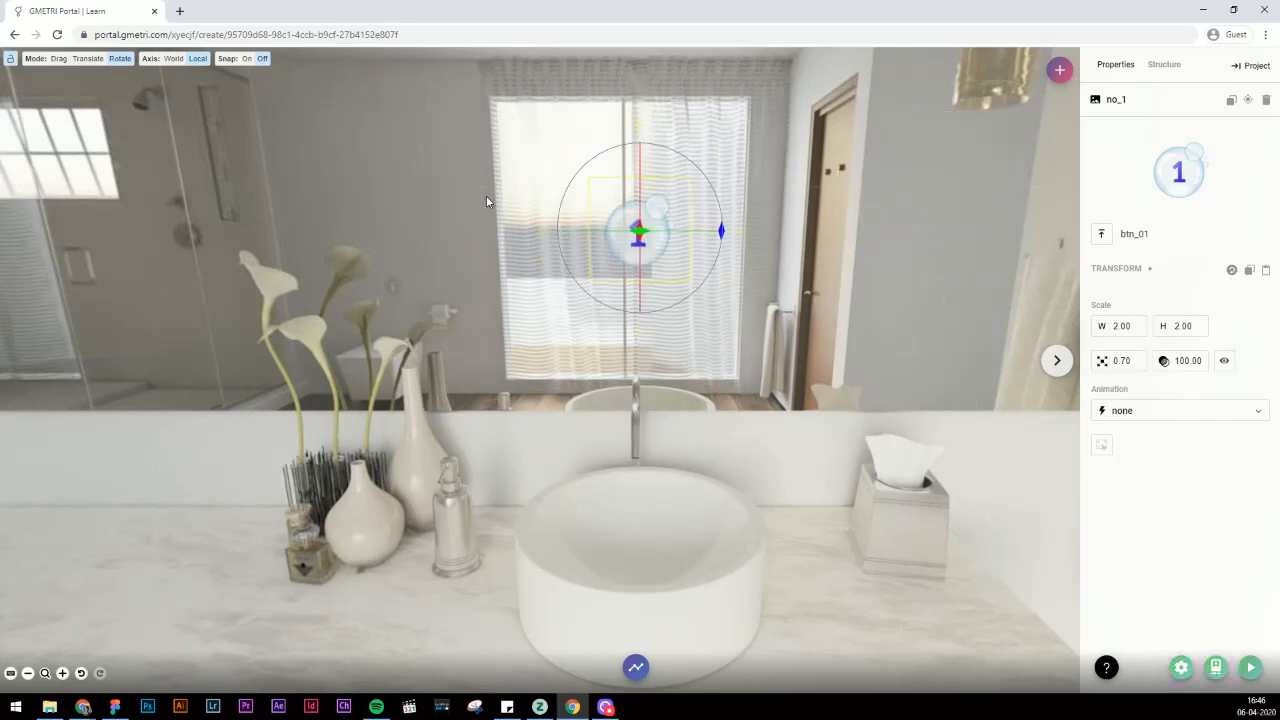
Translate no_1 down beside the faucet above the sink and push it farther back in depth.
click(88, 58)
drag(640, 155, 640, 327)
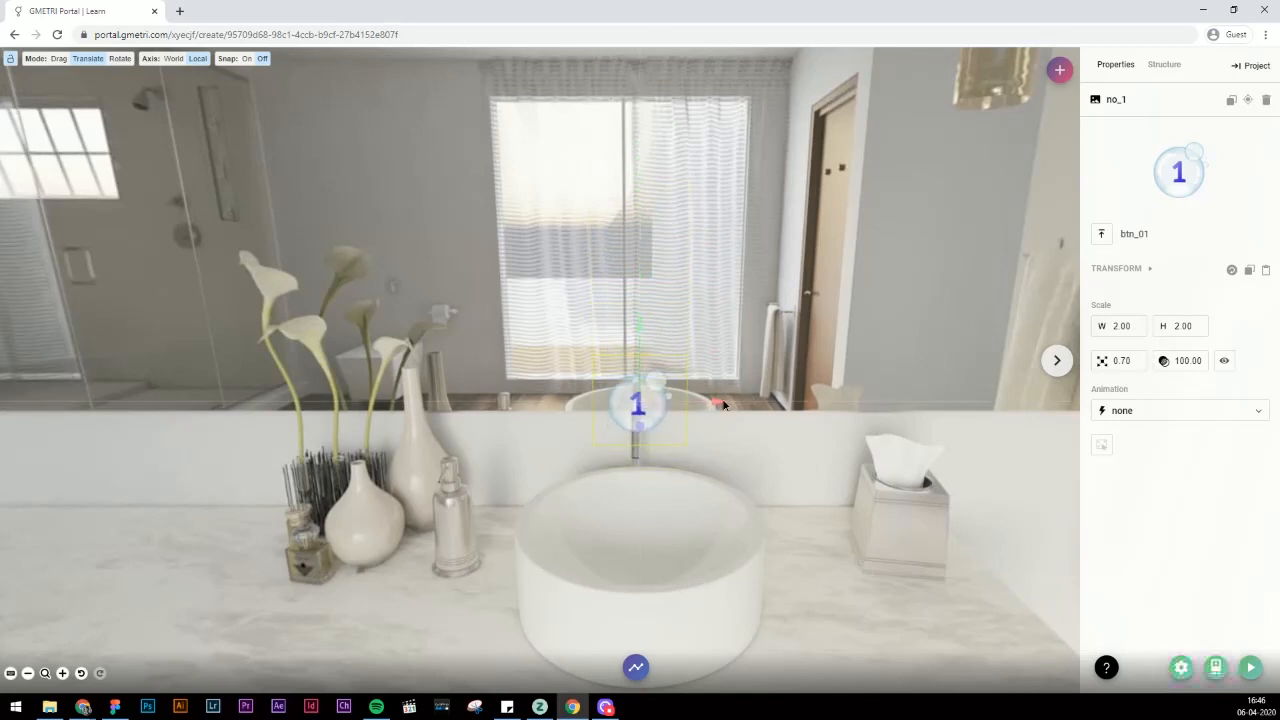
drag(724, 404, 762, 403)
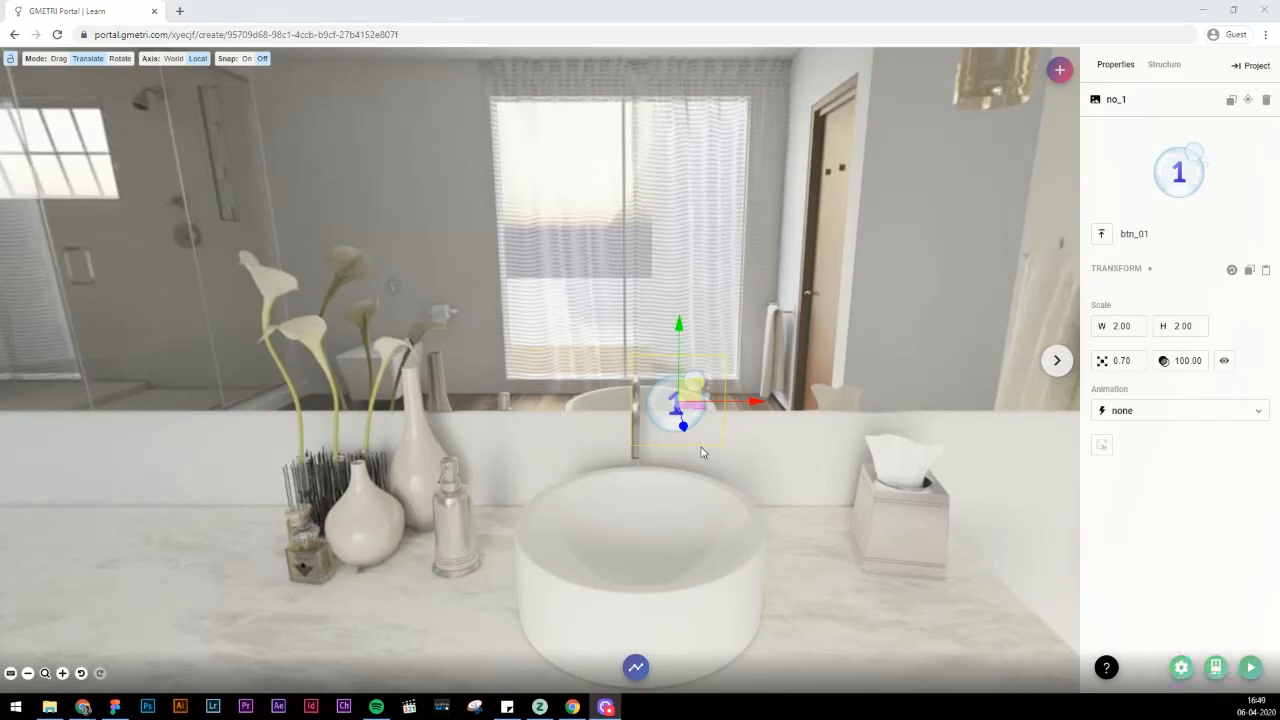
mouse_move(684, 426)
mouse_down()
mouse_move(666, 352)
mouse_move(670, 395)
mouse_up()
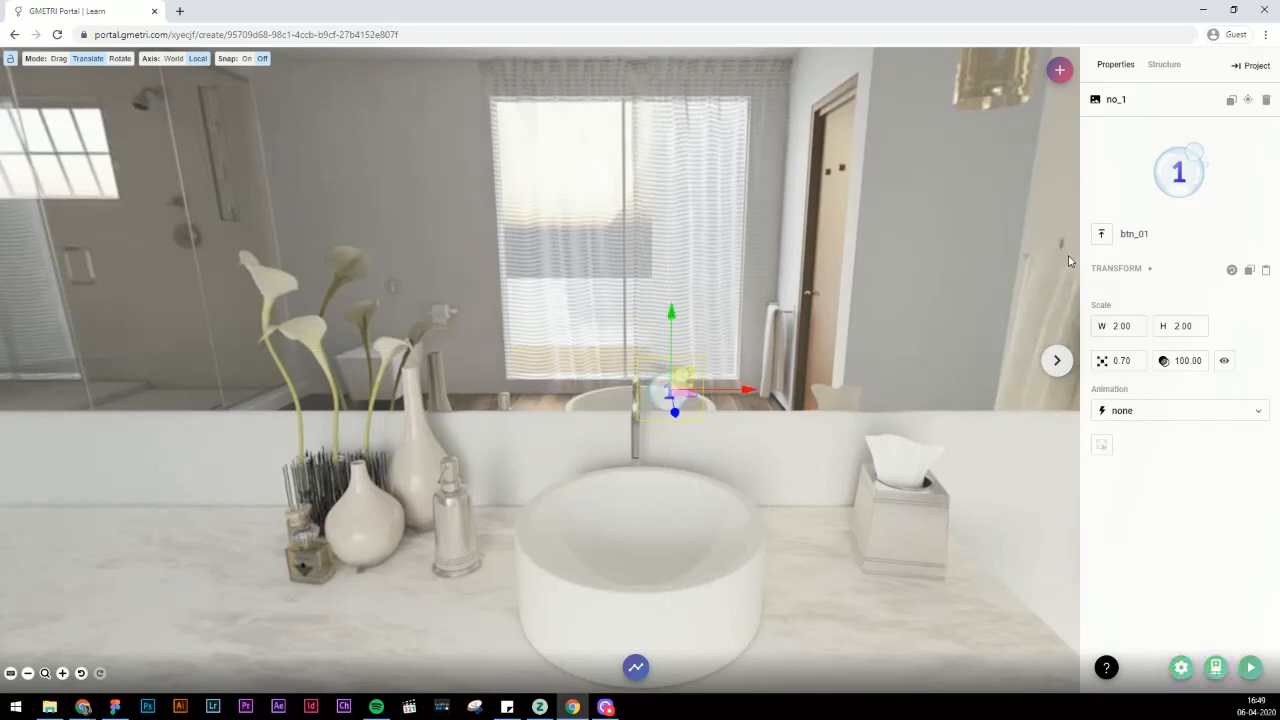
Add another image element named "no_2" to the scene.
click(1060, 68)
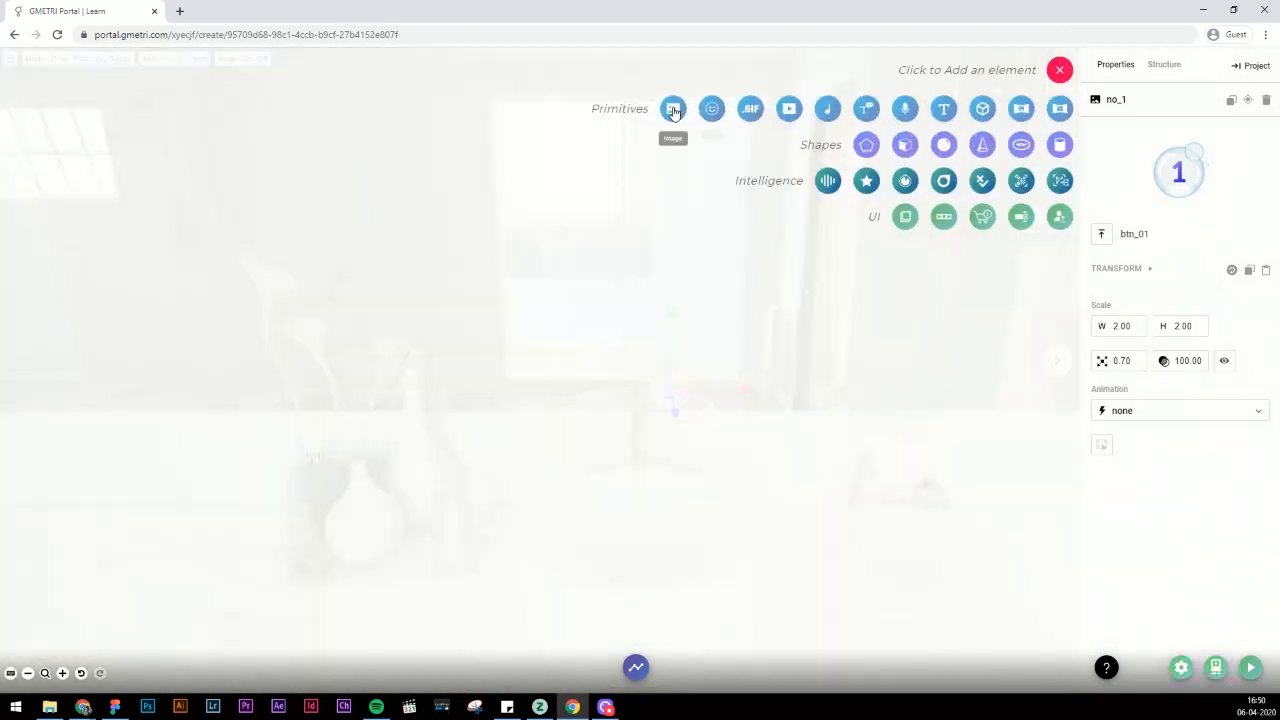
click(673, 110)
drag(597, 367, 537, 370)
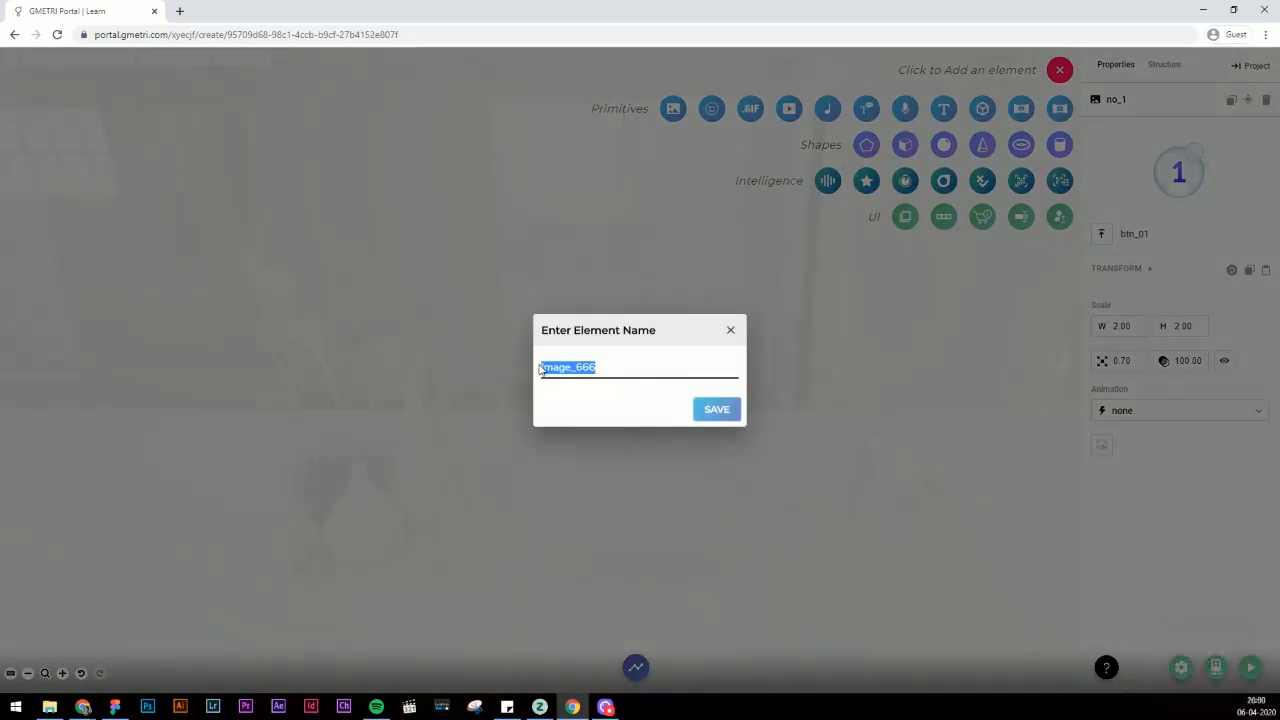
text(go)
key(Return)
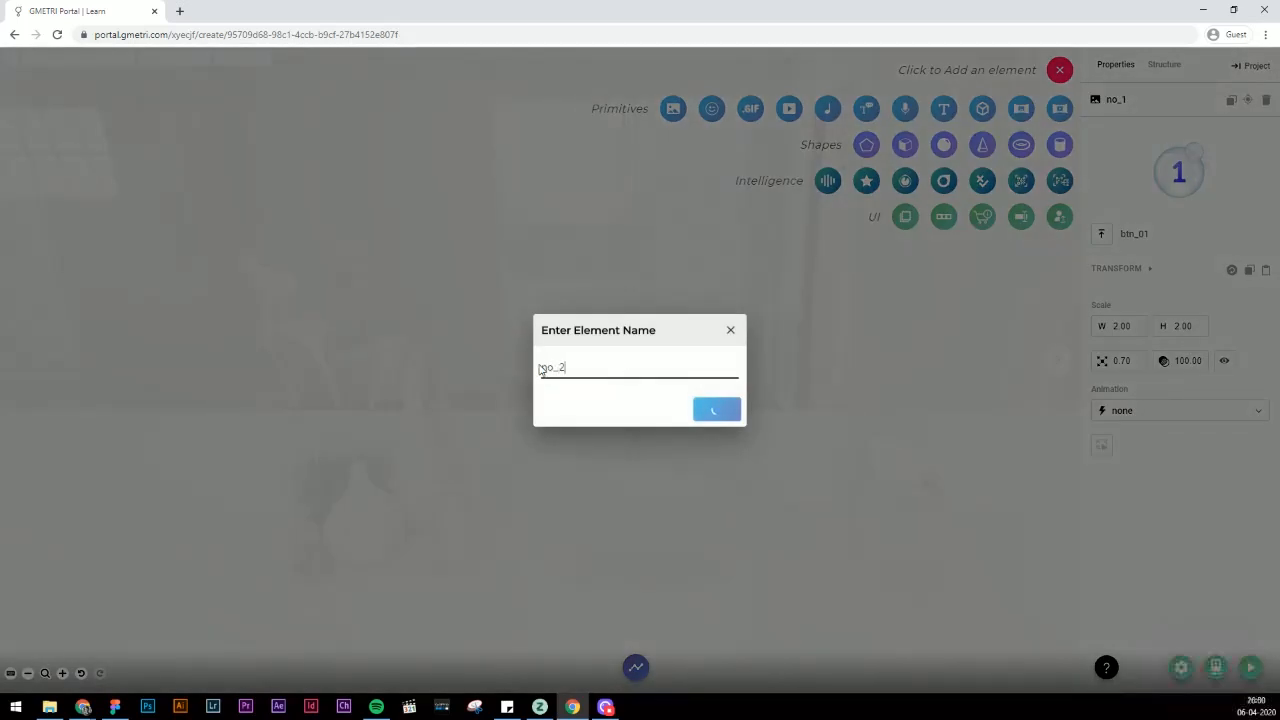
click(711, 403)
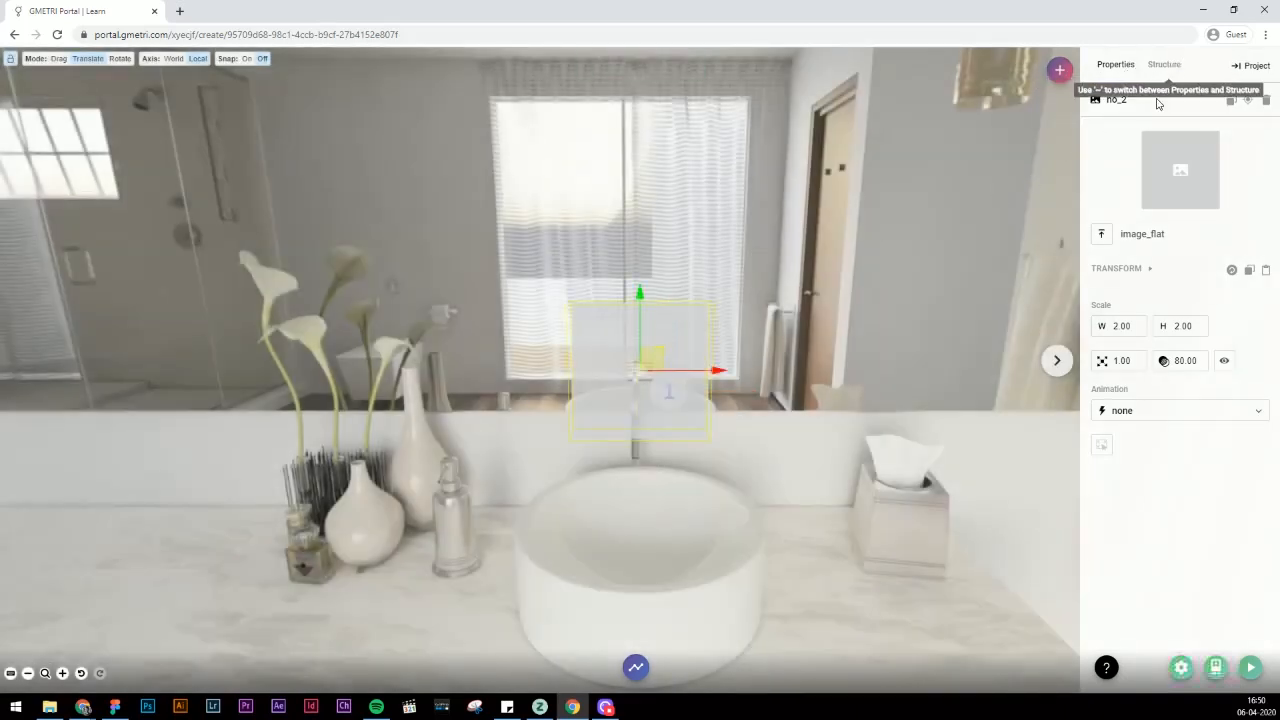
Apply btn_02.png from the Images folder as no_2's source.
click(1101, 234)
click(575, 200)
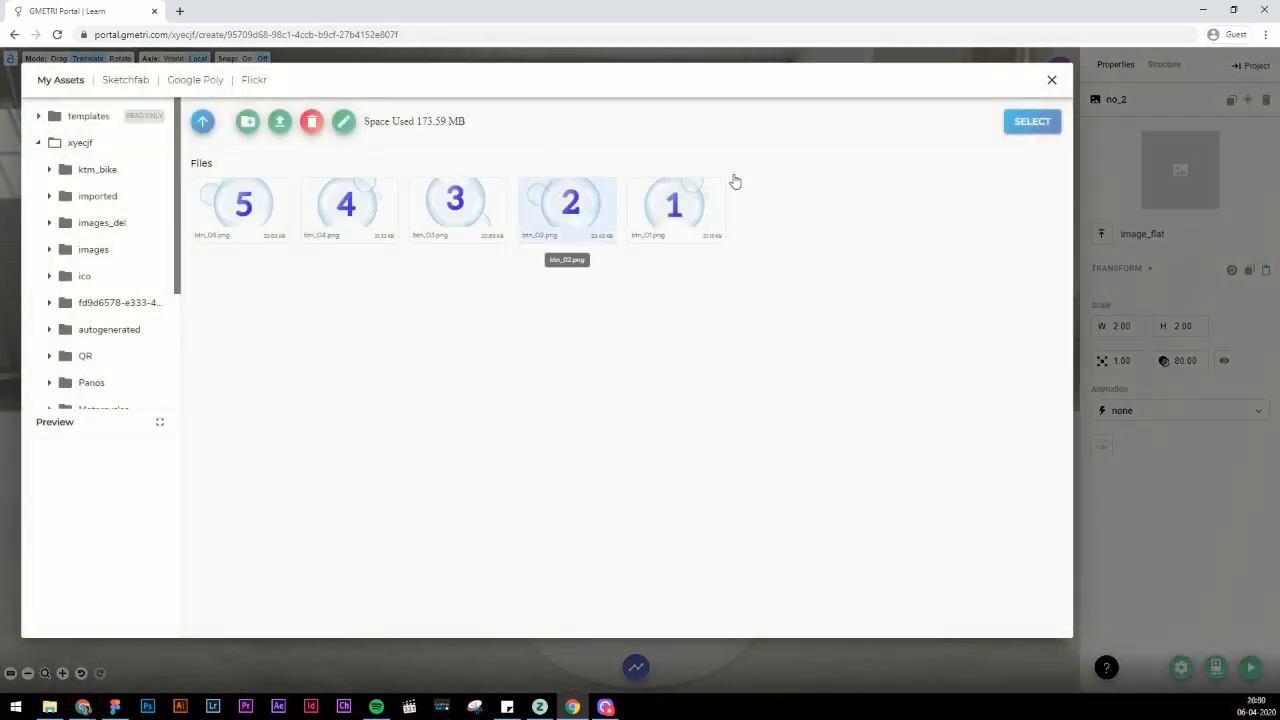
click(1013, 121)
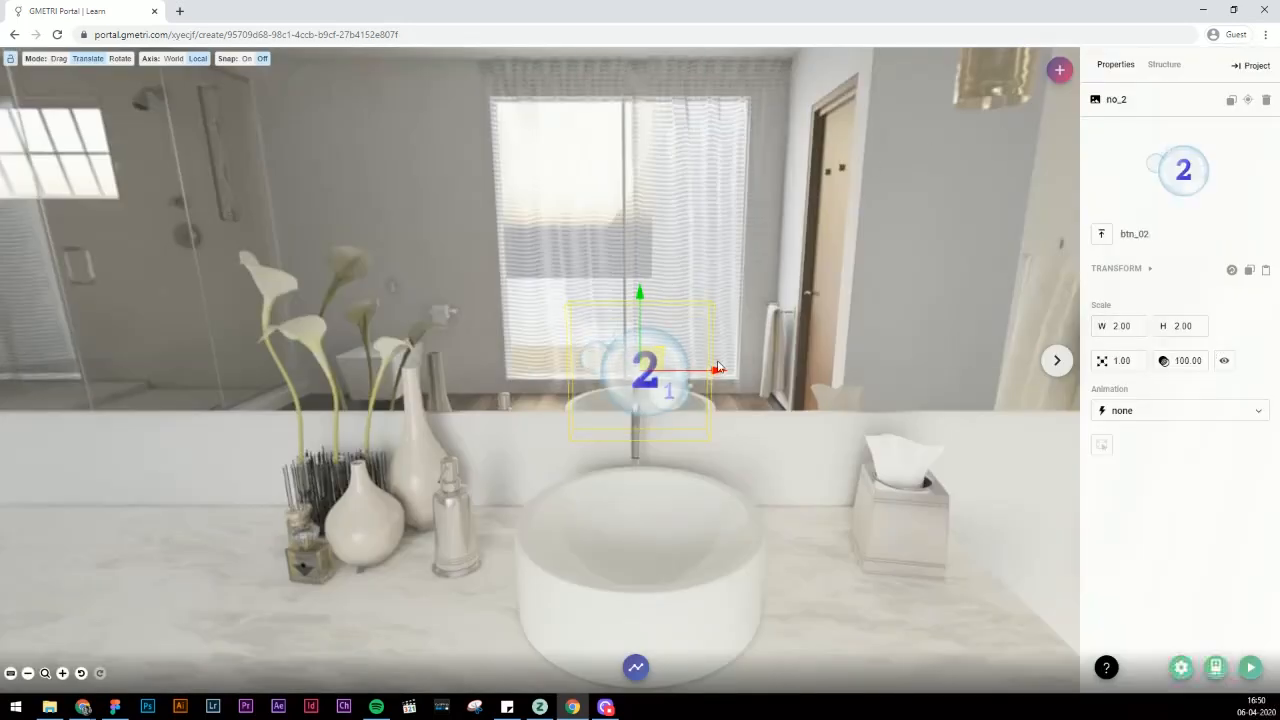
Move no_2 to the left of the faucet, clear of no_1, and set its overall scale to 0.70.
drag(643, 370, 537, 405)
click(666, 419)
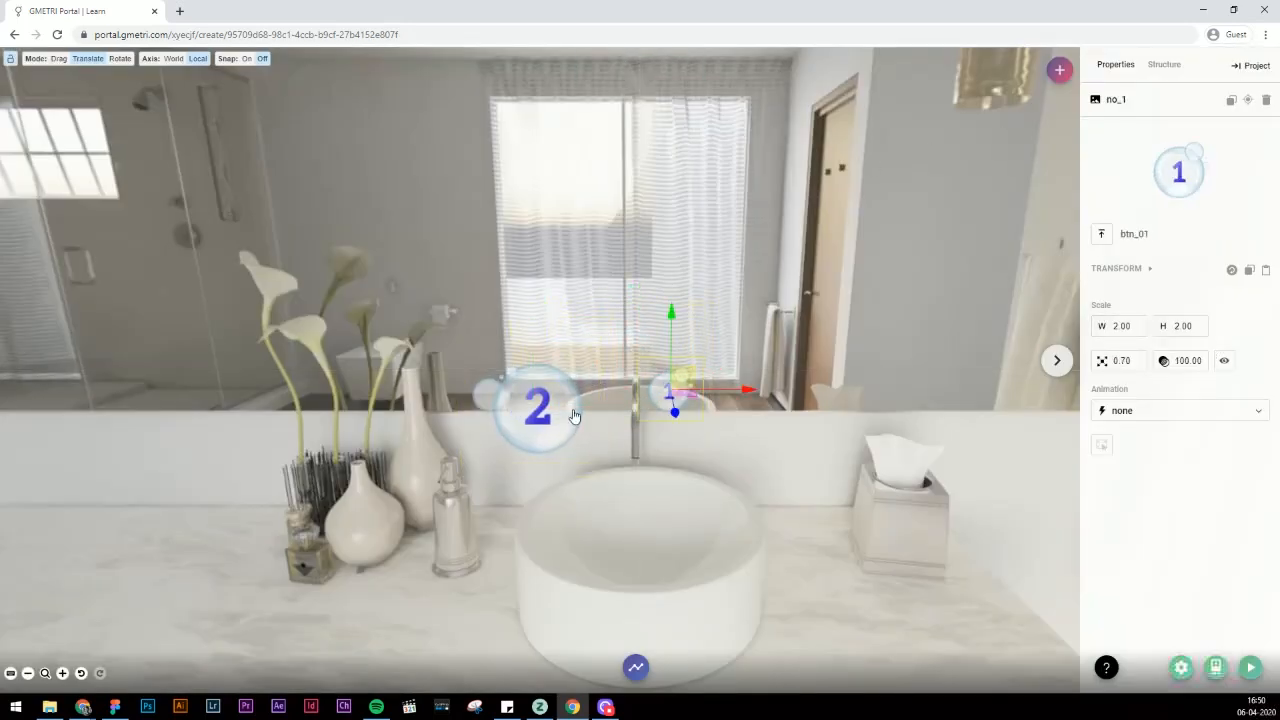
click(574, 416)
click(1144, 367)
click(1144, 367)
click(1144, 368)
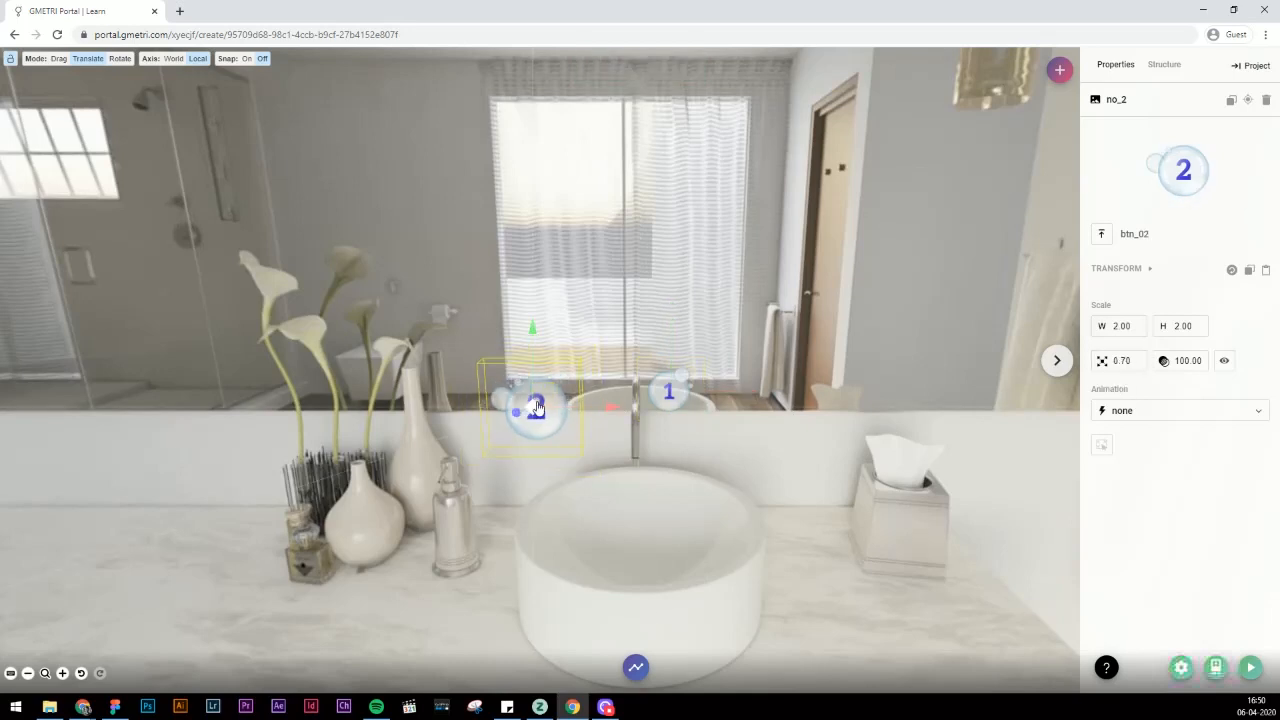
Translate no_2 down to just above the soap dispenser and push it slightly back in depth.
drag(537, 410, 499, 465)
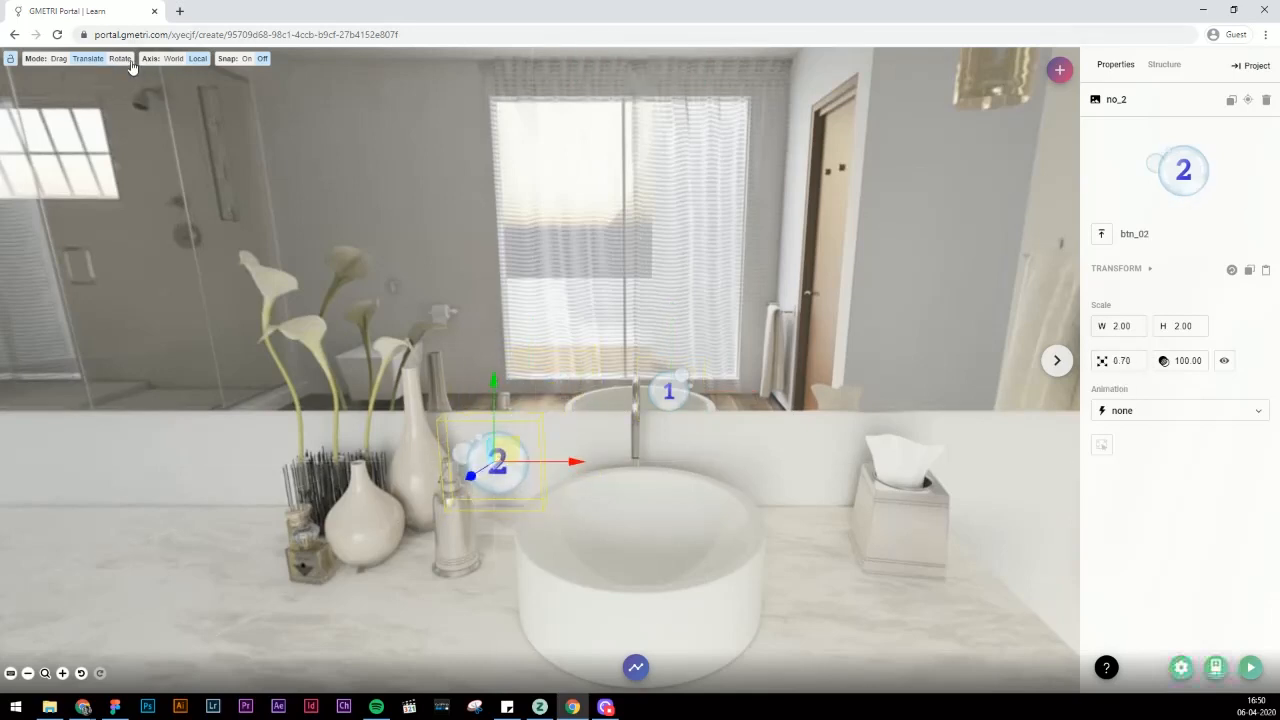
click(120, 59)
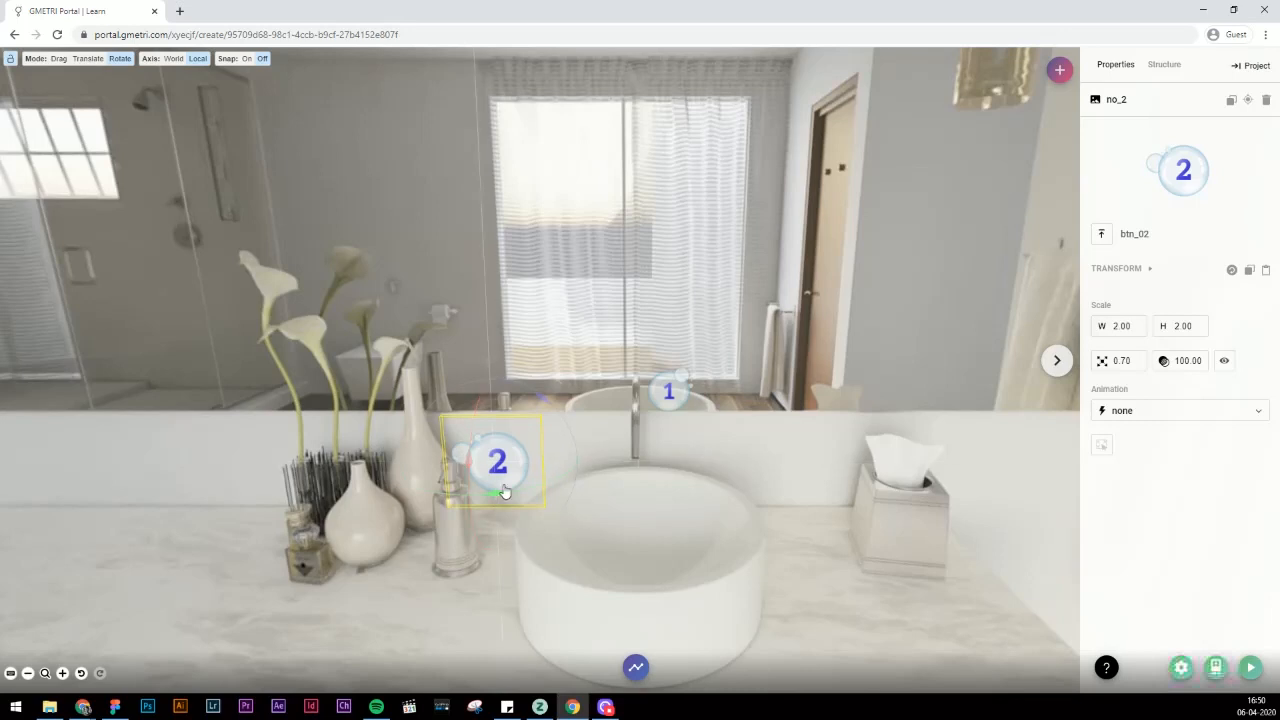
key(w)
drag(469, 493, 486, 453)
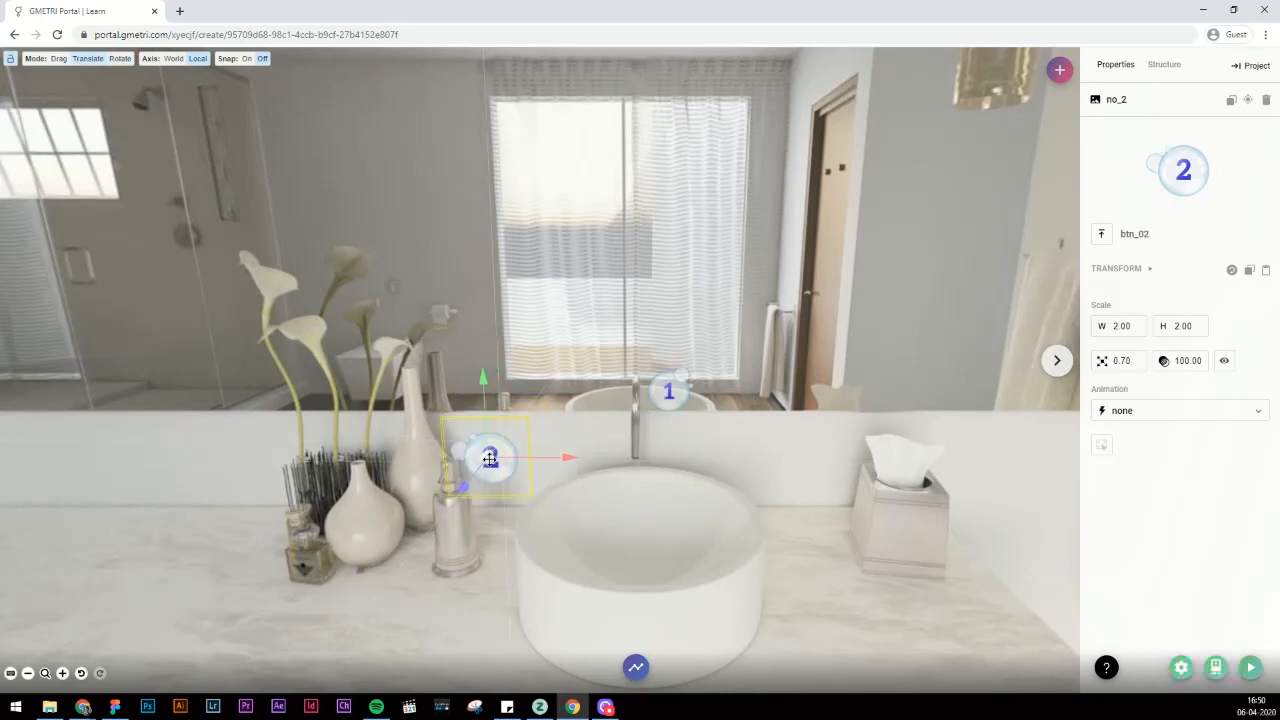
Duplicate no_2 and move the copy to the right front rim of the wash basin.
click(1229, 101)
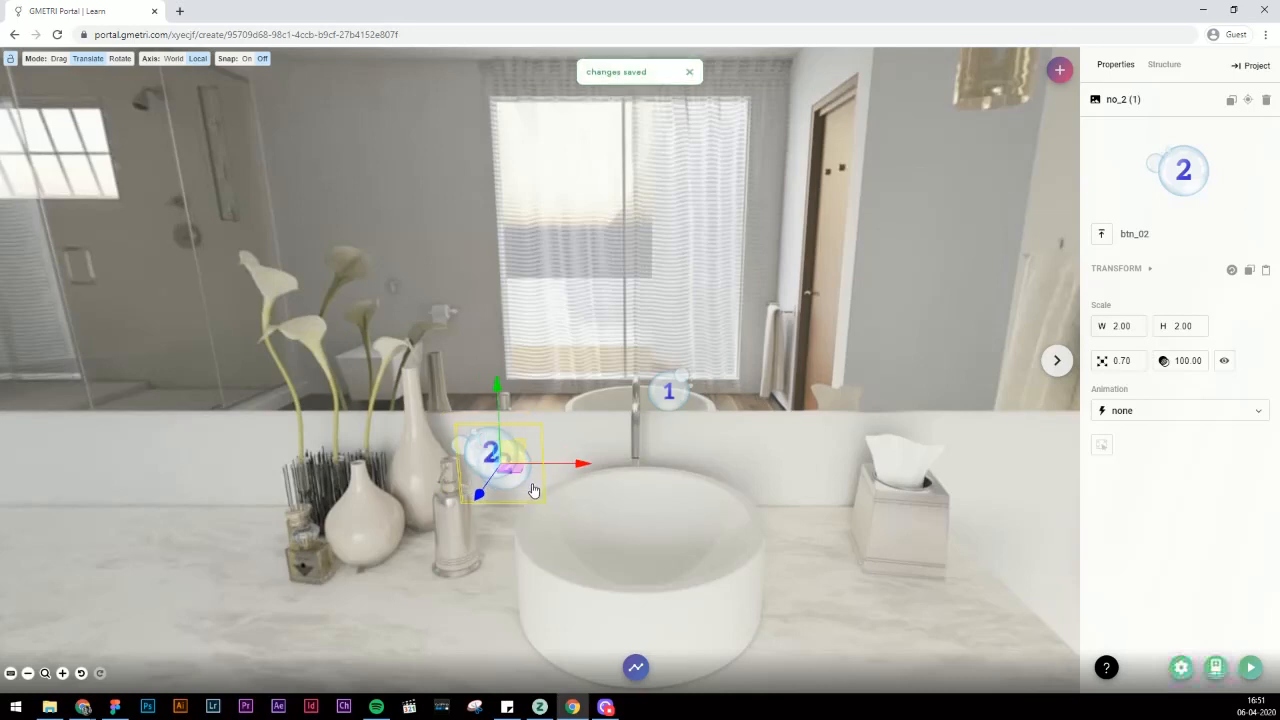
drag(531, 491, 815, 466)
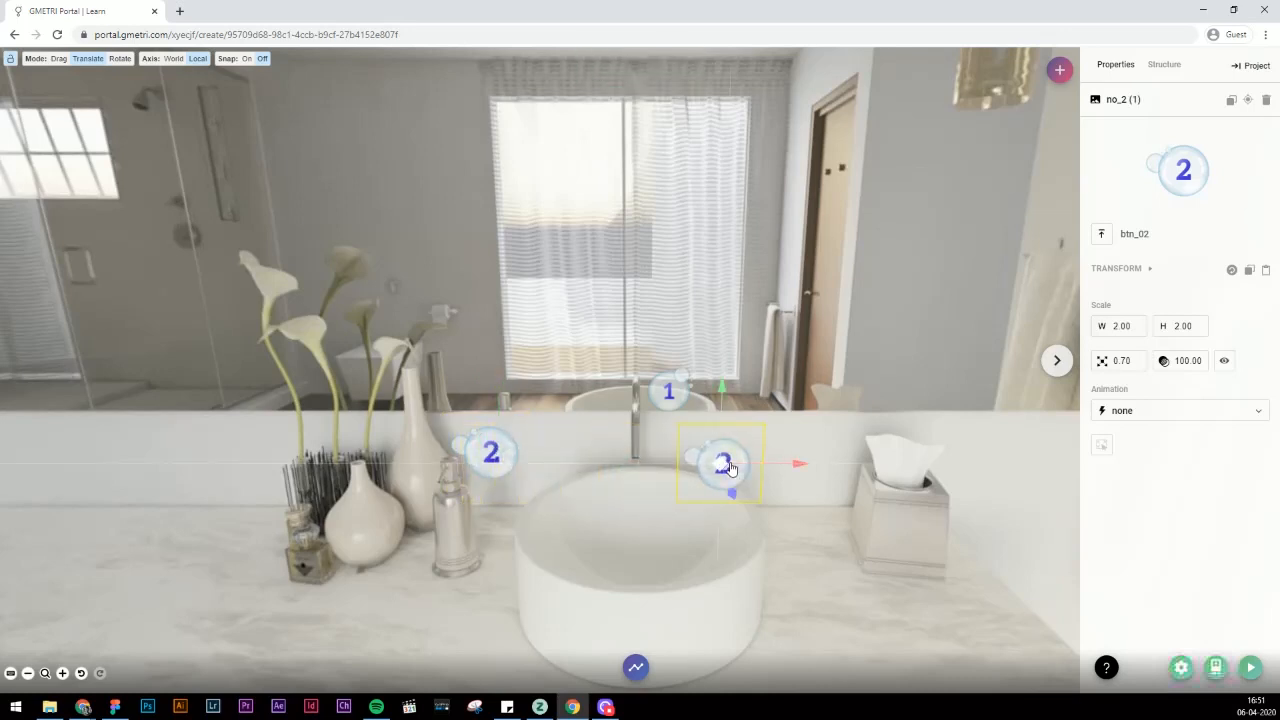
drag(729, 464, 730, 473)
drag(737, 517, 727, 544)
Rename the no_2 copy as no_3 and apply btn_03.png as its source.
click(1164, 64)
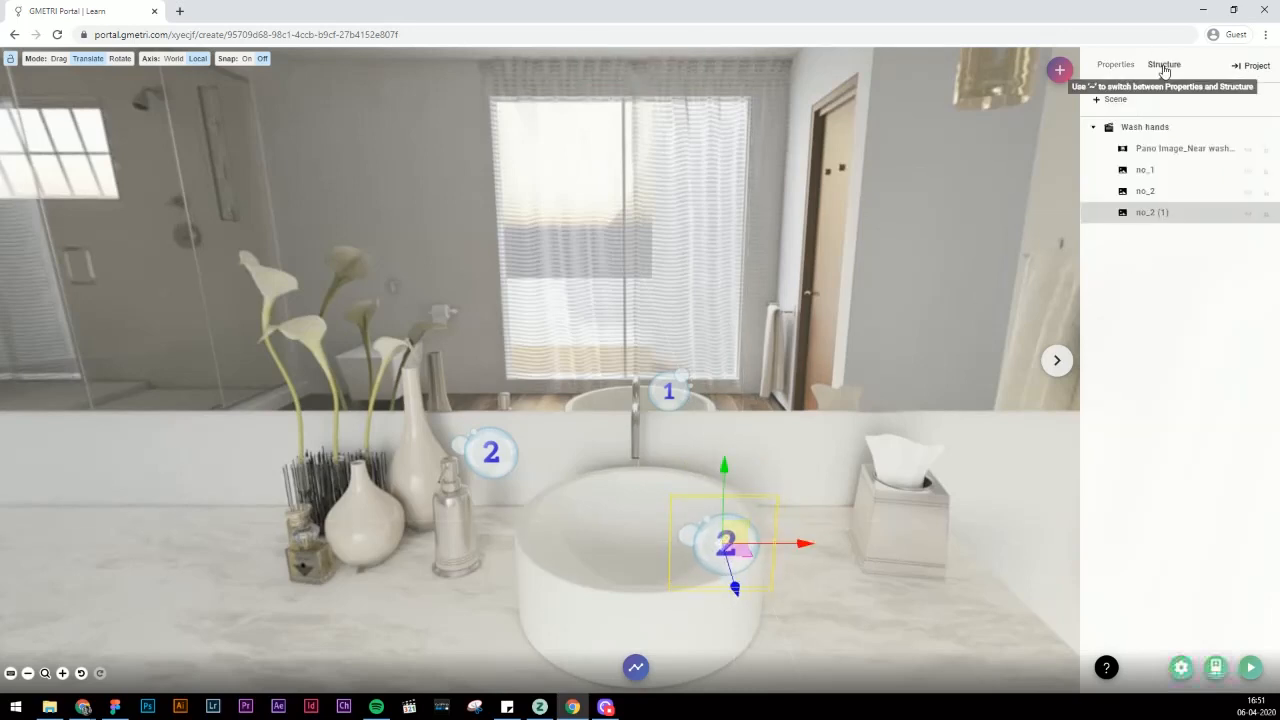
click(1118, 67)
click(1101, 234)
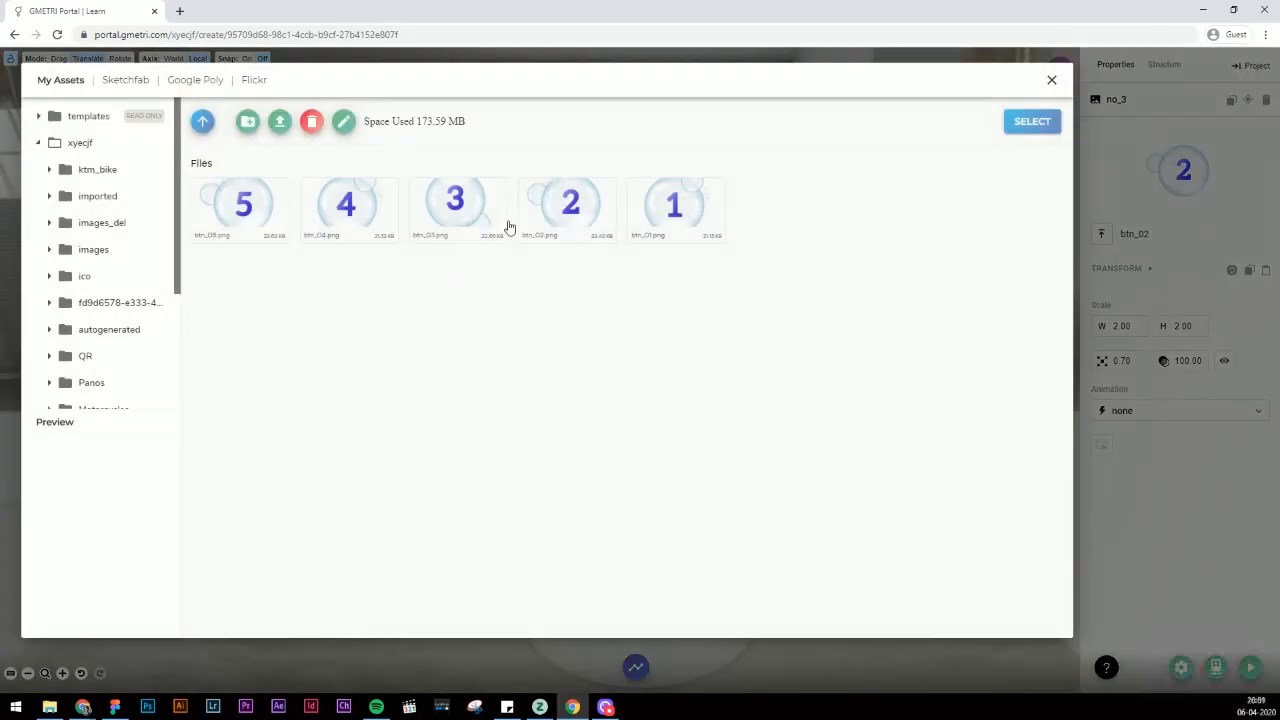
click(500, 222)
click(1030, 126)
drag(724, 544, 736, 553)
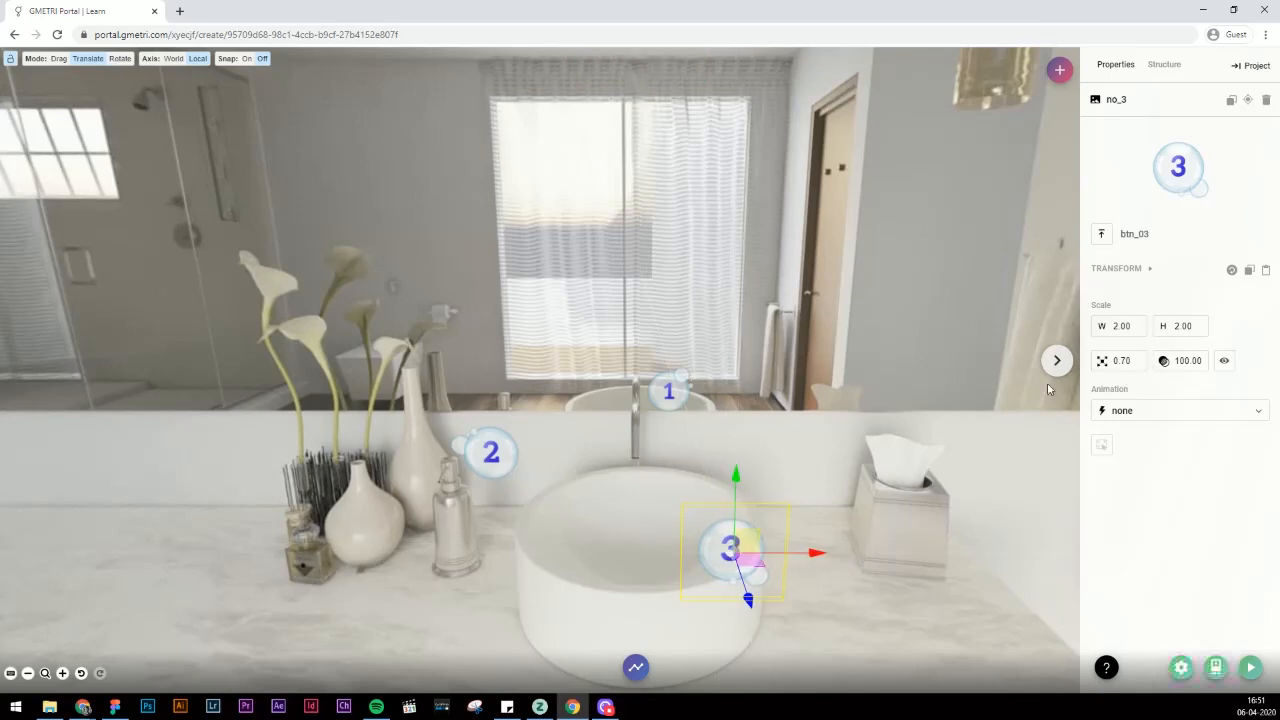
Duplicate no_3 and move the copy above it to the back inner edge of the basin, just right of the faucet.
click(1231, 100)
drag(839, 574, 615, 572)
drag(505, 615, 542, 537)
drag(638, 491, 760, 490)
drag(680, 495, 702, 483)
Apply btn_04.png as the no_3 copy's source and rename the copy as no_4.
click(1101, 235)
click(350, 210)
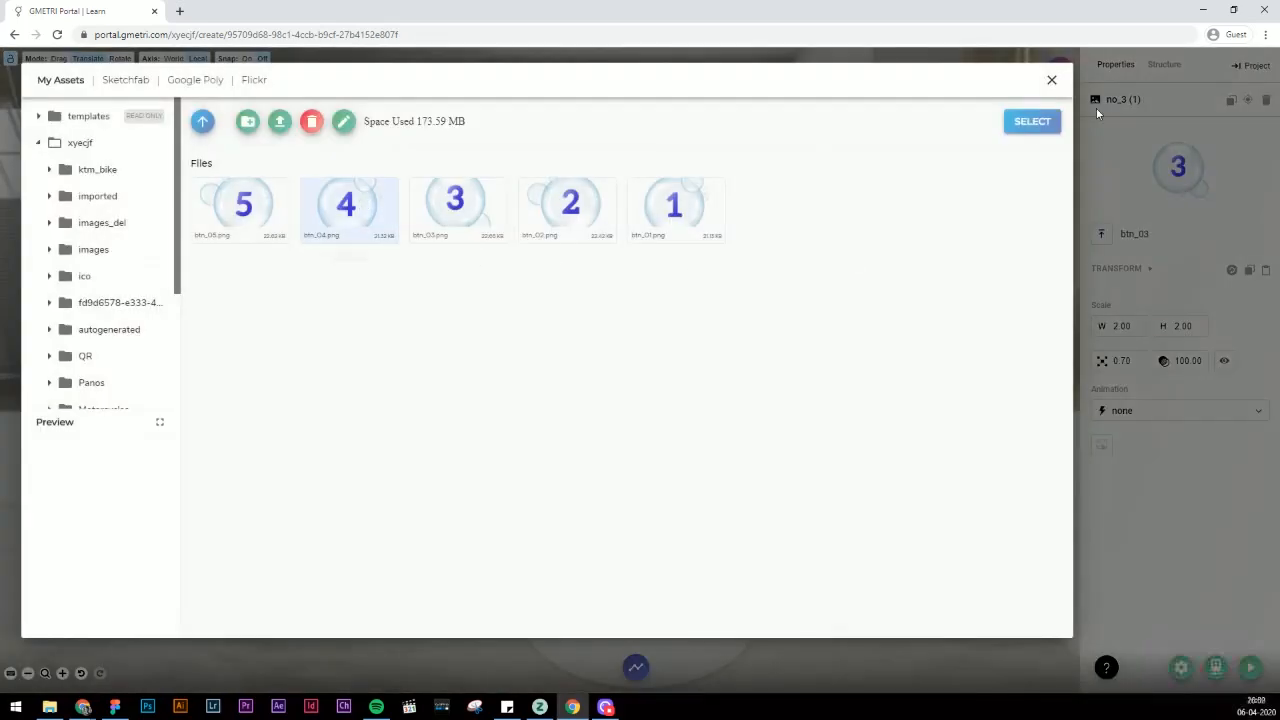
click(1034, 122)
click(1168, 68)
double_click(1156, 238)
drag(1151, 236, 1180, 232)
text(4)
key(Return)
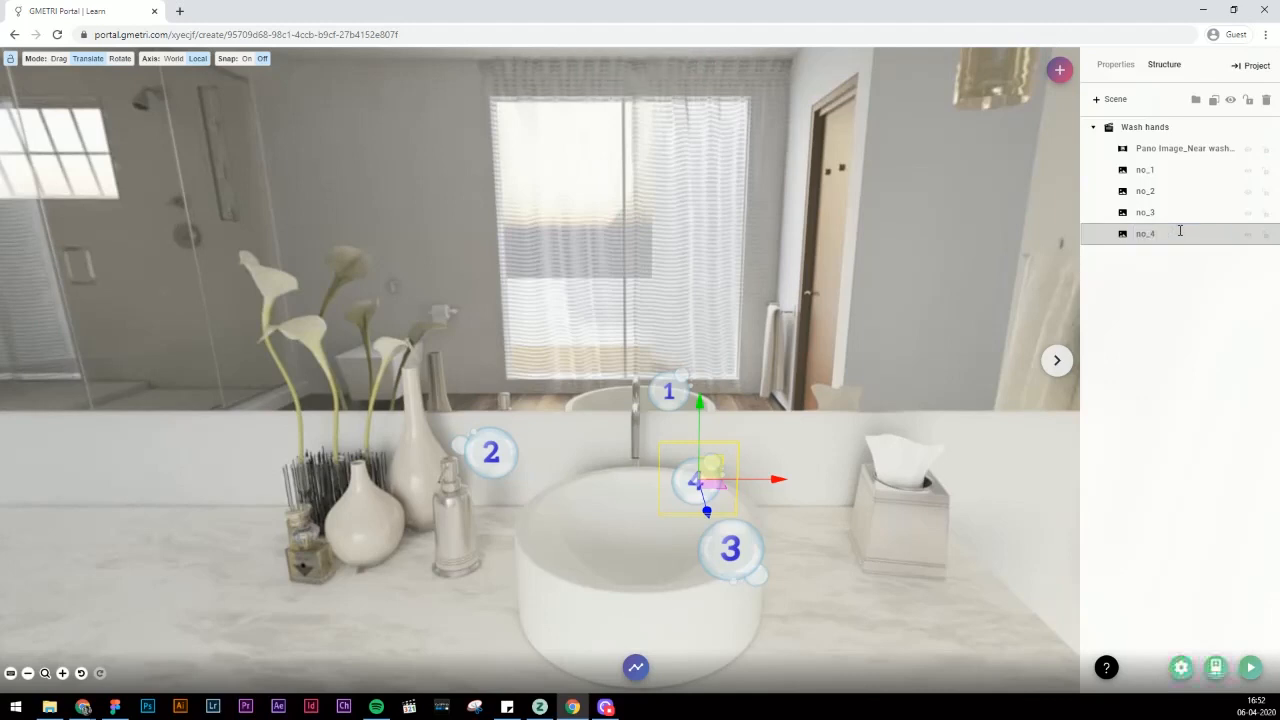
Duplicate no_4 and rename the copy as no_5.
click(1213, 100)
click(756, 510)
click(744, 499)
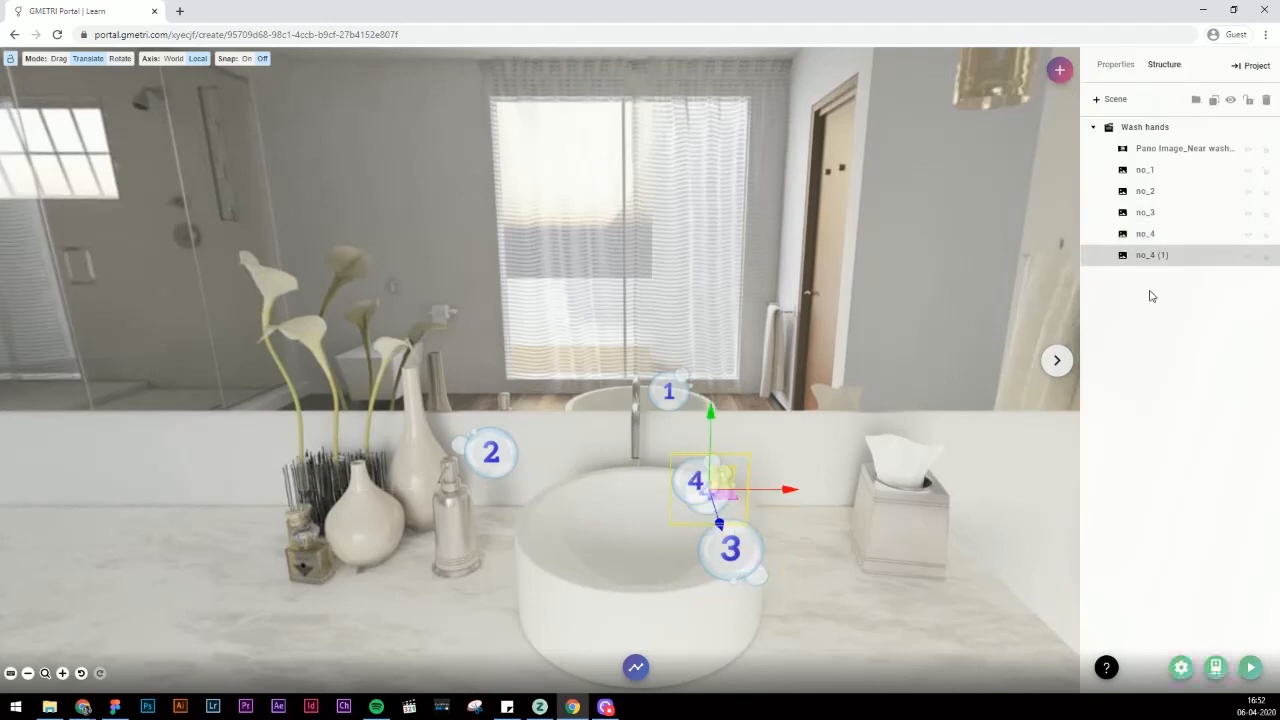
double_click(1152, 254)
text(5)
key(Return)
Translate no_5 to the right of the tissue box and rotate it there.
drag(781, 490, 934, 509)
click(120, 59)
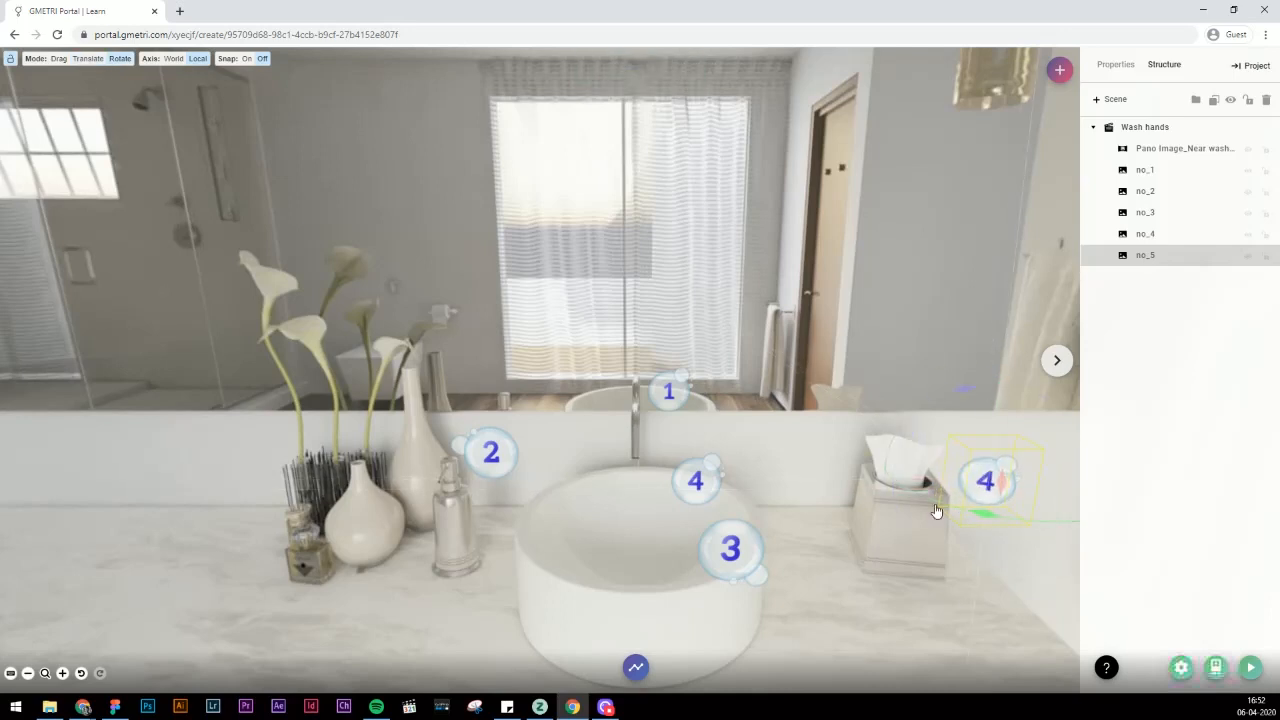
drag(1001, 483, 997, 506)
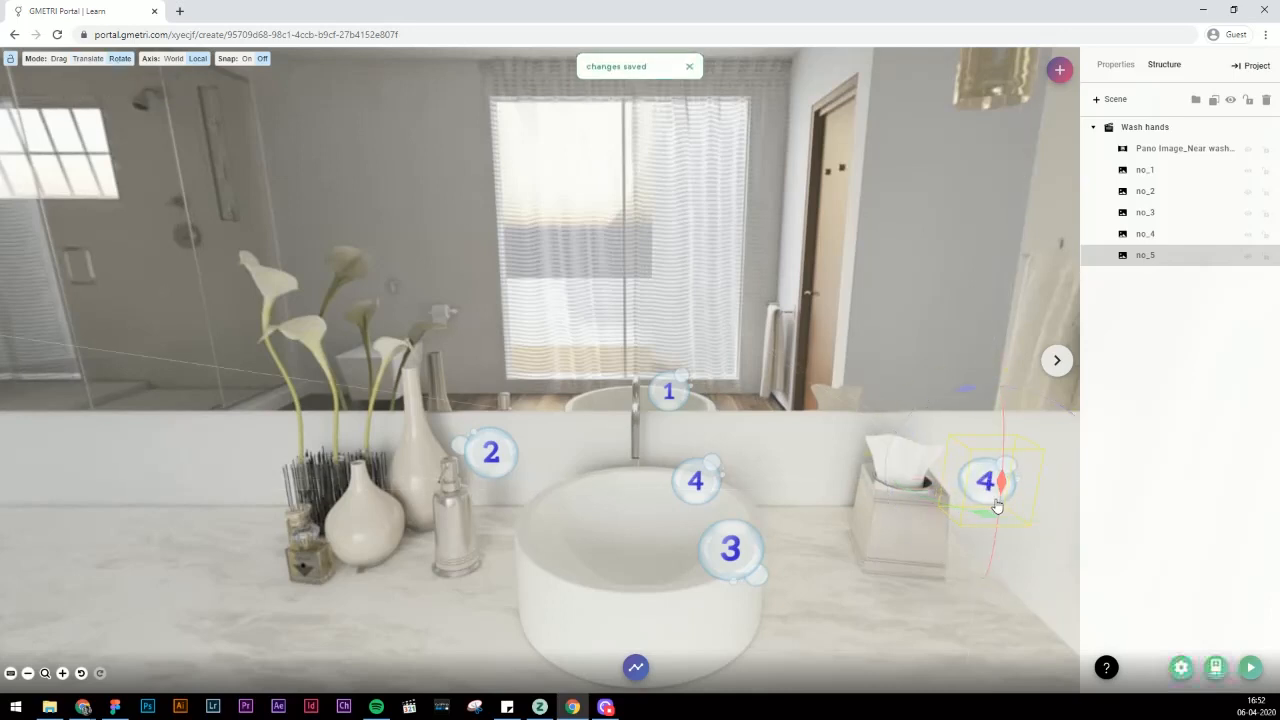
Apply btn_05.png as no_5's source.
click(1116, 64)
click(1100, 232)
click(240, 208)
click(1034, 128)
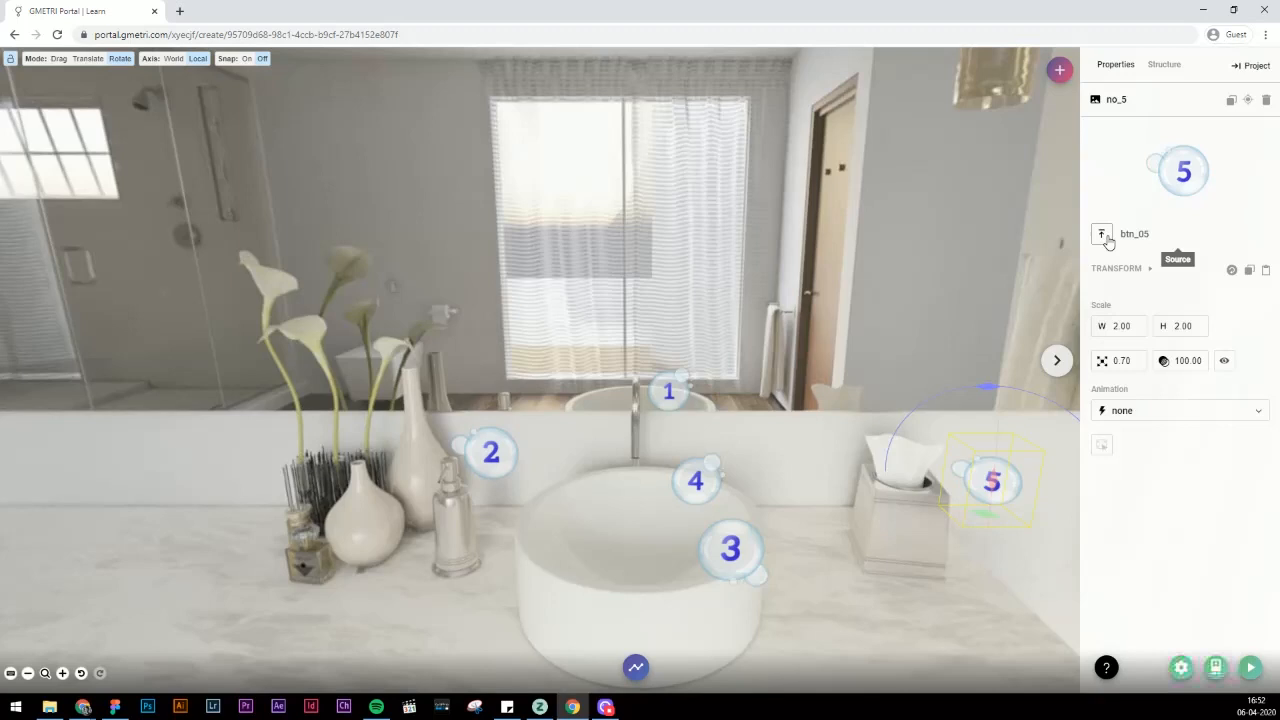
Add a video element named Video_no_1 and raise it in front of the window reflection above the faucet.
click(1163, 64)
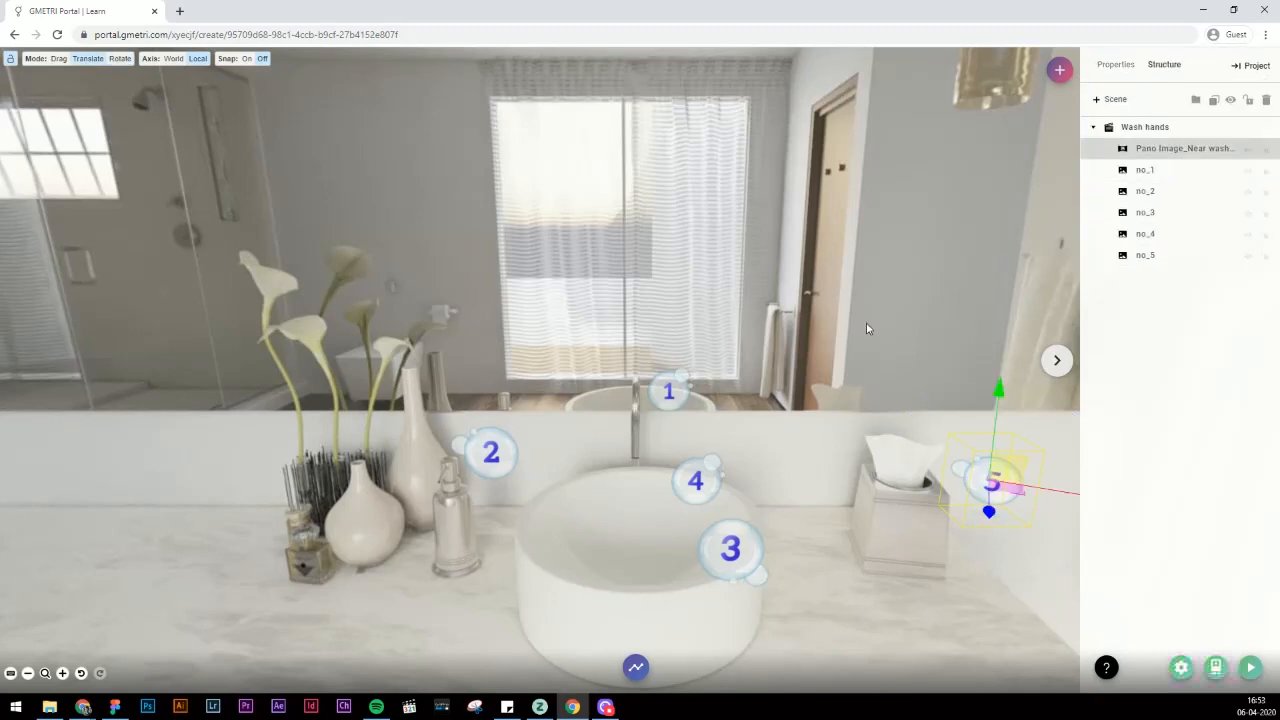
click(1062, 73)
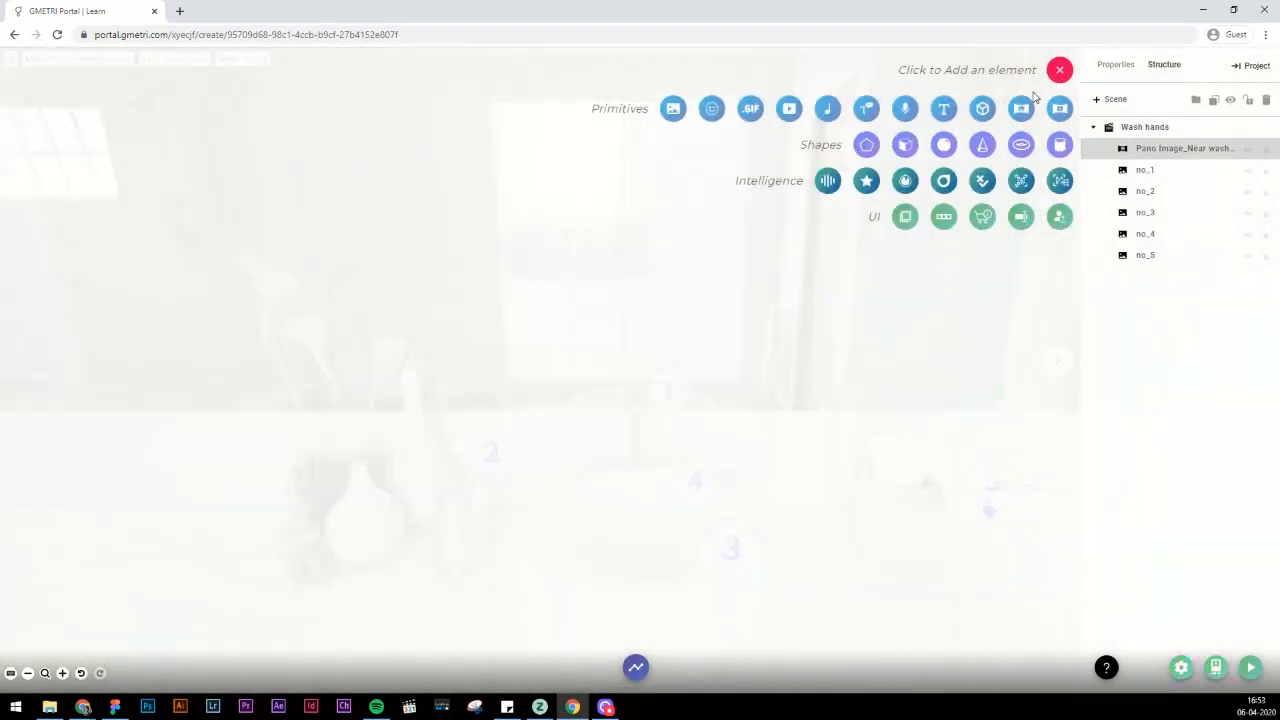
click(789, 109)
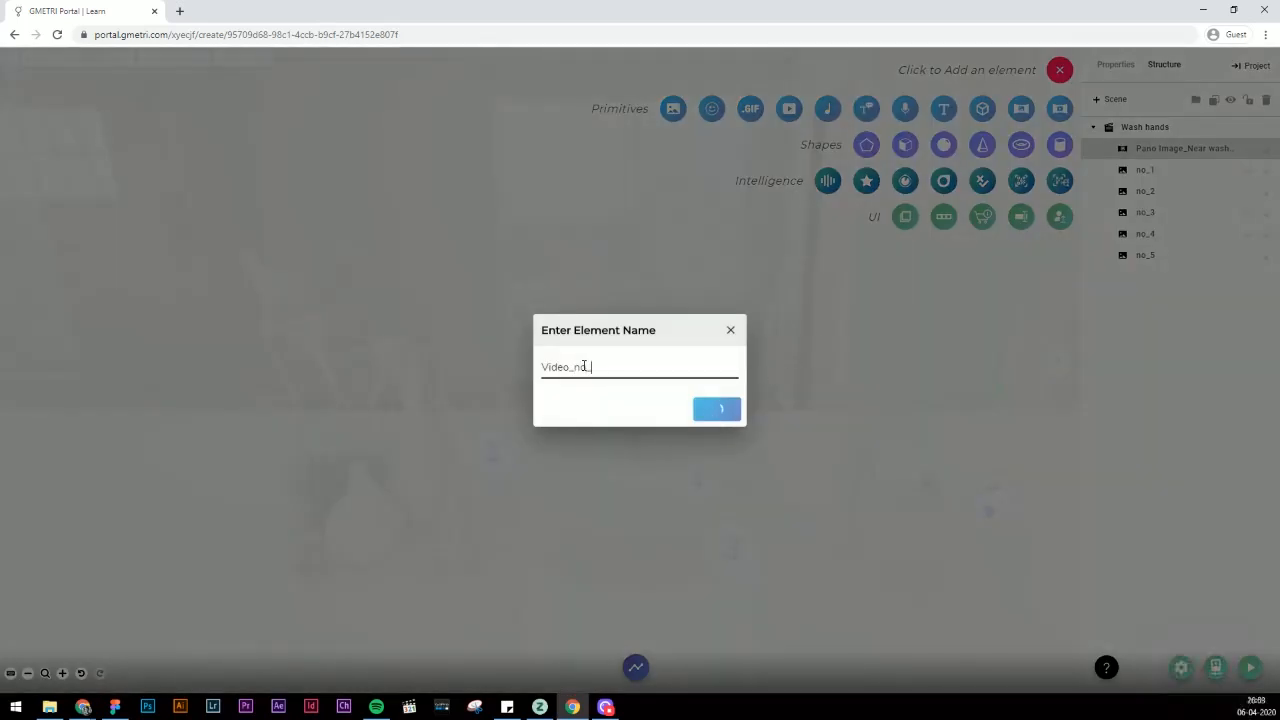
key(Return)
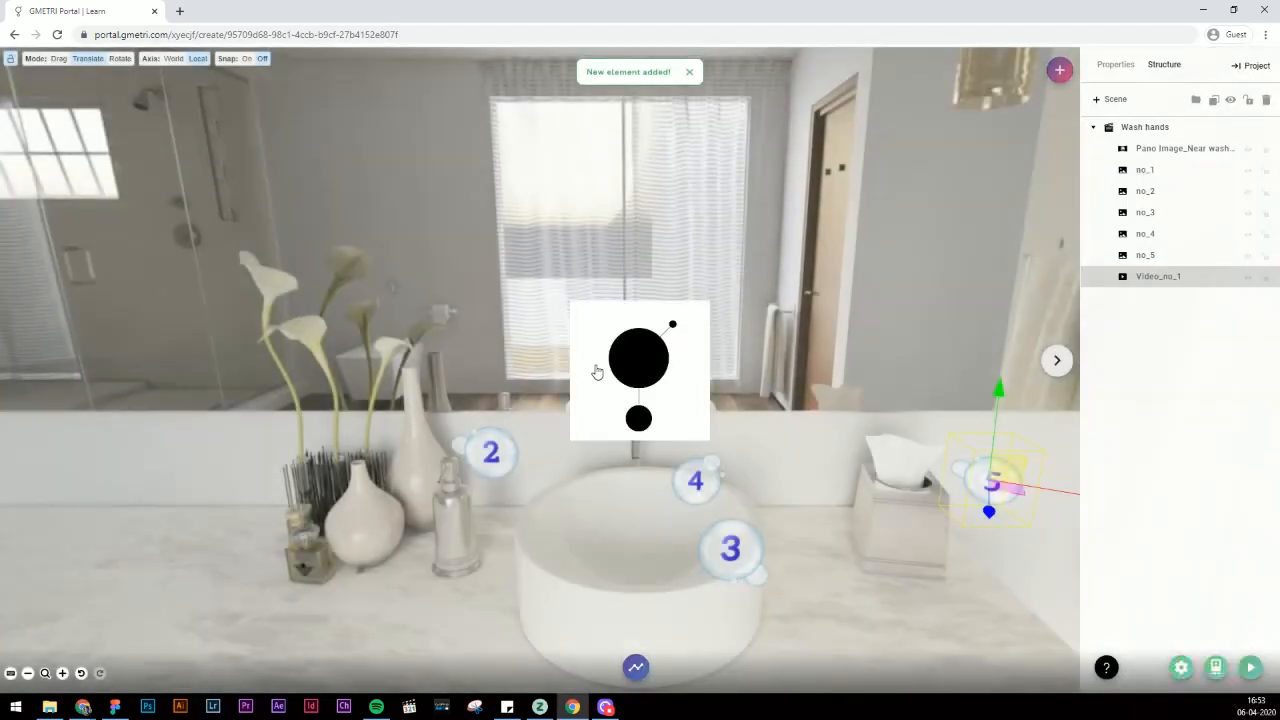
drag(645, 296, 646, 152)
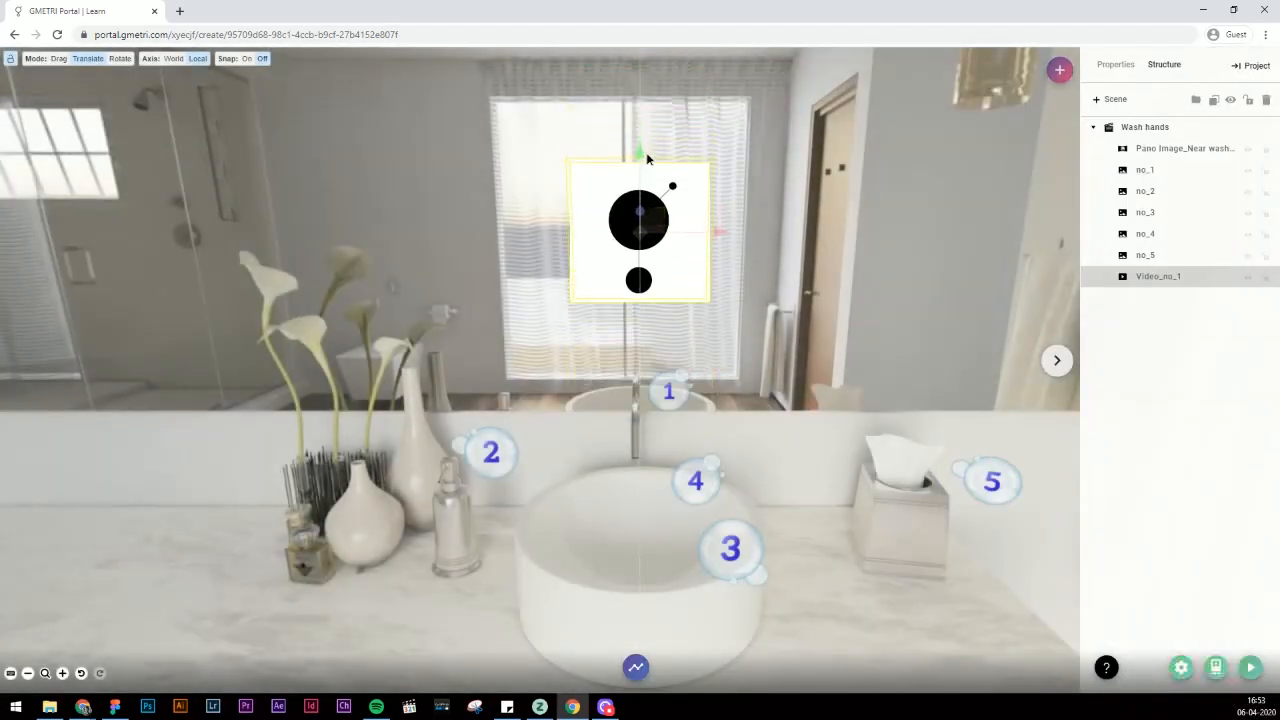
Create a new asset folder named Videos alongside Pano_Images and Images while choosing Video_no_1's source.
click(1119, 72)
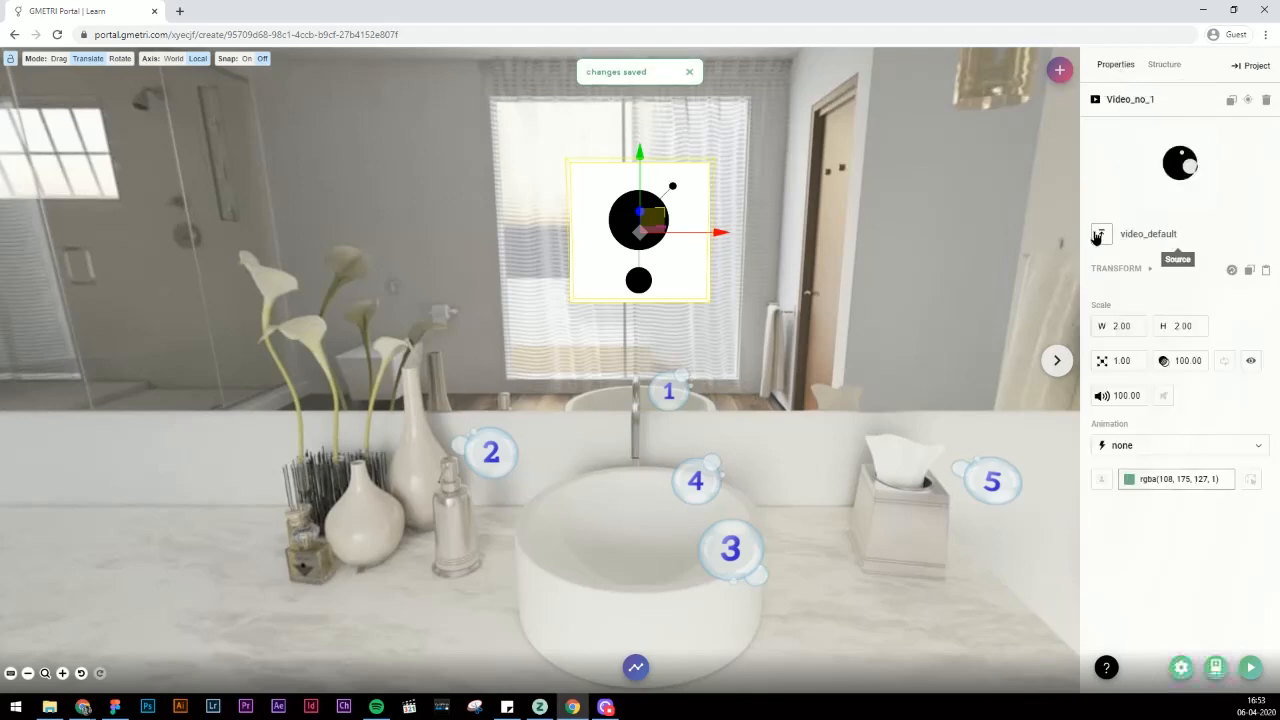
click(1098, 235)
click(202, 122)
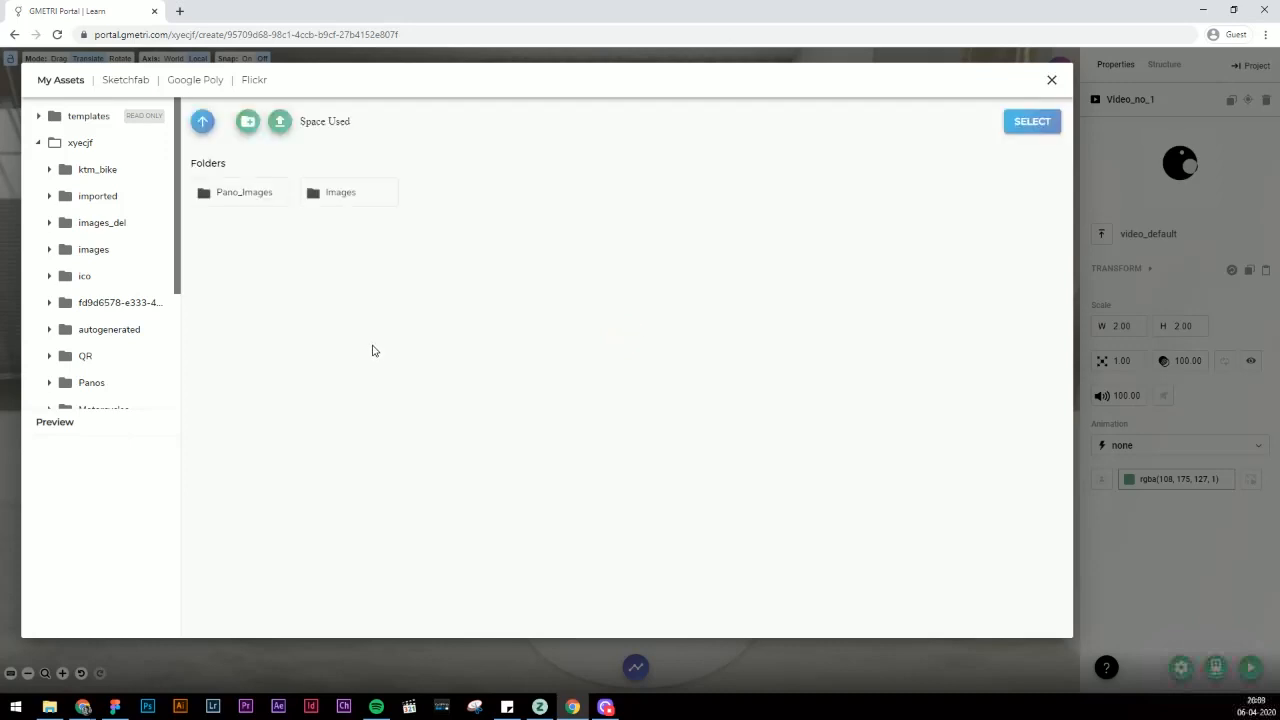
click(247, 121)
text(Vid)
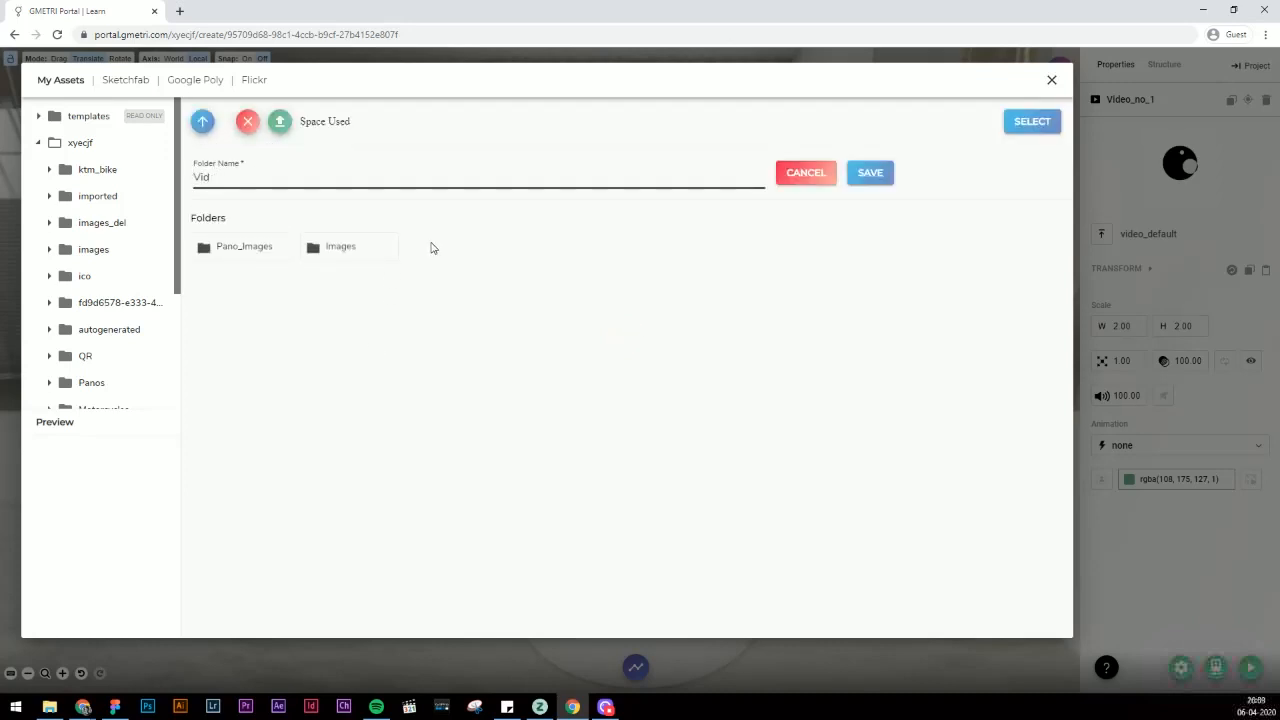
text(eos)
click(869, 173)
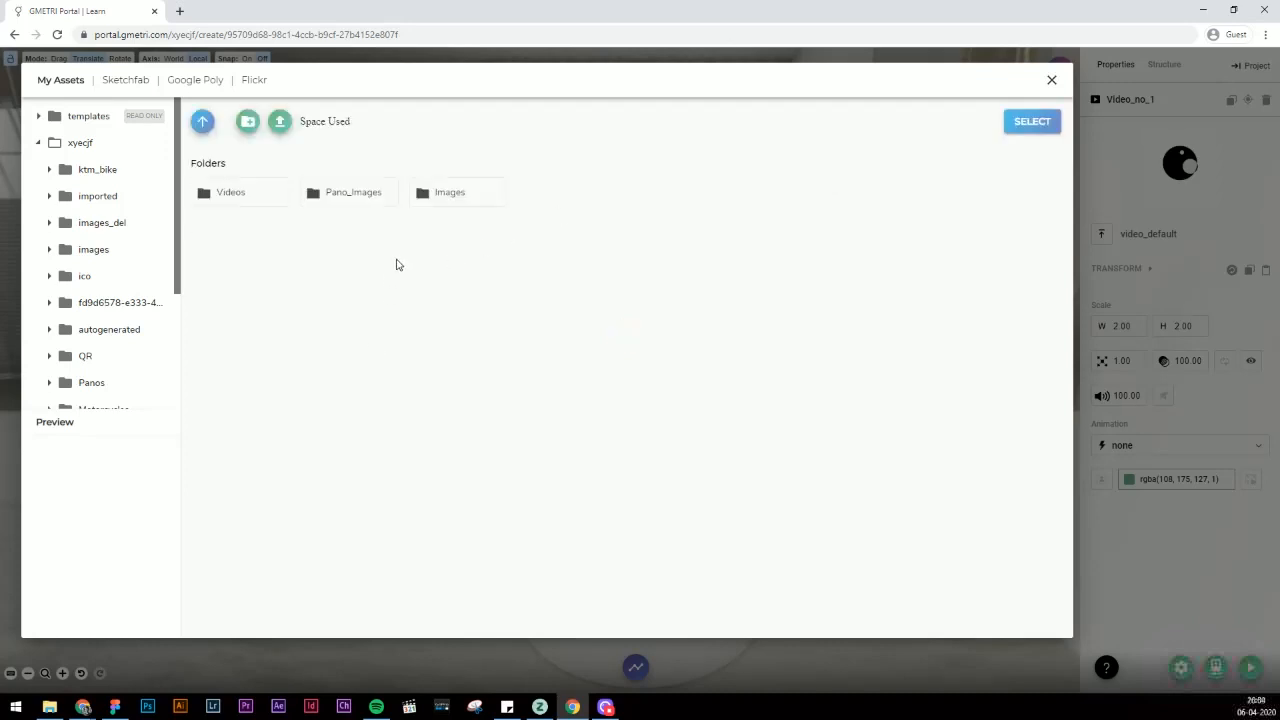
Upload Step01.mp4 through Step05.mp4 from the local 03_Videos folder into the Videos asset folder.
double_click(263, 191)
click(279, 121)
click(49, 707)
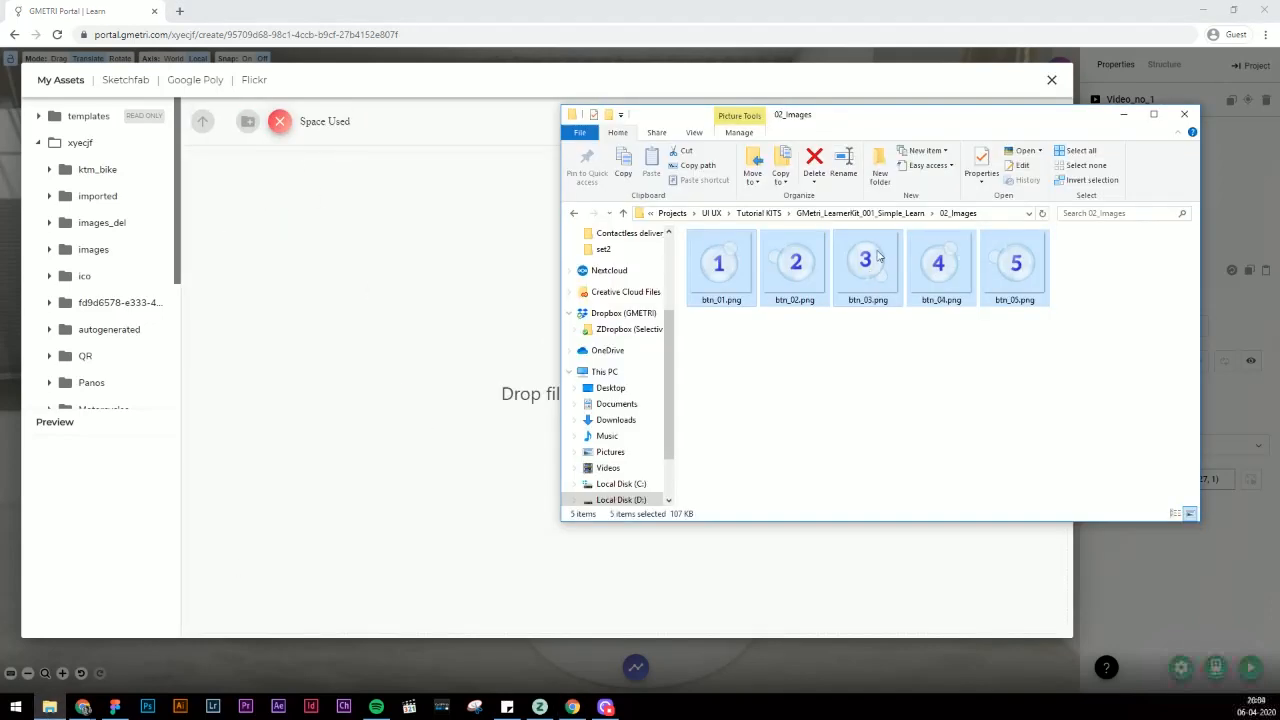
click(860, 213)
double_click(766, 286)
key(ctrl+a)
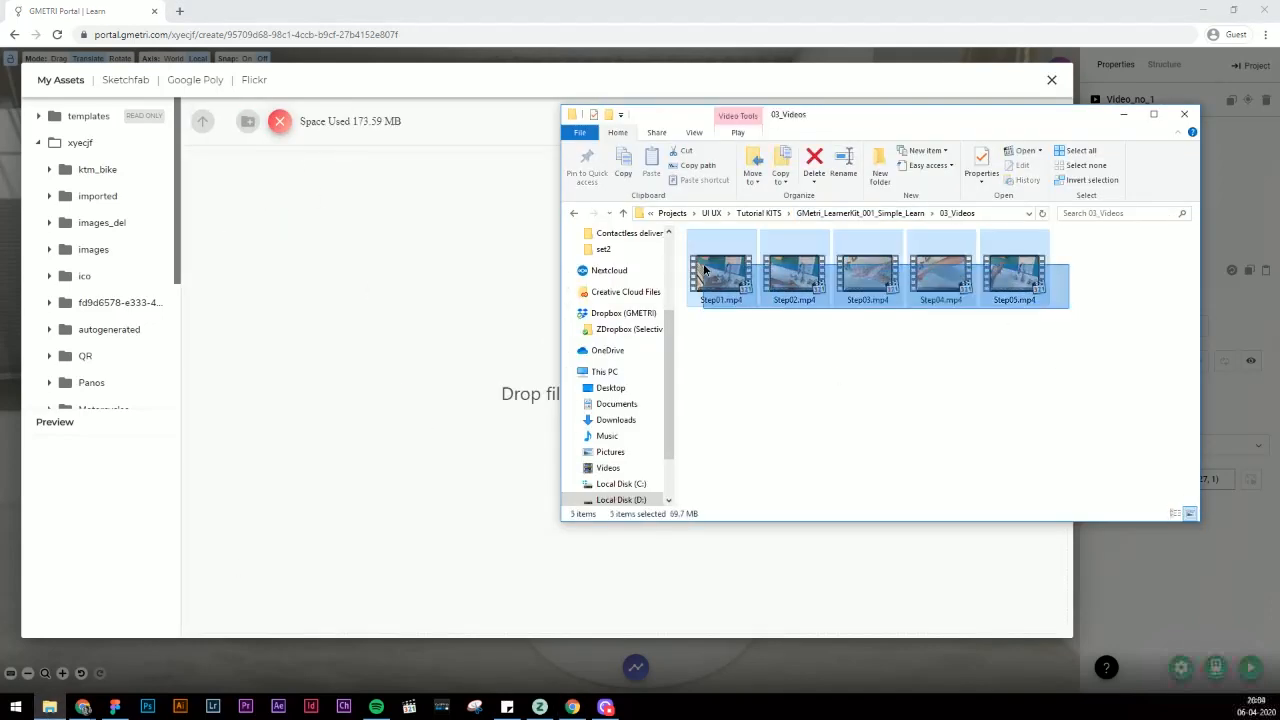
drag(703, 263, 430, 320)
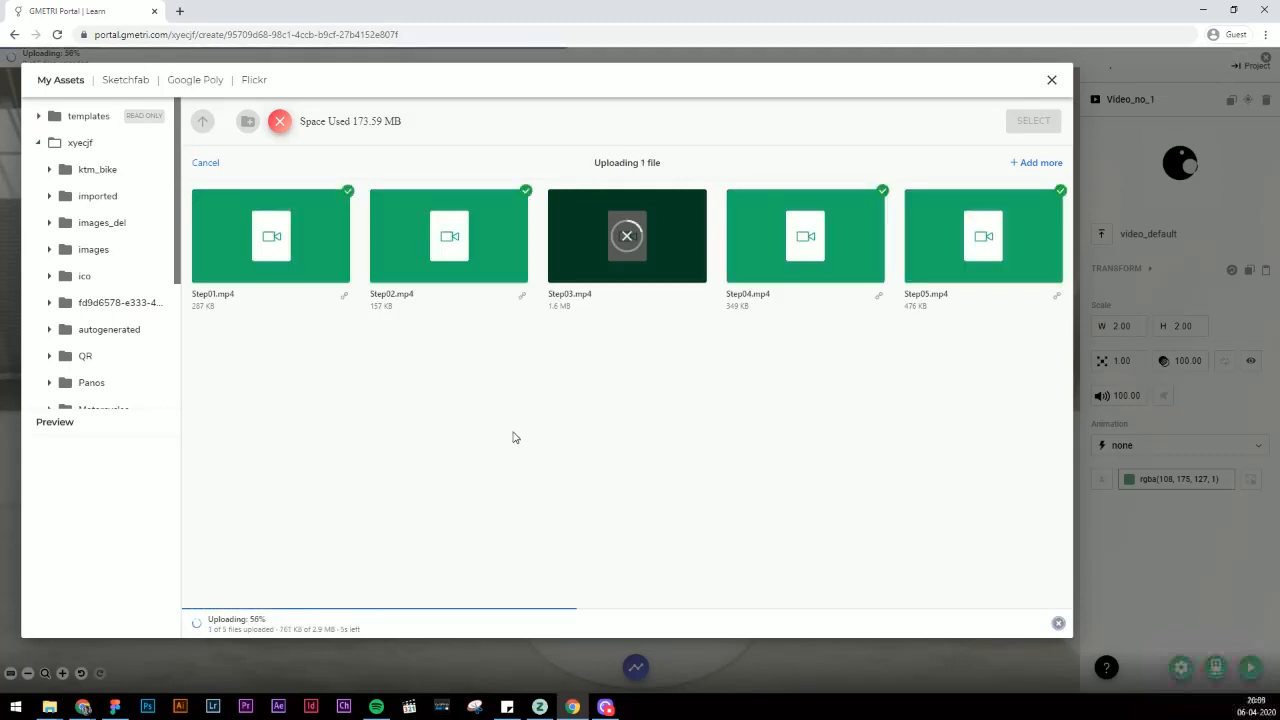
Apply Step01.mp4 as Video_no_1's source and set the video's overall scale to 1.4.
click(636, 204)
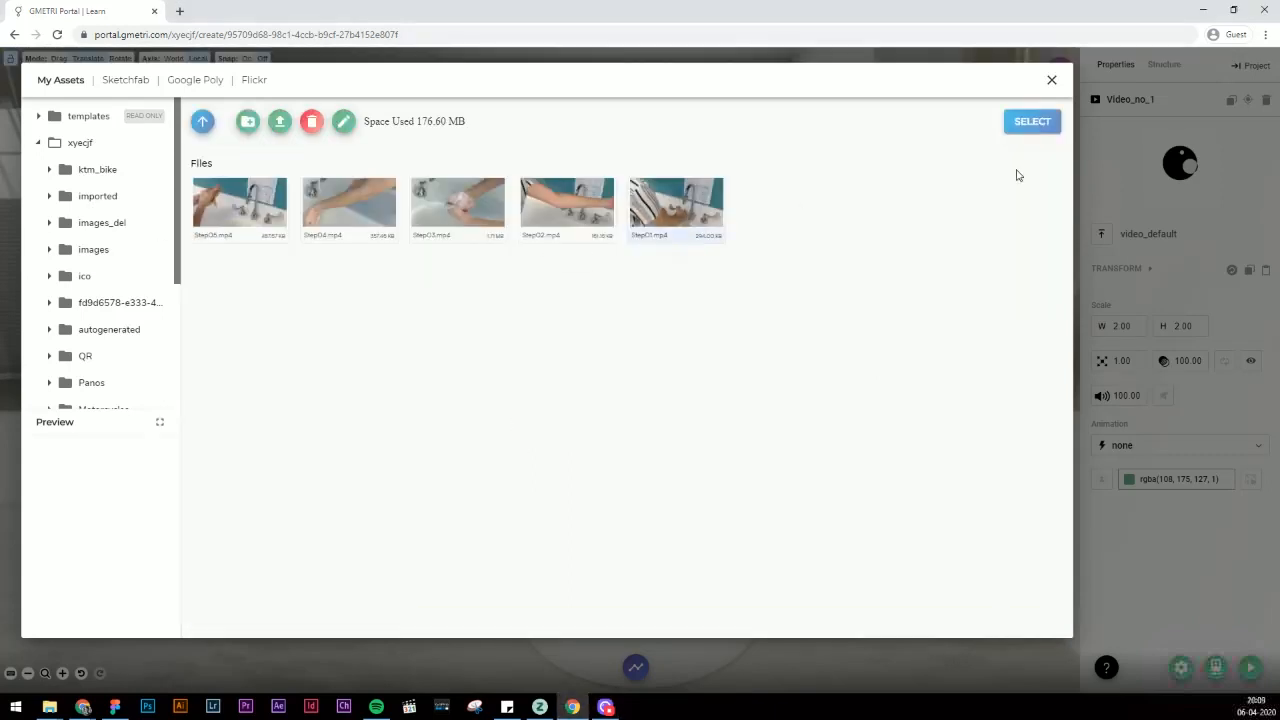
click(1024, 122)
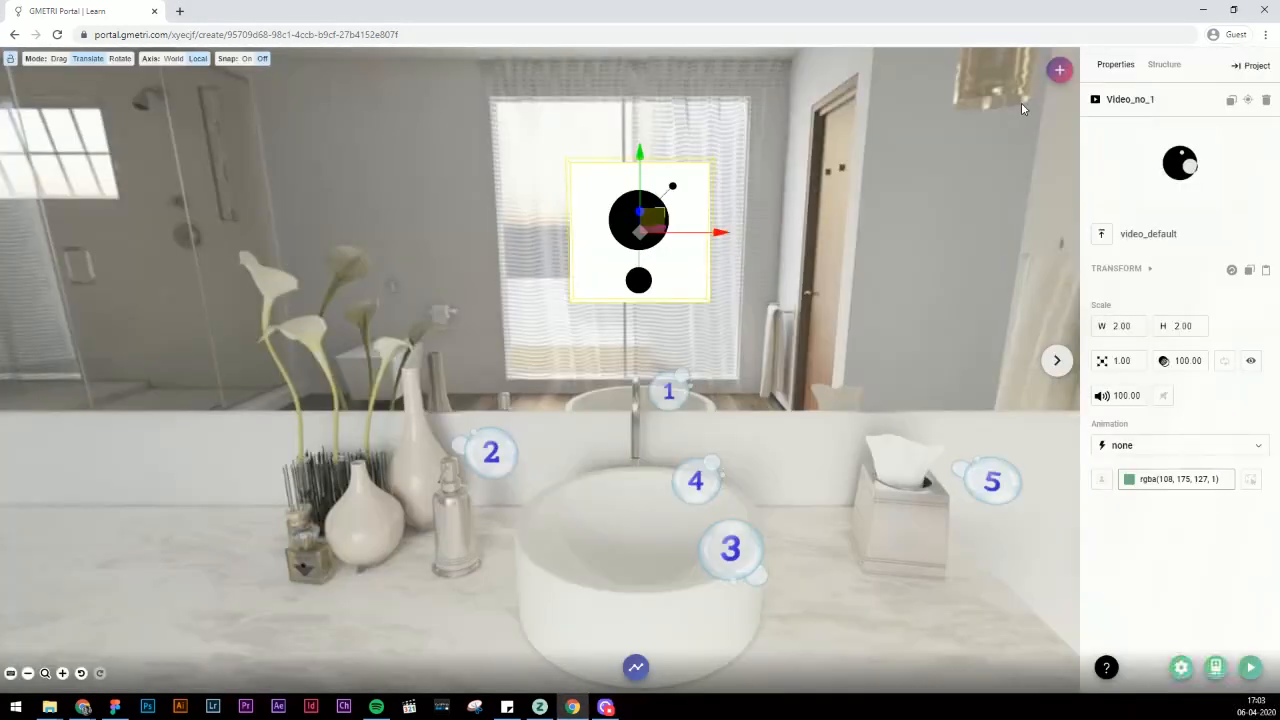
mouse_move(641, 239)
mouse_down()
mouse_move(649, 269)
mouse_move(641, 254)
mouse_up()
click(120, 59)
click(88, 59)
double_click(1121, 361)
text(1.4)
click(120, 59)
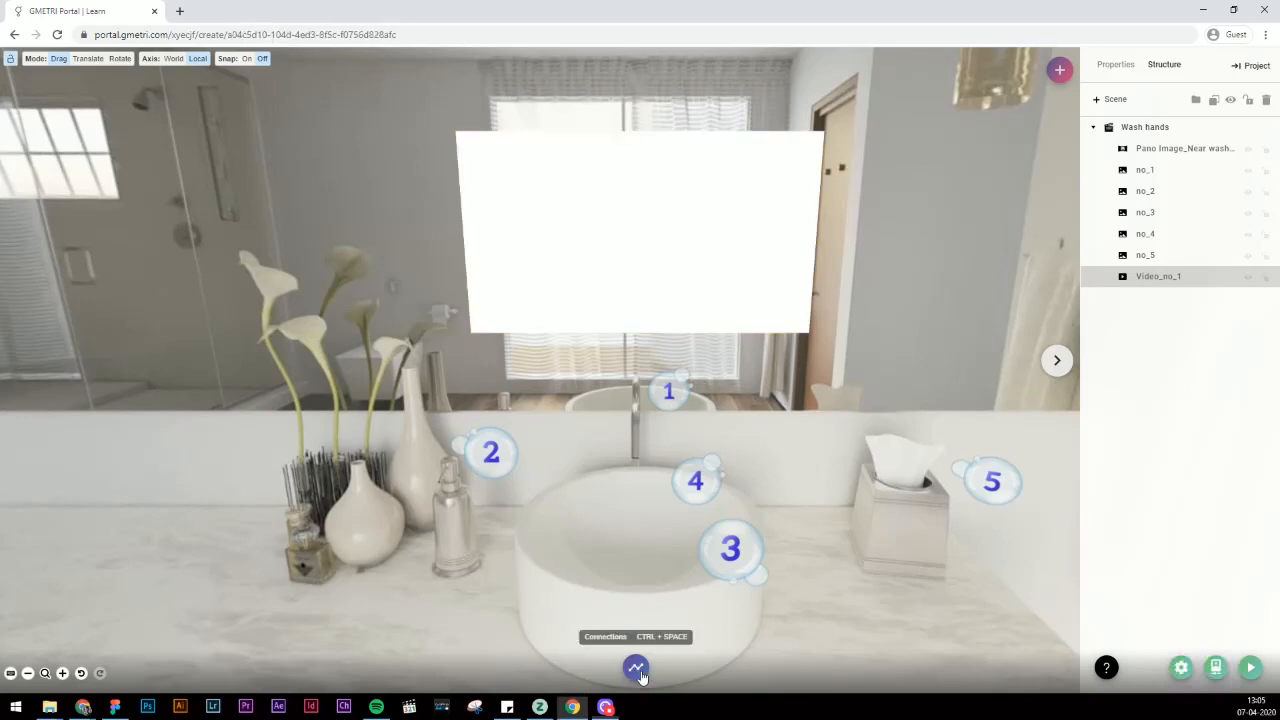
Add a connection so that when no_1 is clicked, Video_no_1 should play/seek to 0 seconds.
click(640, 668)
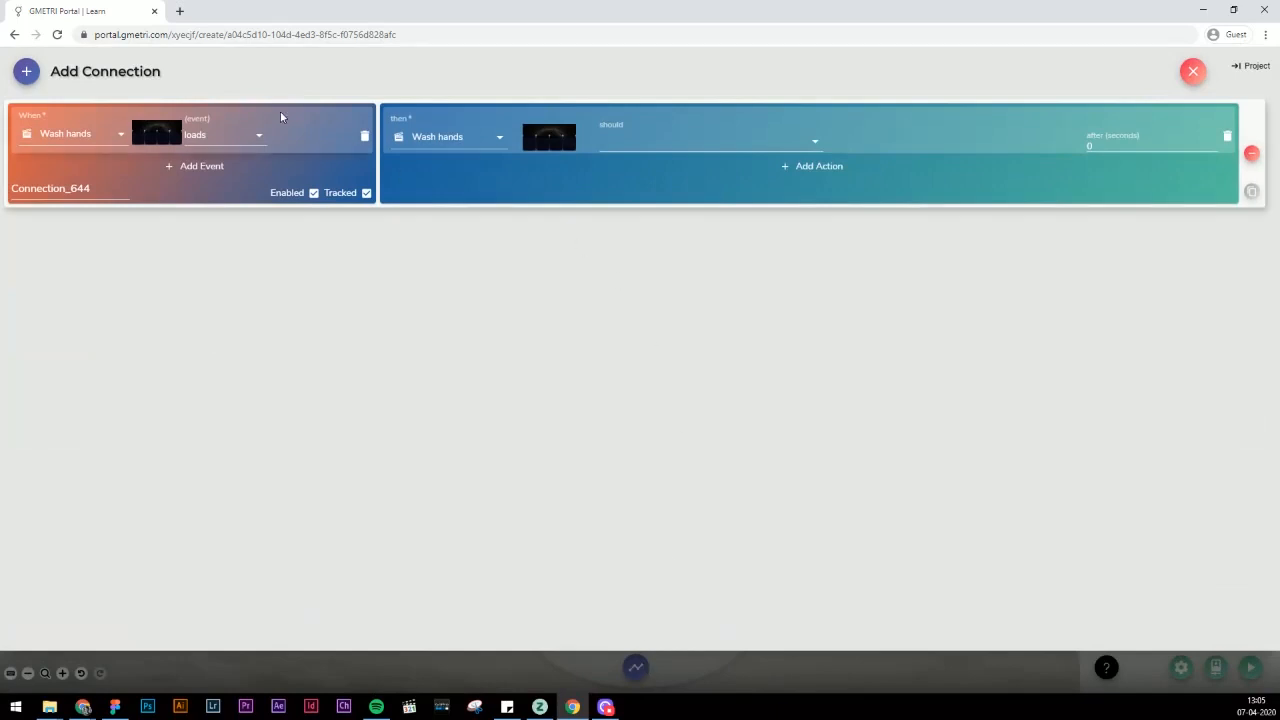
click(80, 134)
click(60, 150)
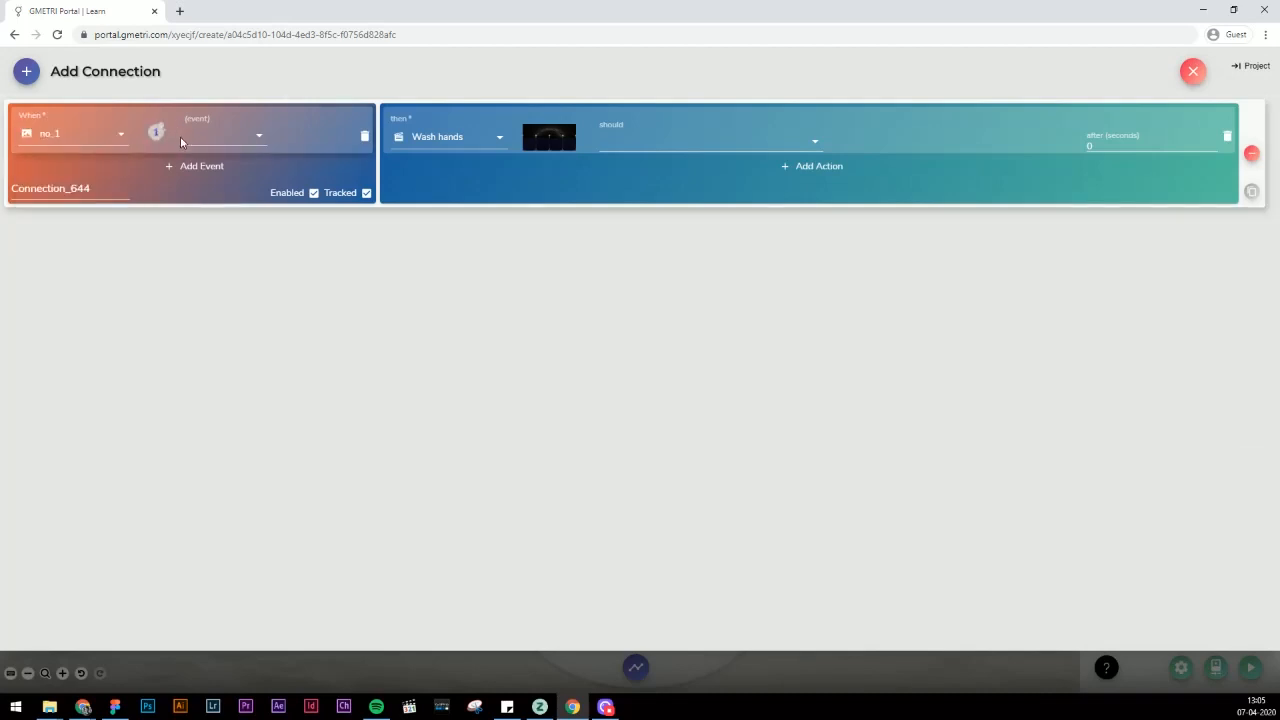
click(222, 134)
click(210, 134)
click(437, 137)
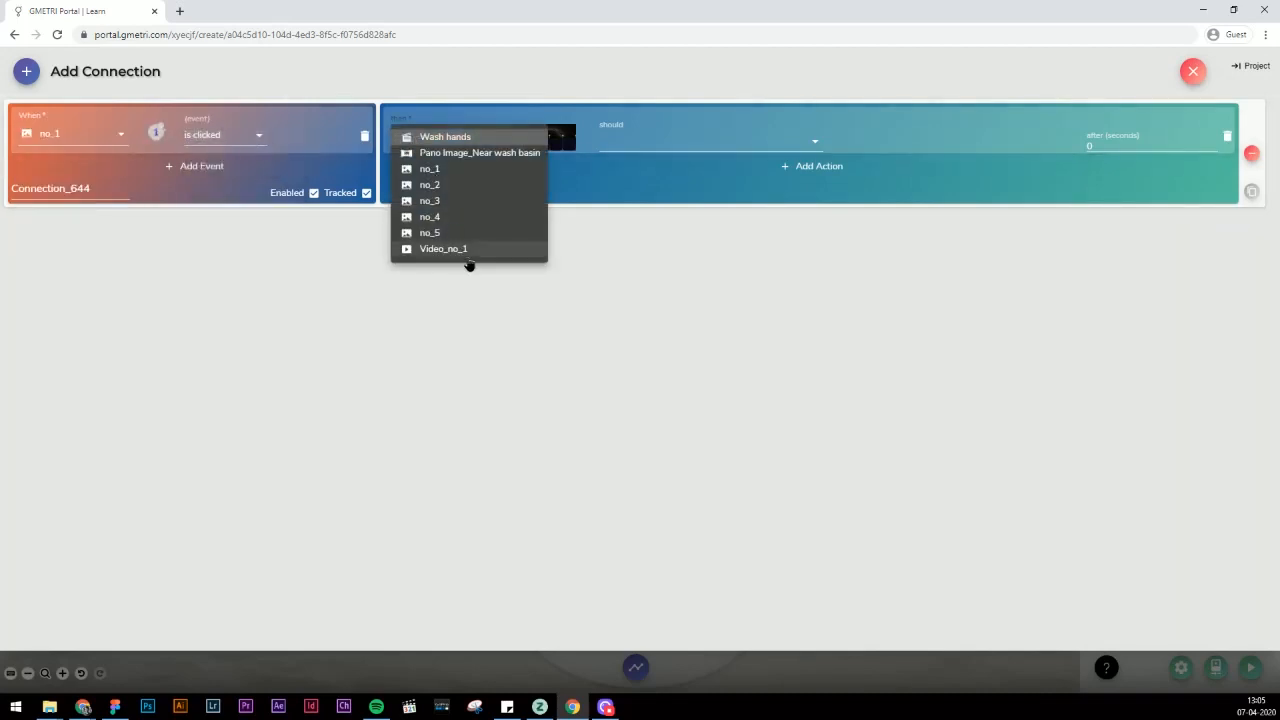
click(443, 248)
click(625, 135)
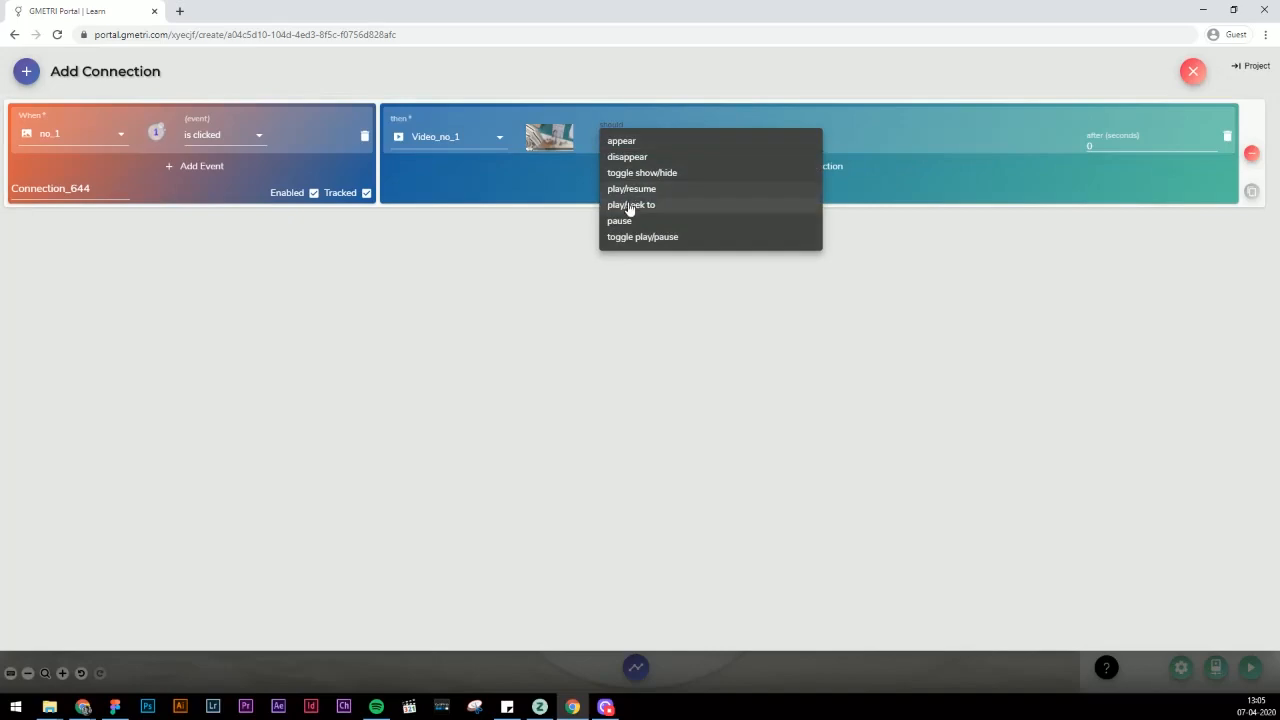
click(630, 205)
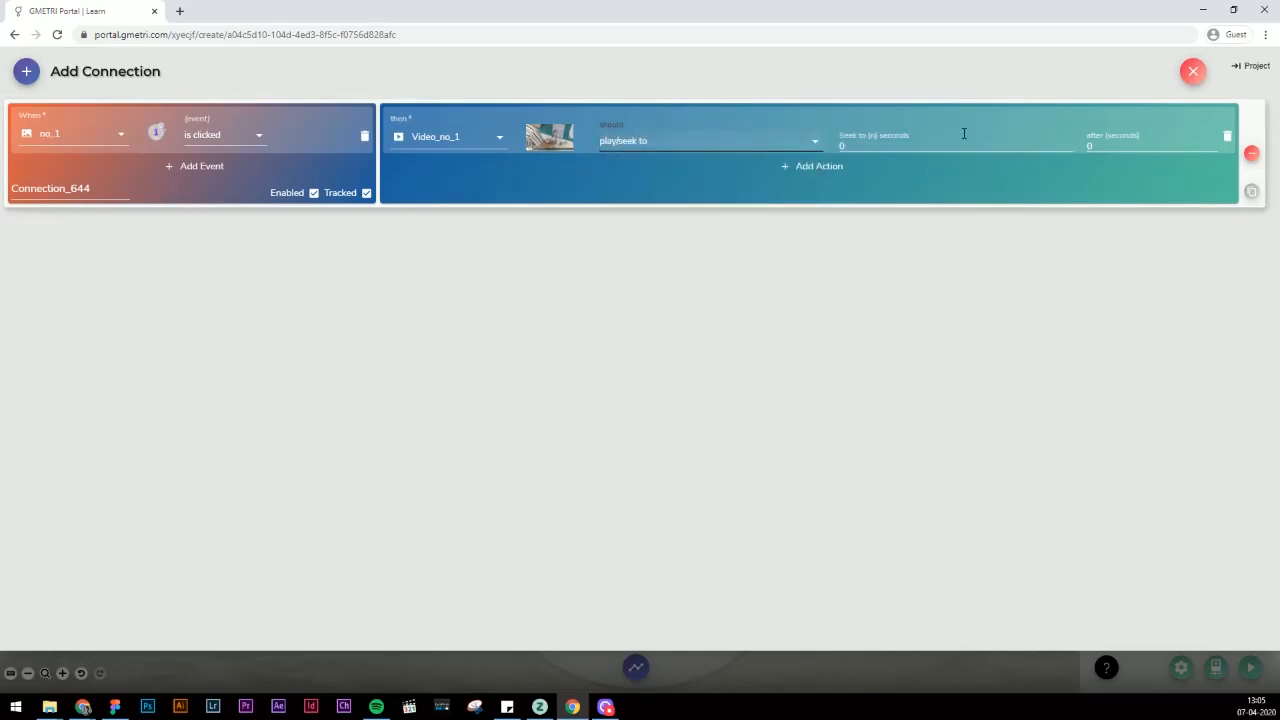
click(1193, 71)
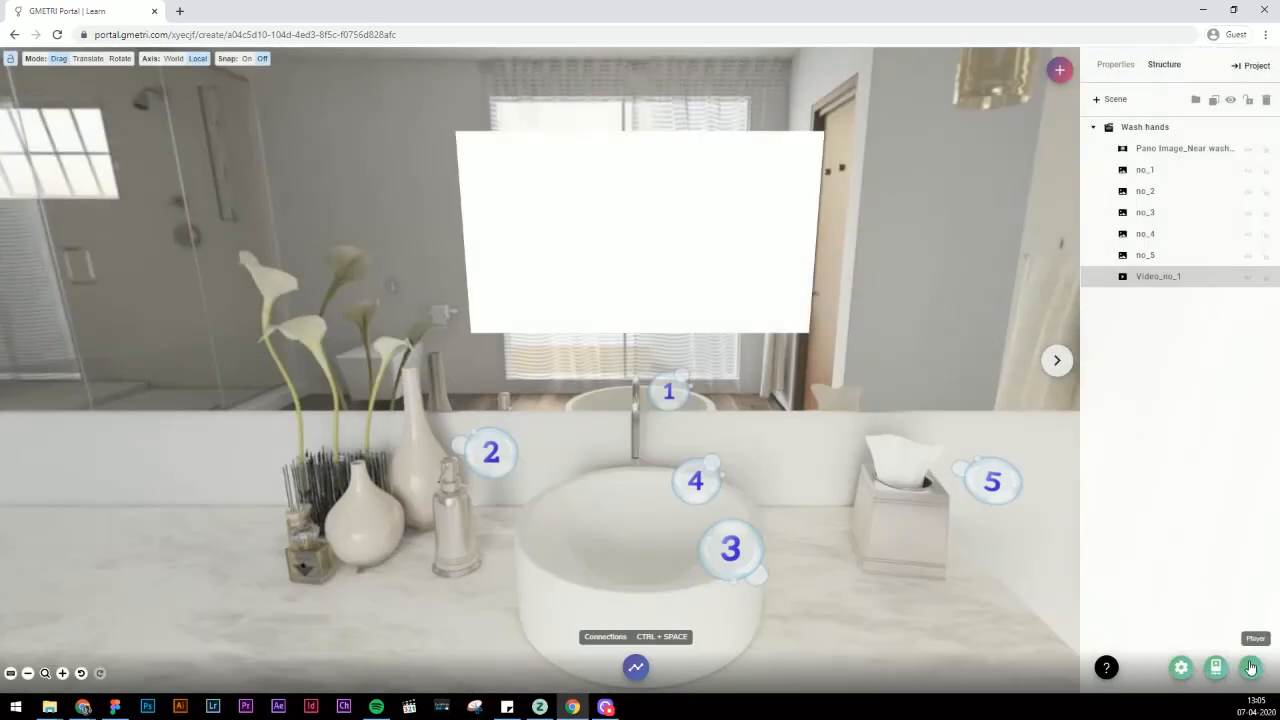
Preview the experience in the player to check Video_no_1's playback, and return to the editor.
click(1250, 667)
click(1075, 634)
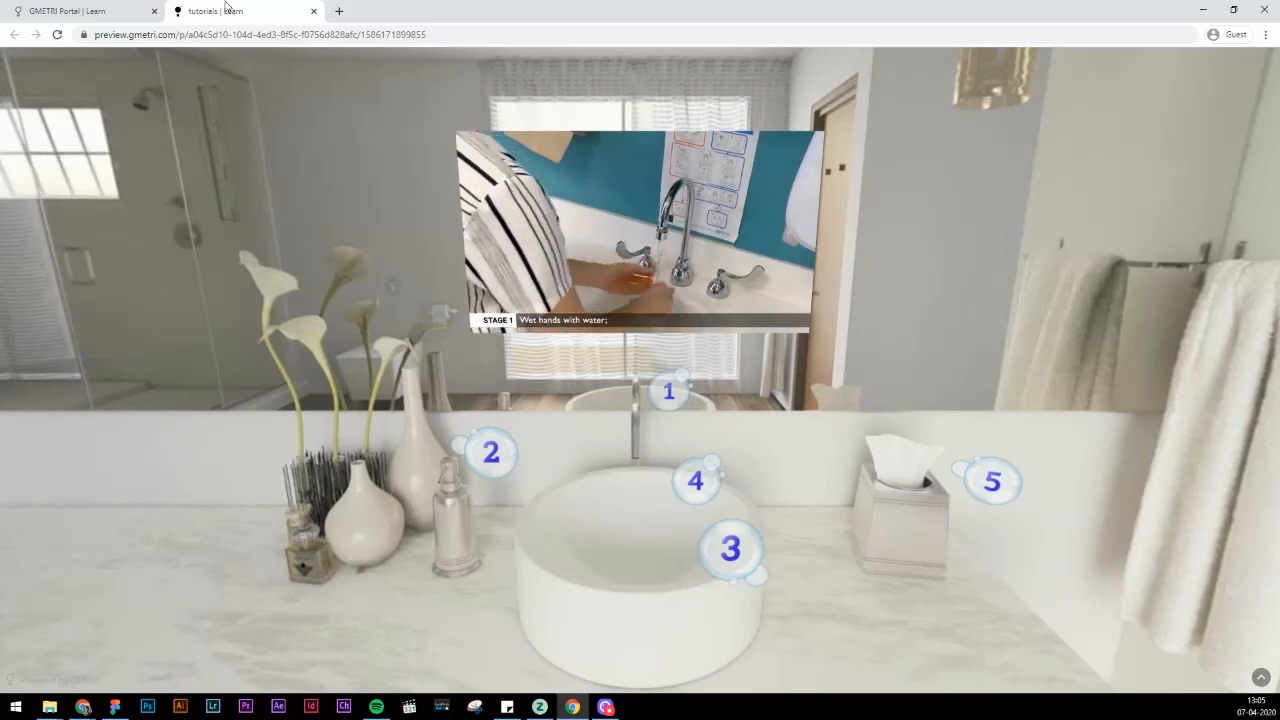
click(92, 8)
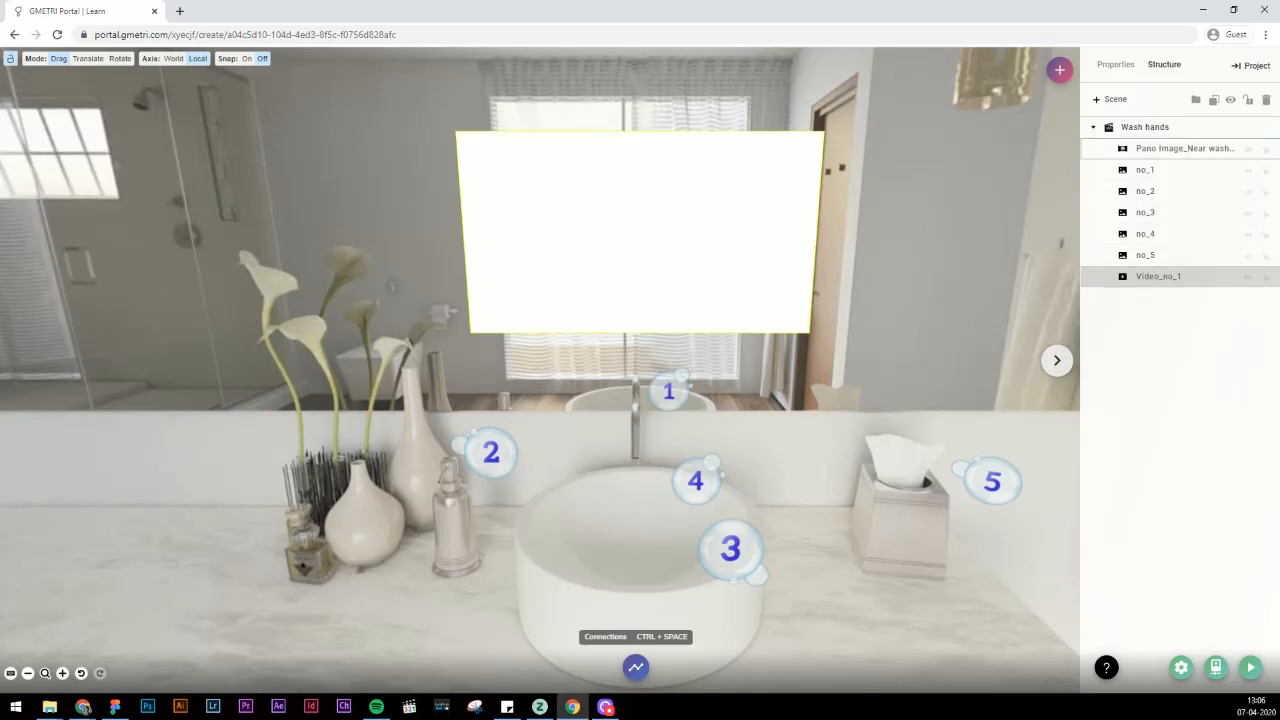
Duplicate Video_no_1 and rename the copy Video_no_2.
click(1213, 100)
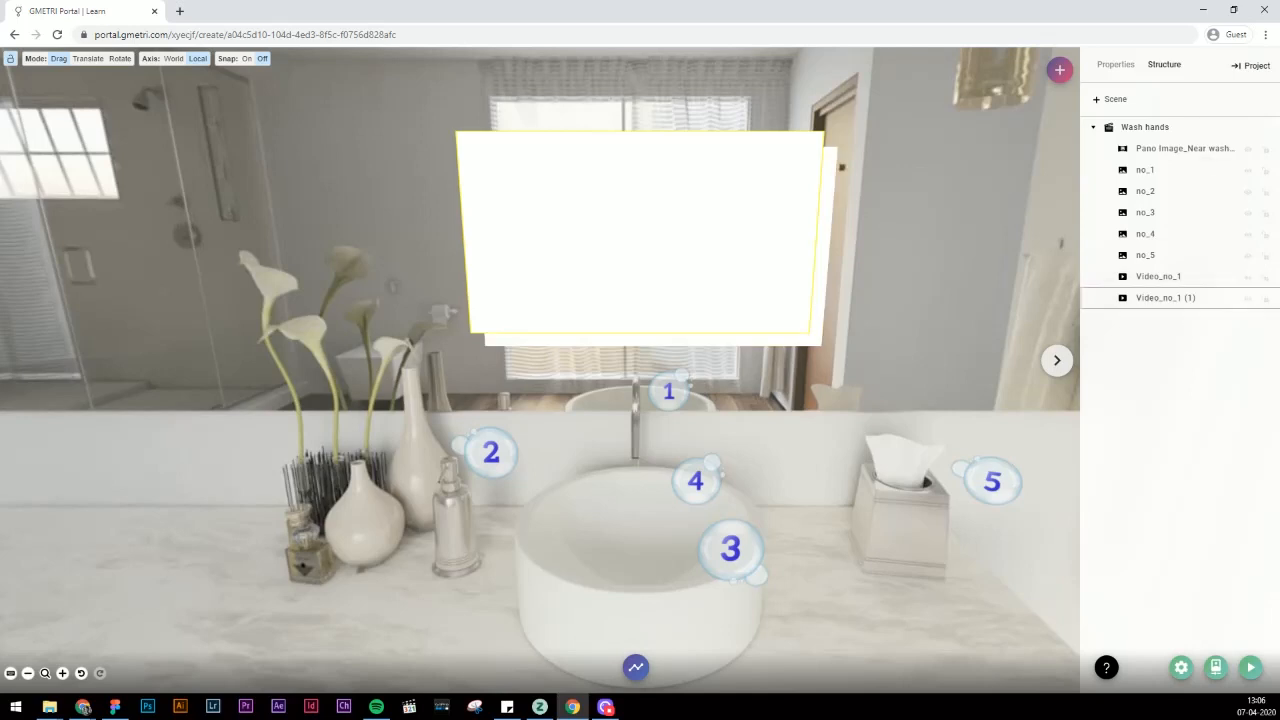
click(1181, 300)
double_click(1181, 300)
drag(1180, 300, 1201, 306)
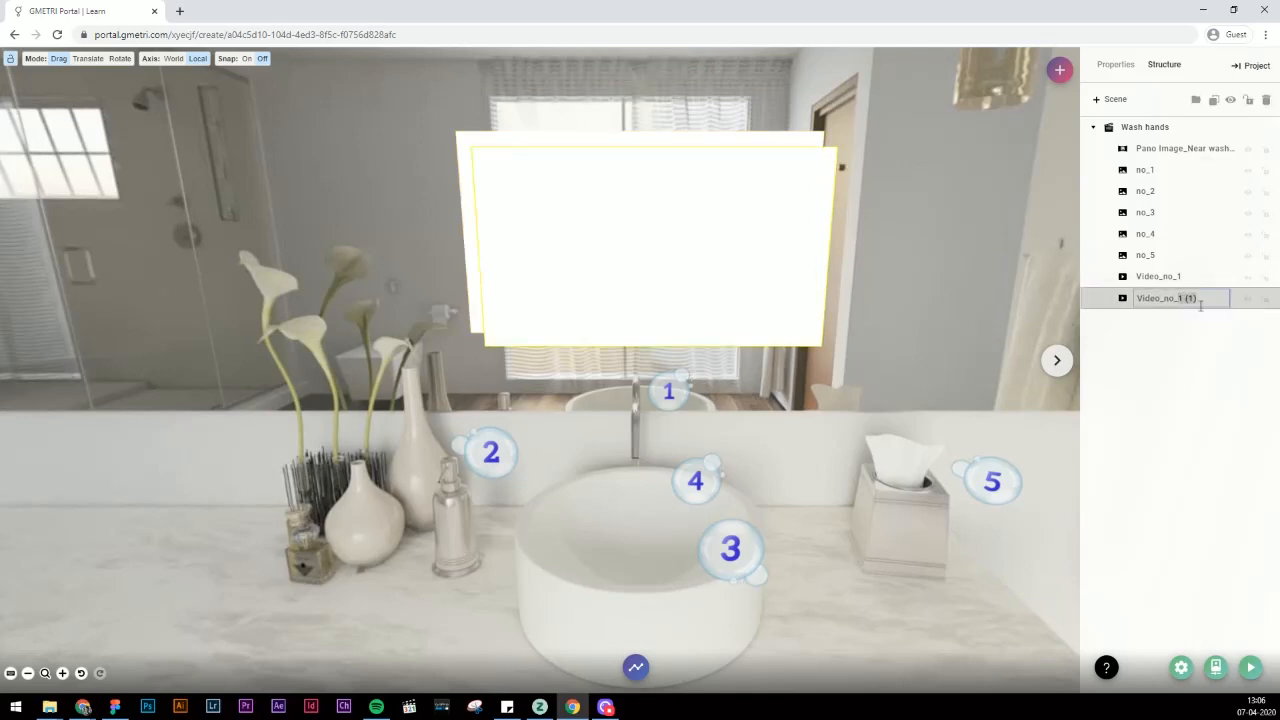
text(2)
key(Return)
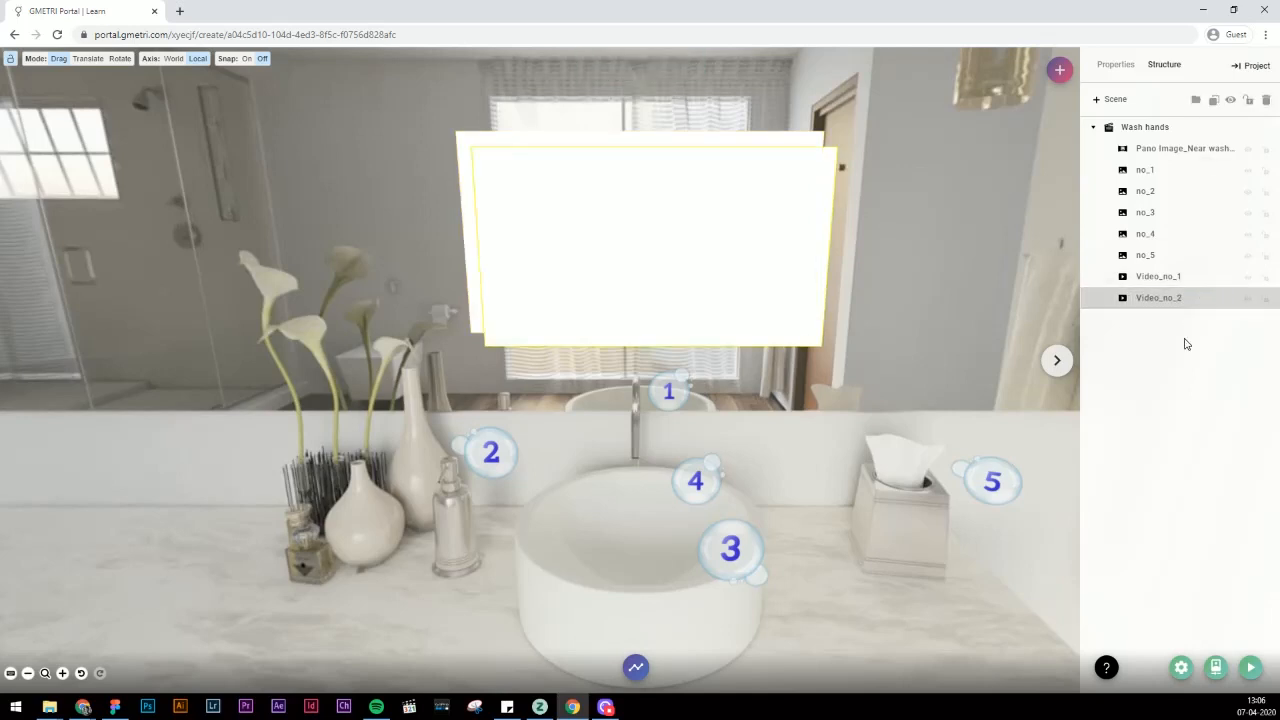
Copy the transform of Video_no_1 and paste it onto Video_no_2.
click(1166, 280)
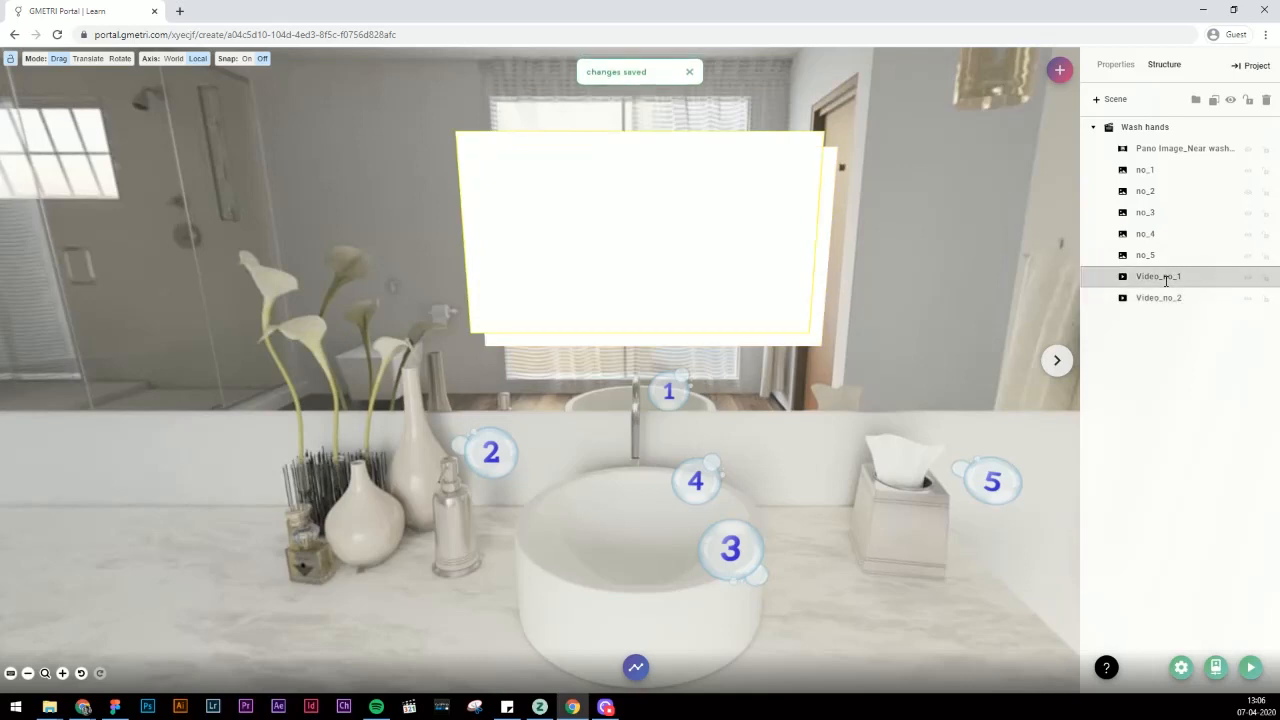
click(1115, 64)
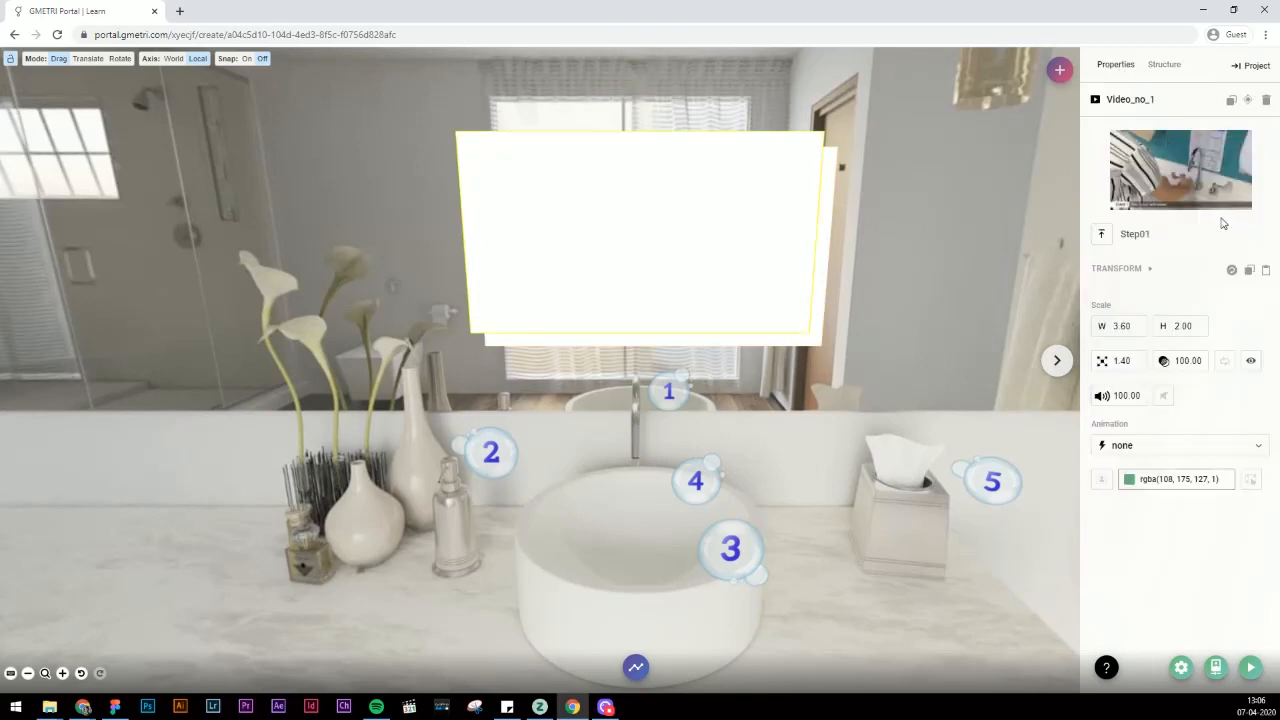
click(1250, 272)
click(1164, 64)
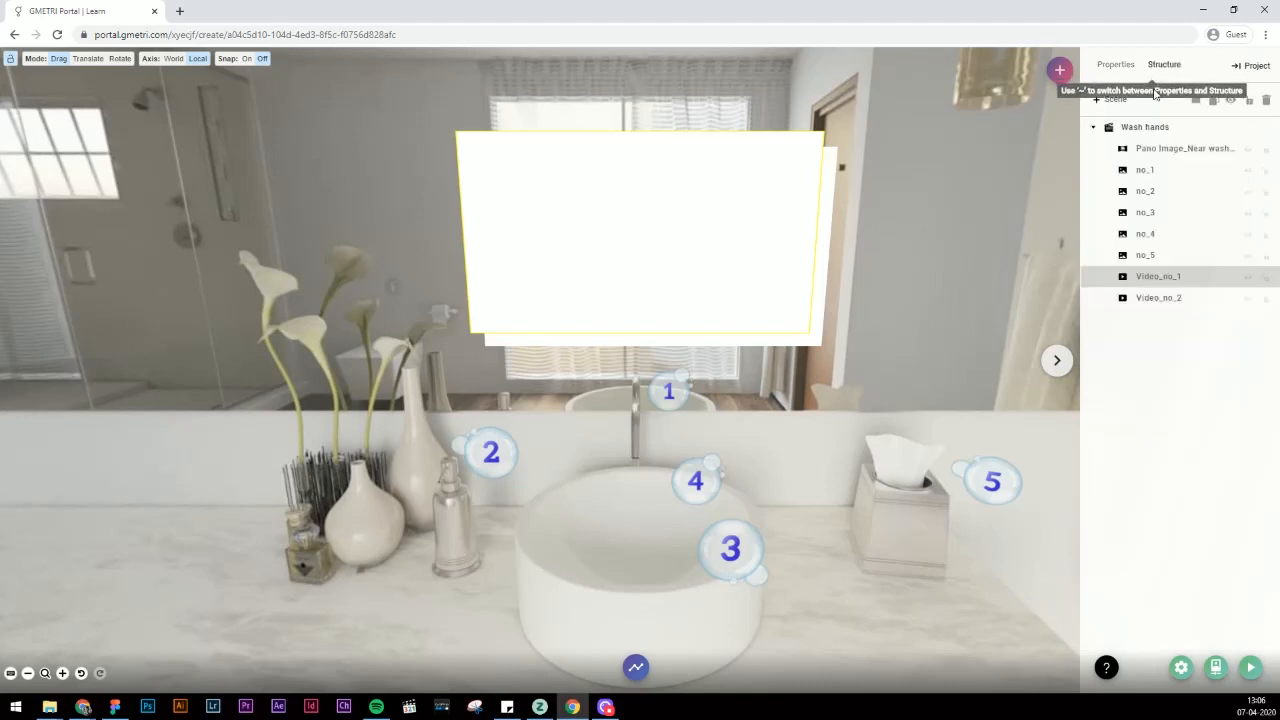
click(1182, 294)
click(1116, 65)
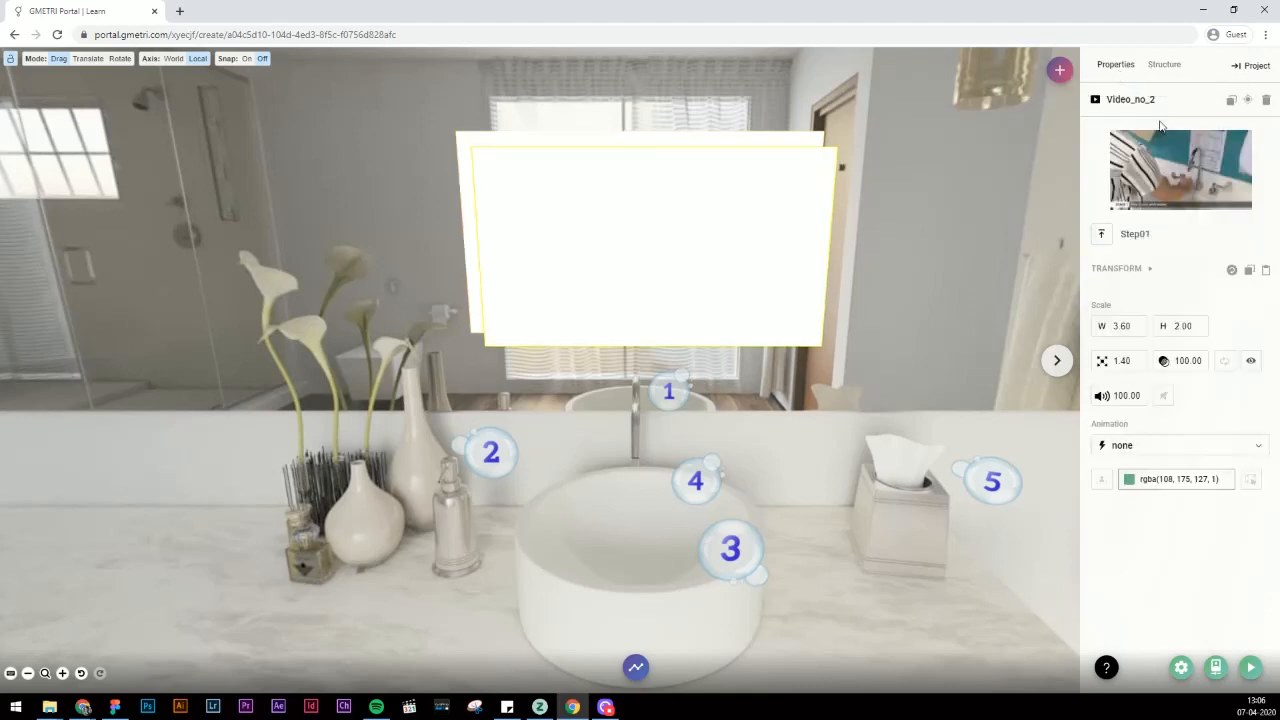
click(1265, 272)
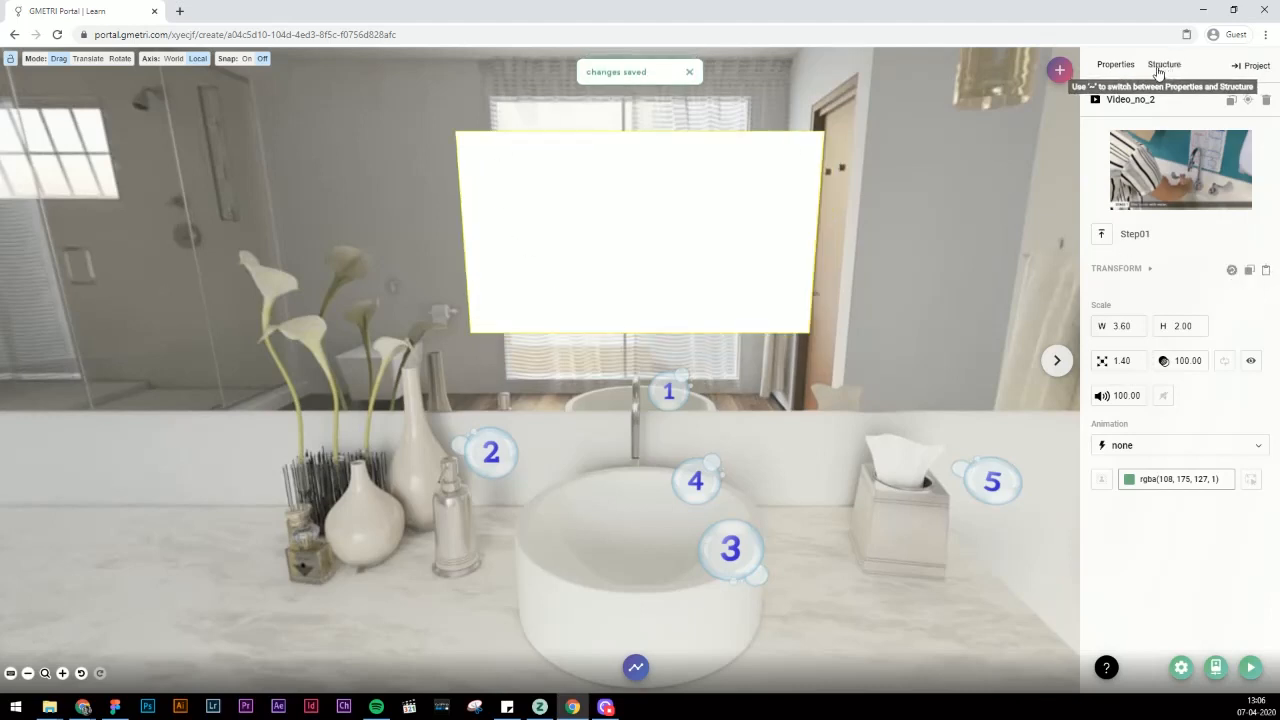
Replace Video_no_2's source with Step02.mp4 from the uploaded assets.
click(1103, 233)
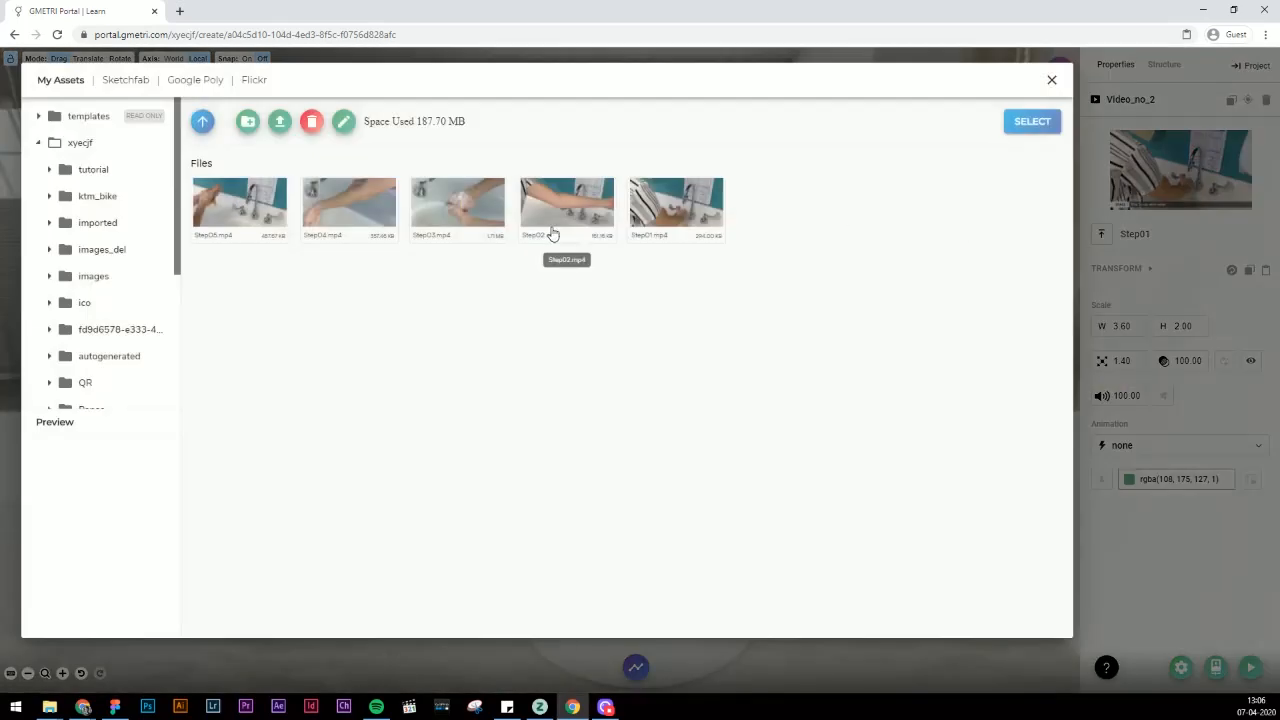
click(1032, 123)
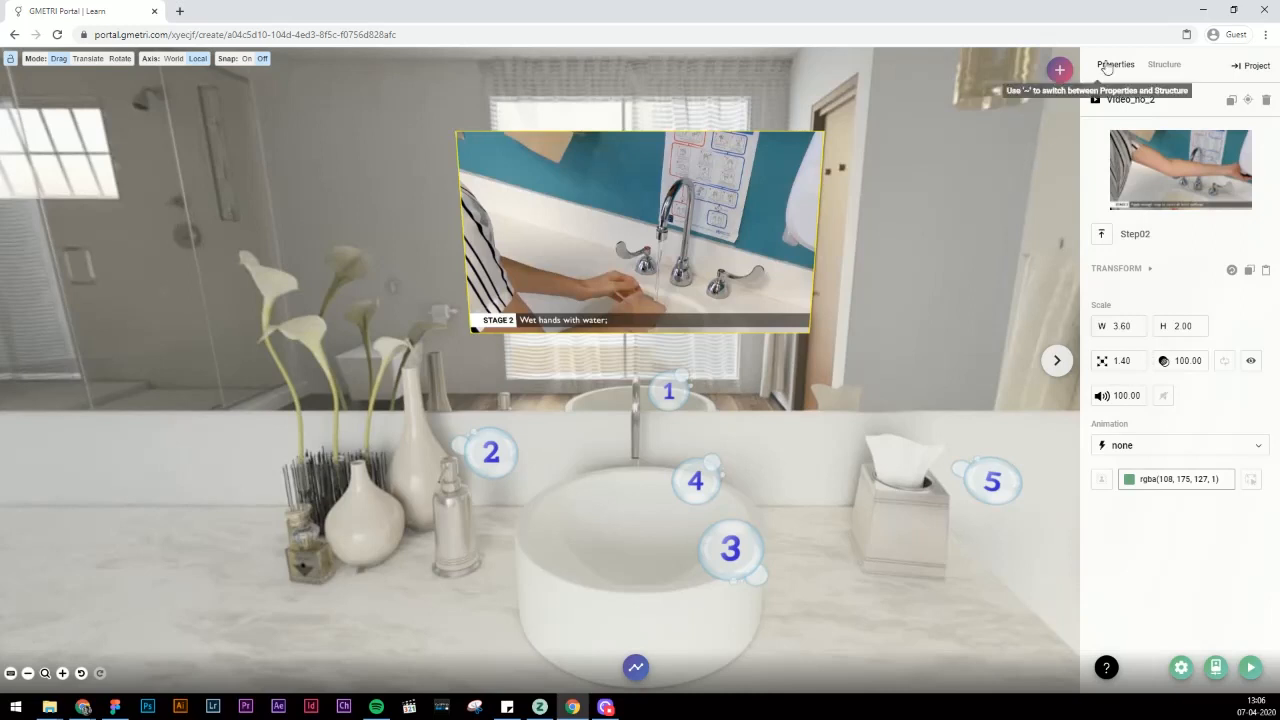
click(1164, 66)
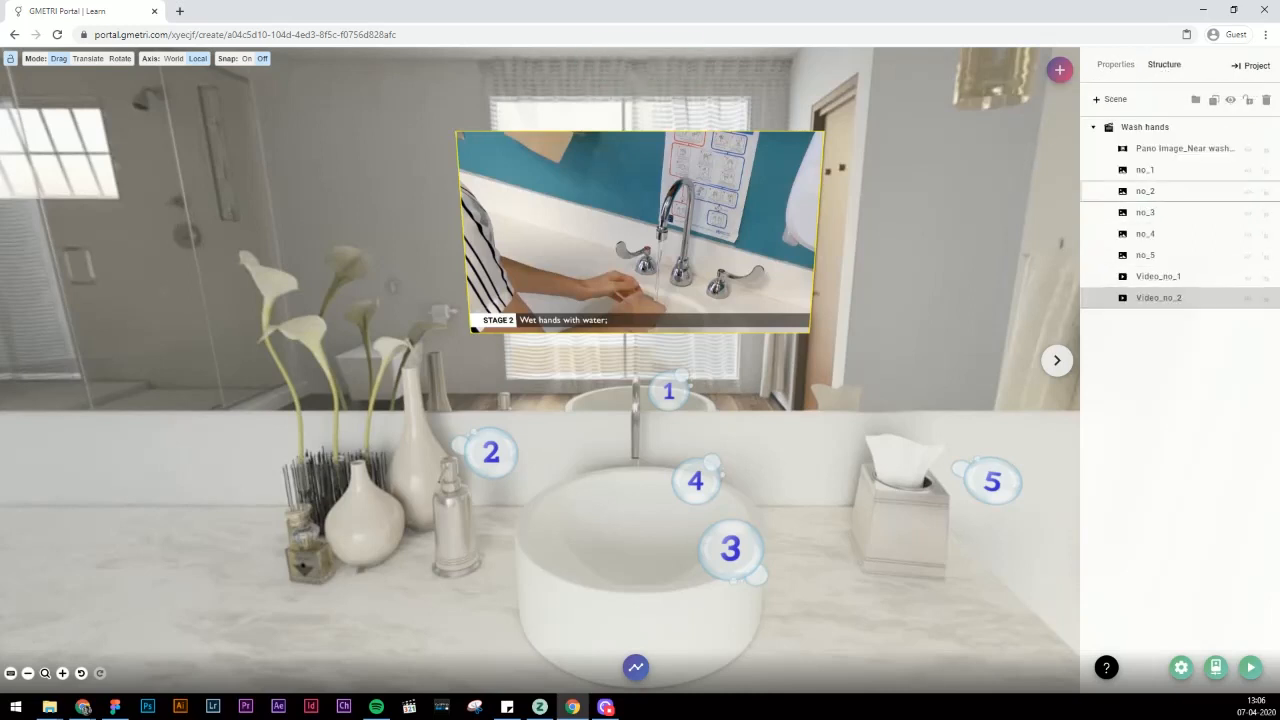
Duplicate Video_no_2 three times.
click(1213, 101)
click(1213, 101)
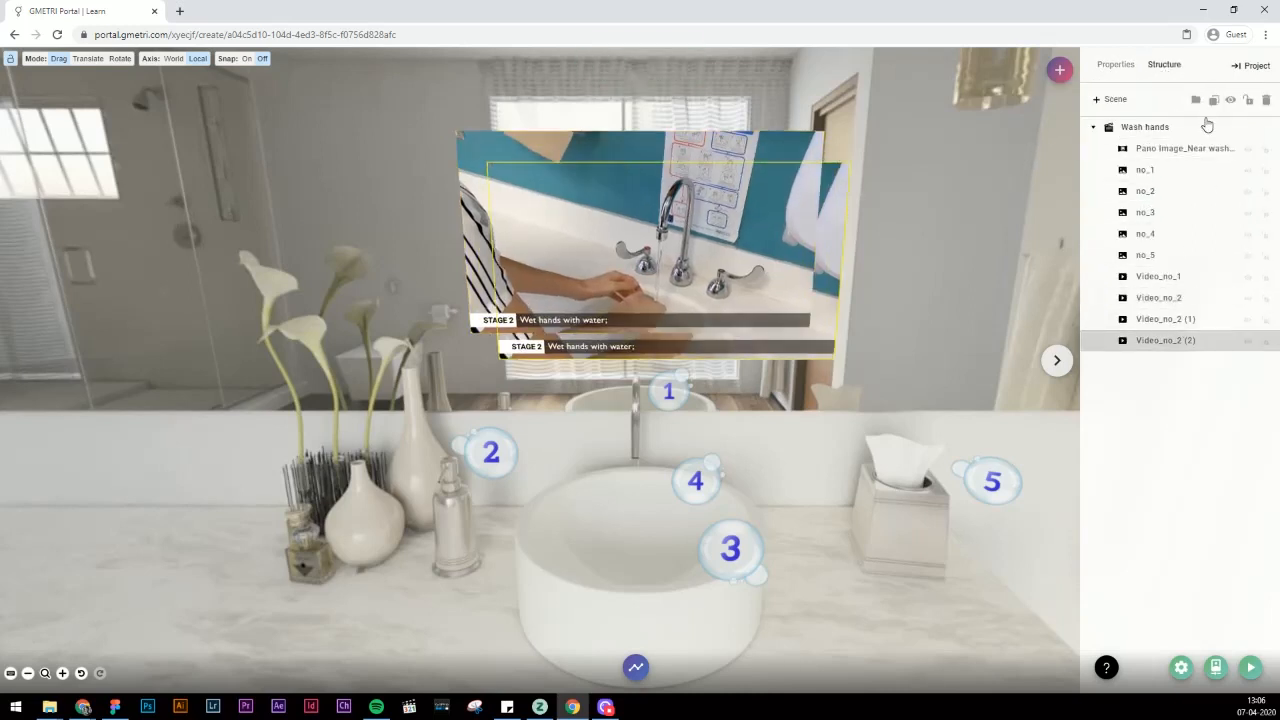
click(1213, 101)
Paste the copied transform onto each of the three Video_no_2 duplicates.
click(1102, 67)
click(1266, 273)
click(1164, 66)
click(1182, 341)
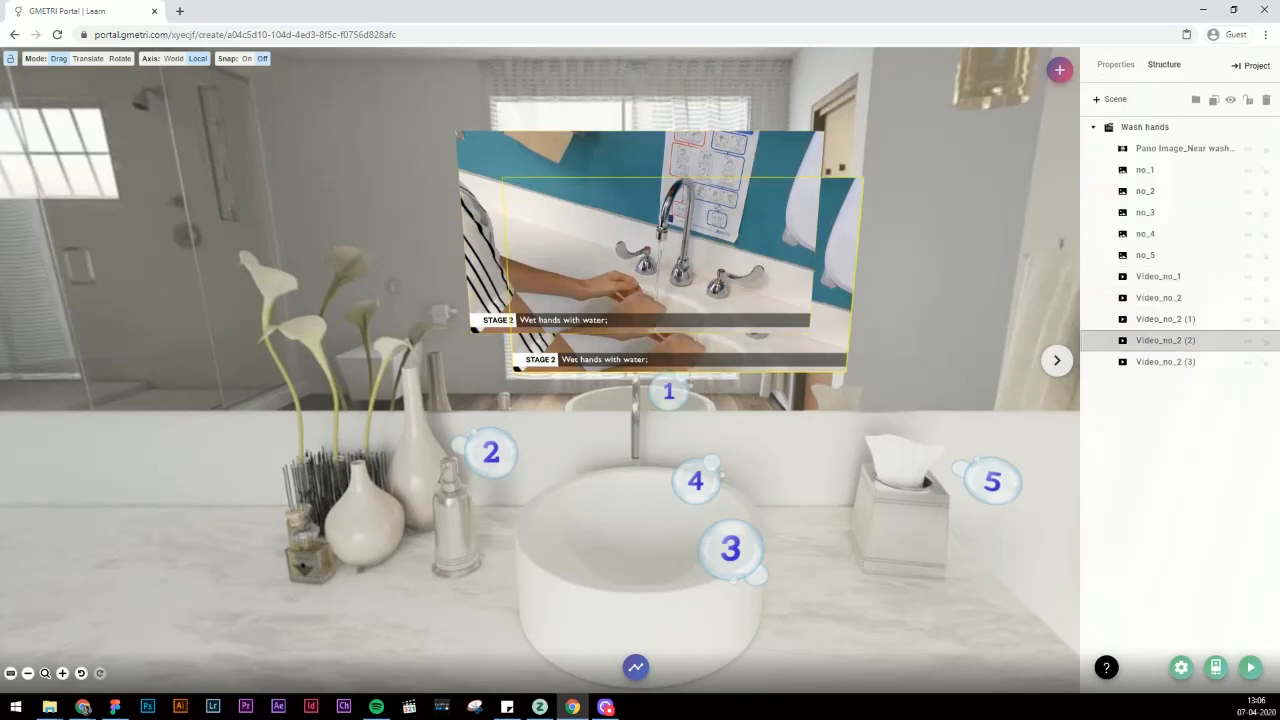
click(1112, 66)
click(1266, 273)
click(1164, 66)
click(1185, 362)
click(1266, 276)
click(1164, 66)
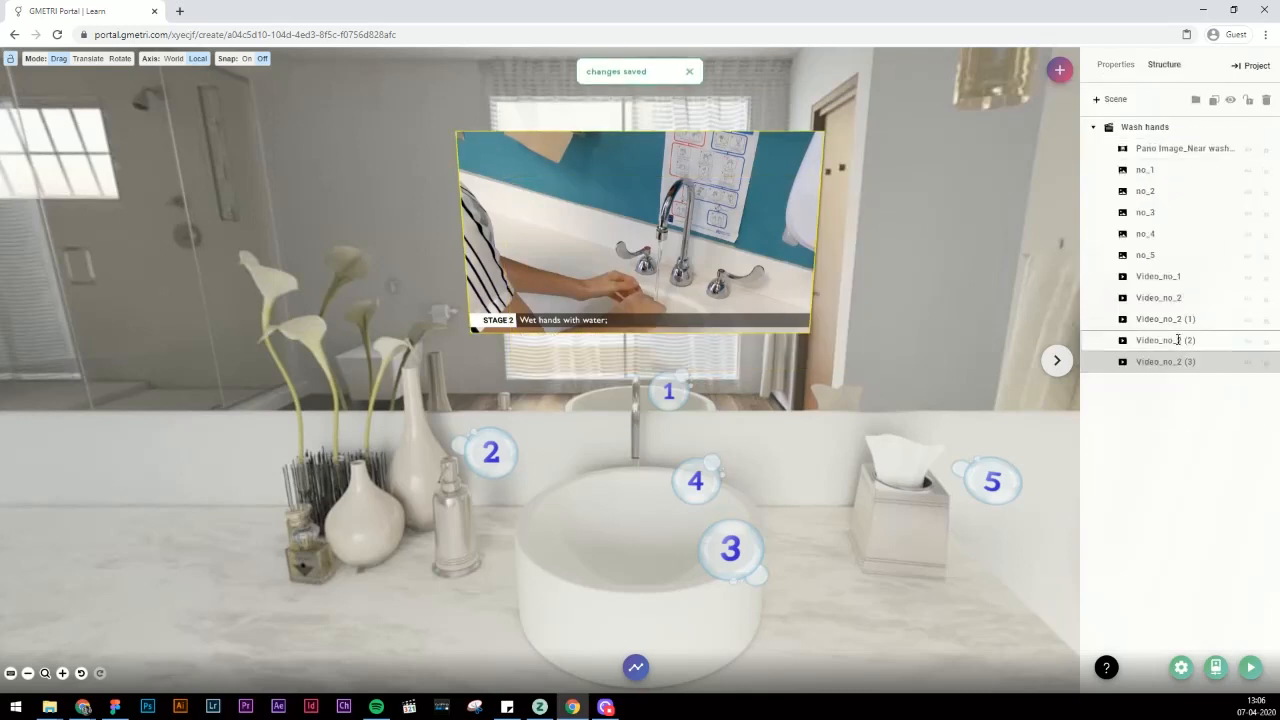
Rename the three duplicates Video_no_3, Video_no_4 and Video_no_5.
click(1189, 364)
drag(1177, 363, 1206, 363)
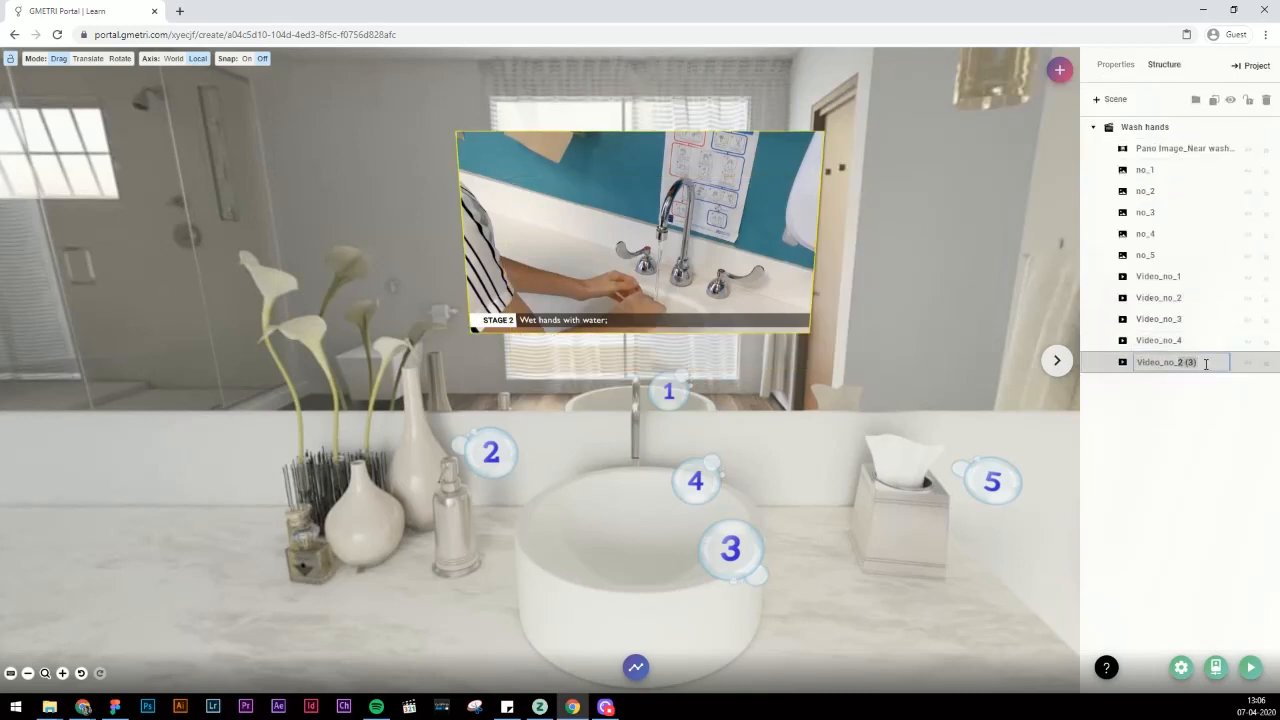
text(5)
Replace Video_no_3's source with Step03.mp4.
click(1160, 319)
click(1117, 65)
click(1102, 234)
double_click(458, 212)
click(1170, 66)
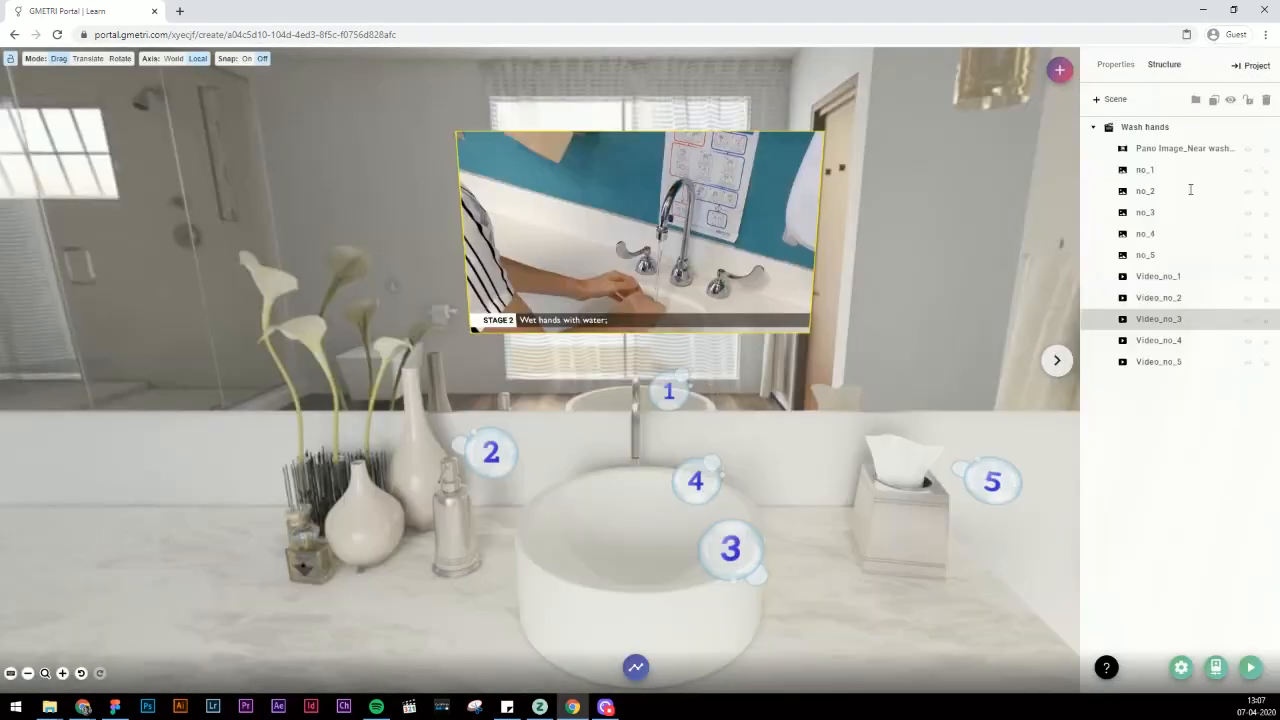
Replace Video_no_4's source with Step04.mp4.
click(1187, 341)
click(1118, 68)
click(1102, 234)
double_click(562, 206)
click(1162, 66)
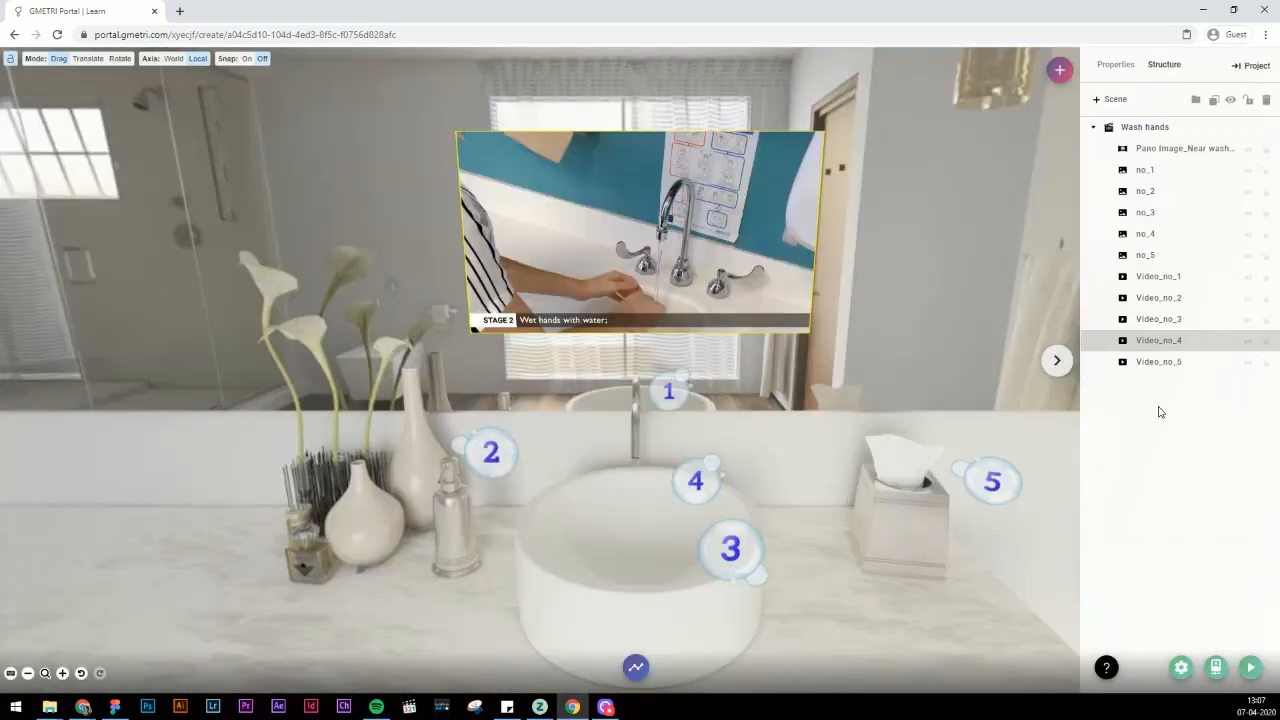
Replace Video_no_5's source with Step05.mp4.
click(1162, 363)
click(1117, 66)
click(1102, 234)
double_click(674, 208)
click(1160, 65)
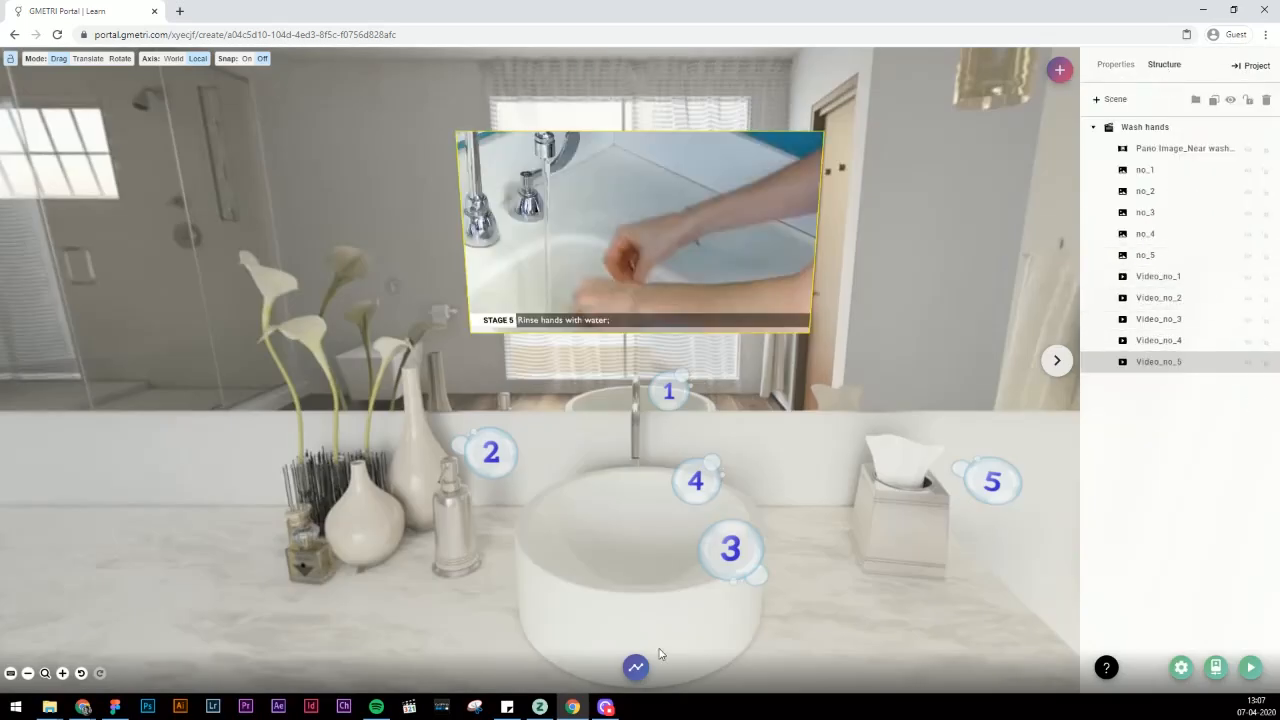
Add a connection so that when no_2 is clicked, Video_no_2 should play/seek to 0 seconds.
click(634, 668)
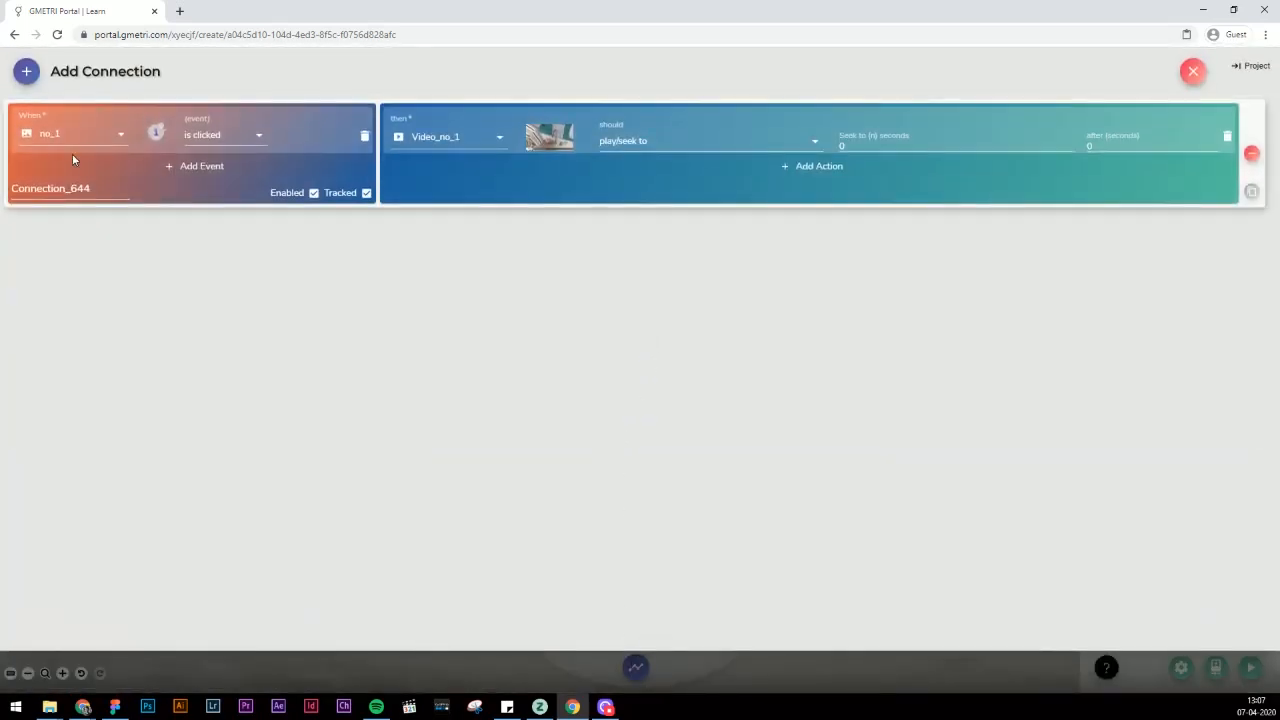
click(27, 72)
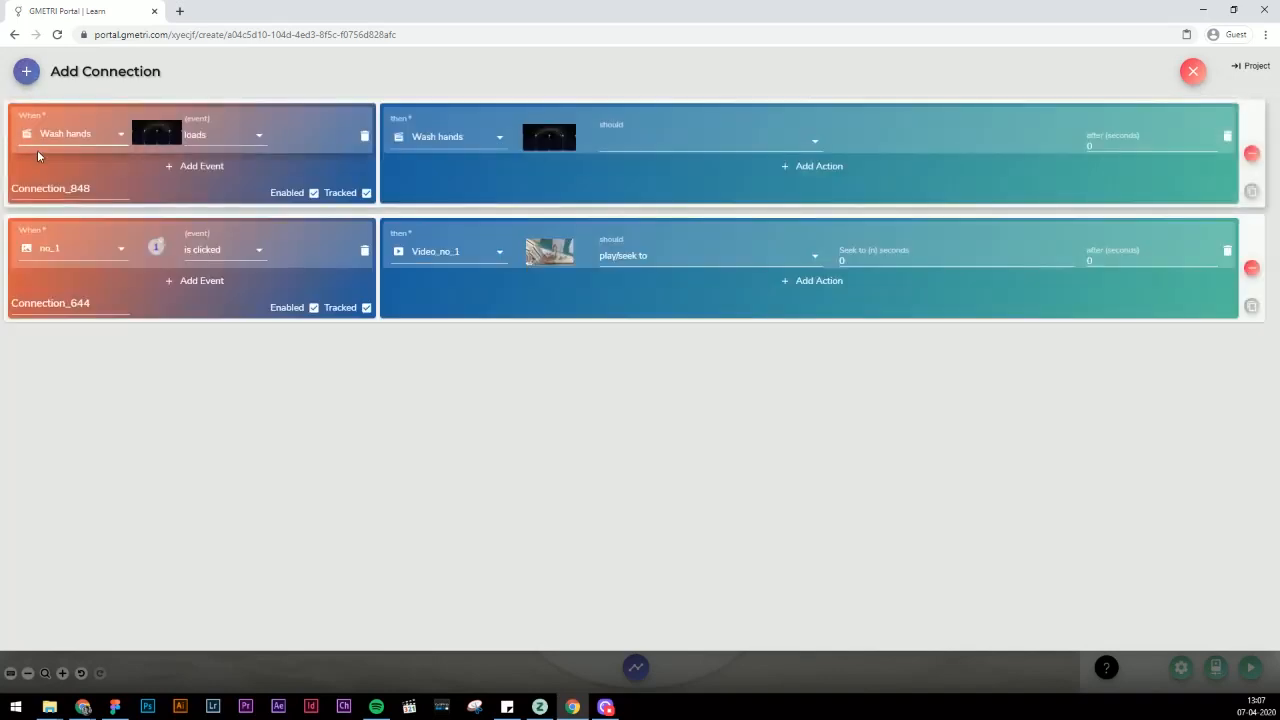
click(57, 136)
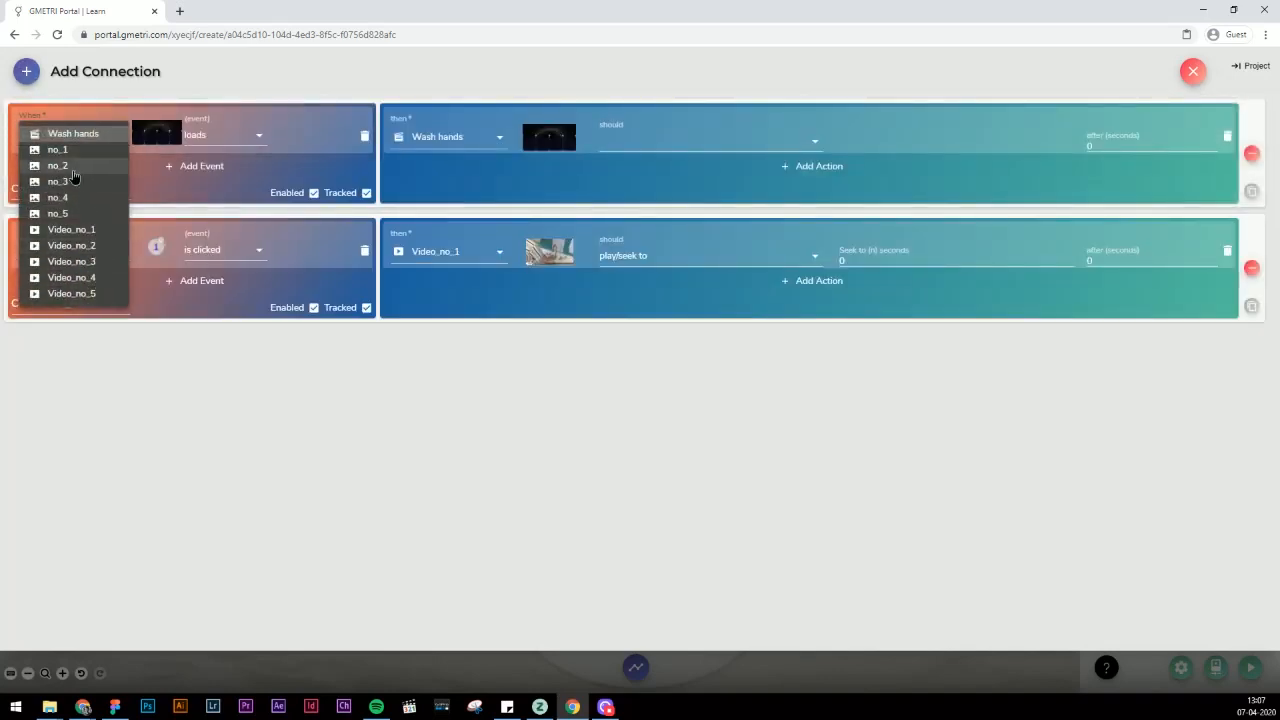
click(50, 83)
click(240, 141)
click(300, 146)
click(440, 140)
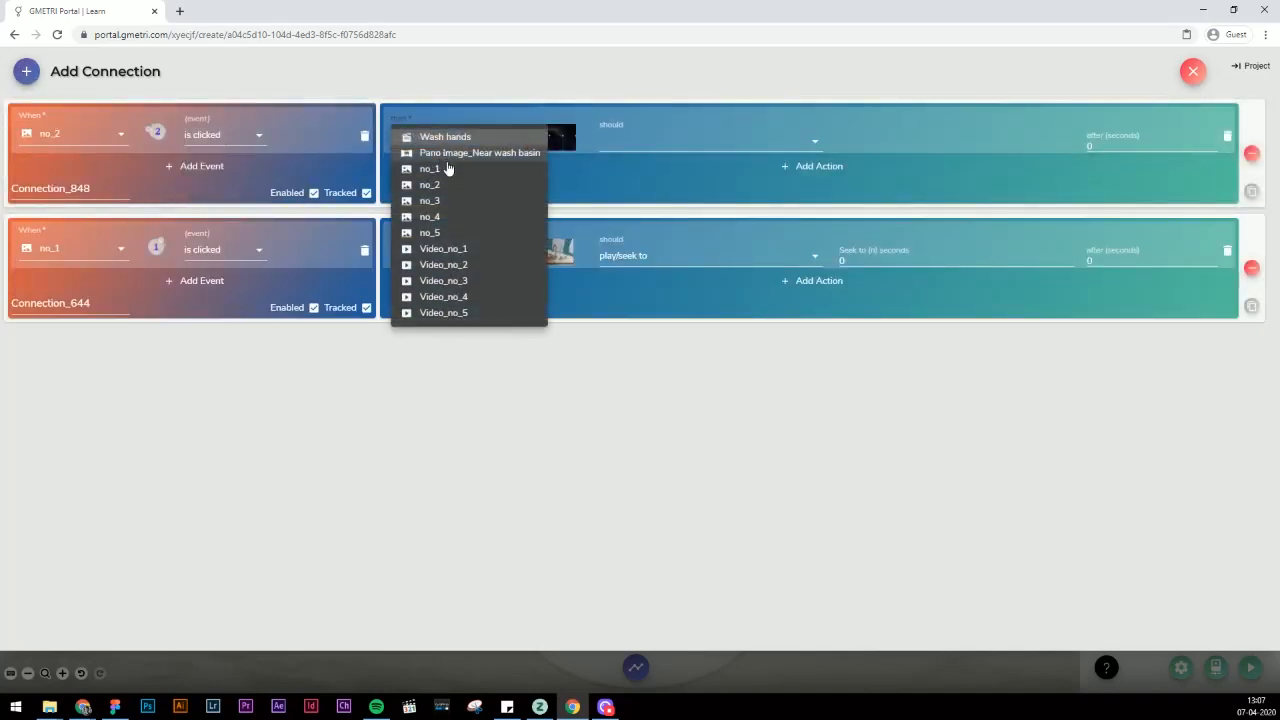
click(488, 266)
click(672, 140)
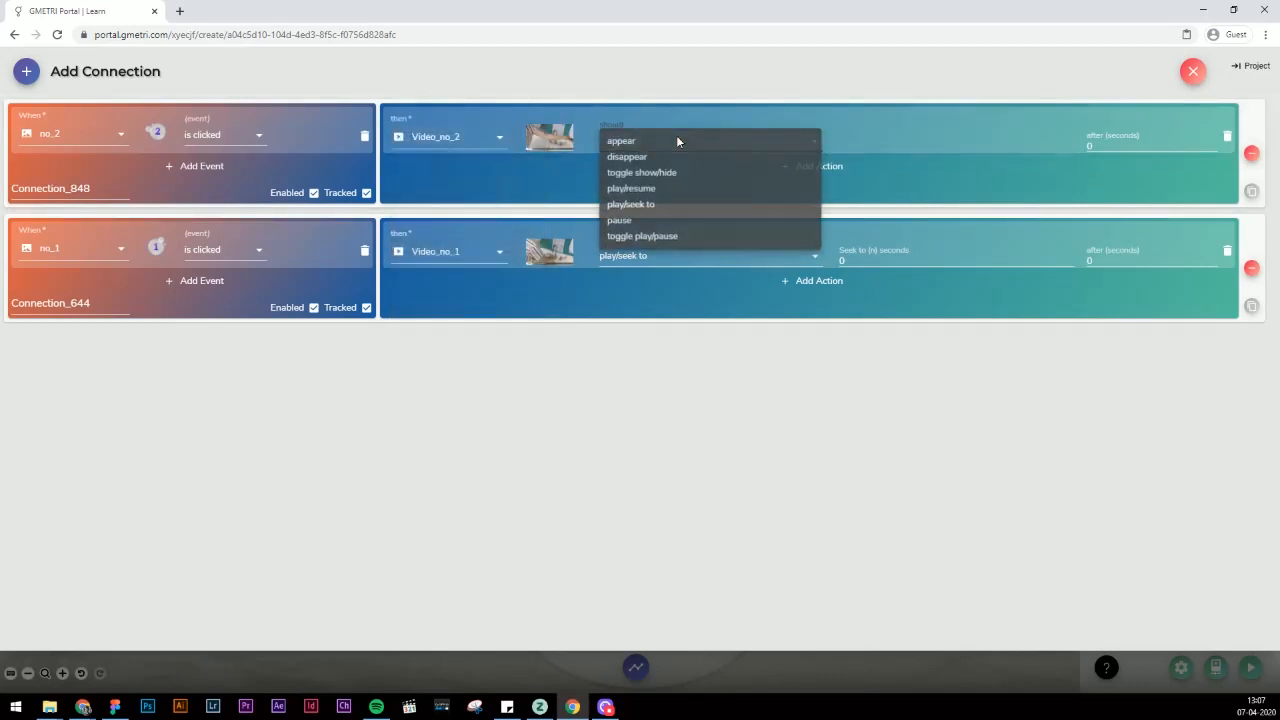
click(681, 206)
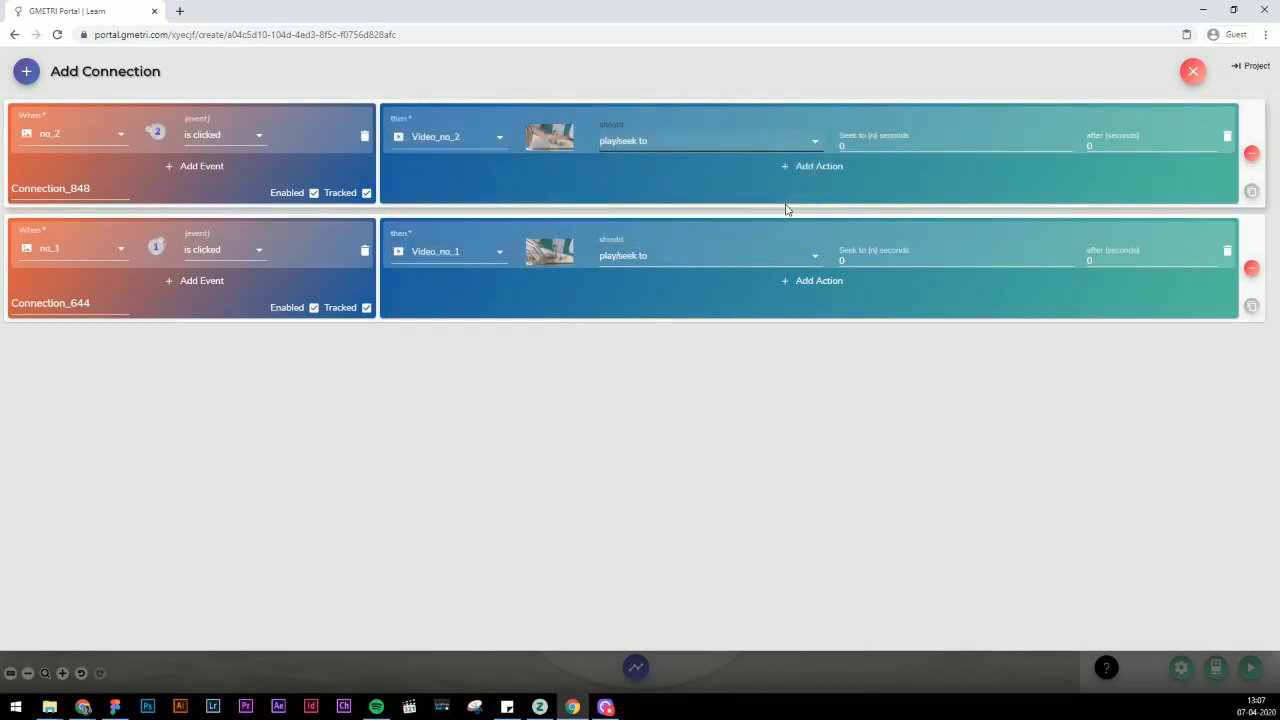
click(1193, 72)
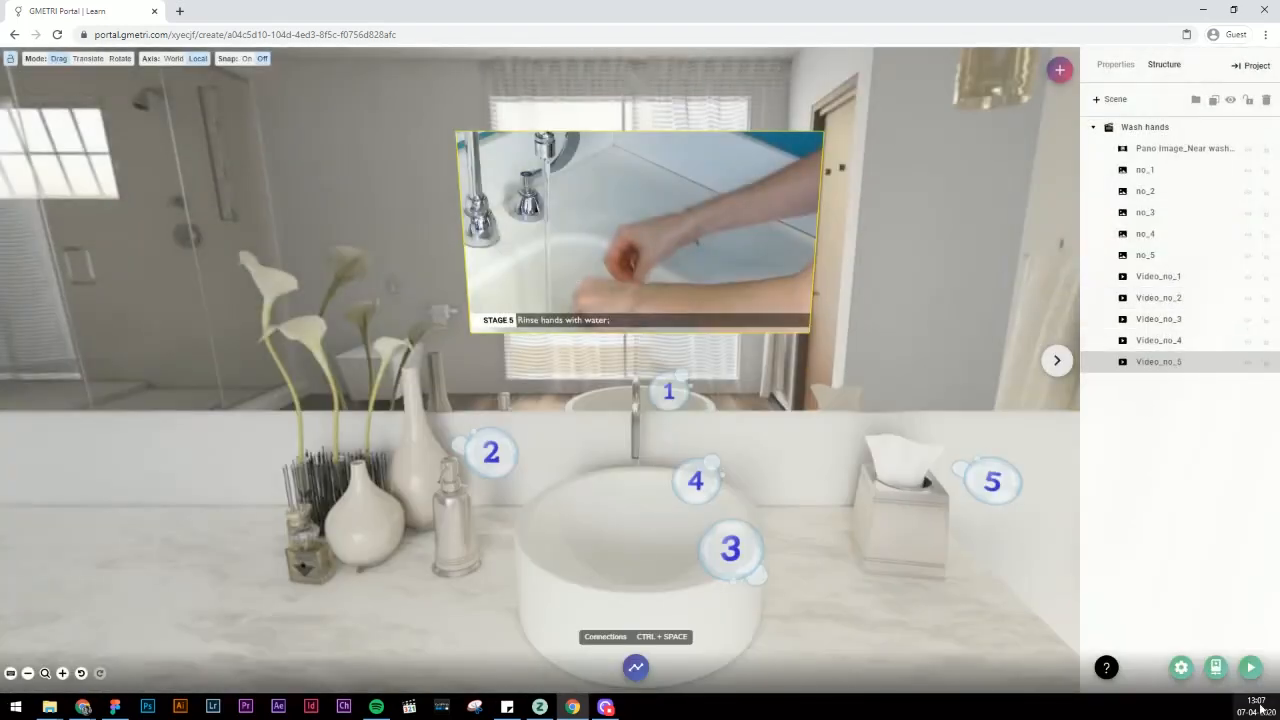
Preview the experience in the player to check how the stacked videos appear, and return to the editor.
click(1251, 668)
click(1152, 642)
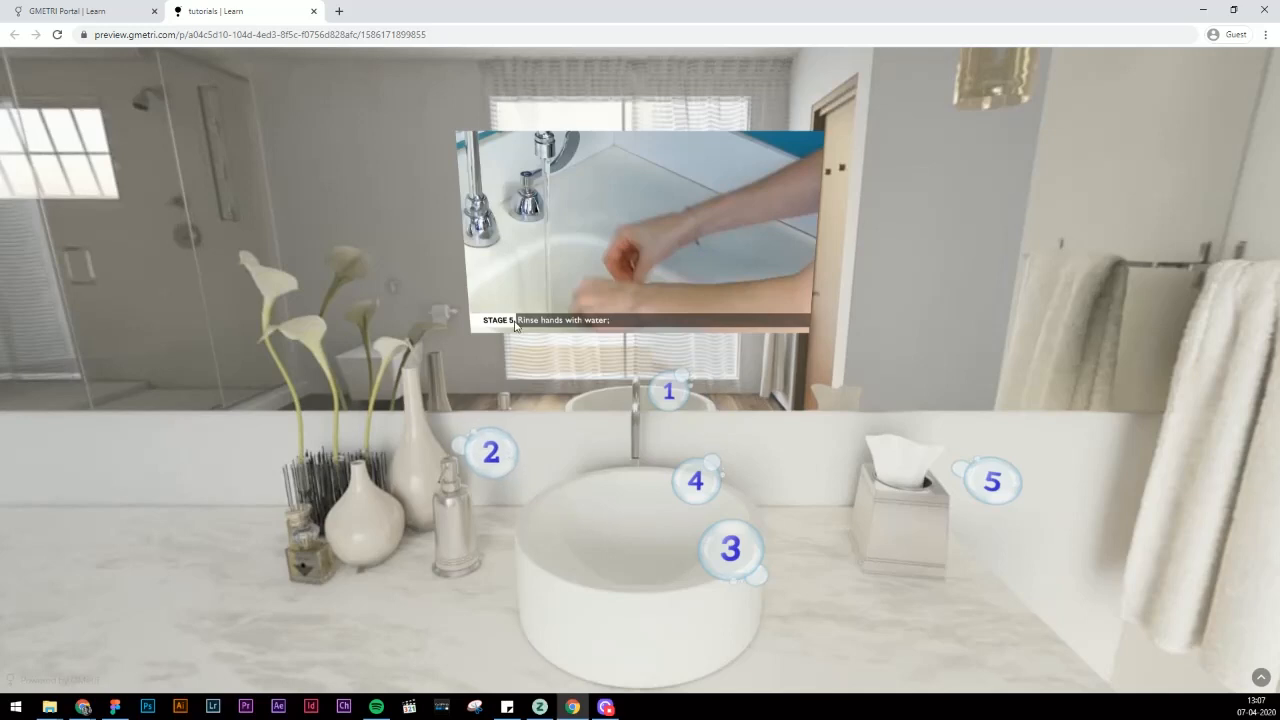
middle_click(249, 6)
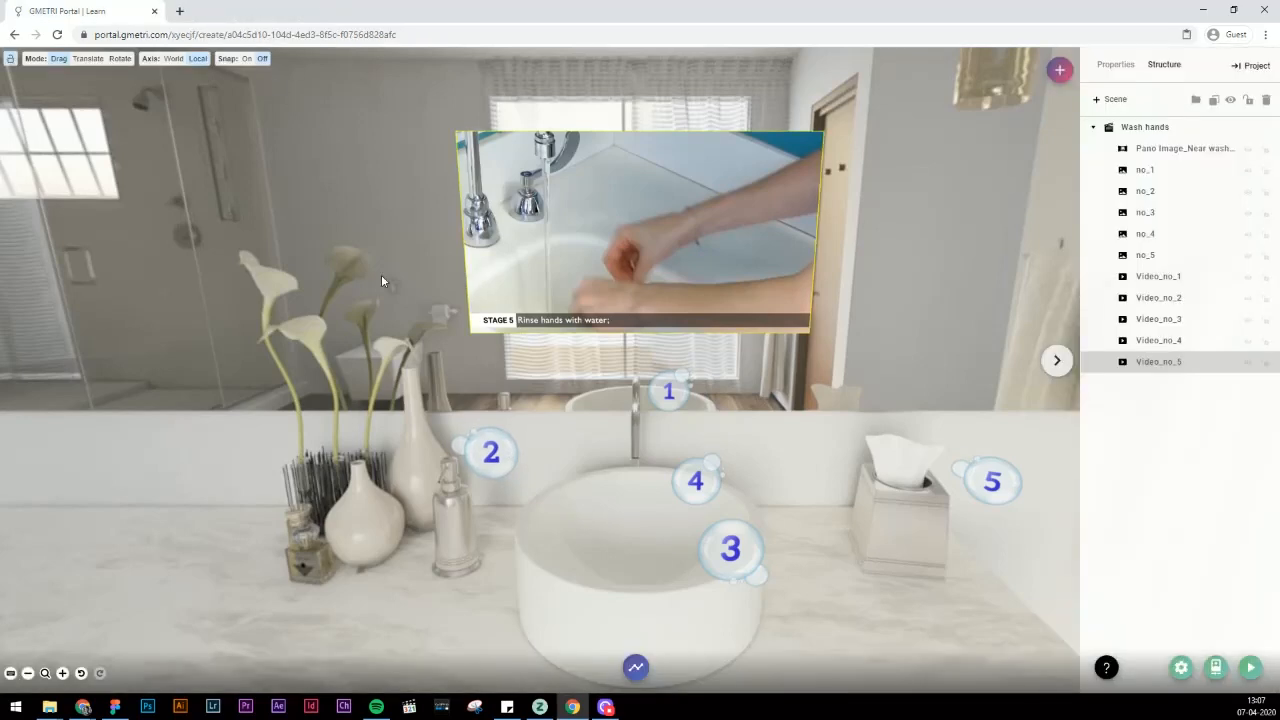
Hide all five videos, Video_no_1 through Video_no_5, in the Wash hands scene.
click(1248, 340)
click(1248, 319)
click(1248, 297)
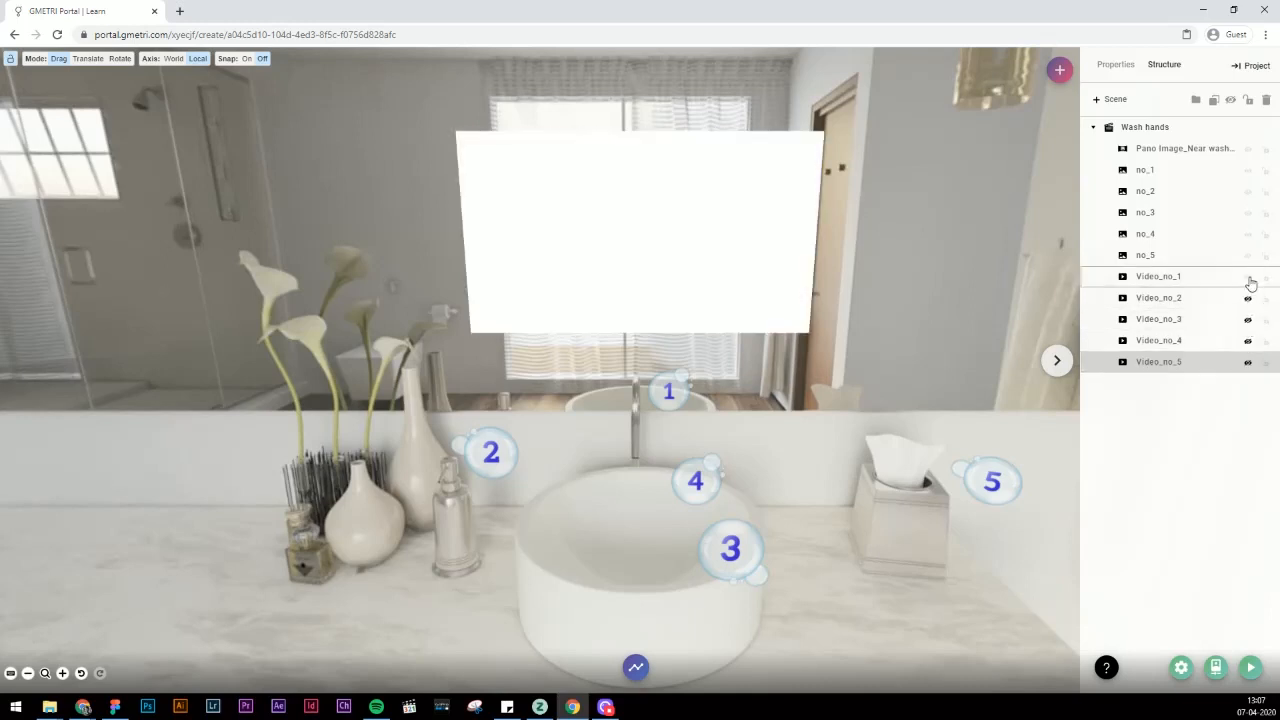
click(1248, 277)
click(1248, 278)
click(1248, 299)
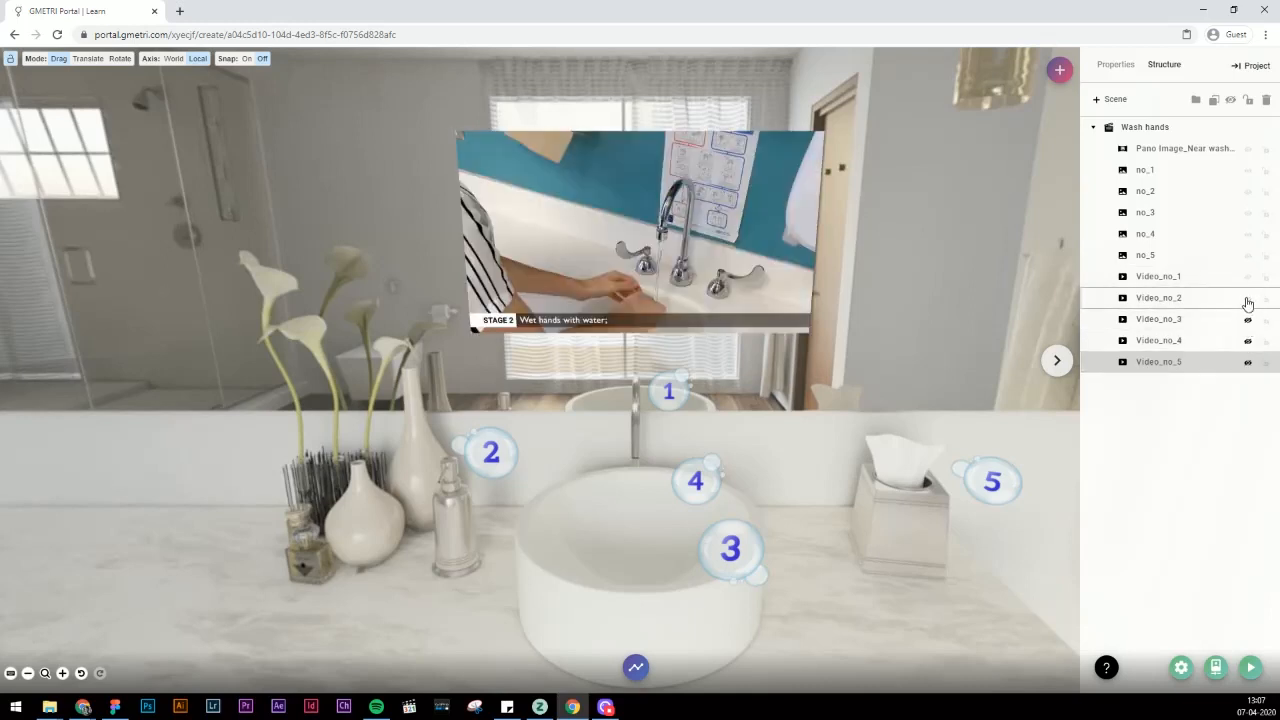
click(1248, 299)
click(1249, 279)
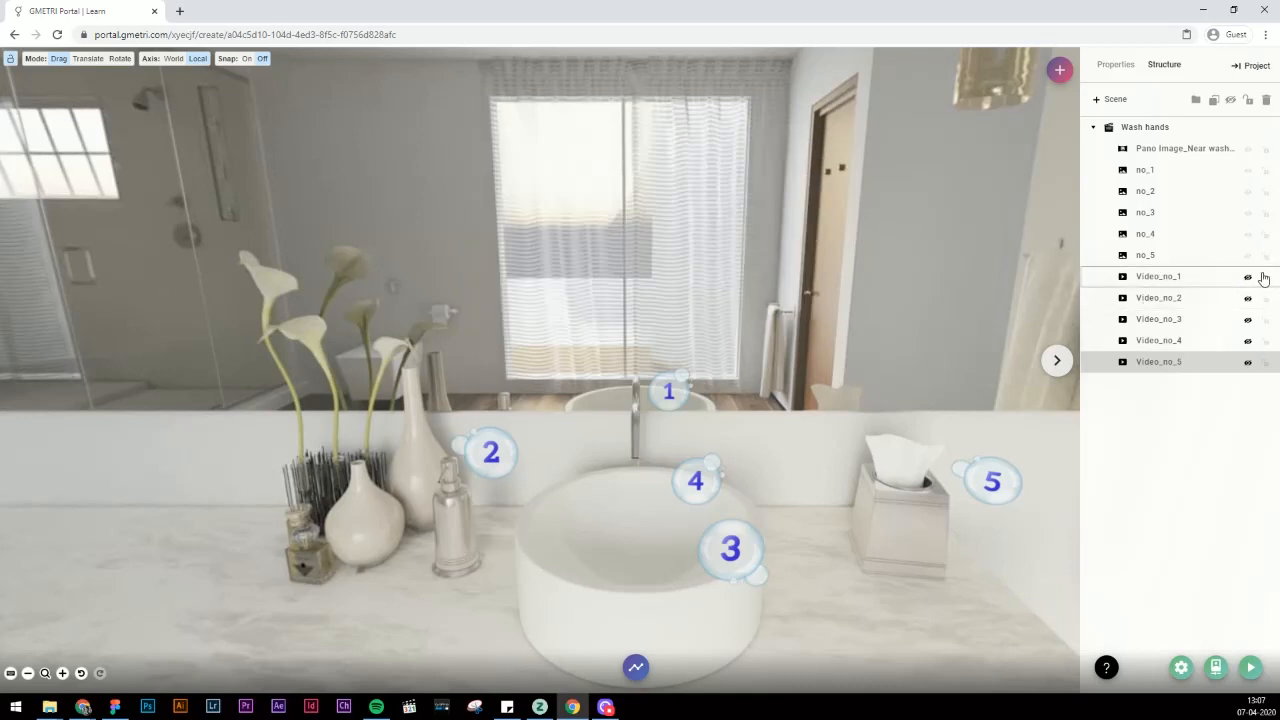
click(1248, 277)
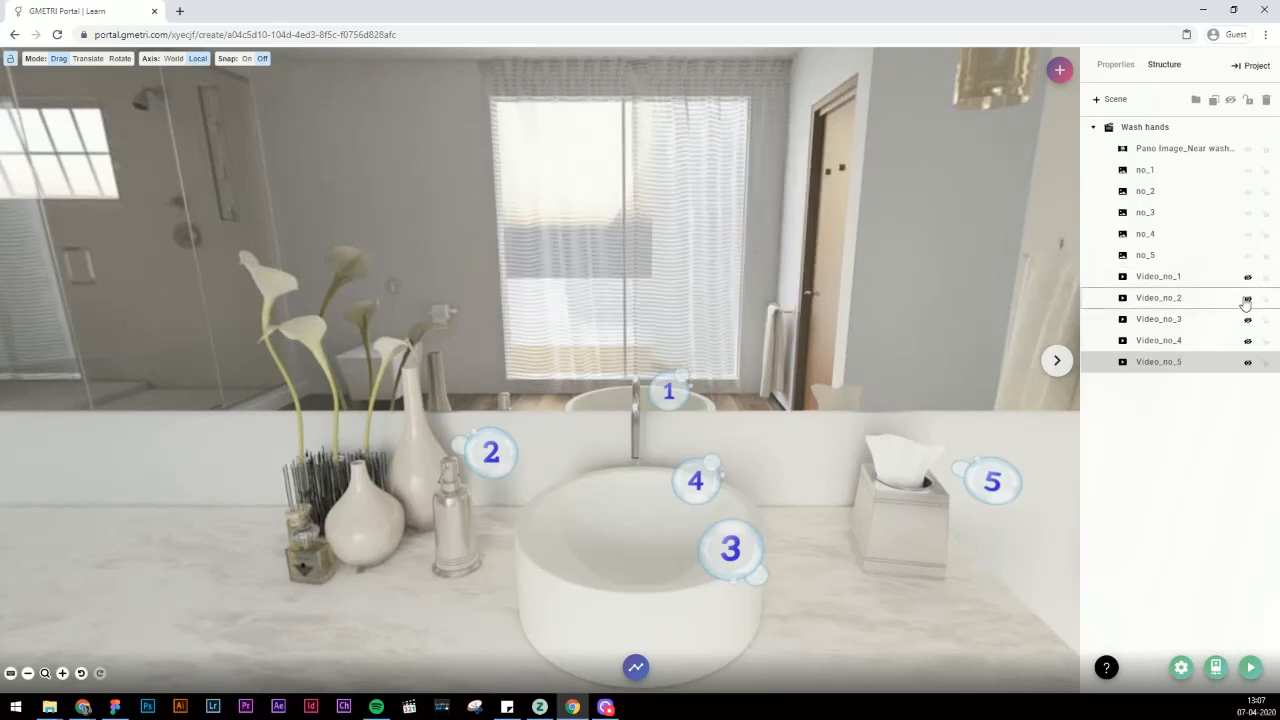
click(1248, 298)
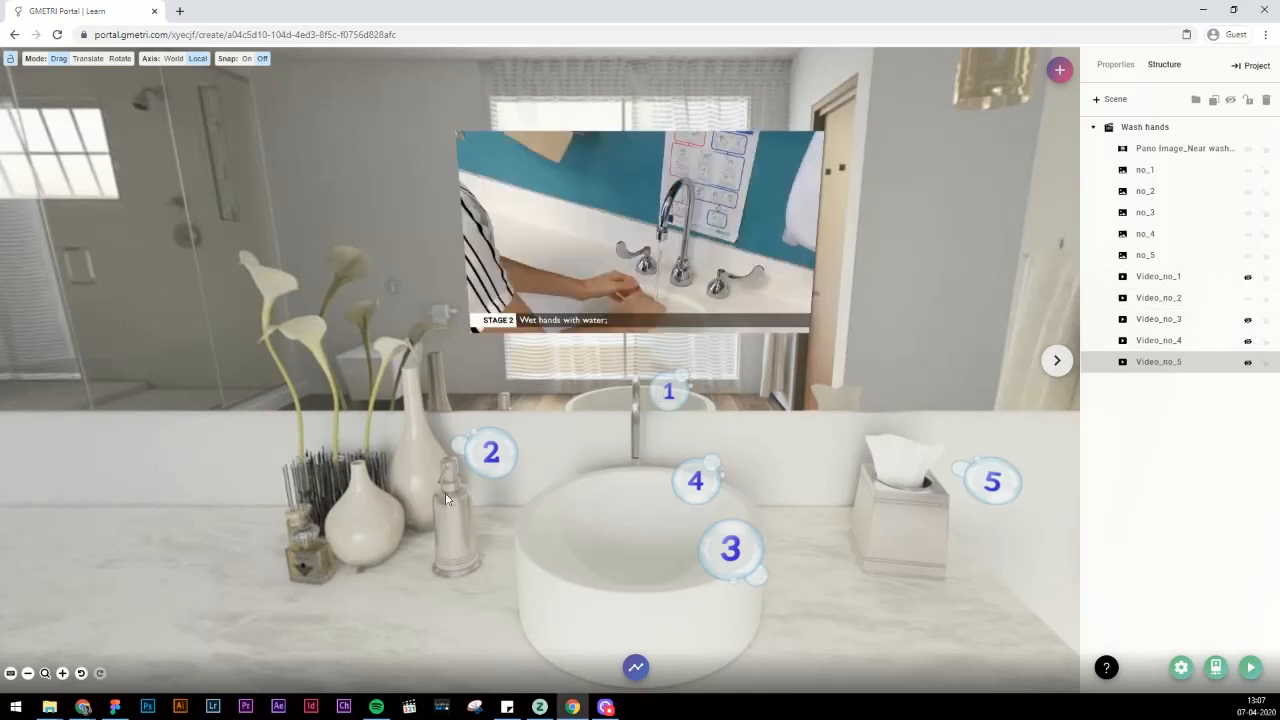
click(1248, 298)
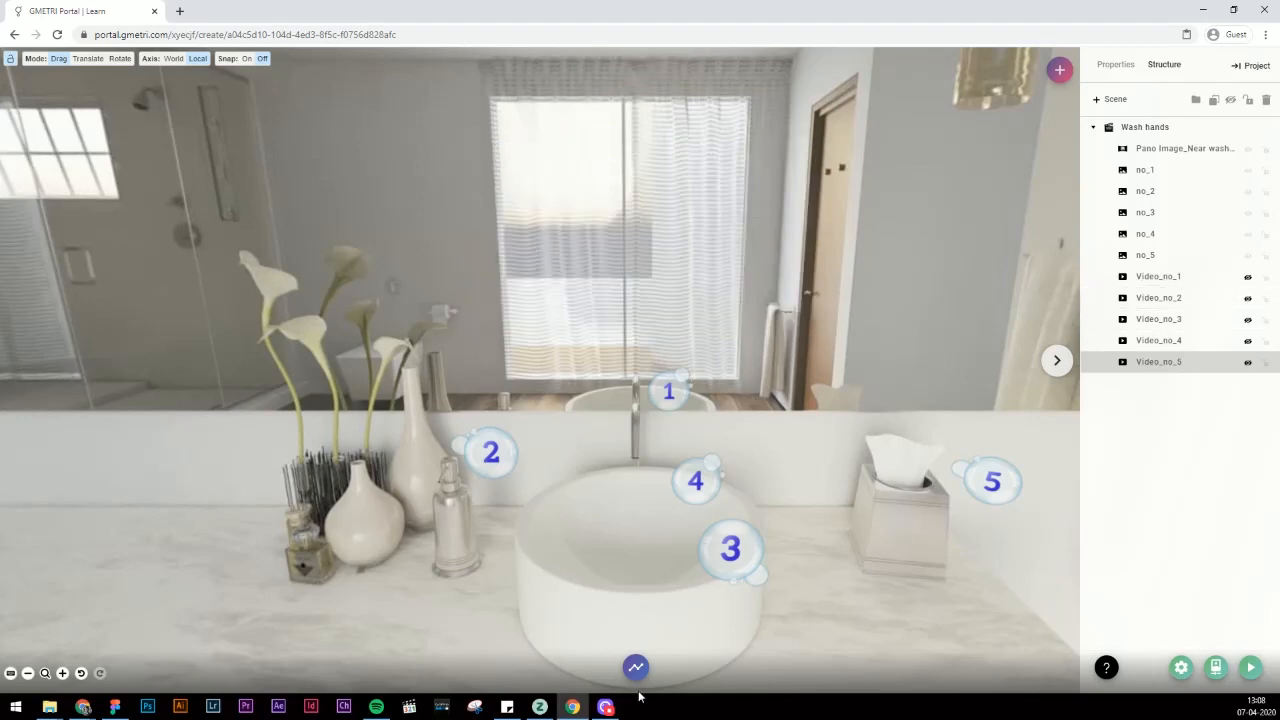
Change the no_1 connection so Video_no_1 should appear, and add a second action making Video_no_1 play/seek to 0 seconds.
click(636, 668)
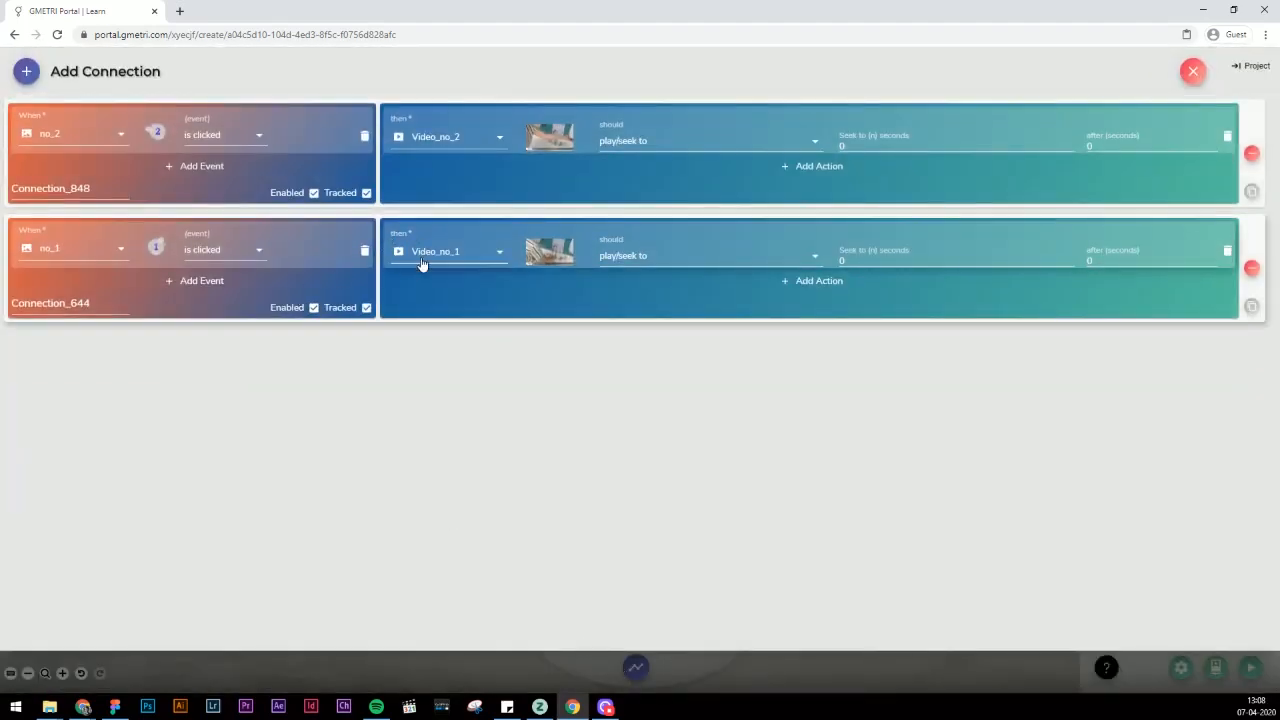
click(685, 255)
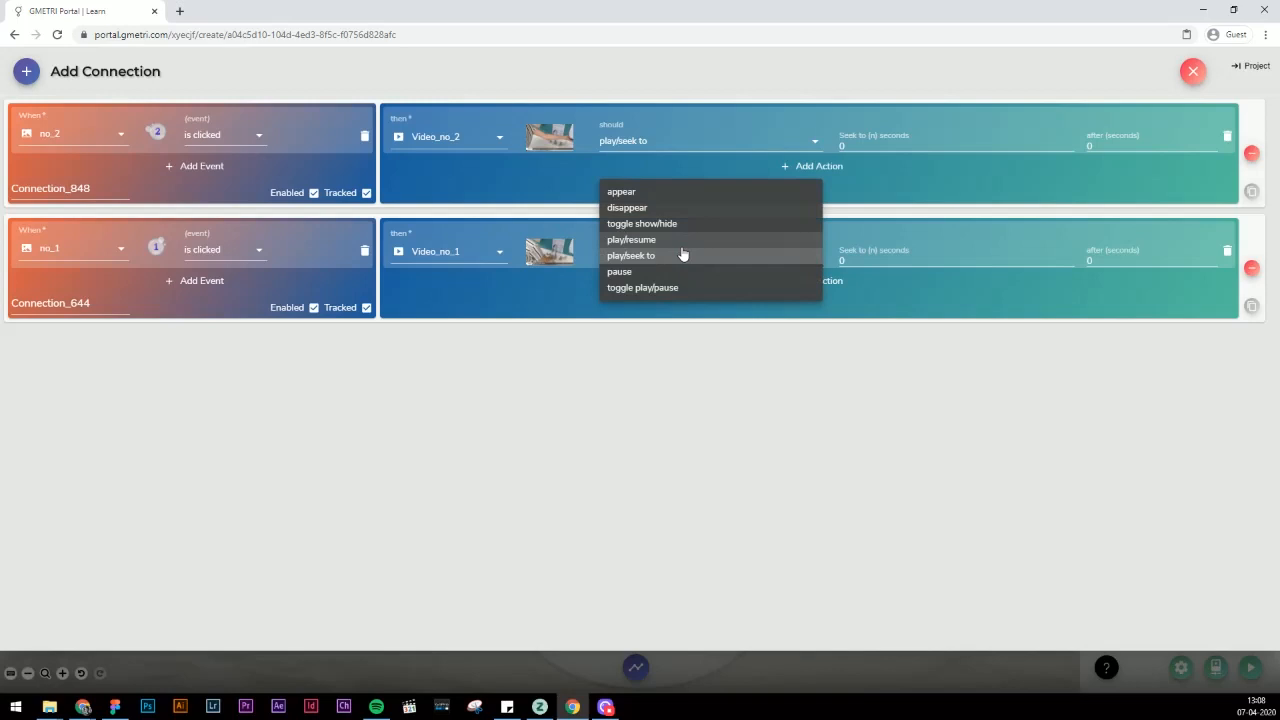
click(663, 199)
click(813, 279)
click(446, 307)
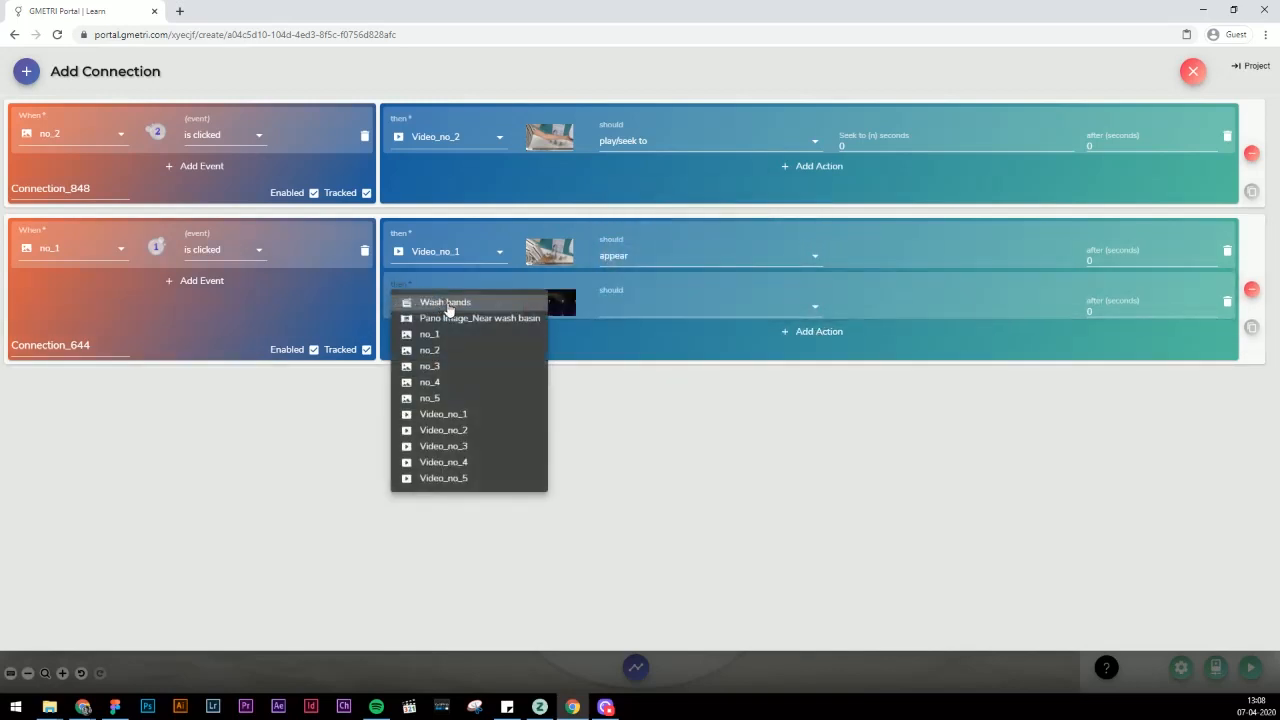
click(476, 419)
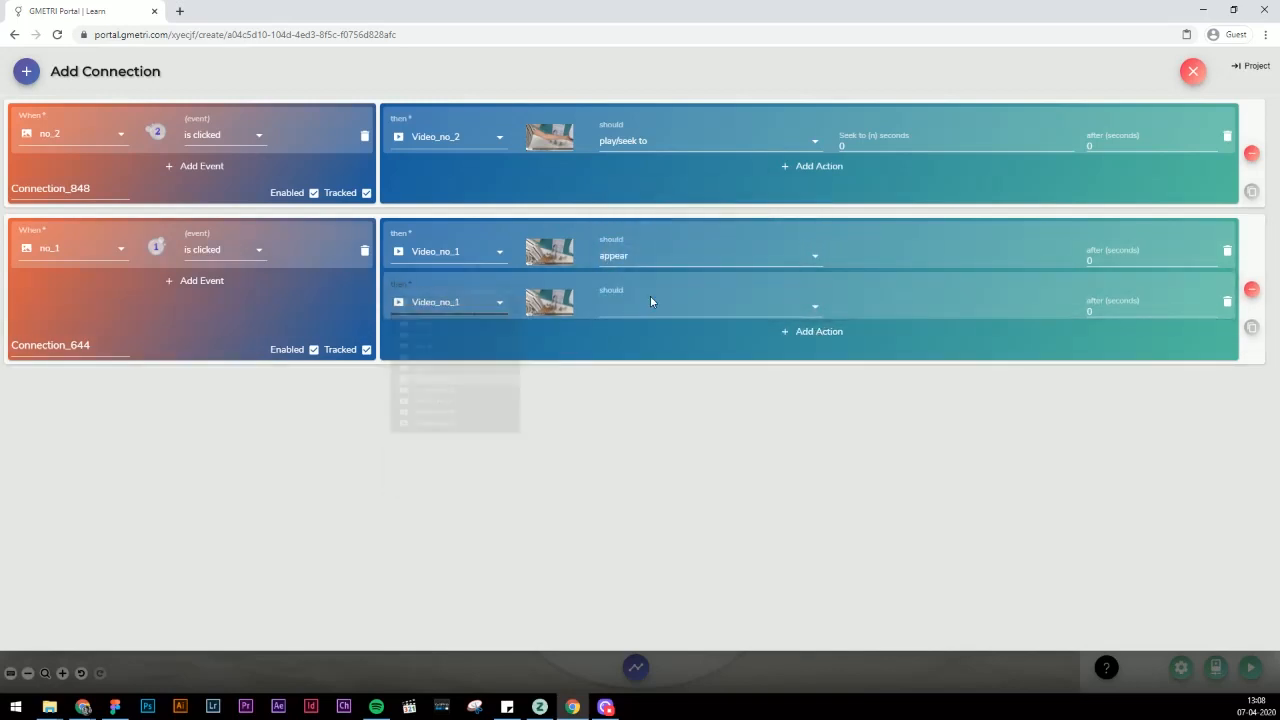
click(650, 304)
click(648, 371)
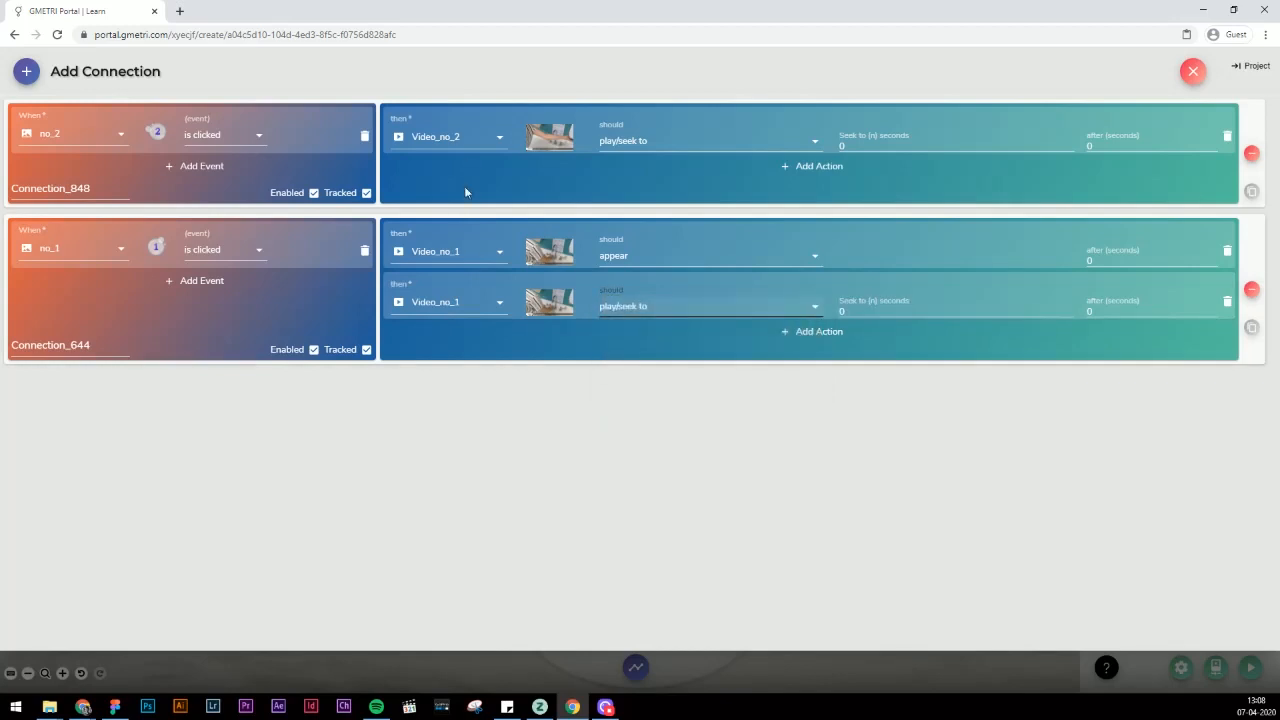
Change the no_2 connection so Video_no_2 should appear, and add a second action making Video_no_2 play/seek to 0 seconds.
click(460, 137)
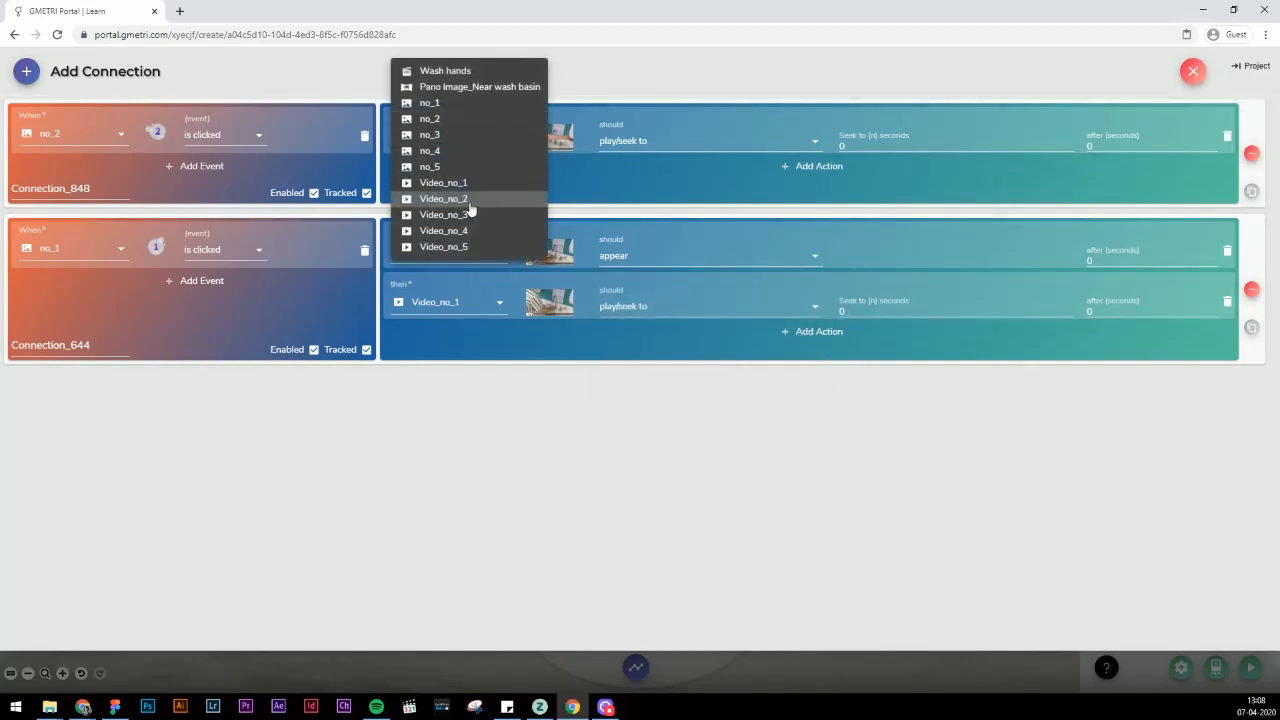
click(520, 198)
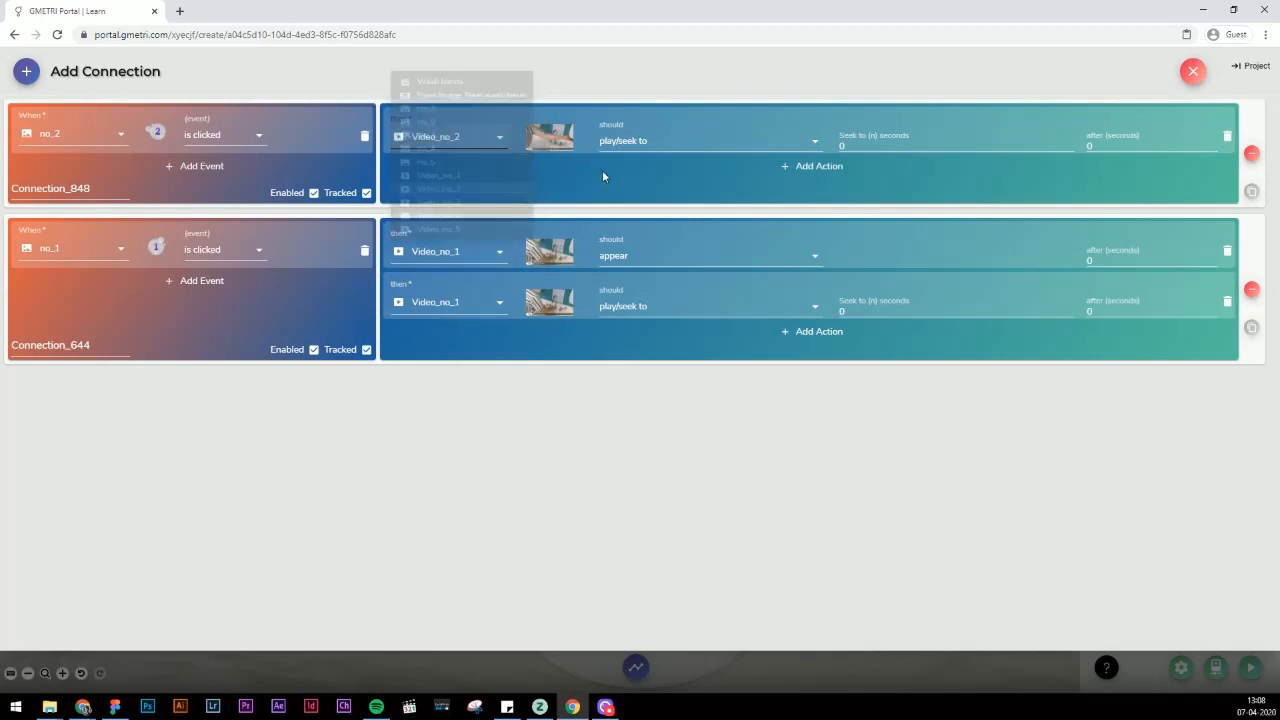
click(660, 142)
click(653, 78)
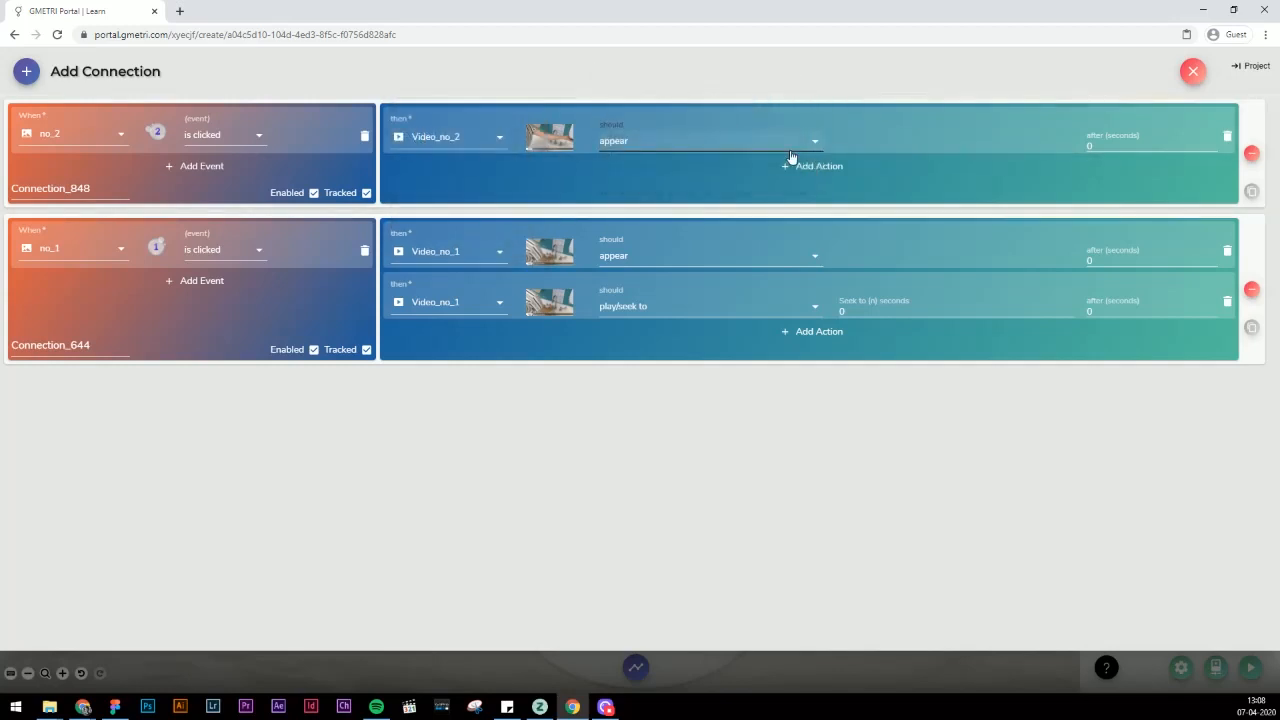
click(835, 164)
click(460, 192)
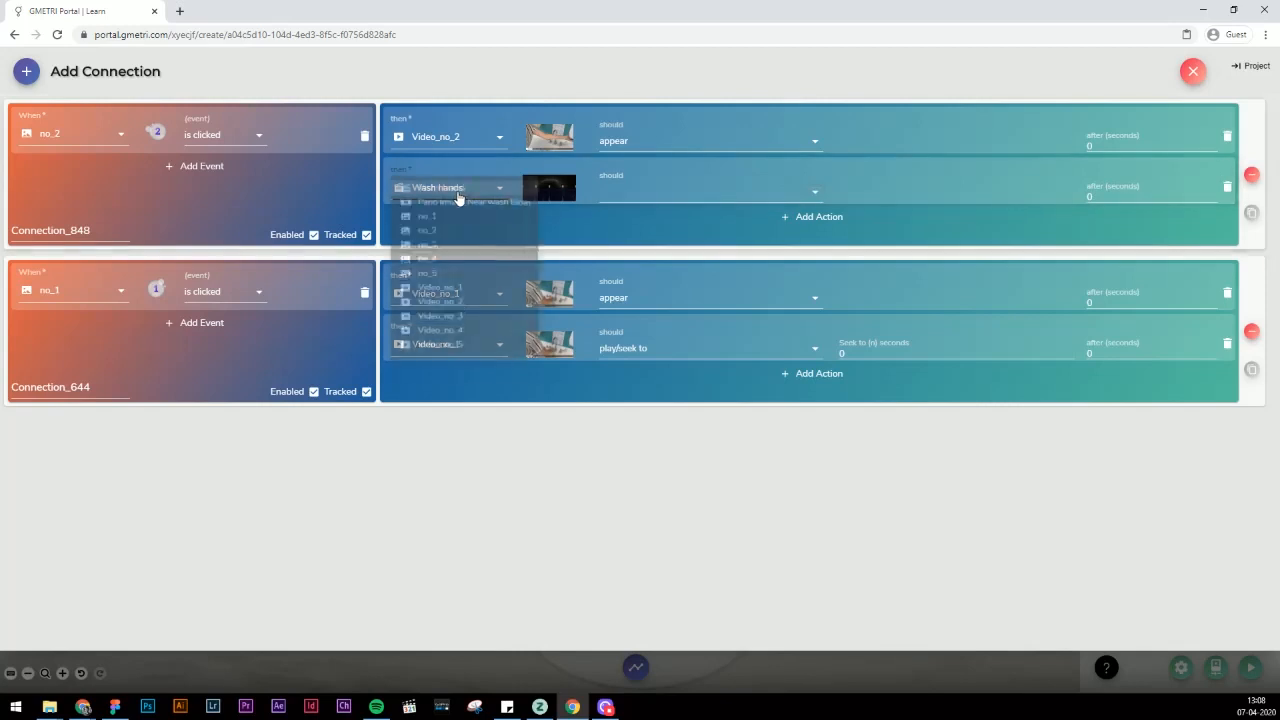
click(480, 312)
click(640, 195)
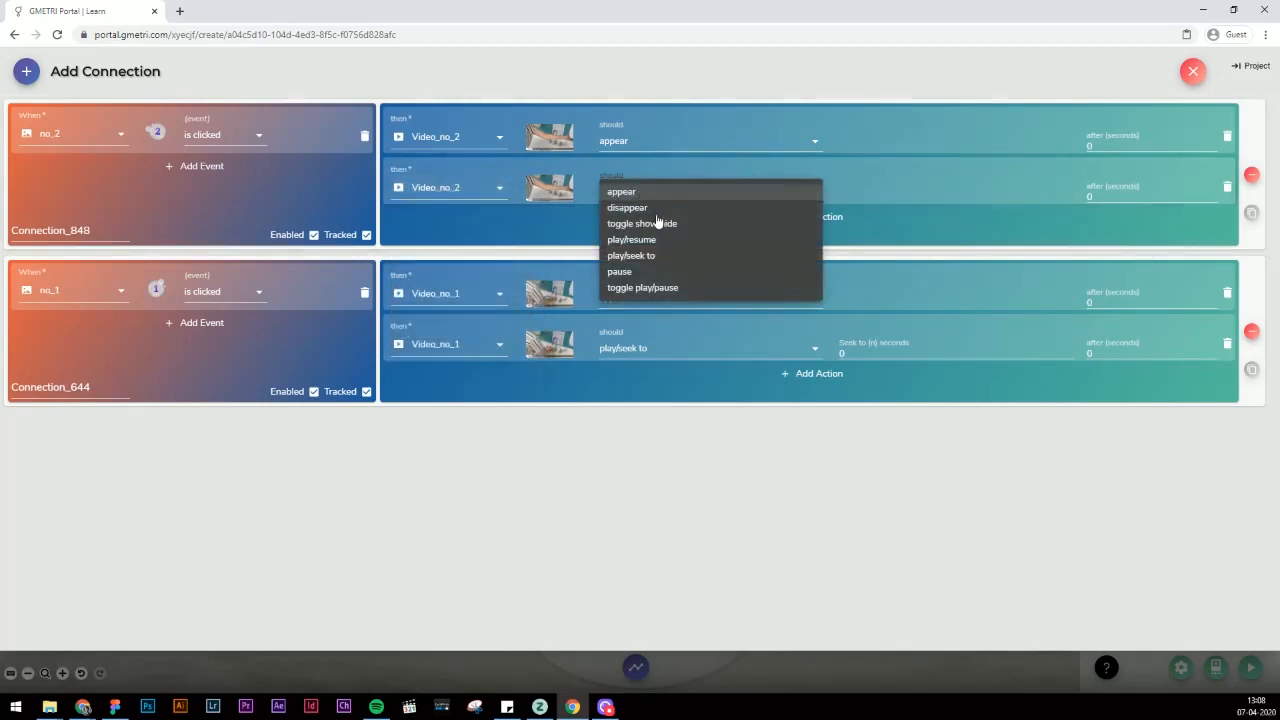
click(640, 256)
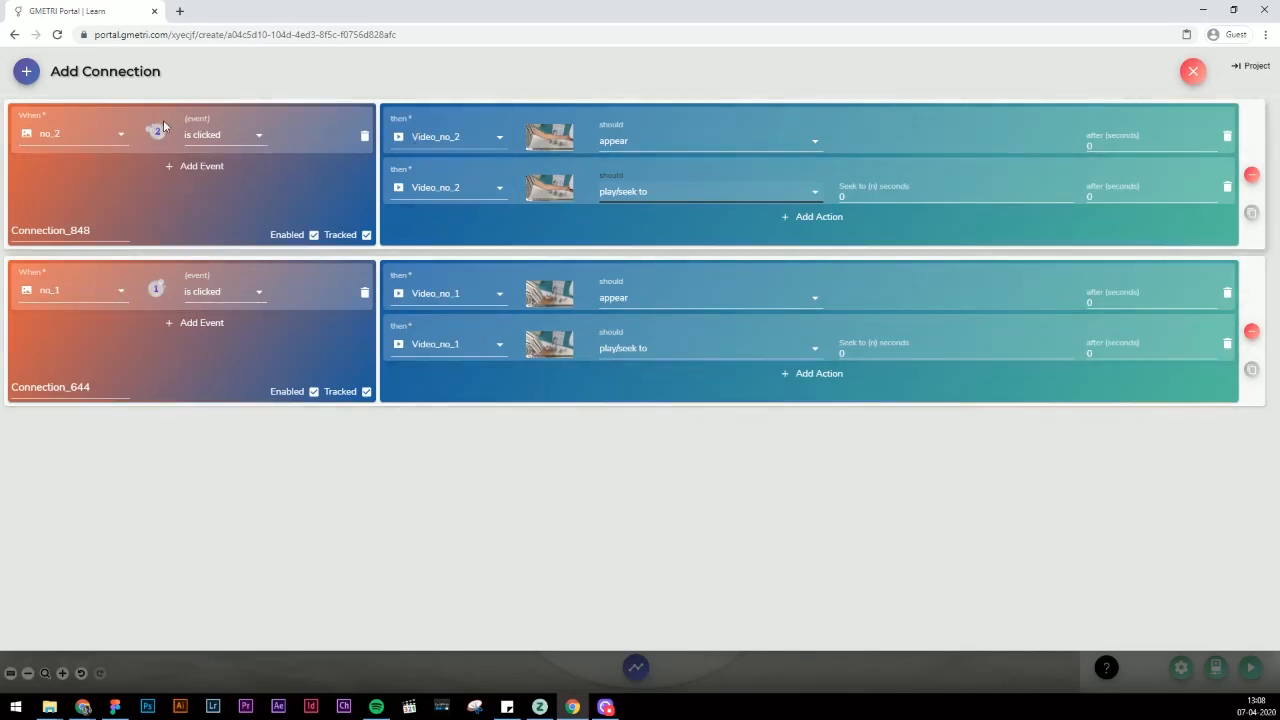
Add a connection so that when no_3 is clicked, Video_no_3 should appear.
click(26, 72)
click(75, 133)
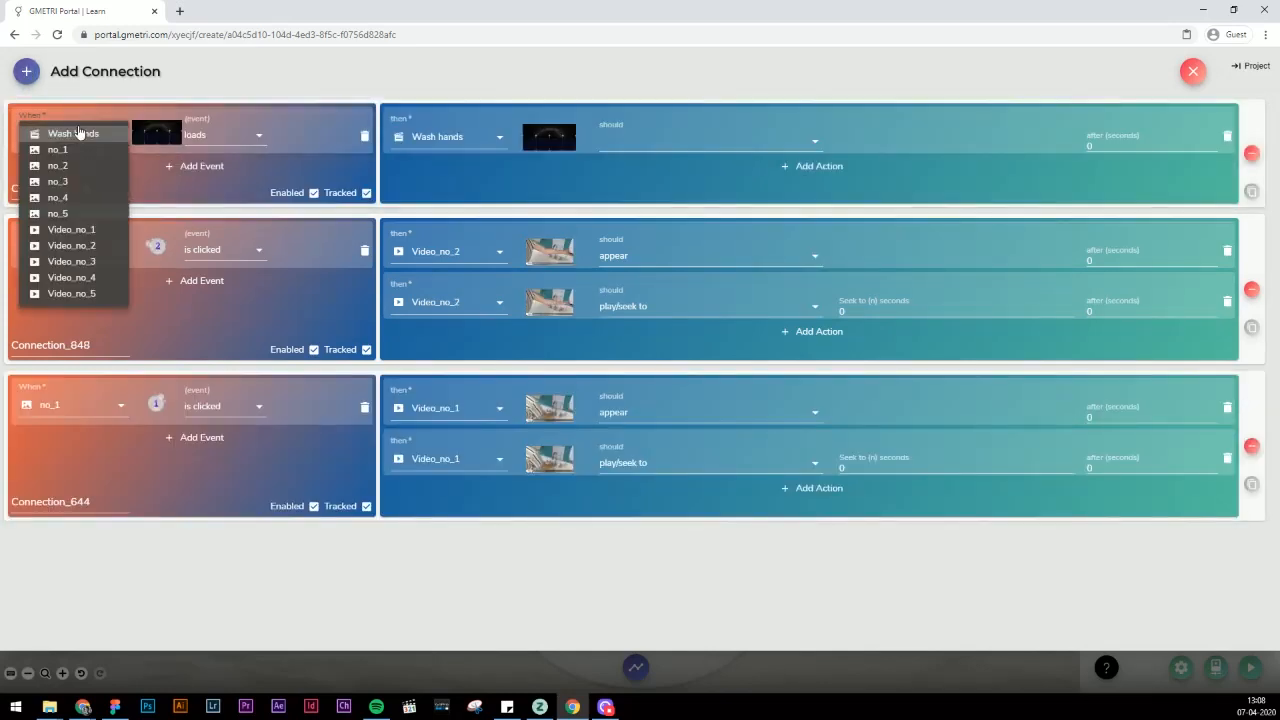
click(50, 175)
click(233, 135)
click(233, 135)
click(450, 136)
click(445, 281)
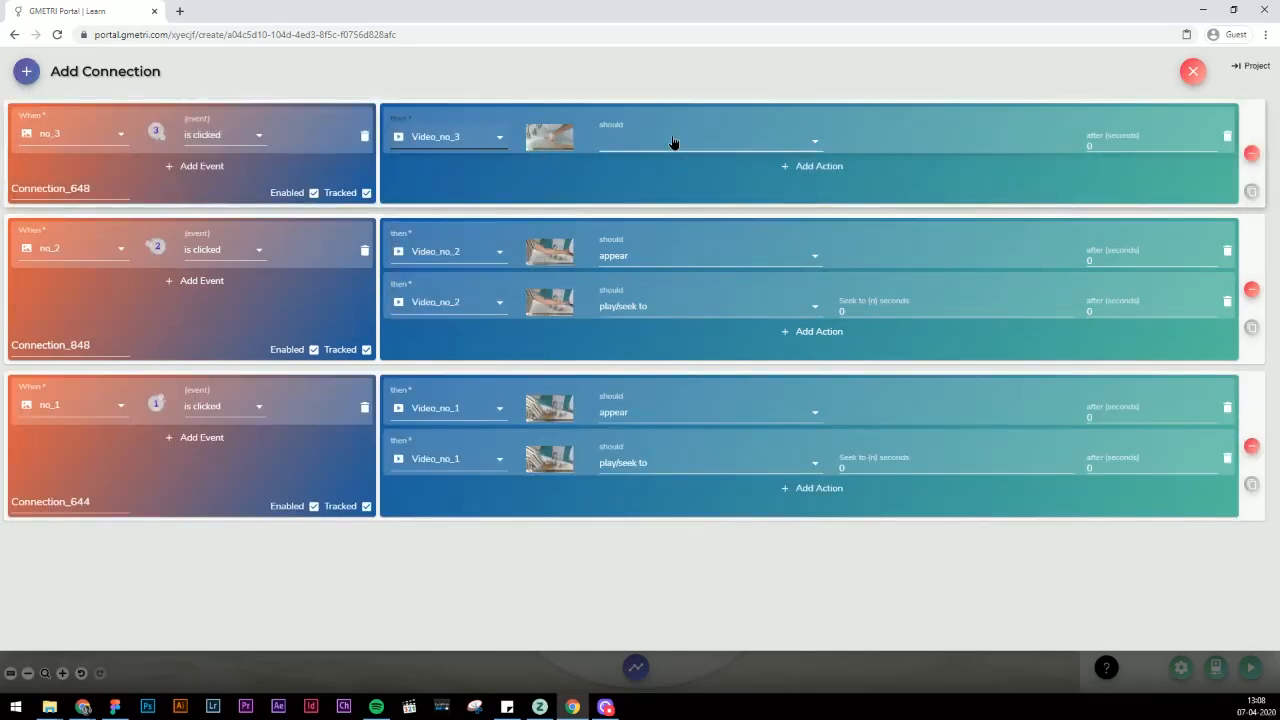
Add a second action to the no_3 connection making Video_no_3 play/seek to 0 seconds.
click(817, 170)
click(455, 188)
click(490, 331)
click(705, 191)
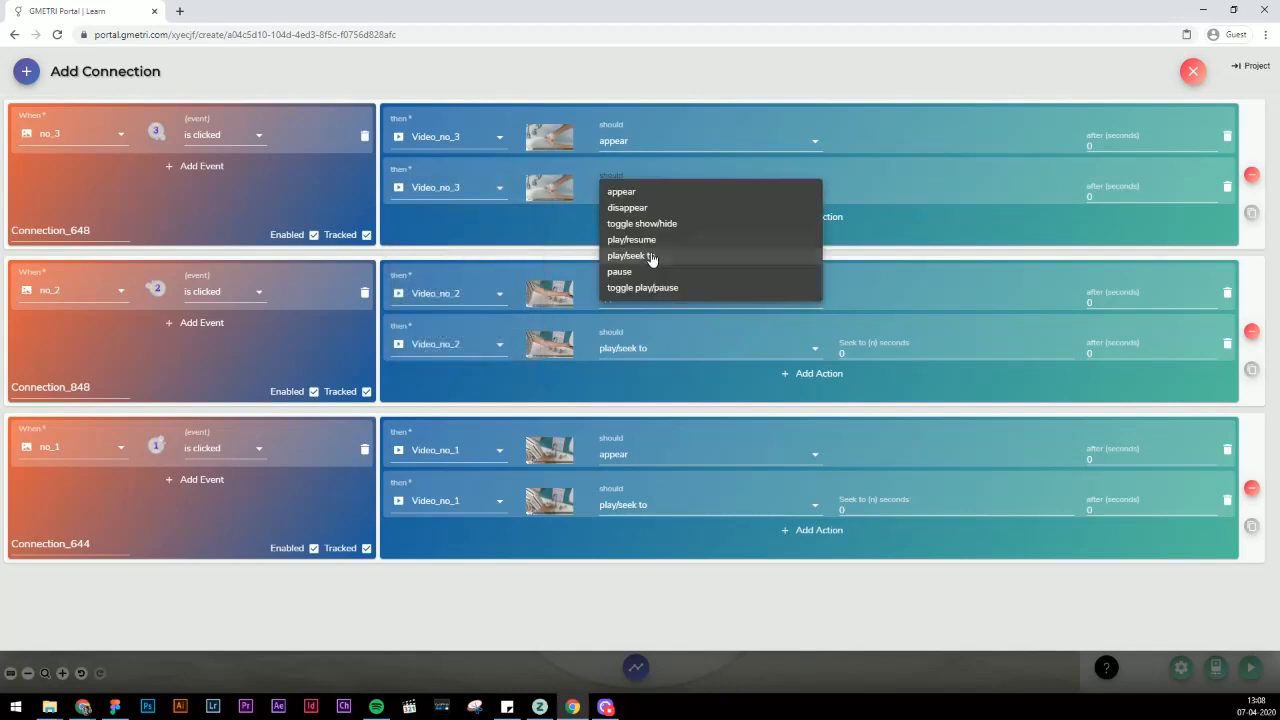
click(645, 250)
Add a connection so that when no_4 is clicked, Video_no_4 should appear.
click(26, 72)
click(75, 133)
click(57, 197)
click(233, 135)
click(215, 130)
click(450, 136)
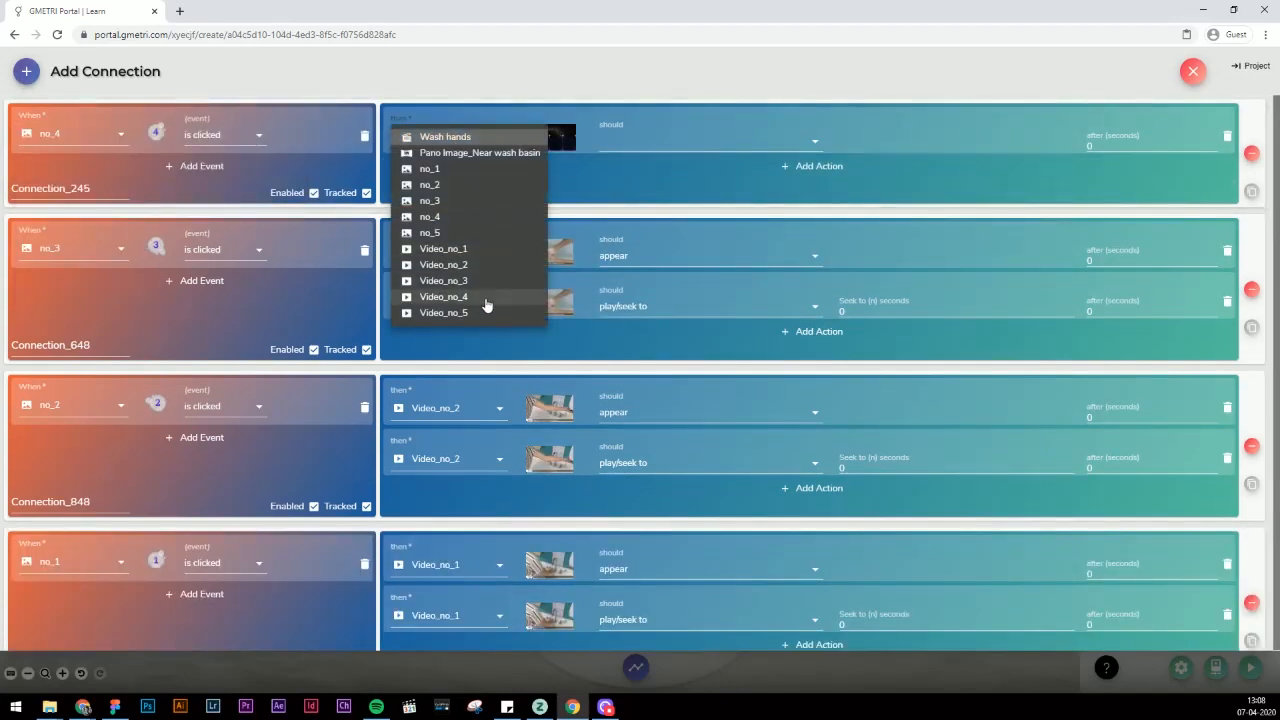
click(470, 294)
click(705, 140)
click(640, 134)
Add a second action to the no_4 connection making Video_no_4 play/seek to 0 seconds.
click(732, 178)
click(455, 191)
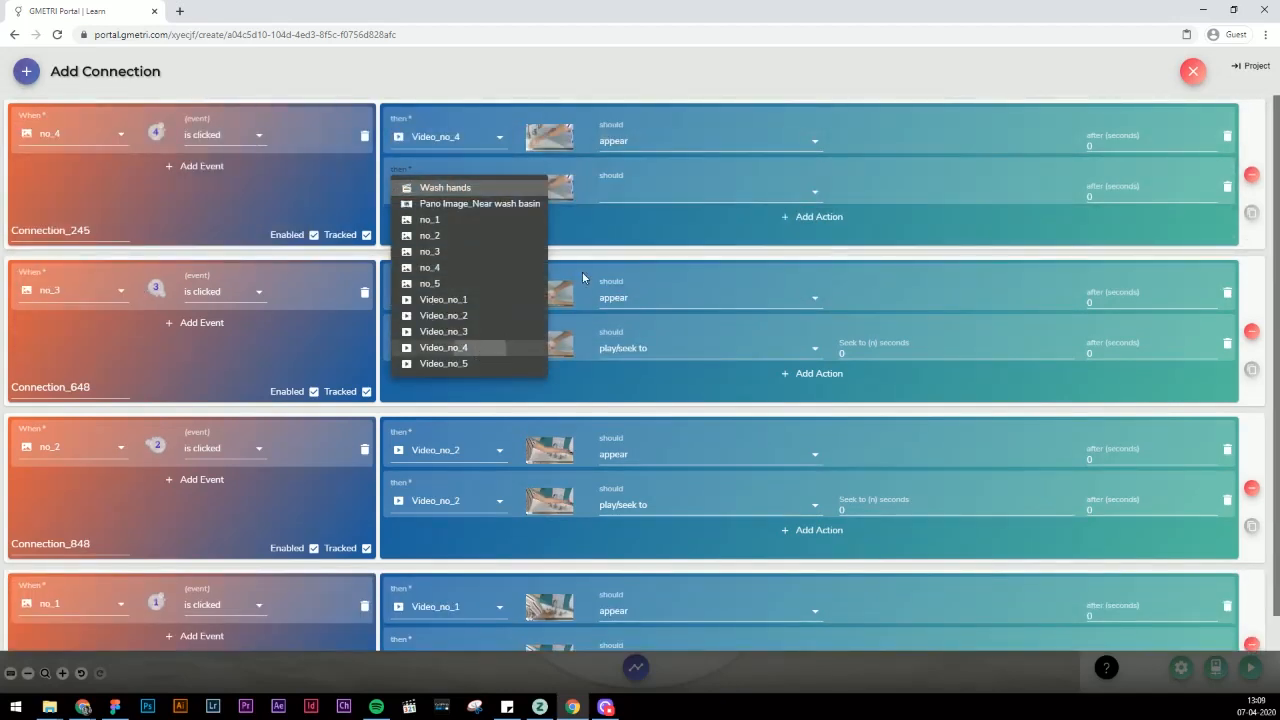
click(457, 348)
click(705, 191)
click(645, 252)
Add a connection so that when no_5 is clicked, Video_no_5 should appear.
click(26, 72)
click(80, 134)
click(75, 293)
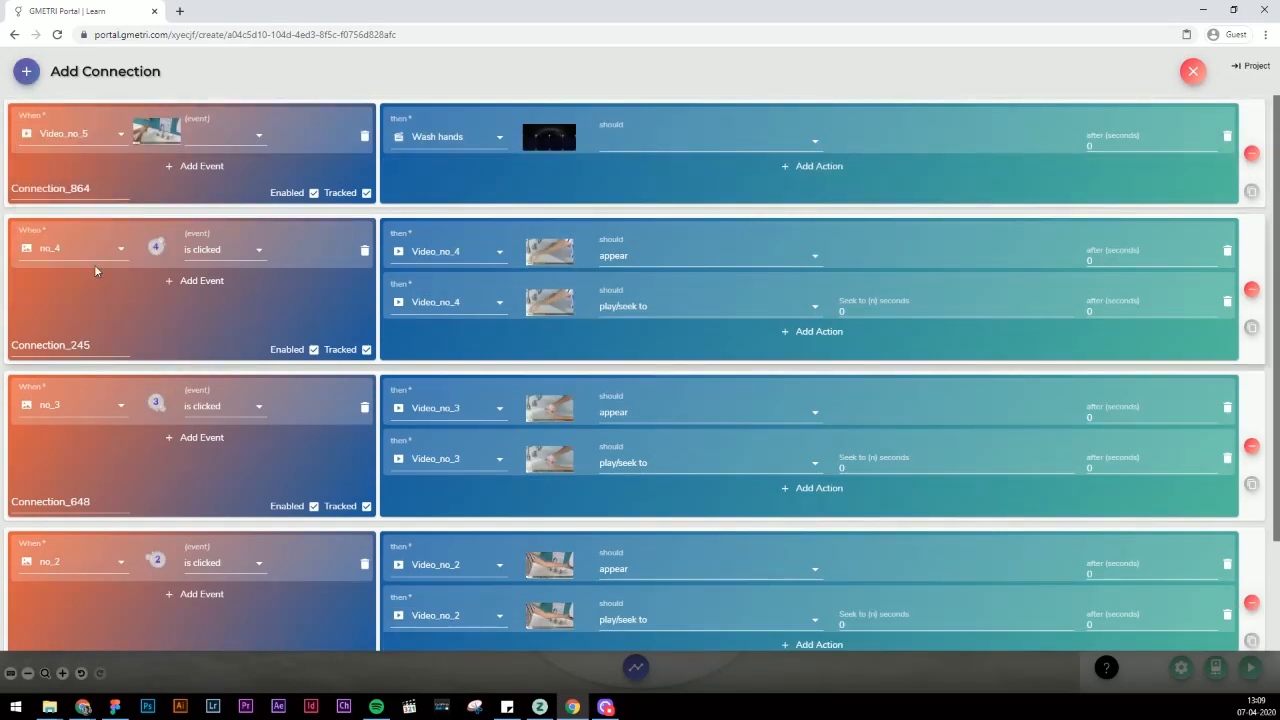
click(75, 134)
click(62, 153)
click(228, 136)
click(222, 135)
click(470, 142)
click(492, 312)
click(645, 142)
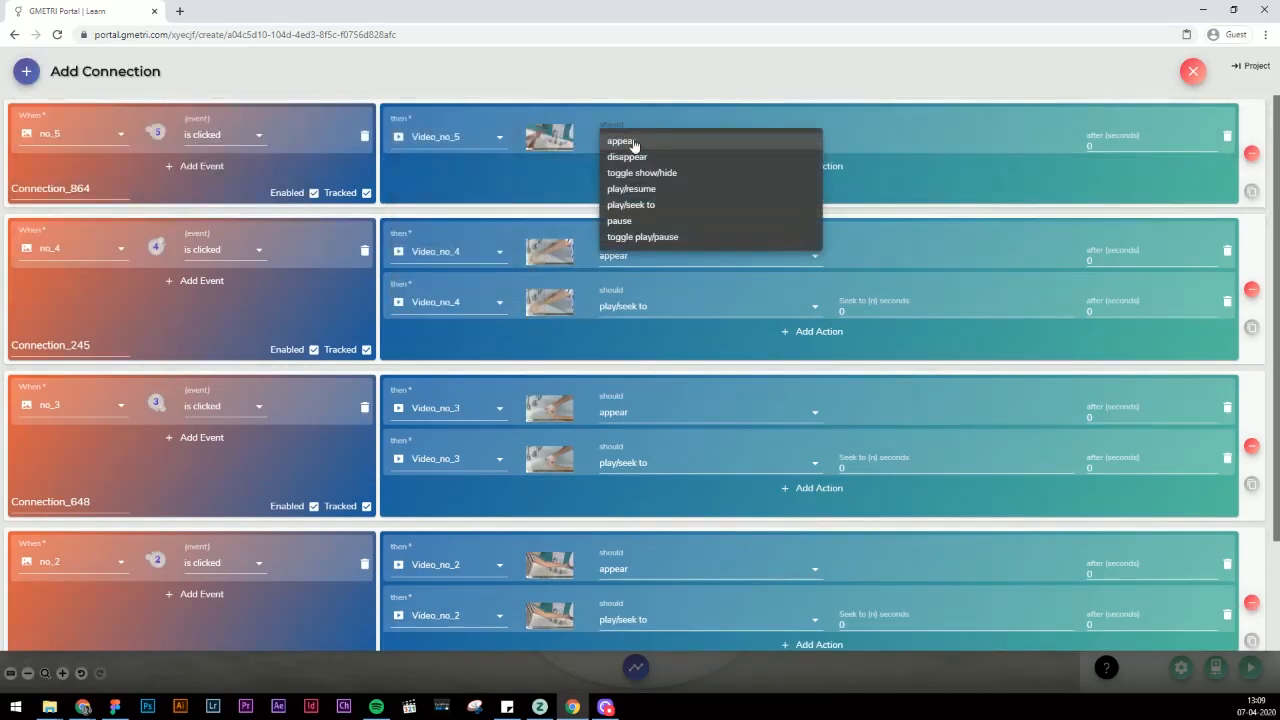
click(634, 143)
Add a second action to the no_5 connection making Video_no_5 play/seek to 0 seconds, and return to the scene.
click(800, 167)
click(440, 191)
click(460, 363)
click(647, 194)
click(631, 254)
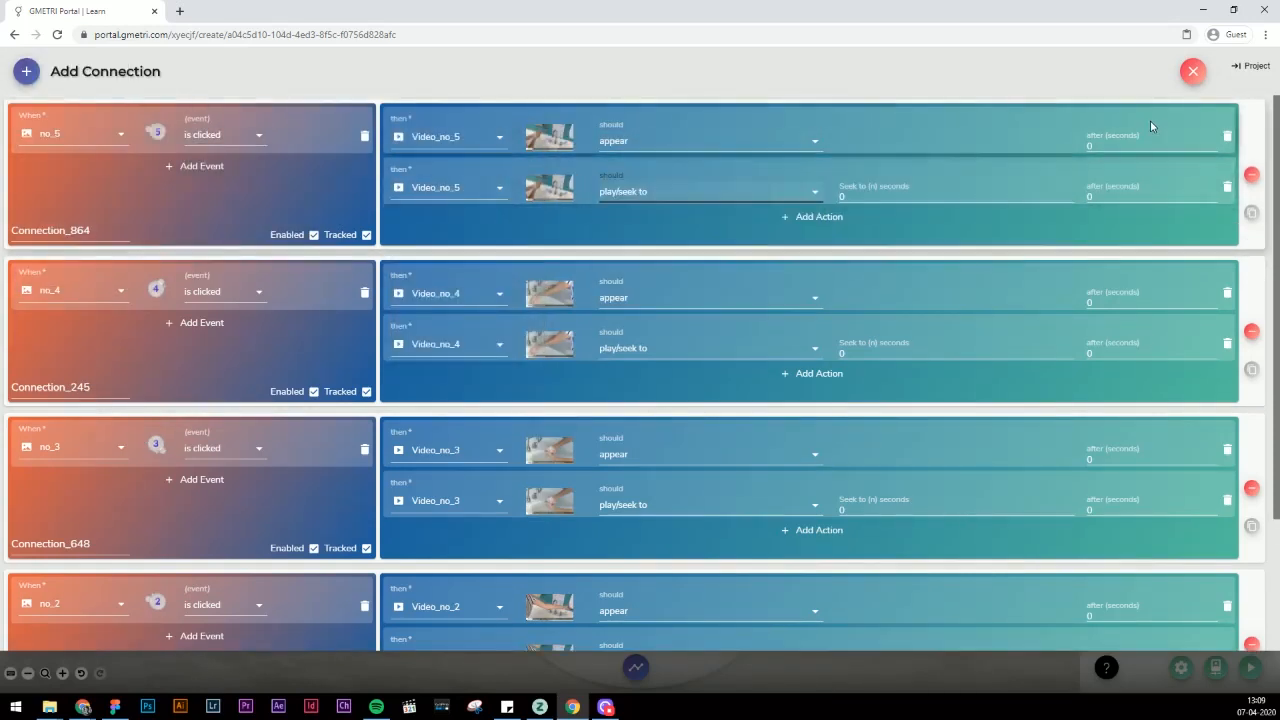
click(1192, 71)
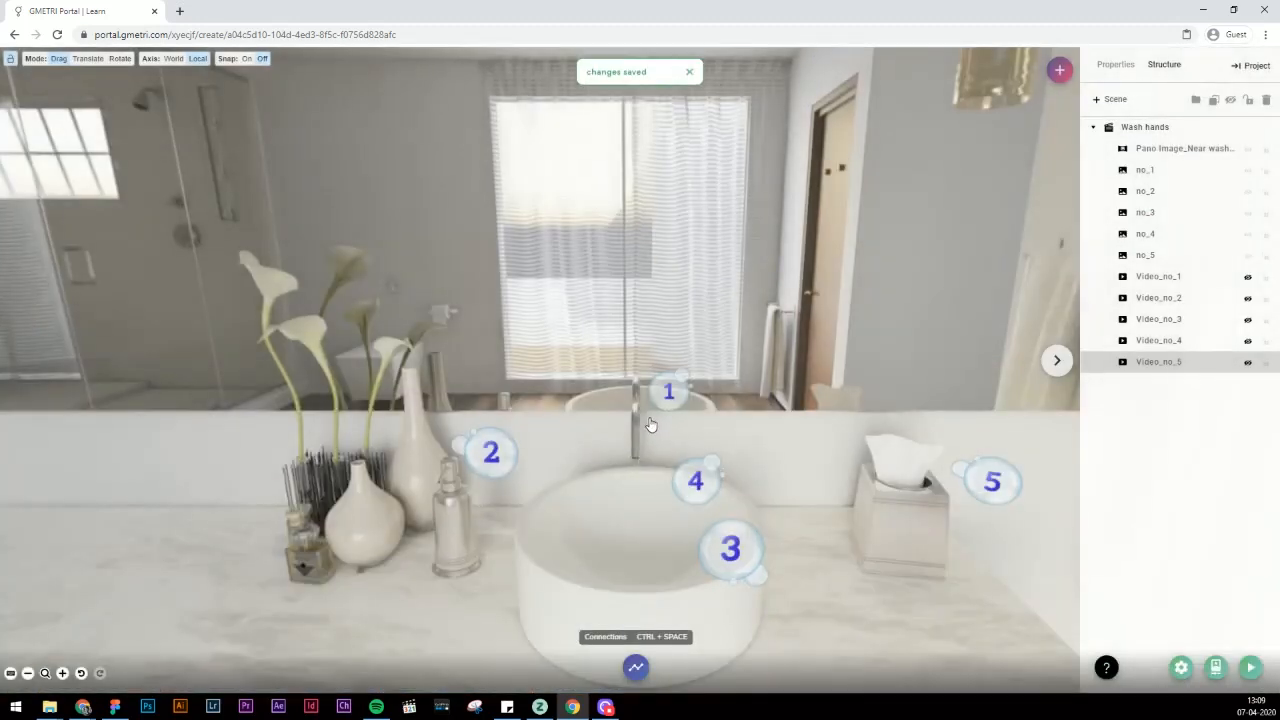
Preview the experience in a new window, trigger the videos with the numbered bubbles, and return to the editor.
click(1262, 668)
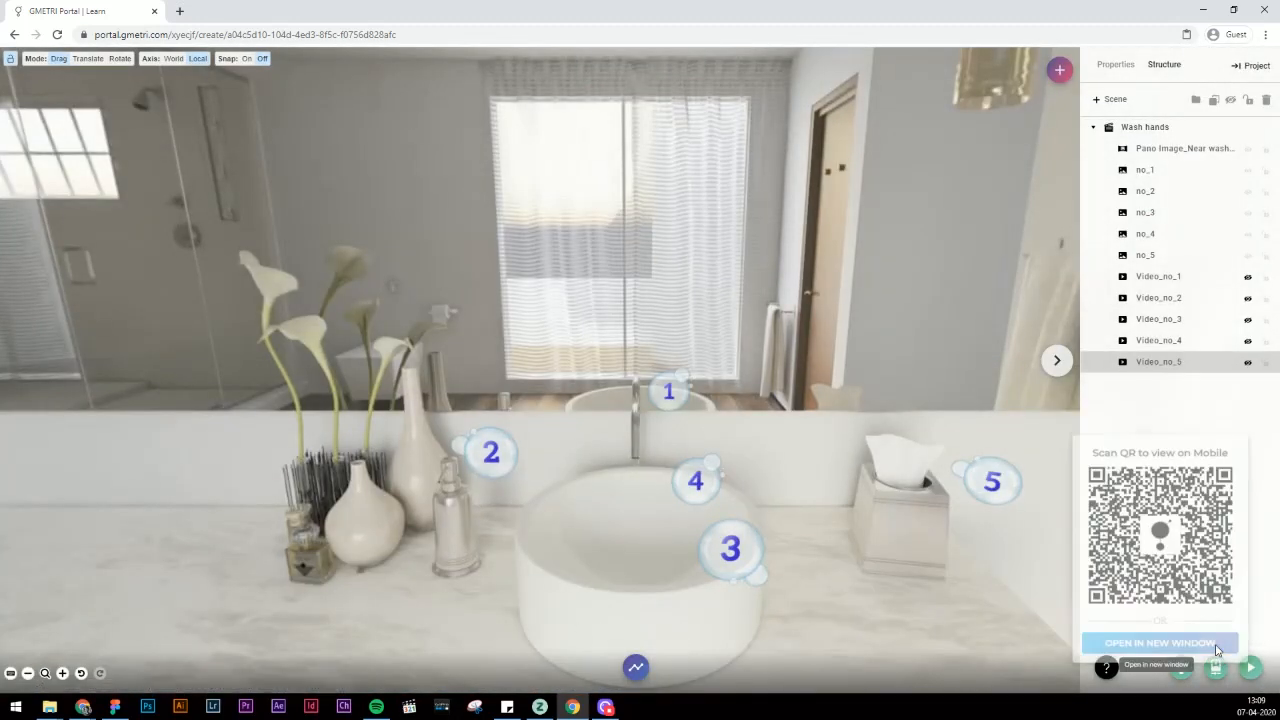
click(1130, 643)
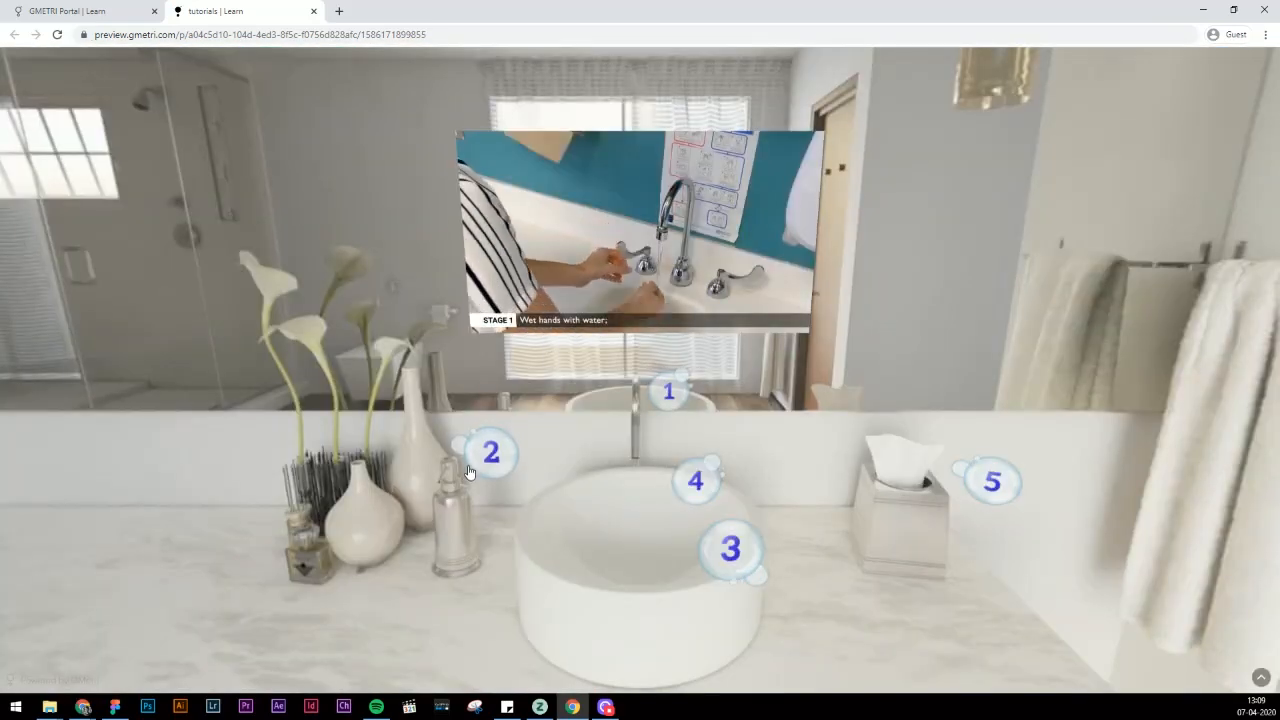
click(519, 451)
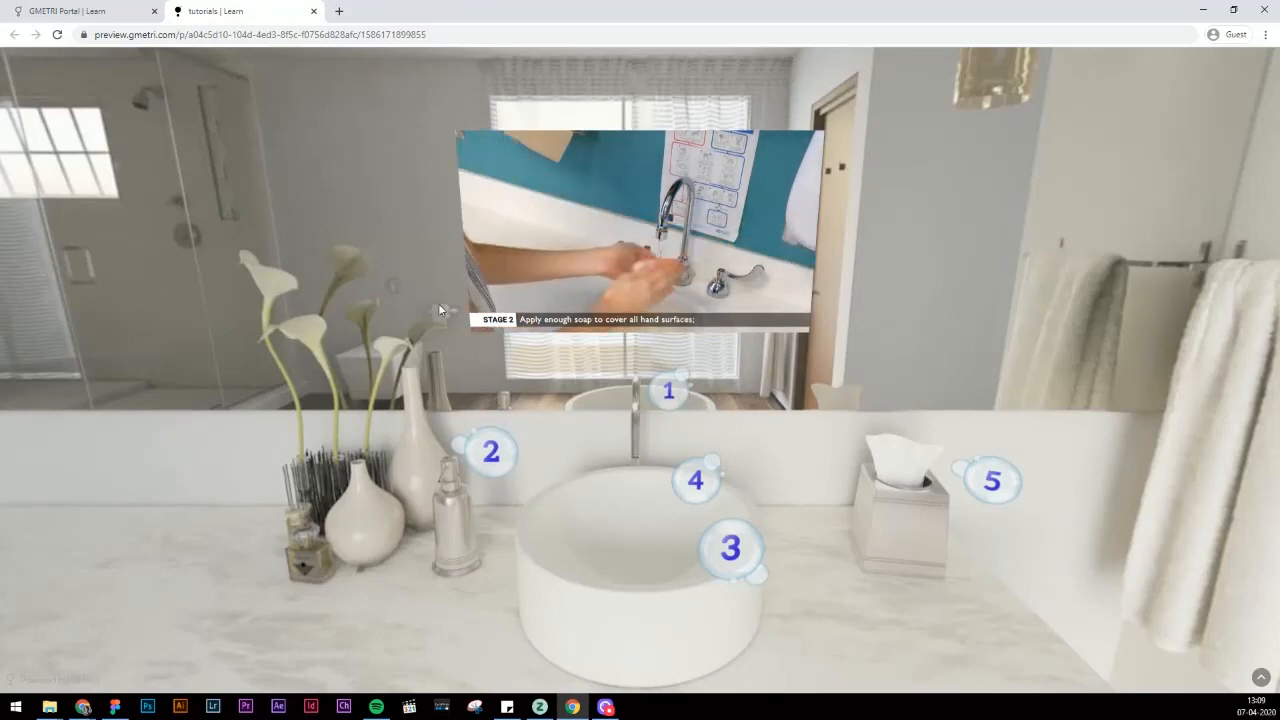
click(700, 482)
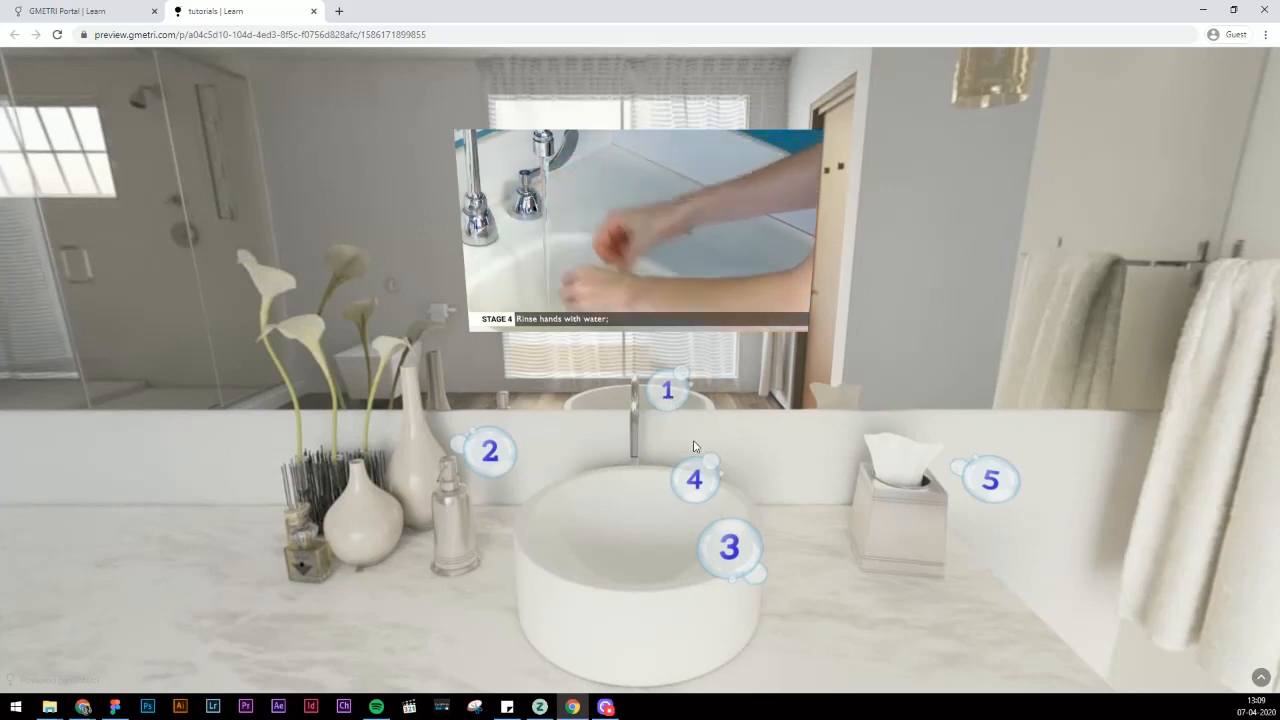
click(313, 11)
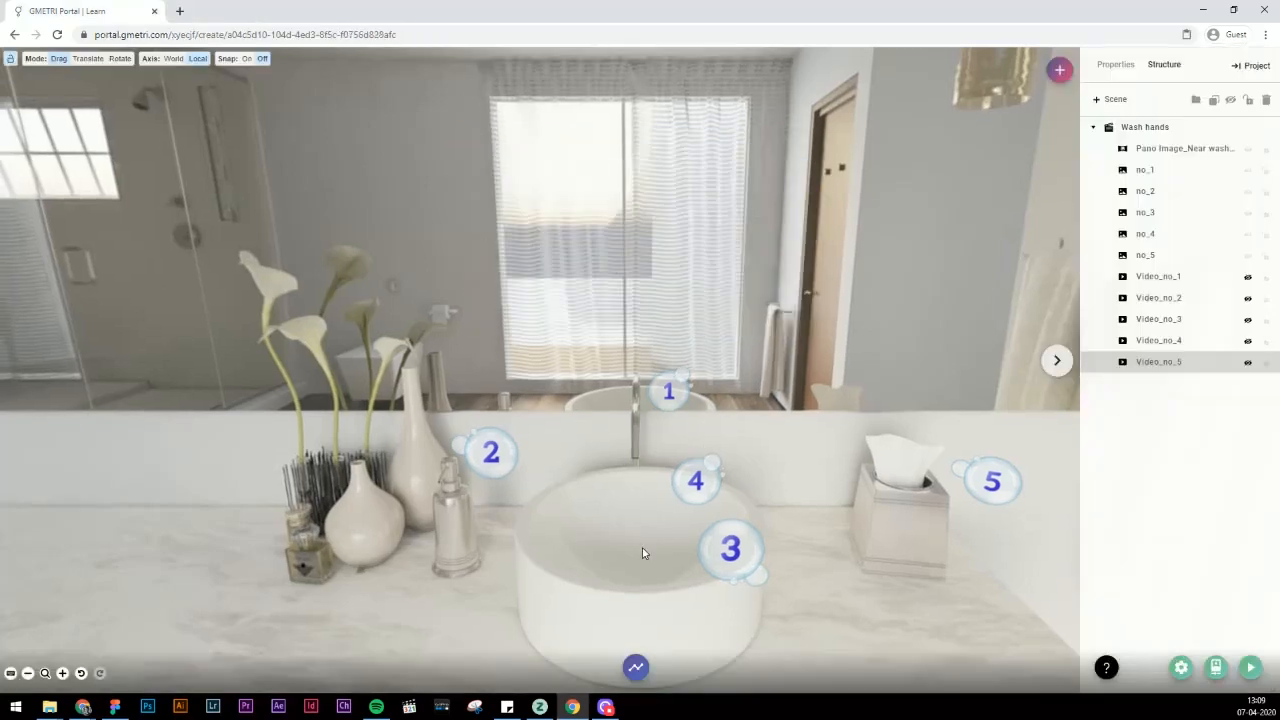
Add another connection with no_1 as its first event object and no_2 as the second.
click(634, 668)
click(27, 78)
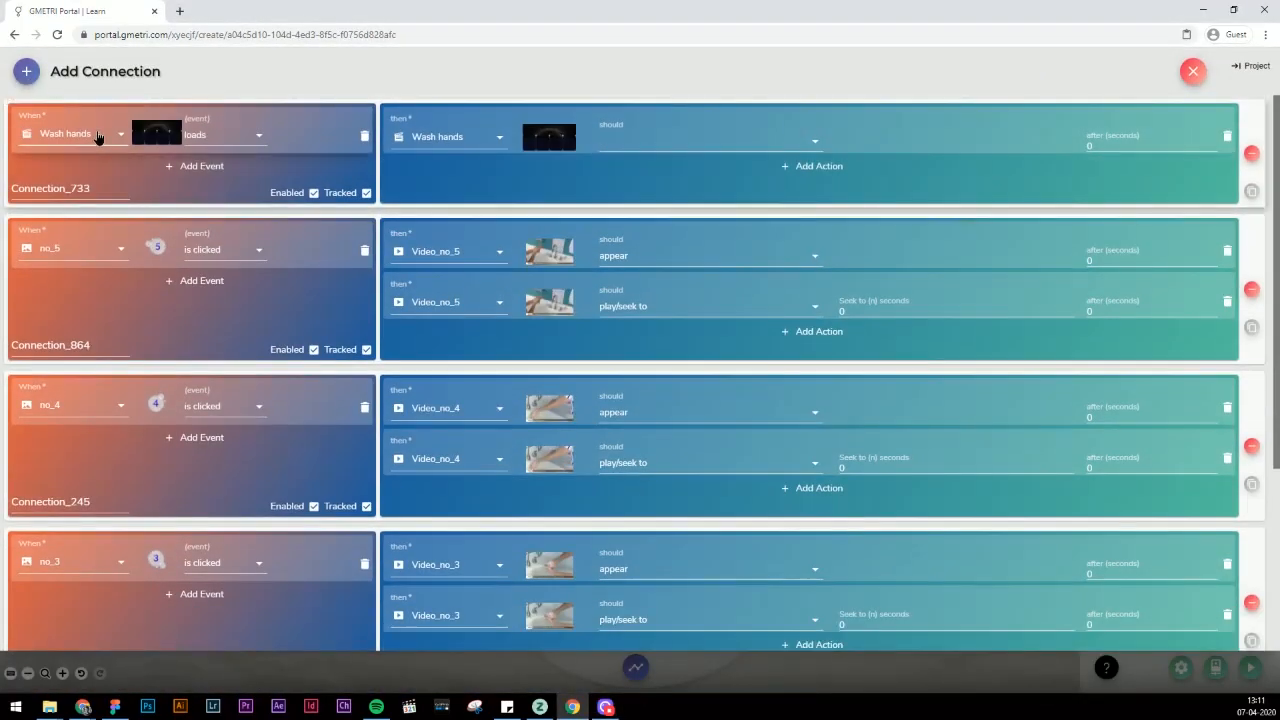
click(95, 133)
click(63, 146)
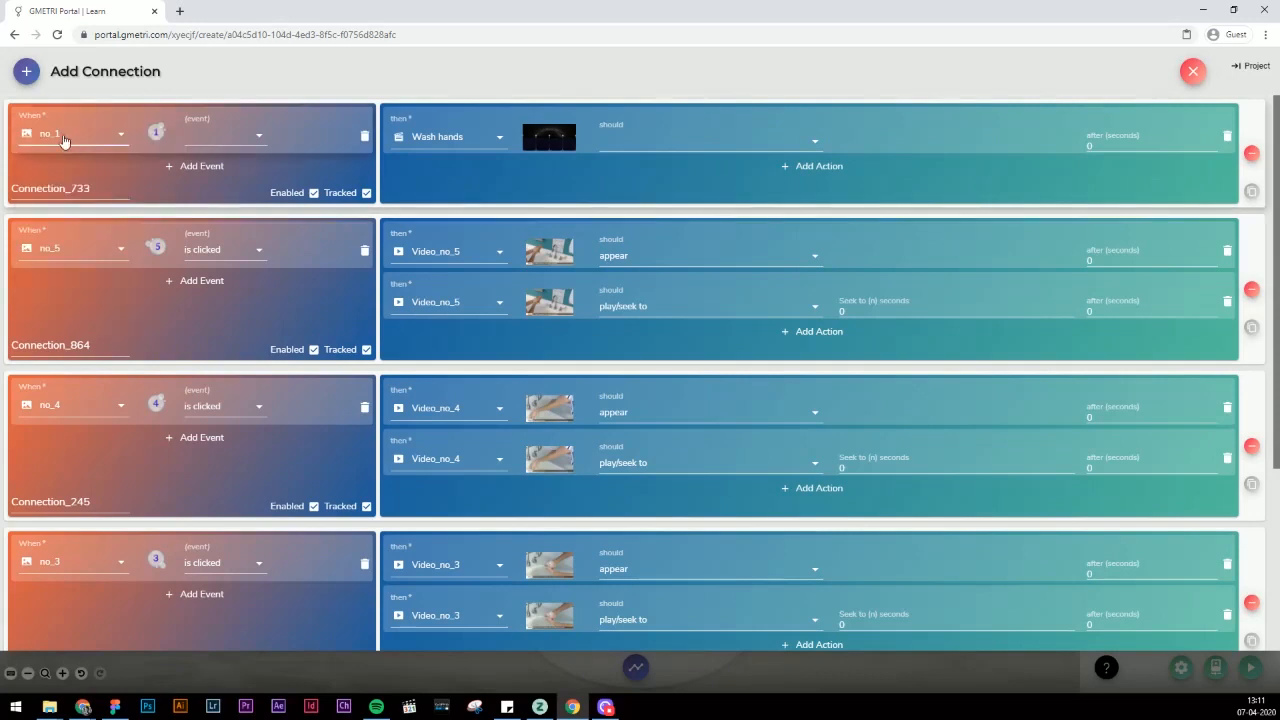
click(196, 165)
click(75, 184)
click(60, 228)
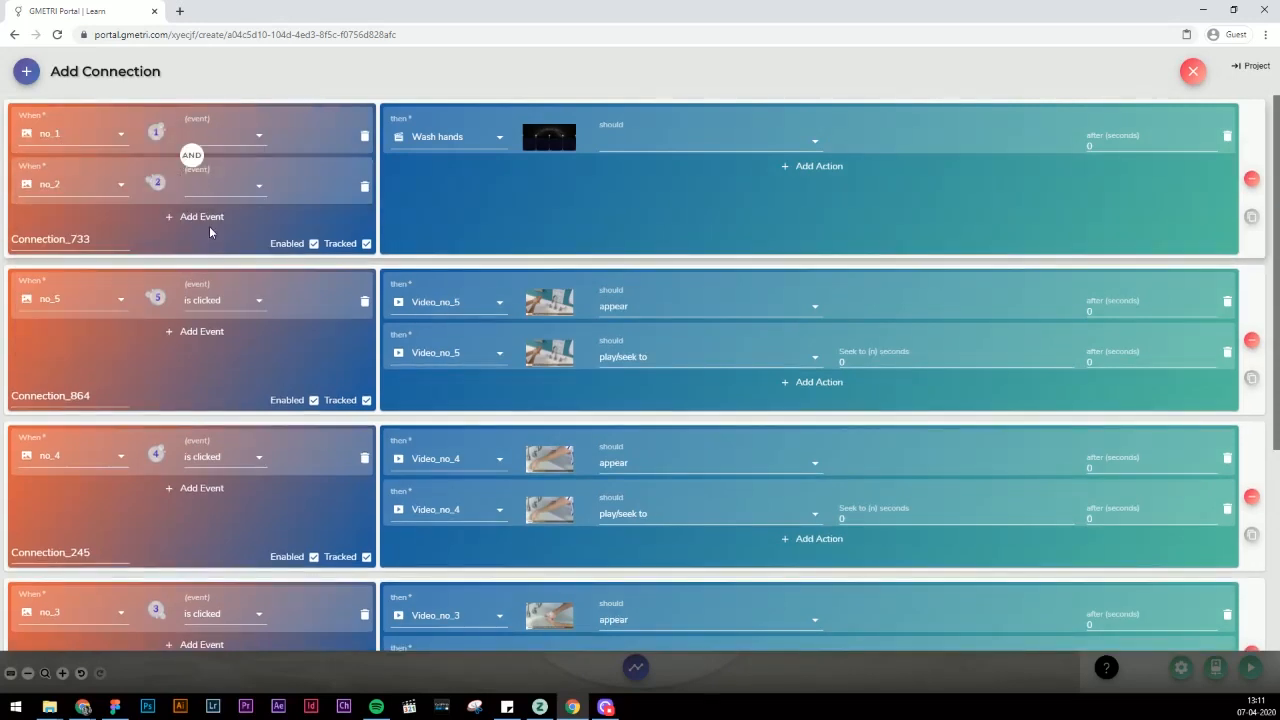
Add three more events to the new connection, for no_3, no_4 and no_5.
click(201, 216)
click(80, 236)
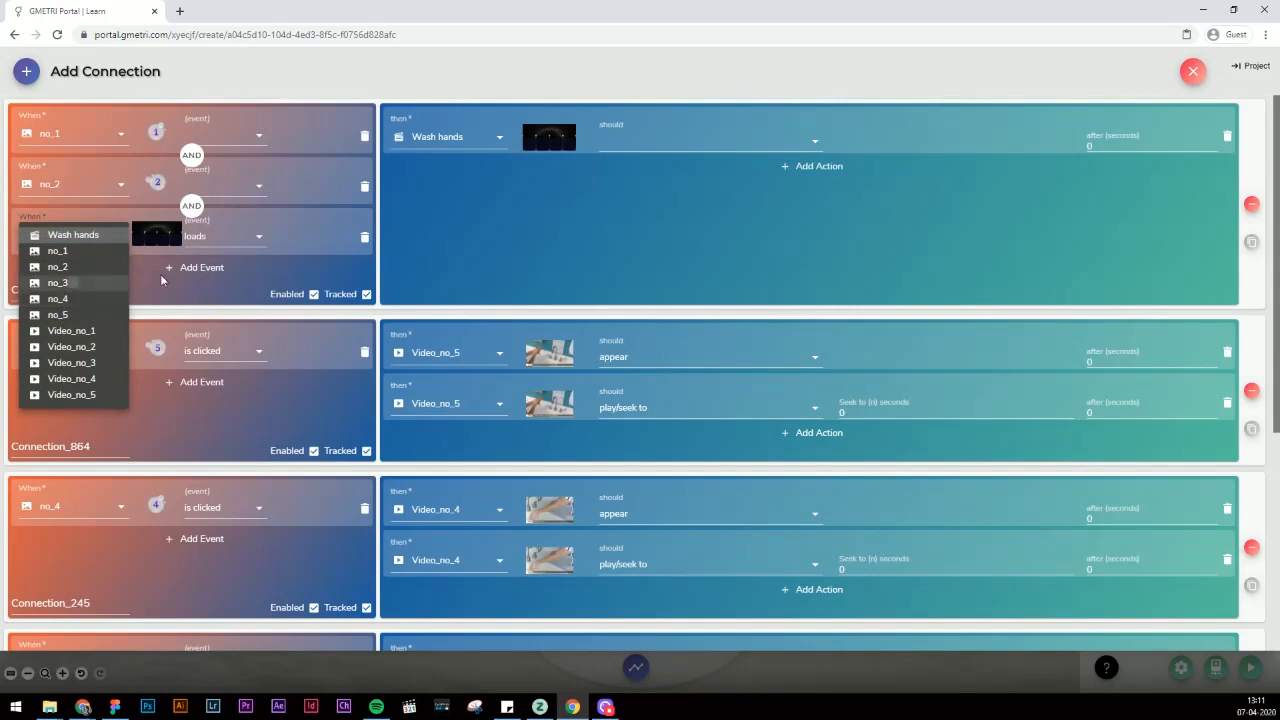
click(165, 270)
click(80, 287)
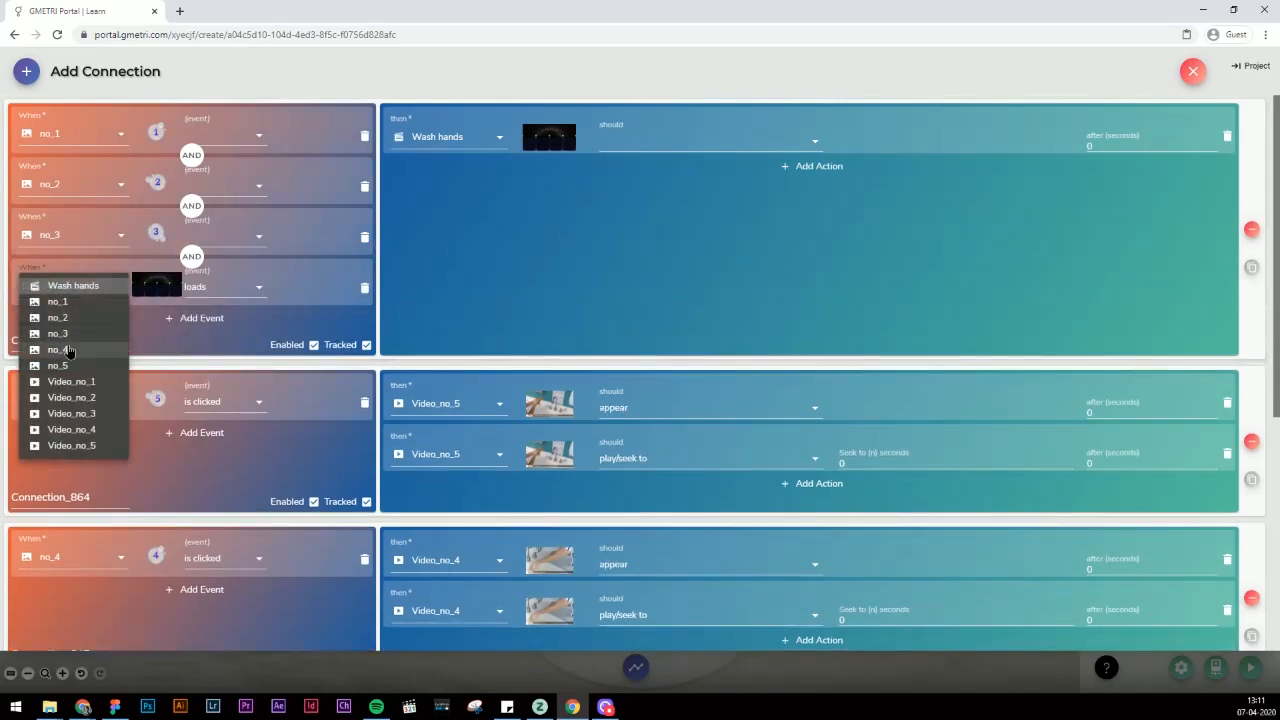
click(68, 350)
click(196, 318)
click(80, 337)
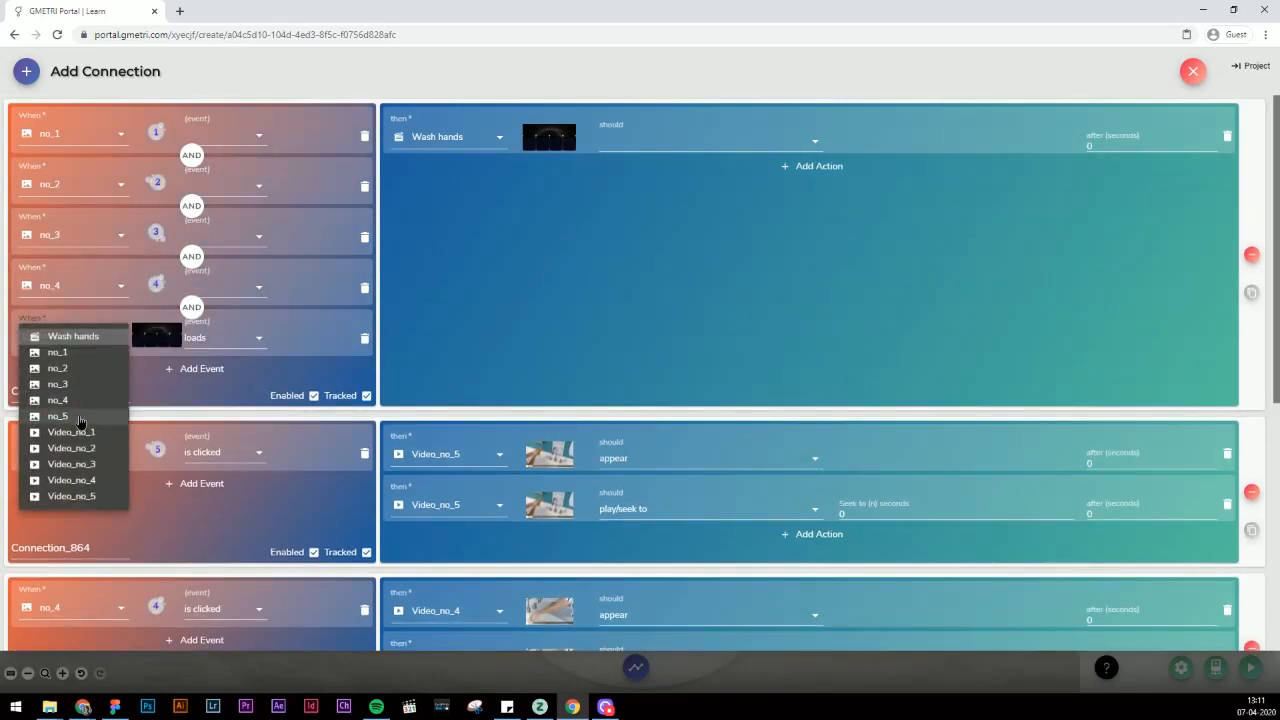
click(80, 416)
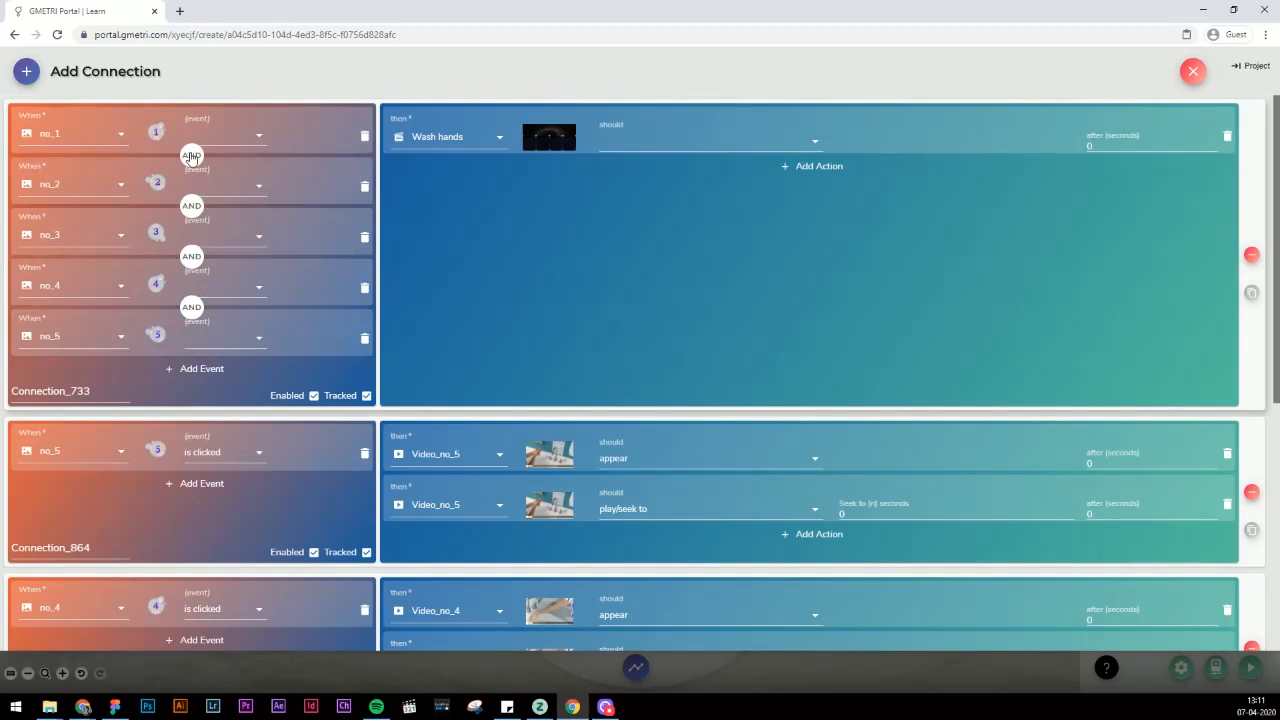
Combine the new connection's five events with OR and set each one, no_1 through no_5, to is clicked.
click(234, 137)
click(233, 136)
click(239, 188)
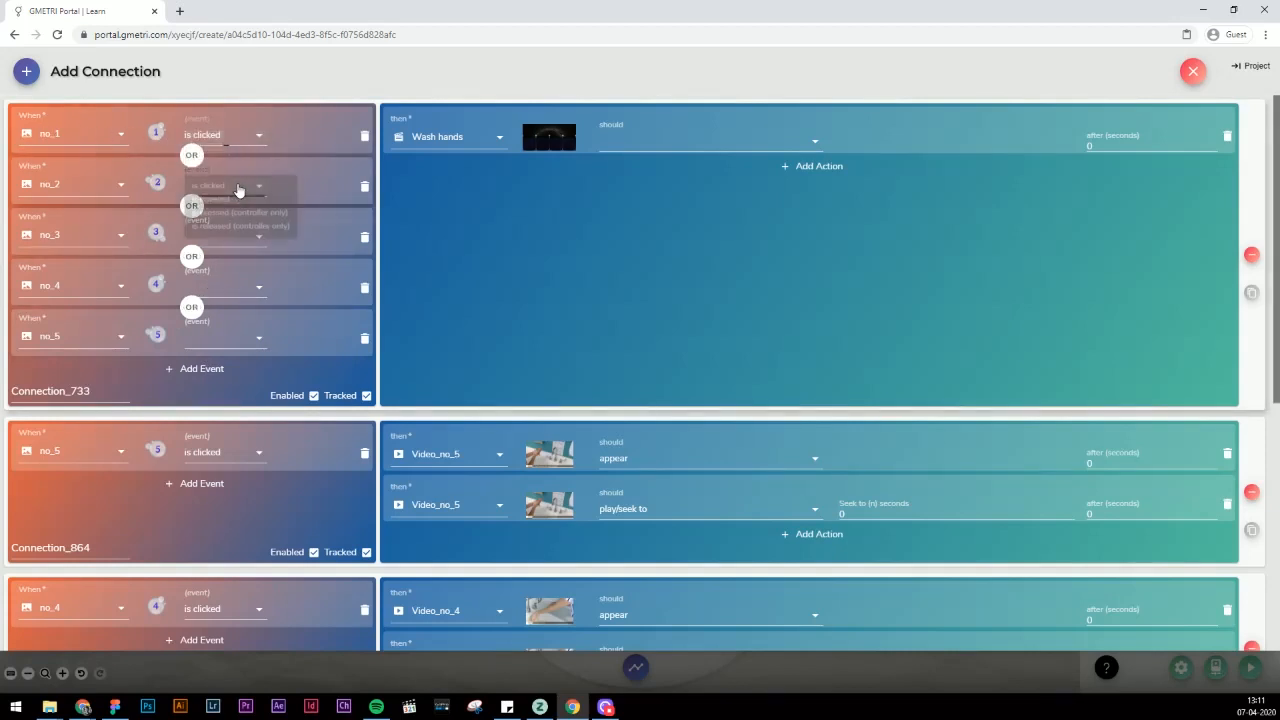
click(238, 189)
click(228, 236)
click(228, 237)
click(228, 287)
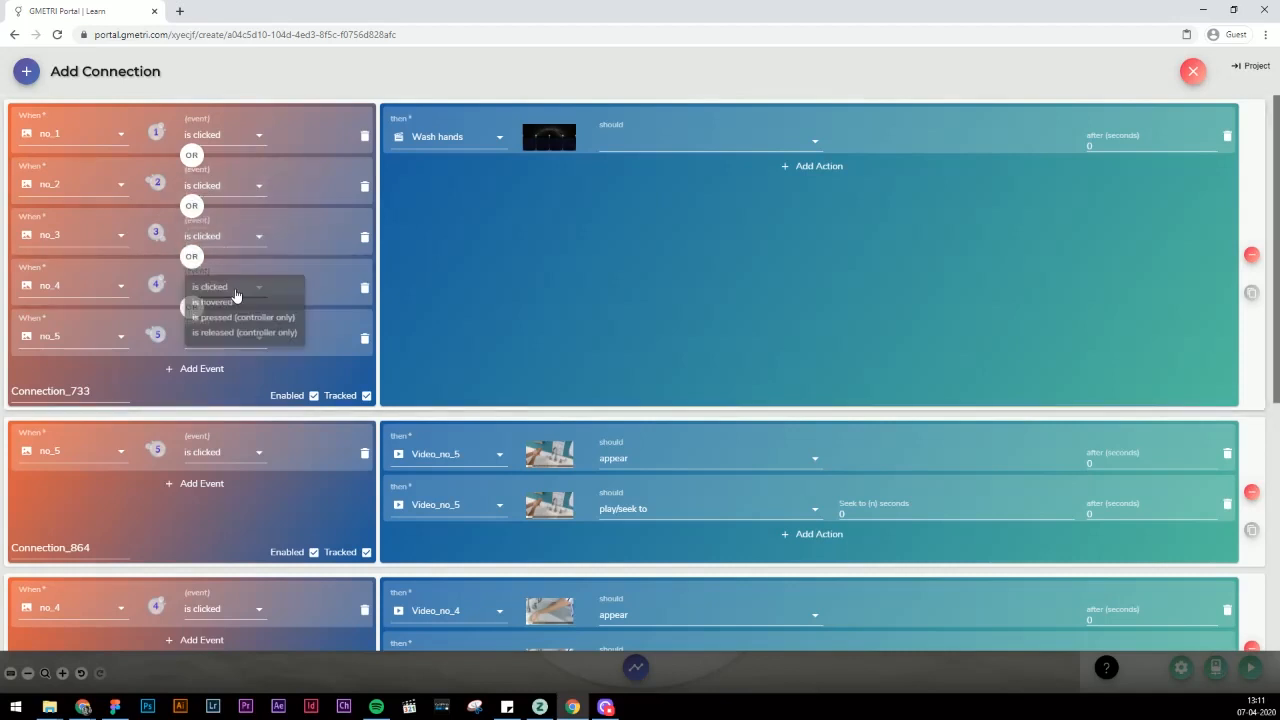
click(230, 288)
click(237, 338)
click(234, 338)
Make Video_no_1 and Video_no_2 disappear as the first two actions of the connection triggered by any of the five bubbles.
click(453, 140)
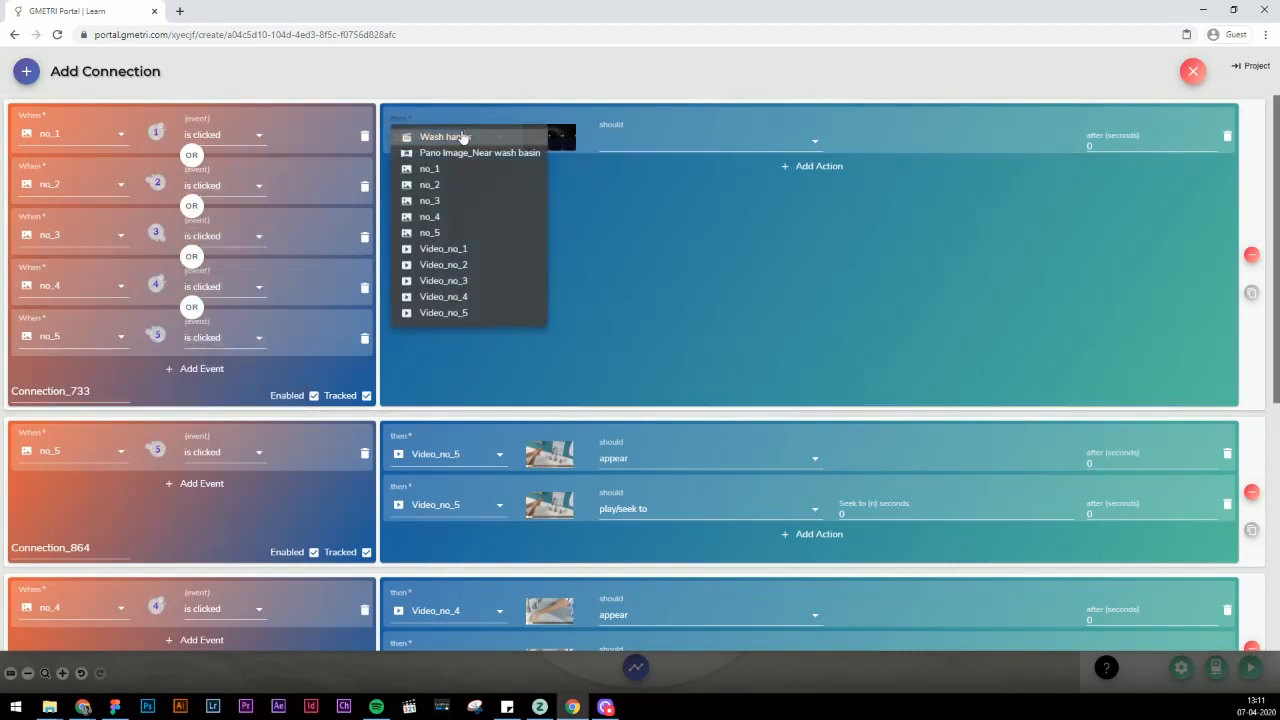
click(470, 250)
click(663, 138)
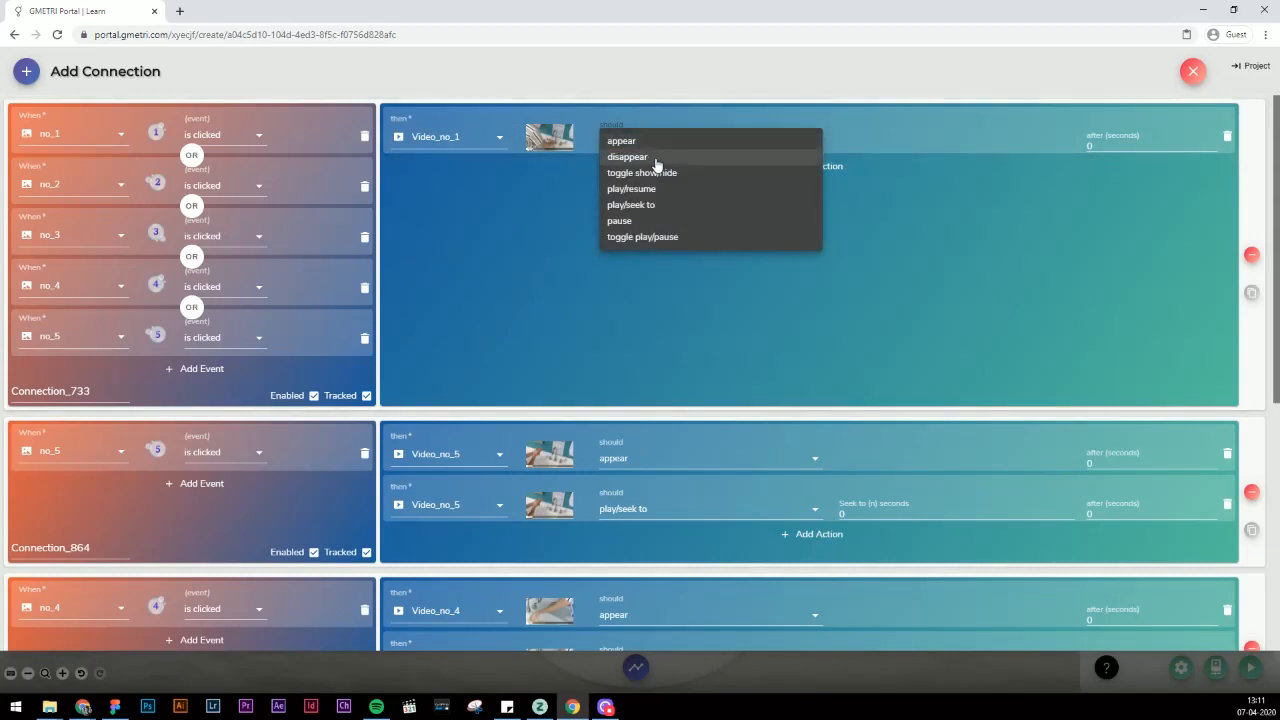
click(790, 152)
click(810, 166)
click(448, 190)
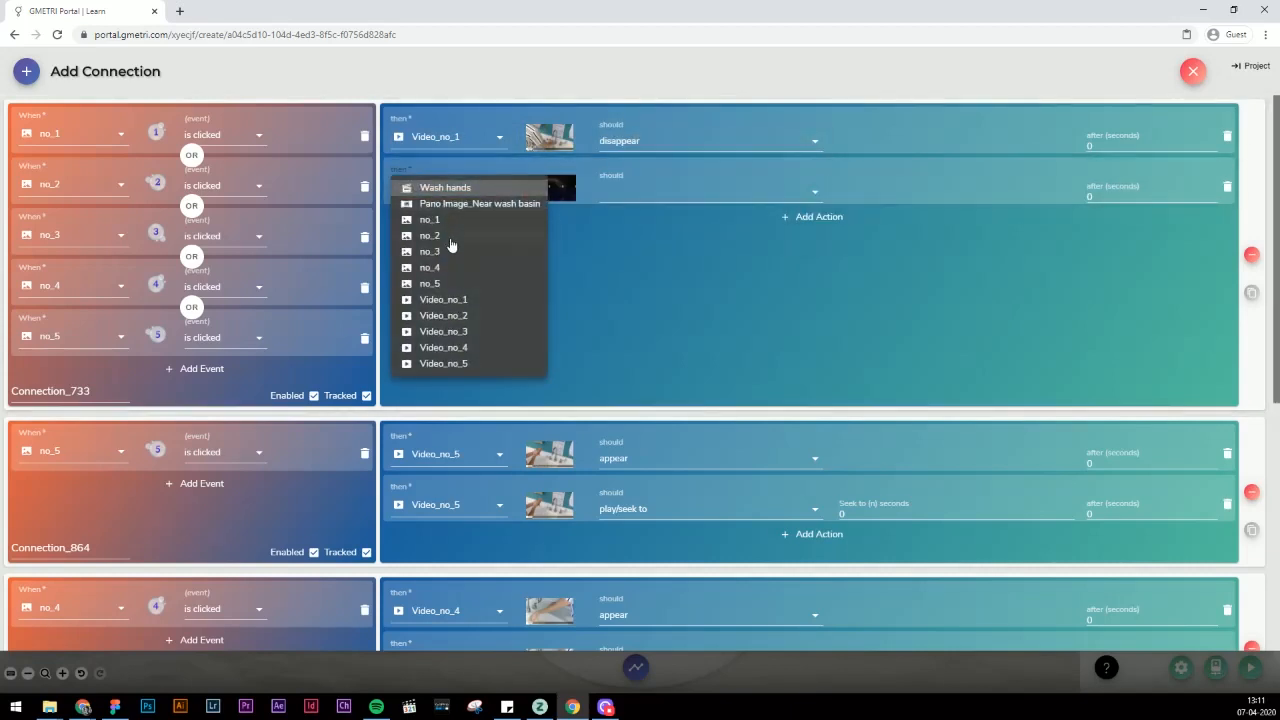
click(449, 315)
click(660, 191)
click(643, 208)
Add two more actions to the same connection that make Video_no_3 and Video_no_4 disappear.
click(810, 216)
click(448, 240)
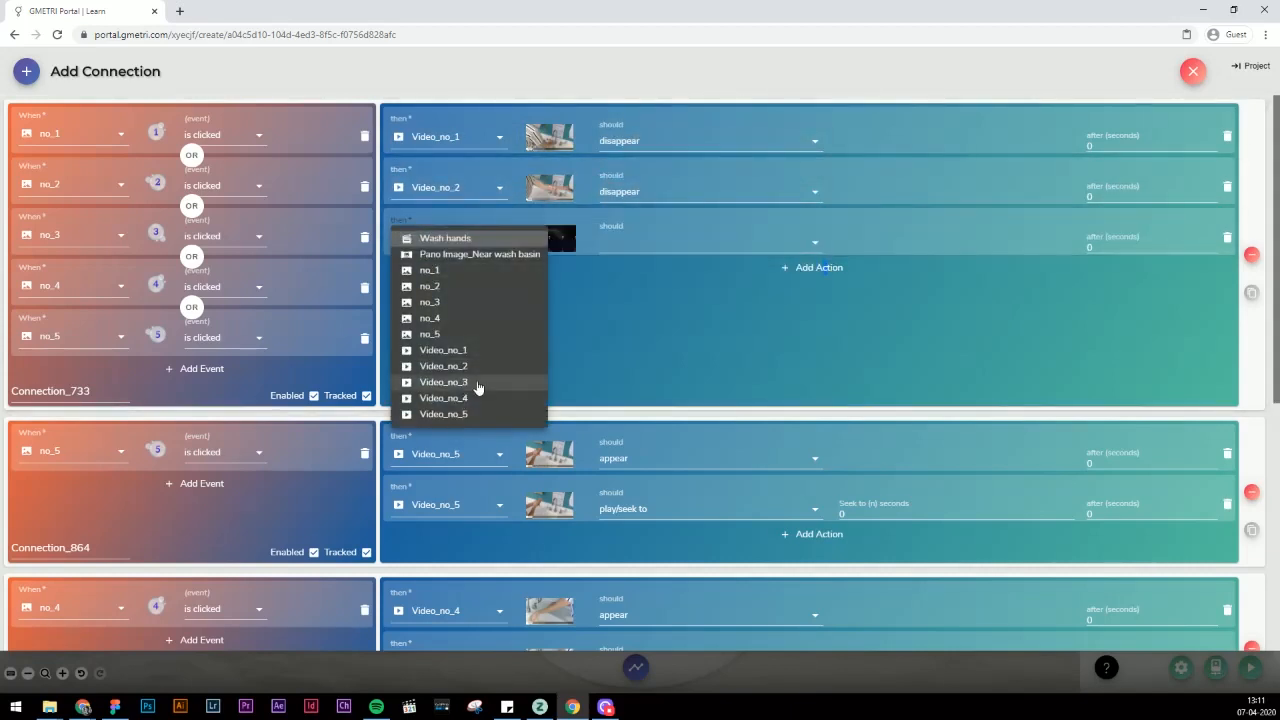
click(455, 381)
click(660, 242)
click(668, 260)
click(812, 267)
click(455, 289)
click(470, 449)
click(660, 292)
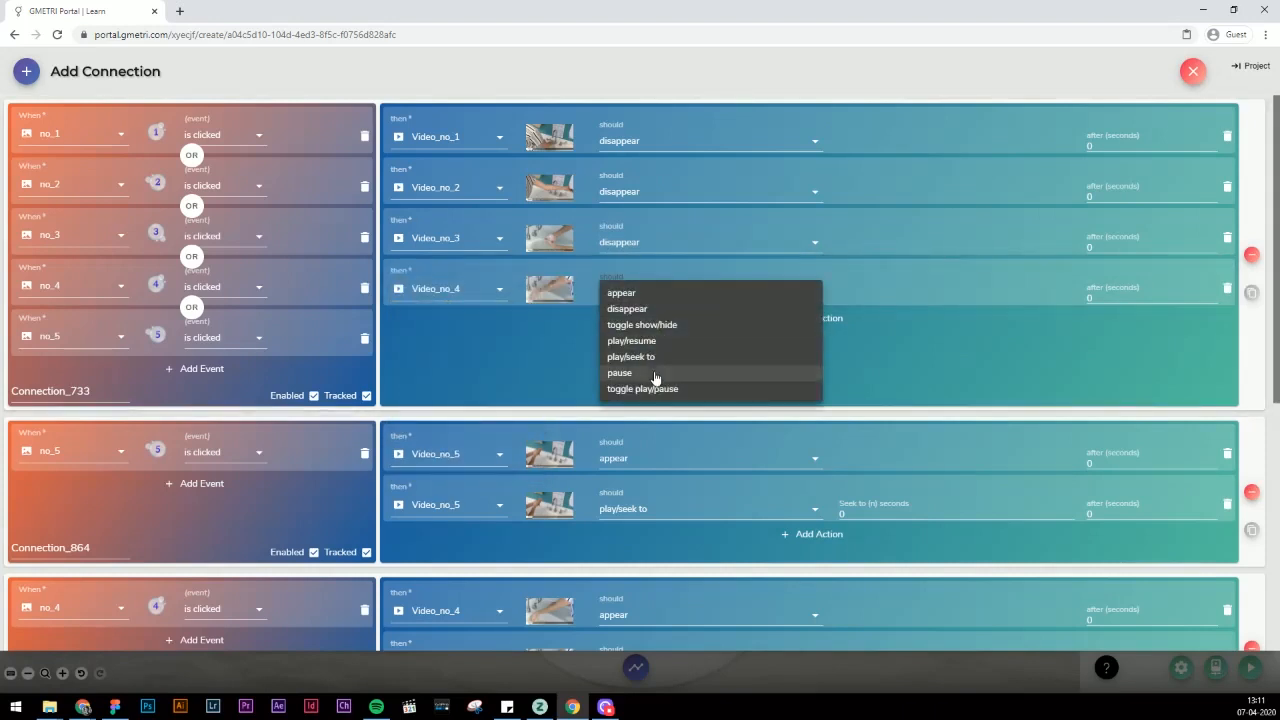
click(630, 306)
Add a fifth action to the connection that makes Video_no_5 disappear.
click(812, 318)
click(448, 339)
click(470, 517)
click(660, 343)
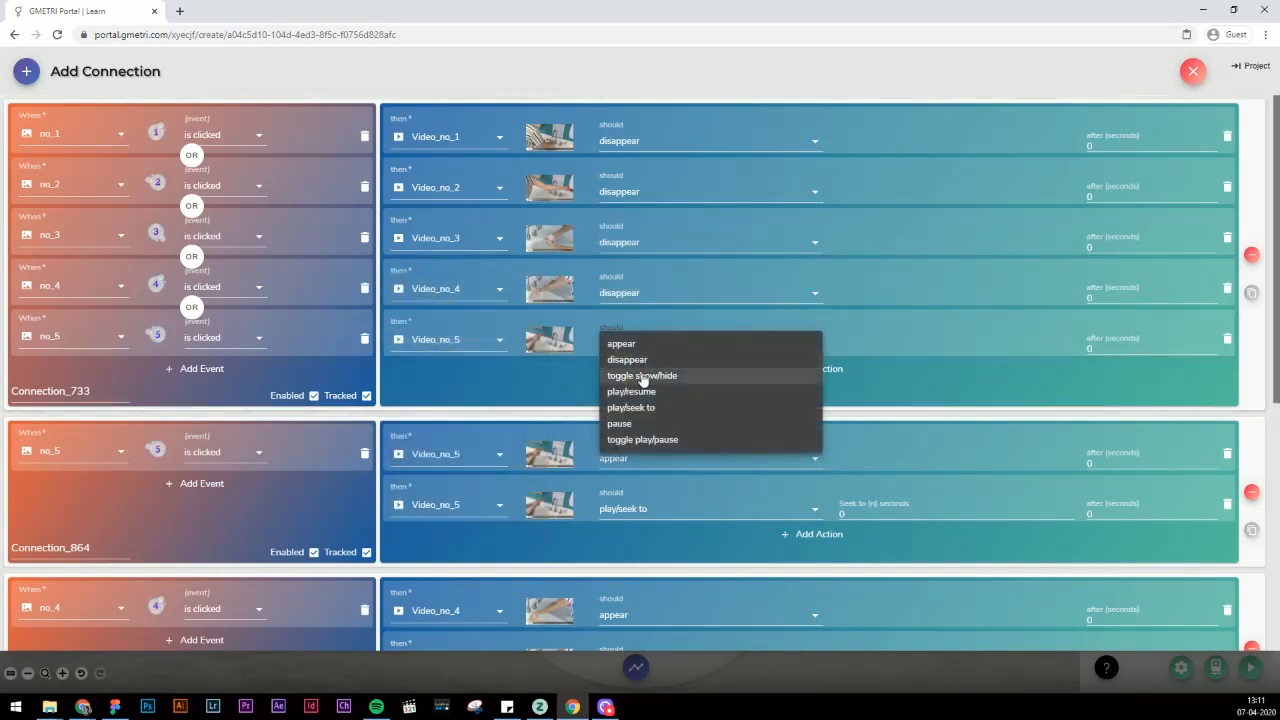
click(645, 360)
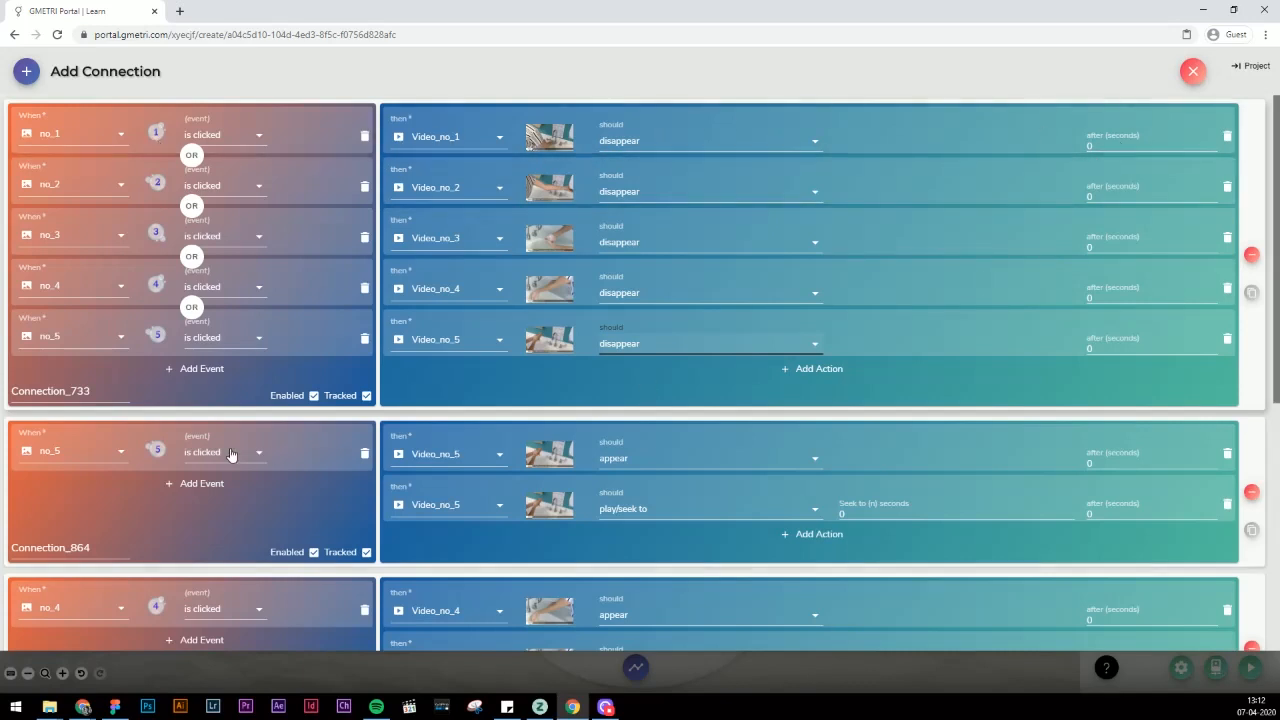
Delay the appear and play/seek to actions of Video_no_1 and Video_no_2 by 0.1 seconds each.
scroll(225, 455, down, 3)
scroll(172, 296, up, 1)
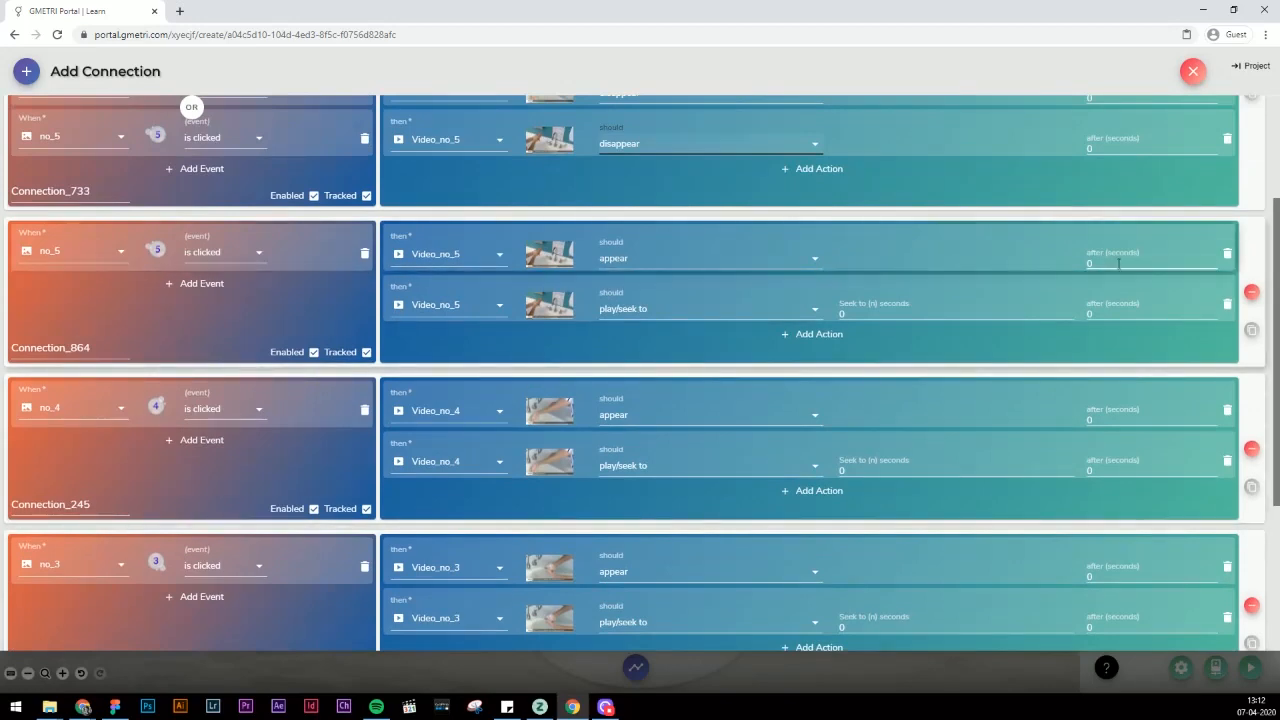
scroll(1055, 300, up, 3)
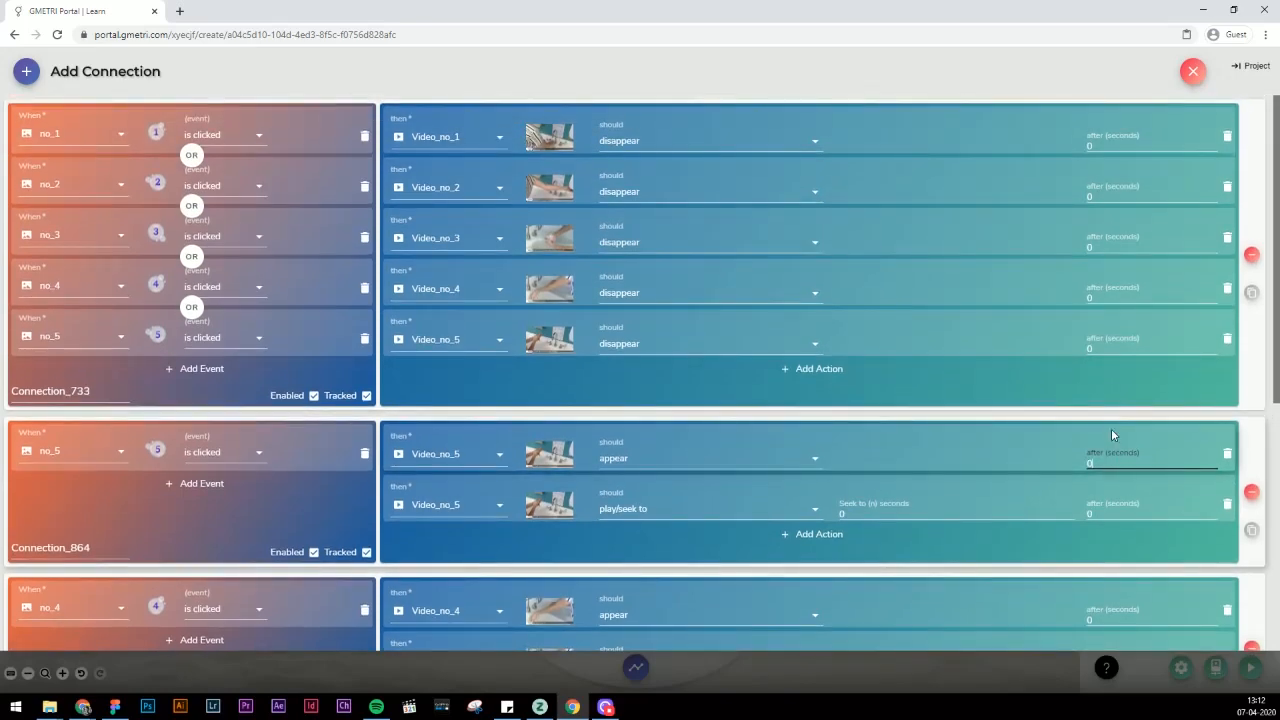
scroll(1038, 444, down, 1)
scroll(1033, 433, down, 3)
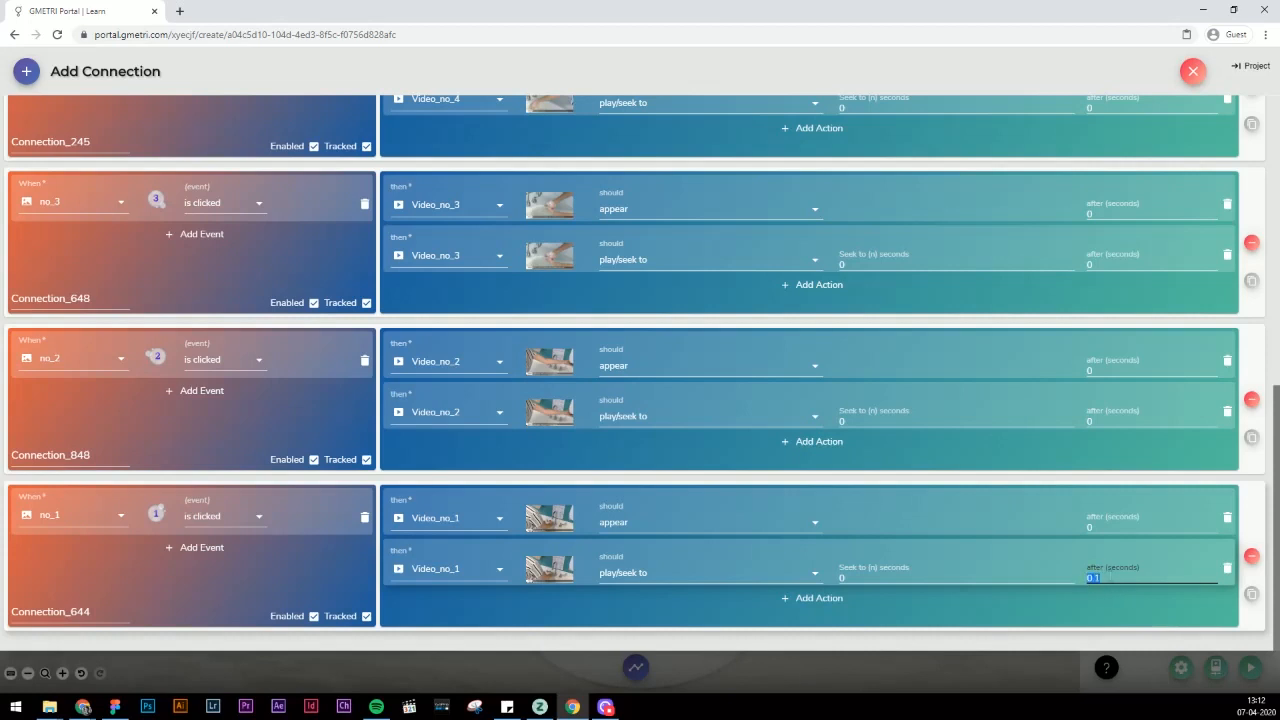
double_click(1108, 528)
text(0.1)
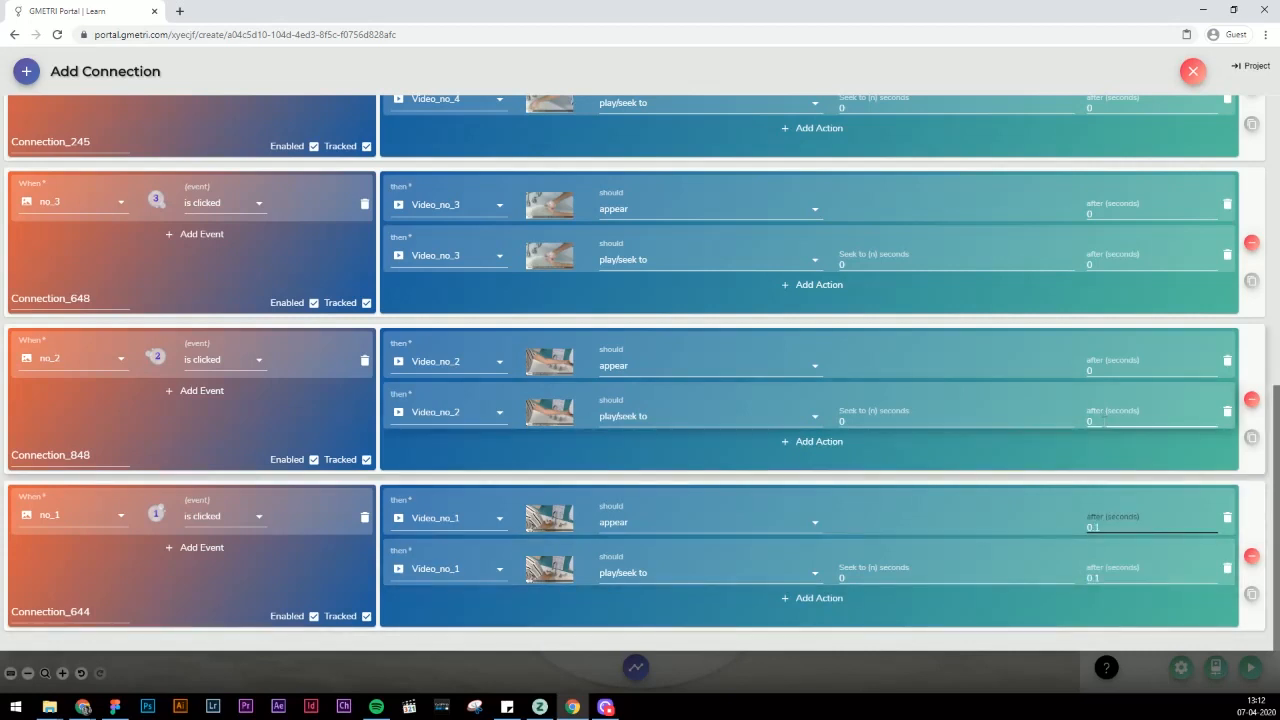
double_click(1104, 422)
text(0.1)
double_click(1105, 373)
text(0.1)
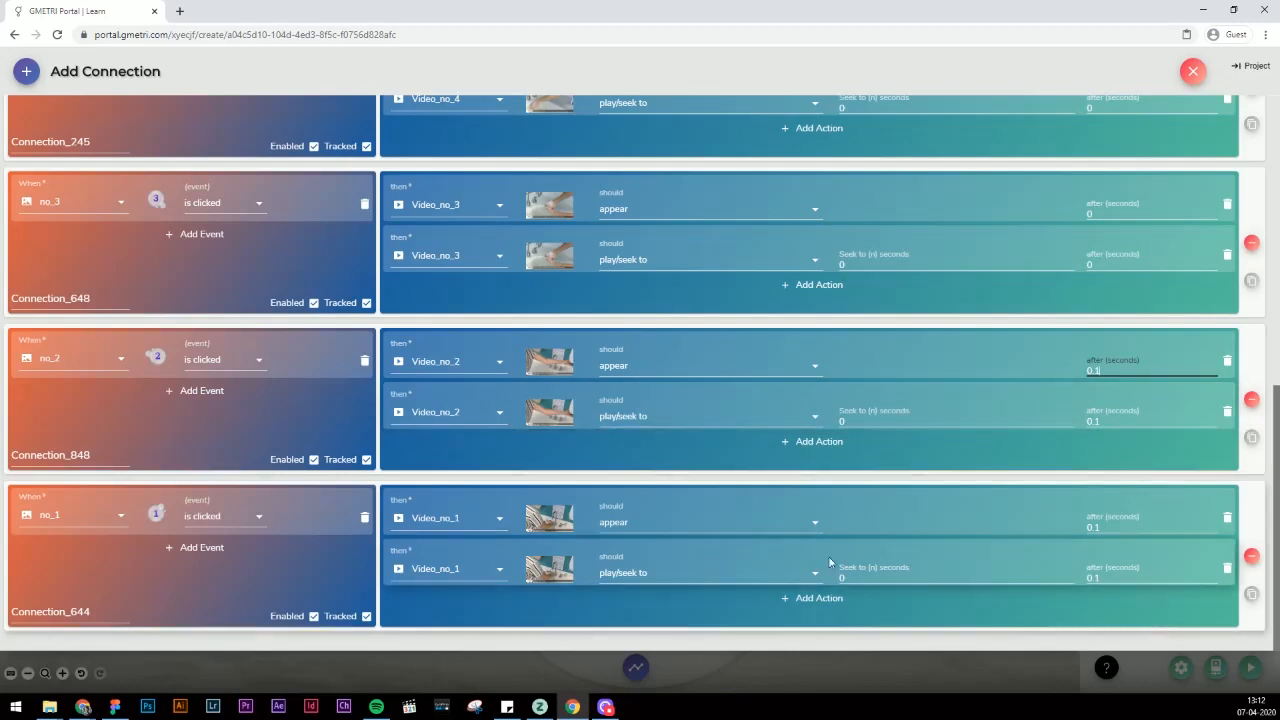
Set the delay of both Video_no_3 actions, appear and play/seek to, to 0.1 seconds.
scroll(1072, 526, up, 1)
double_click(1095, 331)
key(ctrl+v)
double_click(1095, 281)
key(ctrl+v)
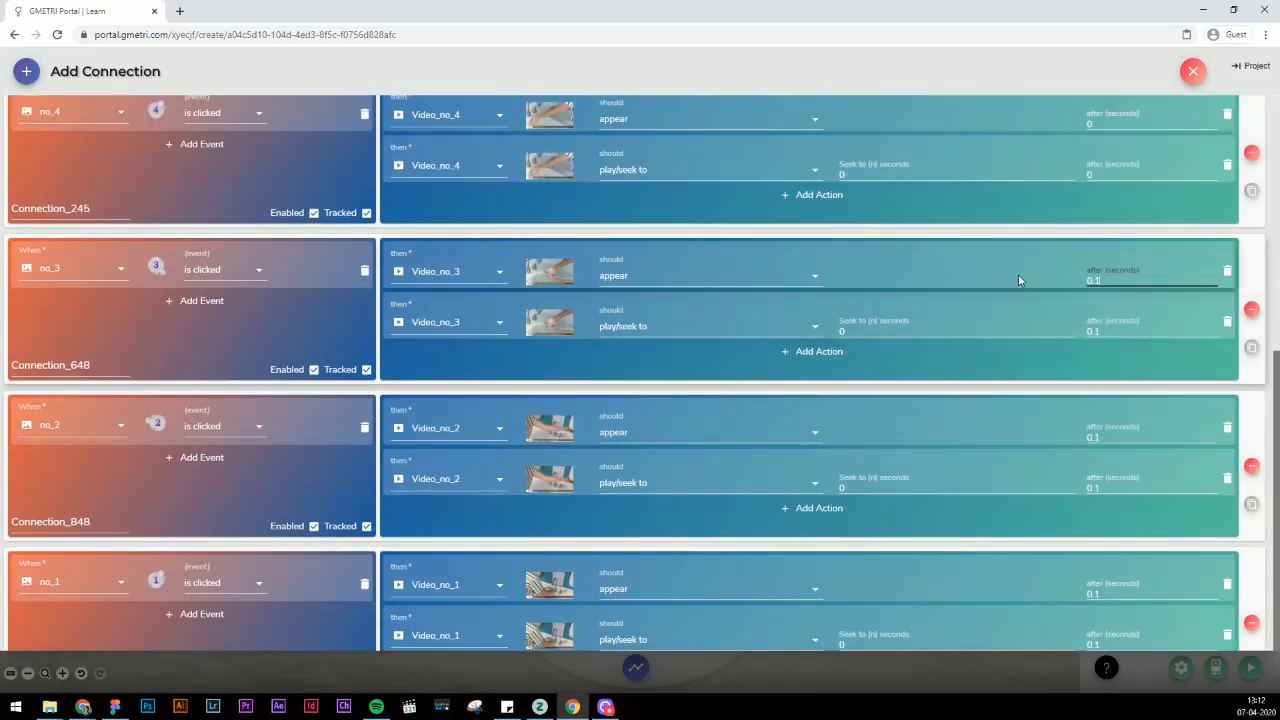
Set the delay of the appear and play/seek to actions of Video_no_4 and Video_no_5 to 0.1 seconds, and close the connections.
scroll(1018, 280, up, 3)
double_click(1112, 324)
text(0.1)
double_click(1120, 373)
text(0.1)
double_click(1108, 167)
text(0.1)
double_click(1106, 217)
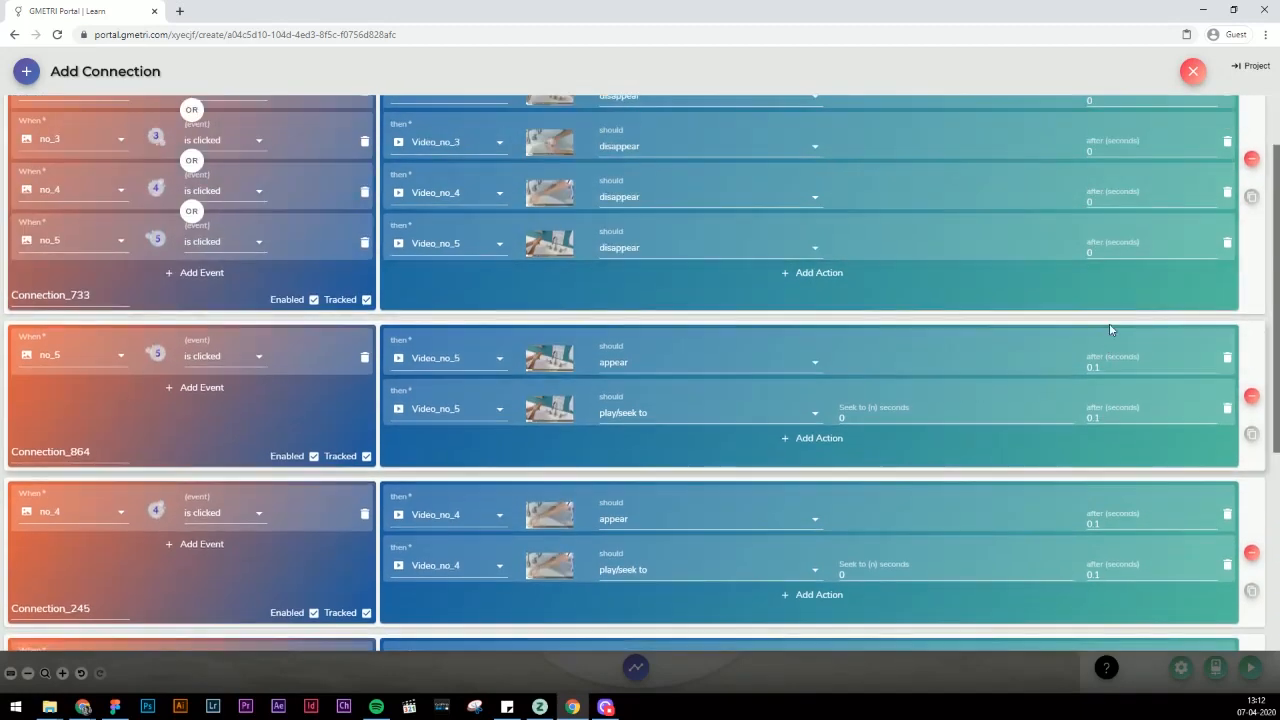
scroll(1105, 335, up, 1)
scroll(1110, 400, down, 5)
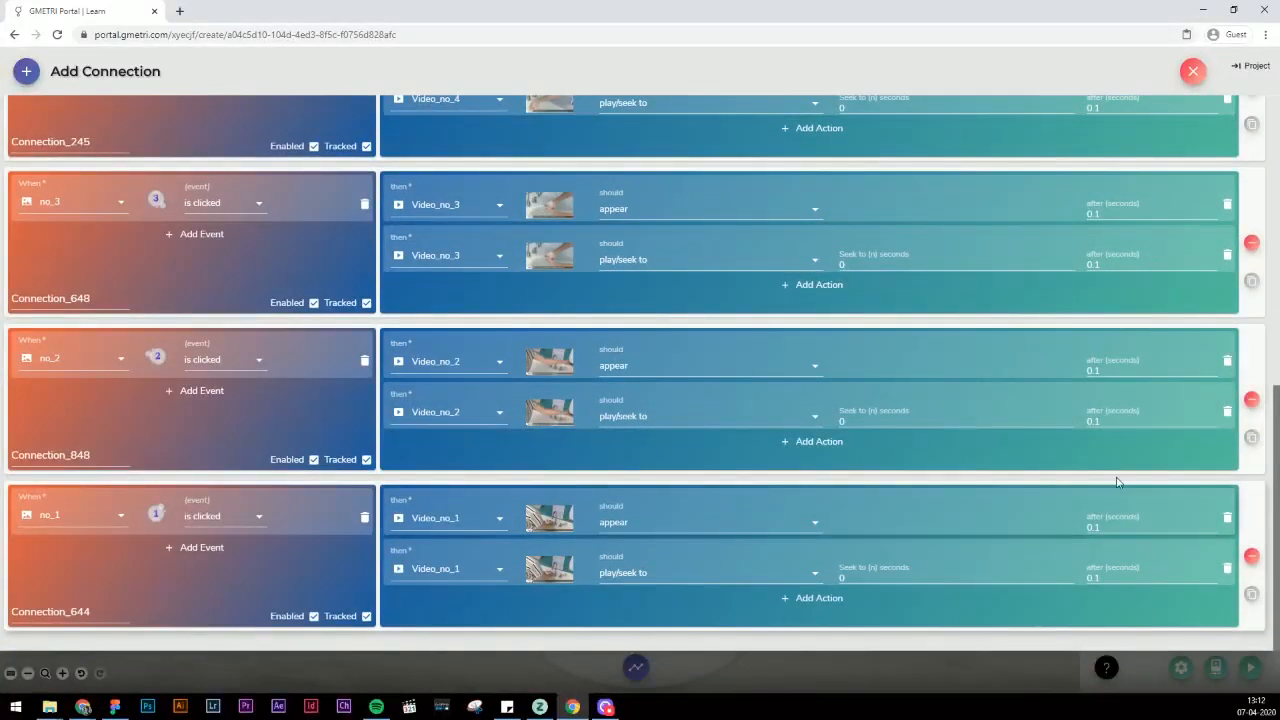
scroll(1118, 482, up, 5)
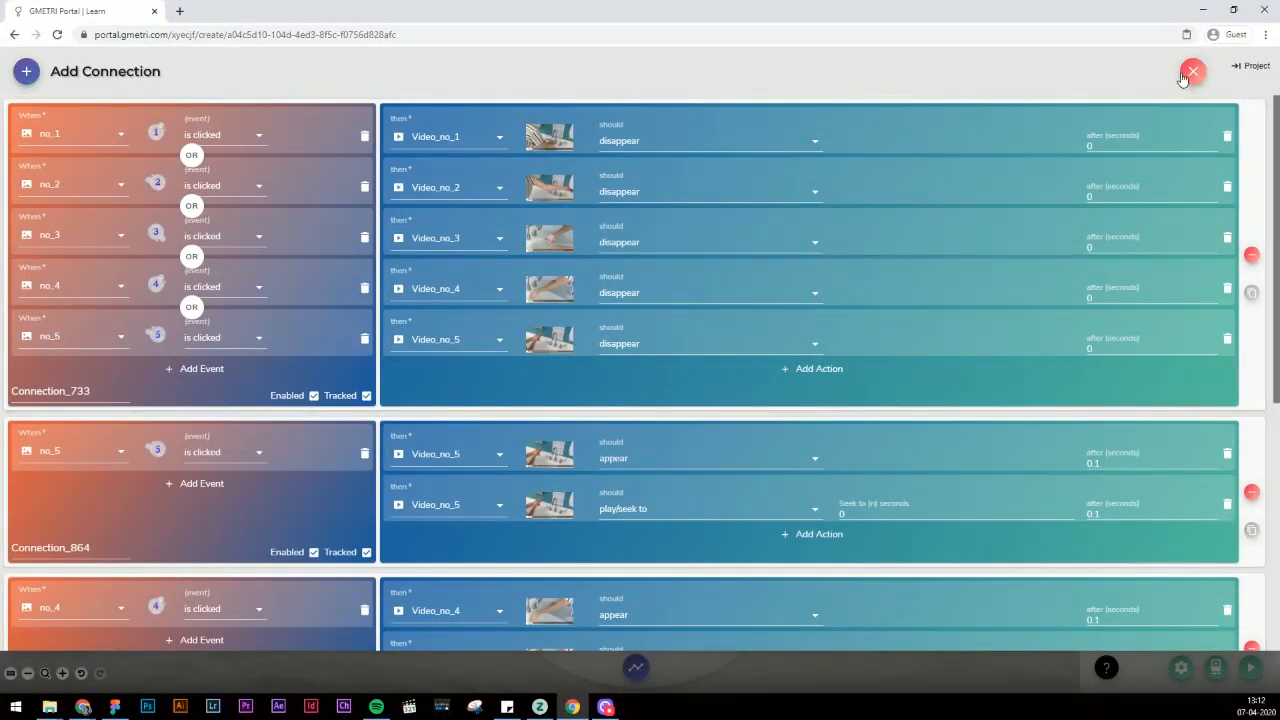
click(1192, 72)
Test in a new preview window how the numbered bubbles switch between the five step videos, and return to the editor.
click(1249, 668)
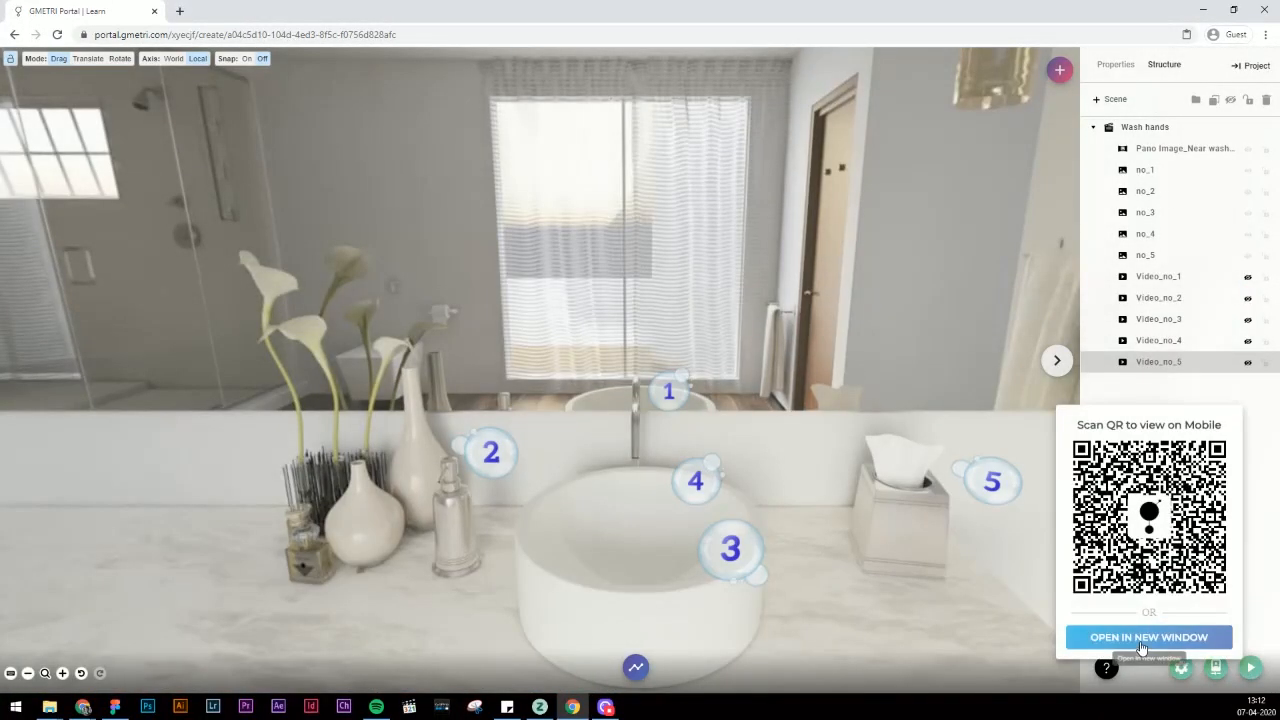
click(1140, 634)
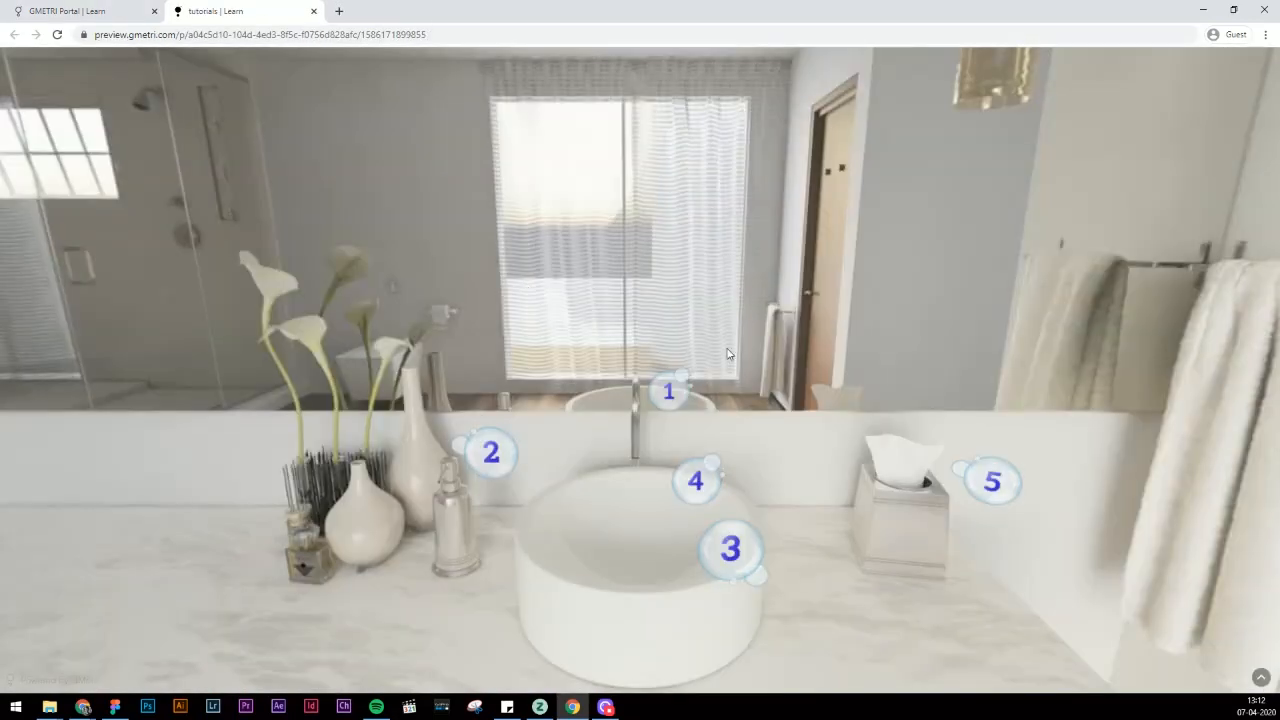
click(672, 390)
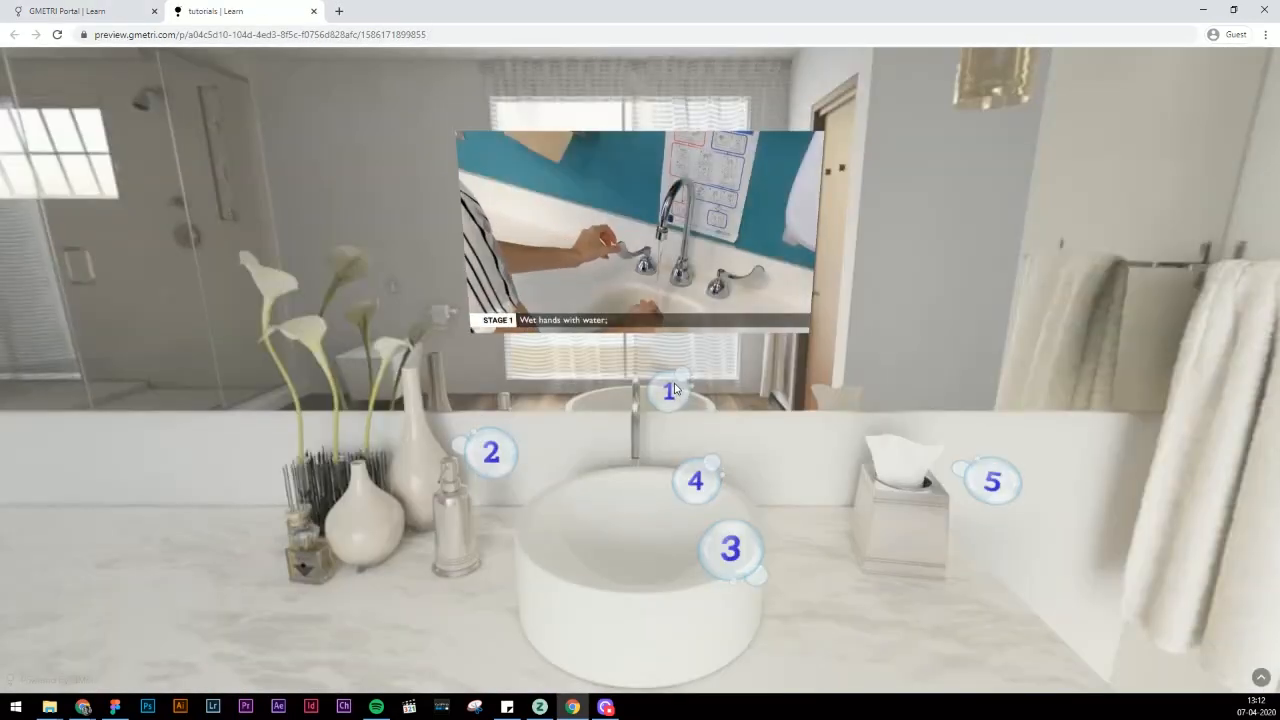
click(992, 481)
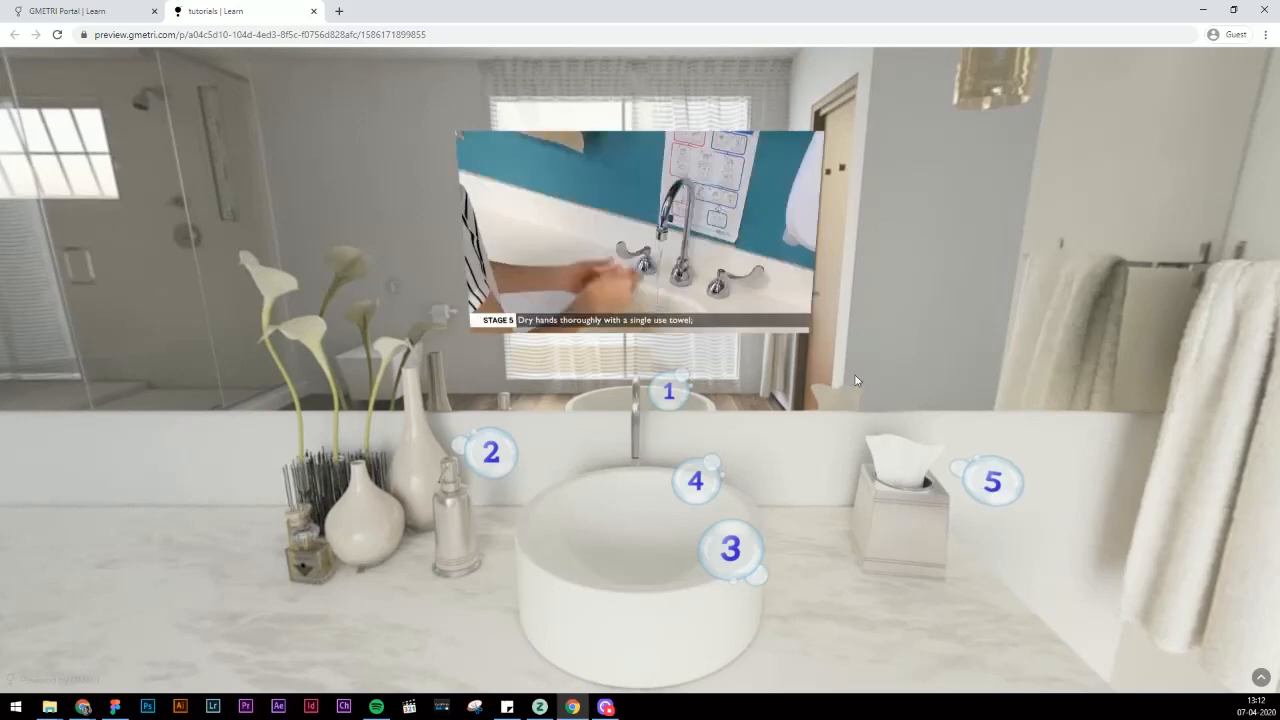
click(677, 397)
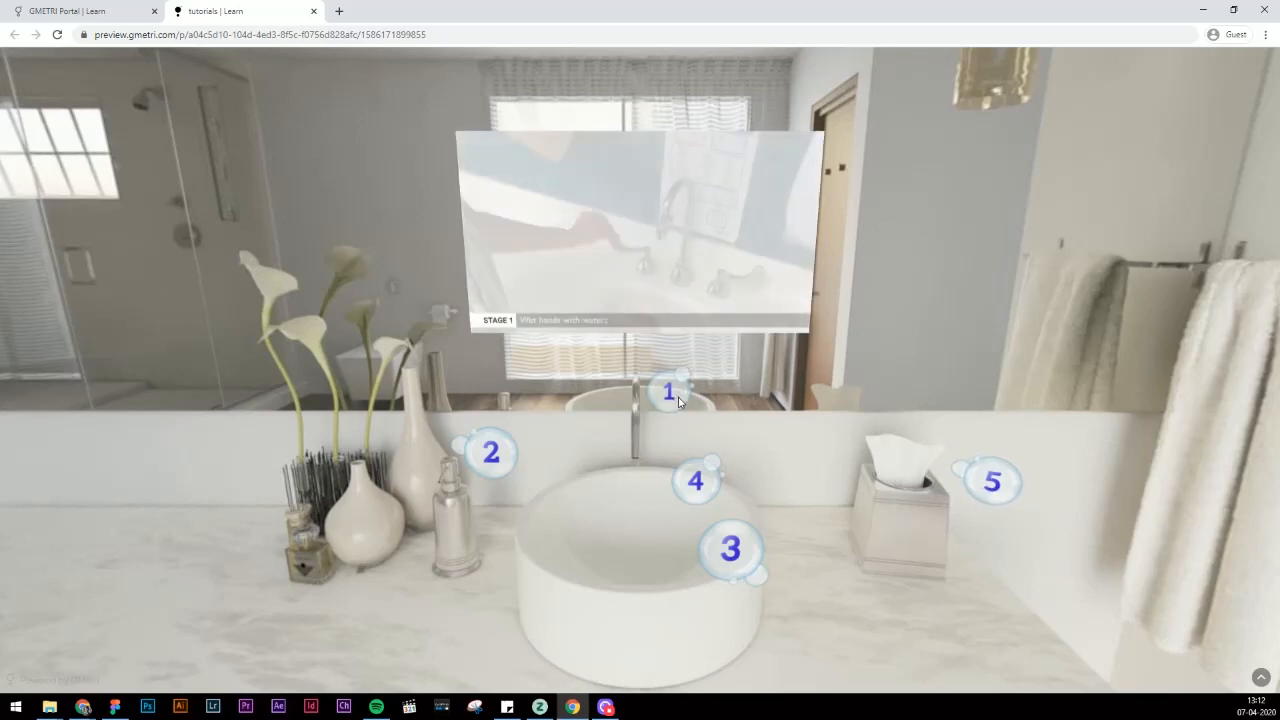
click(683, 483)
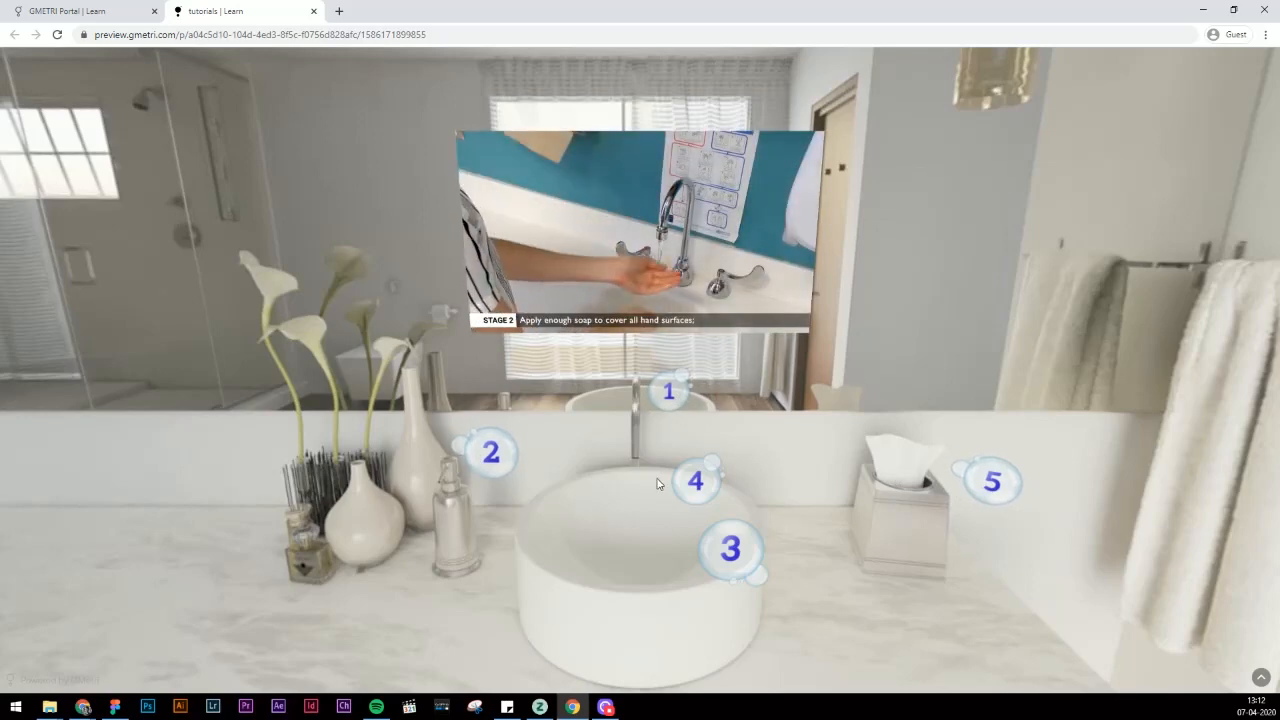
click(688, 481)
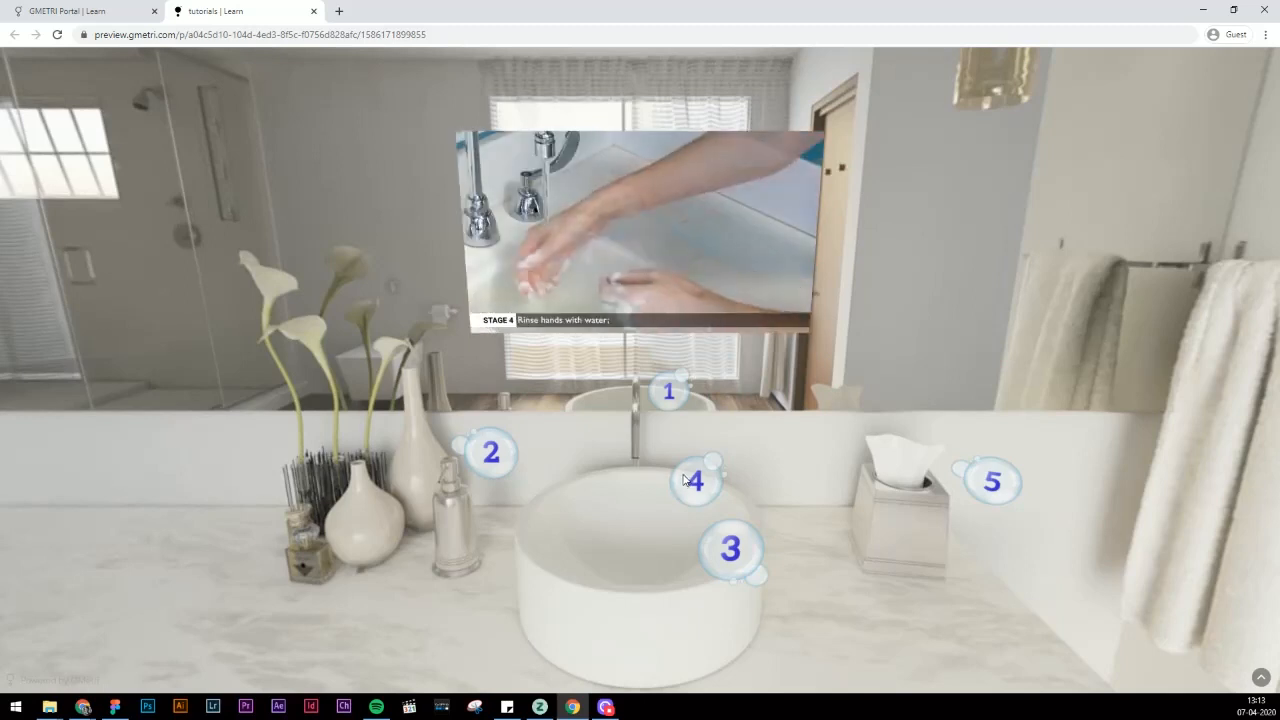
click(749, 574)
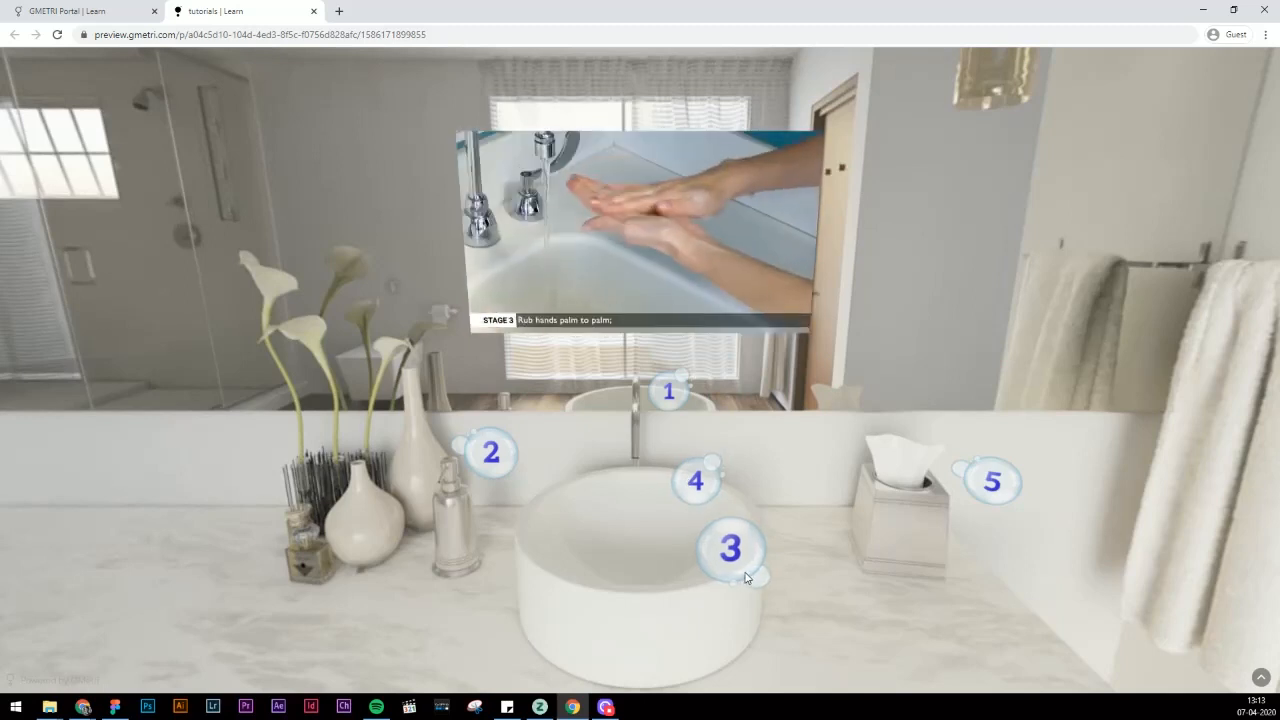
click(480, 444)
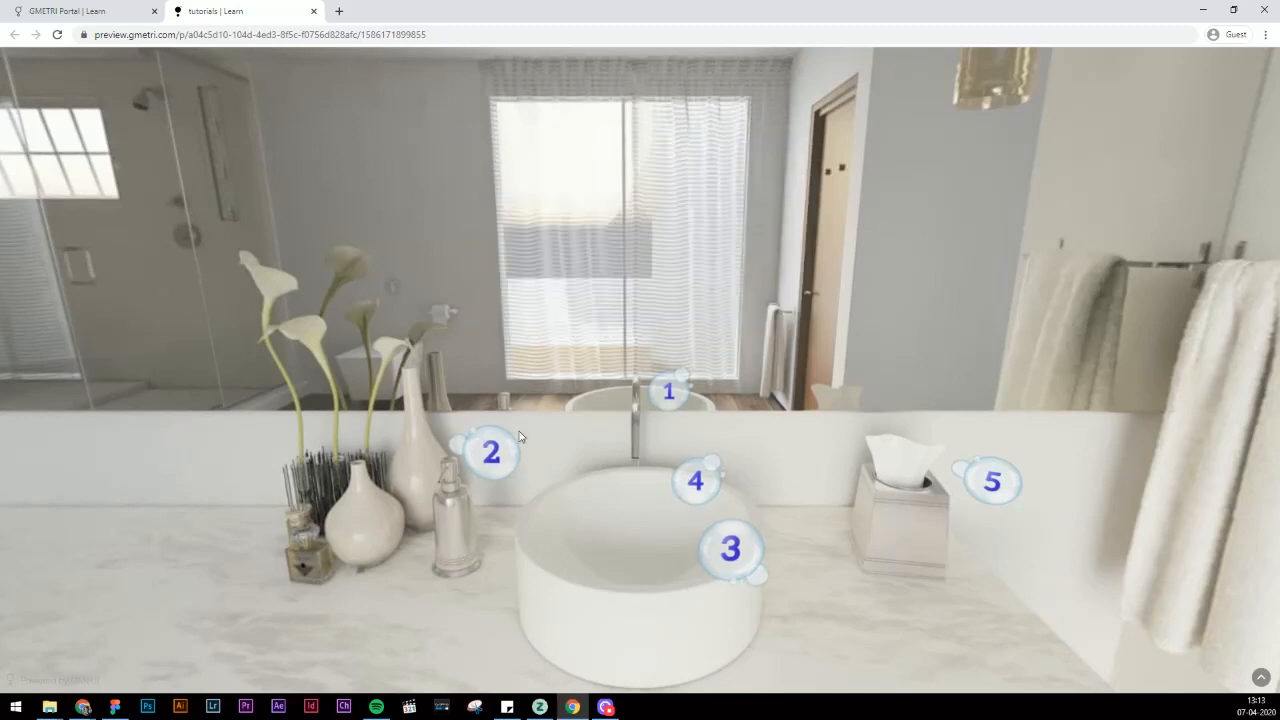
click(660, 398)
click(697, 498)
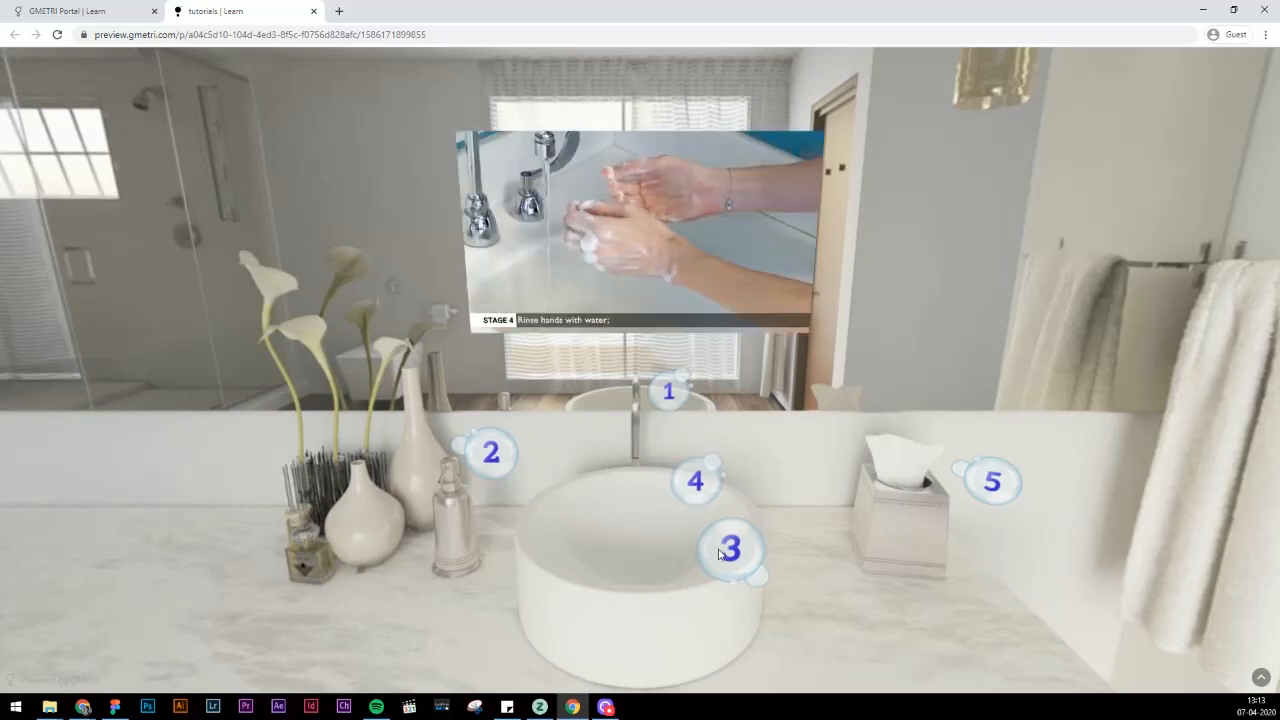
click(990, 481)
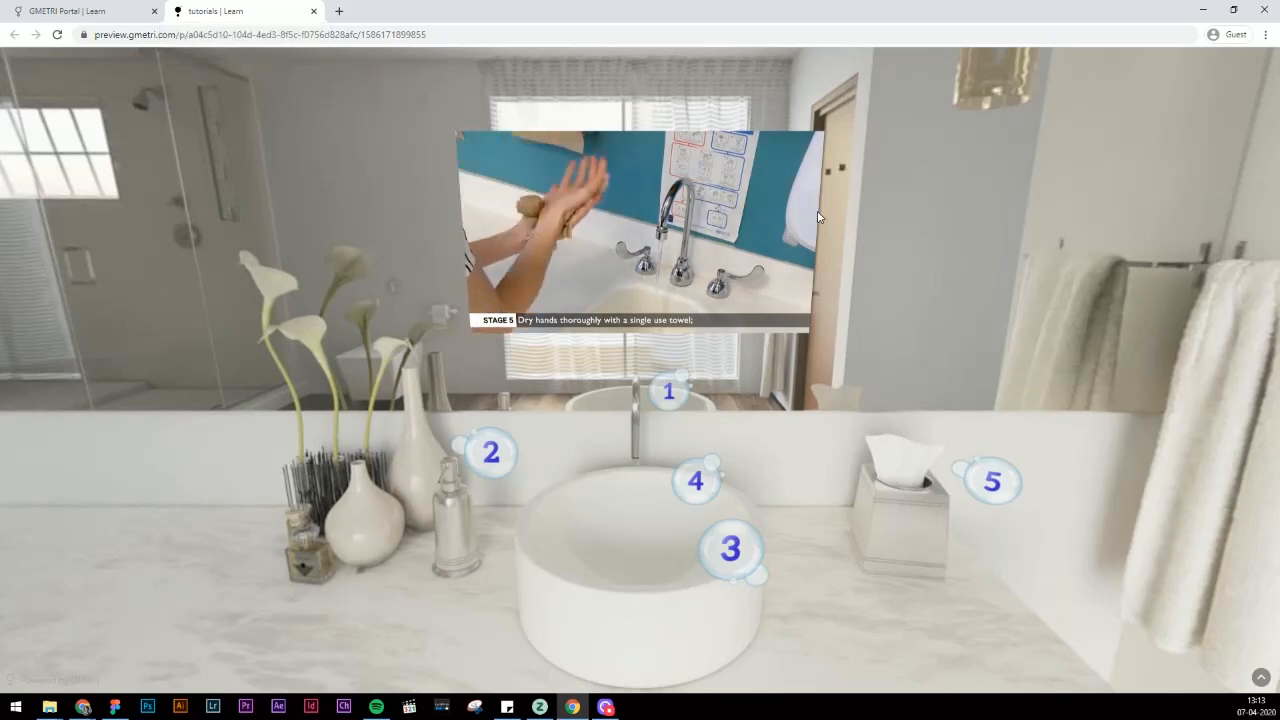
middle_click(281, 6)
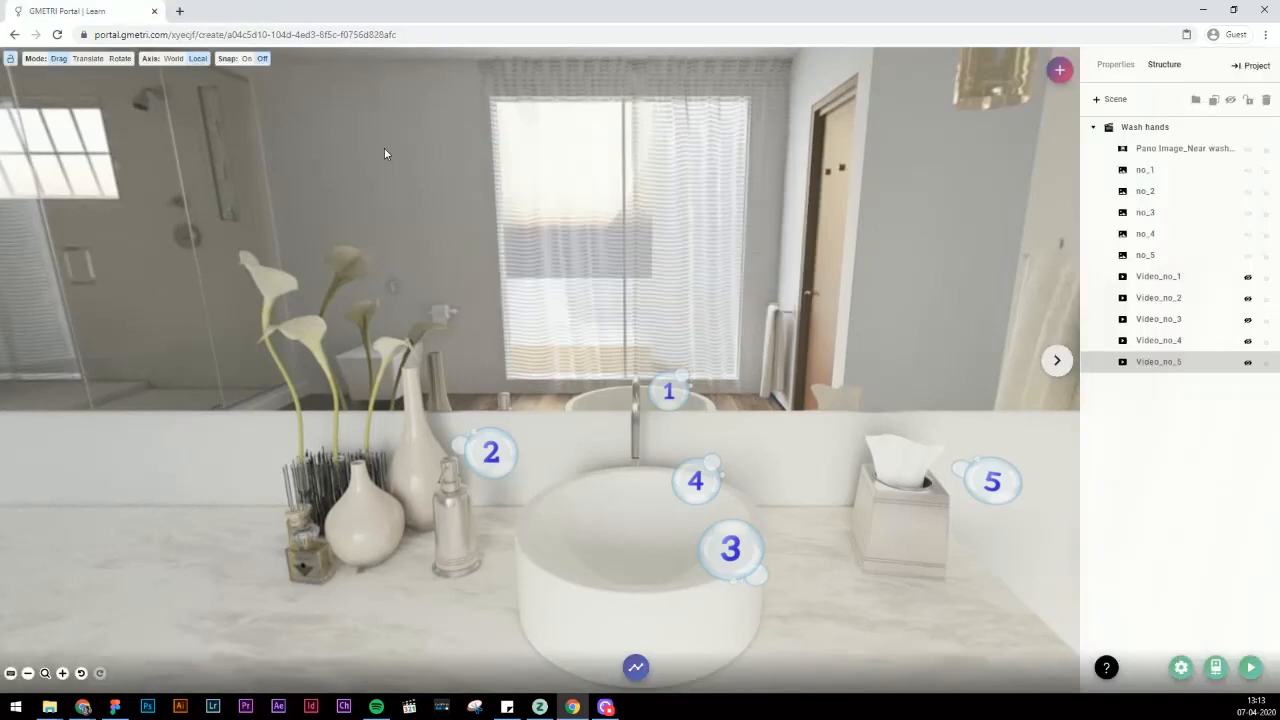
Add a Text to Speech element to the Wash hands scene and open its properties.
click(1059, 75)
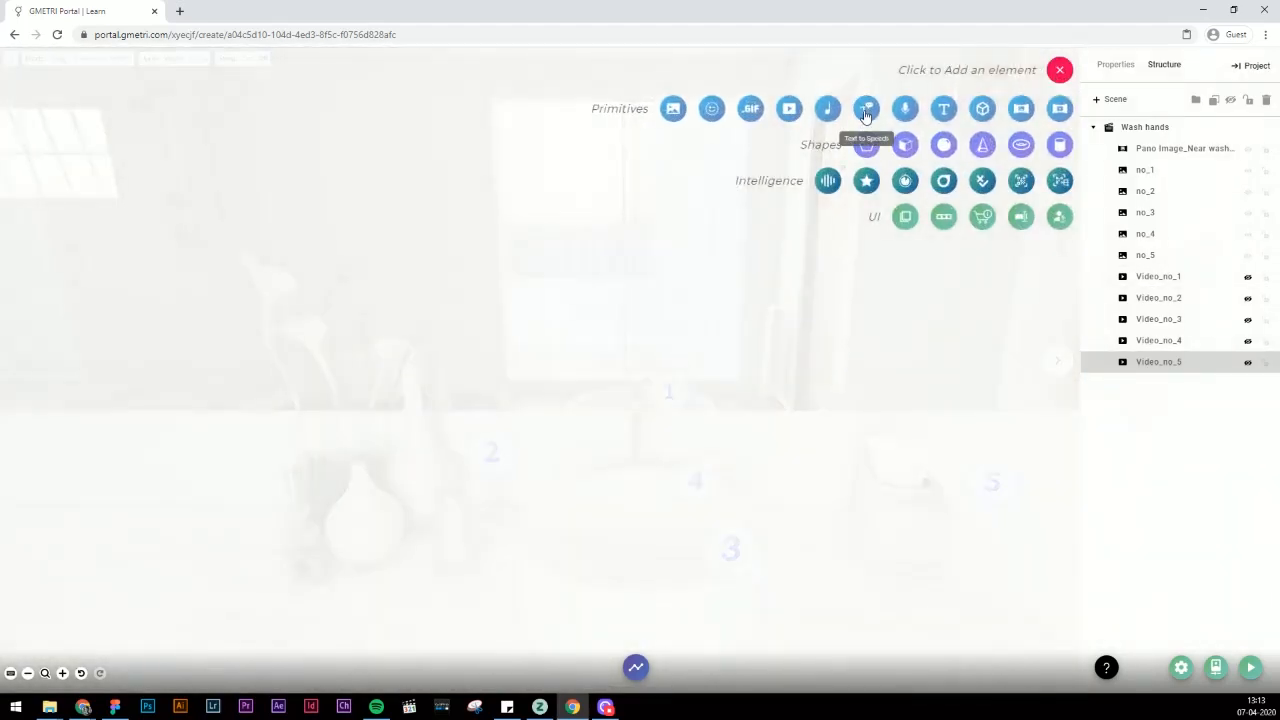
click(866, 114)
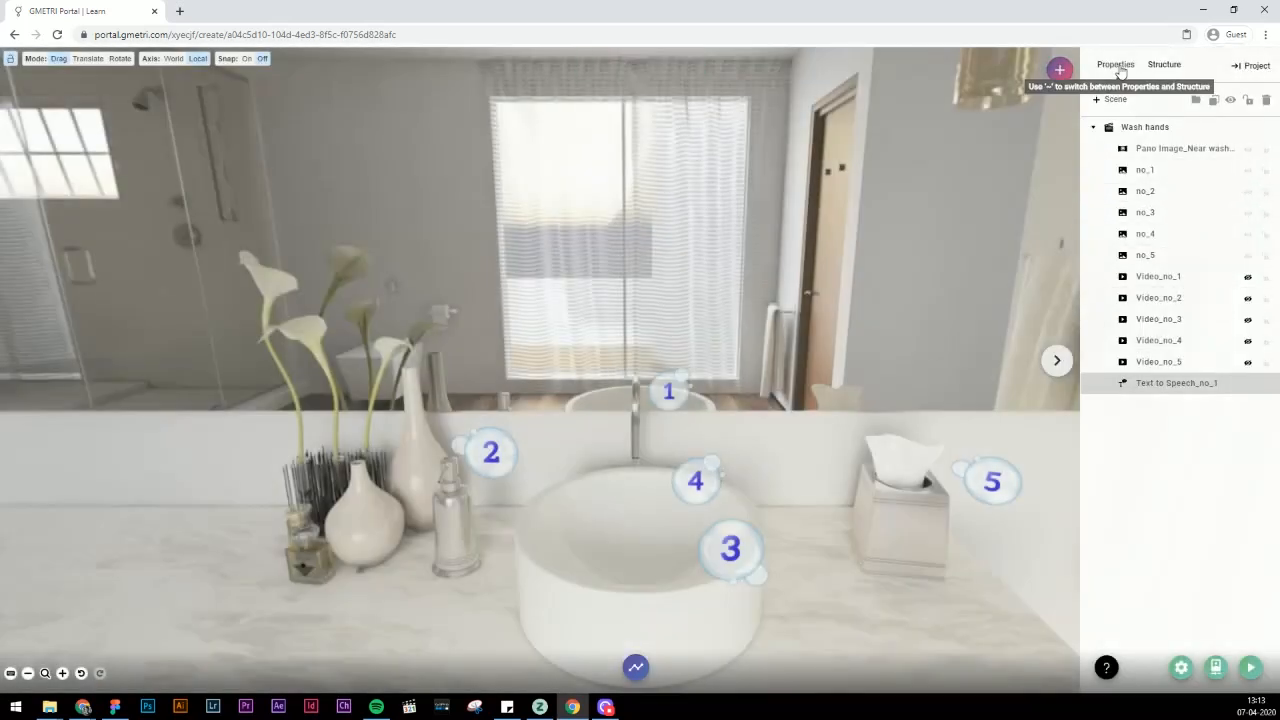
click(1121, 70)
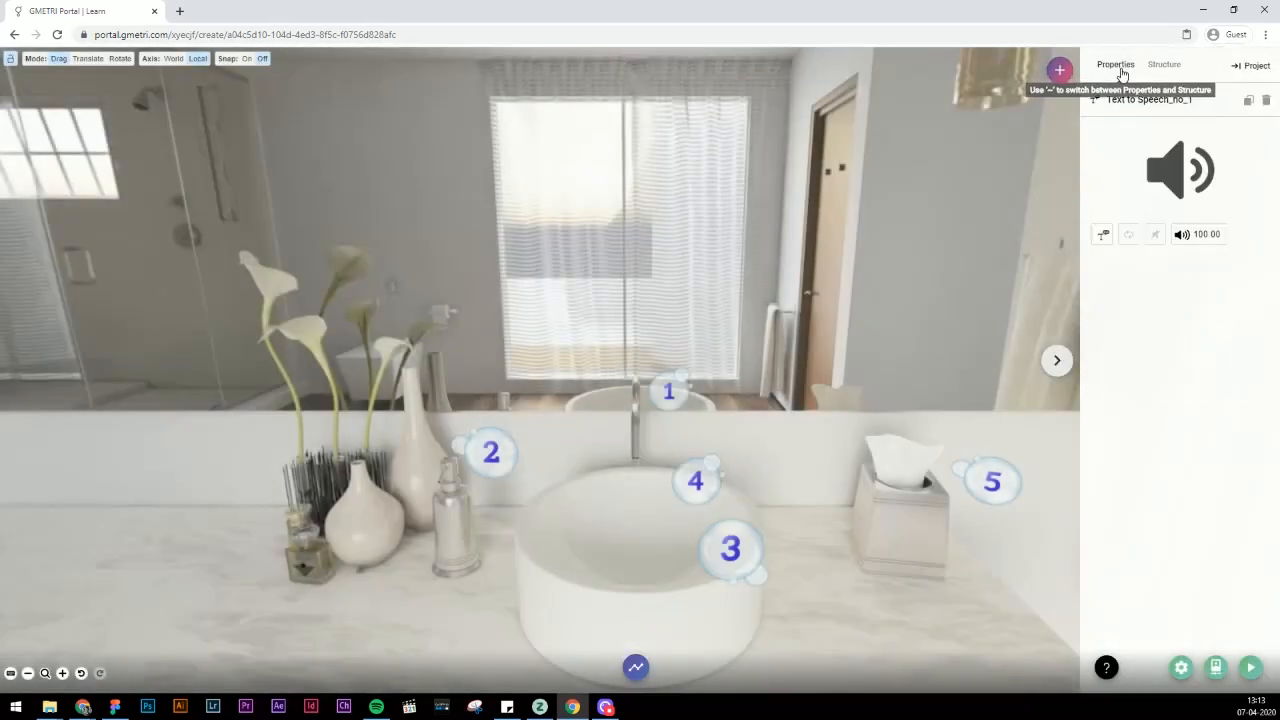
Enter the speech text "Step 1: Wet hands with water.", listen to the generated audio and submit it.
click(1102, 237)
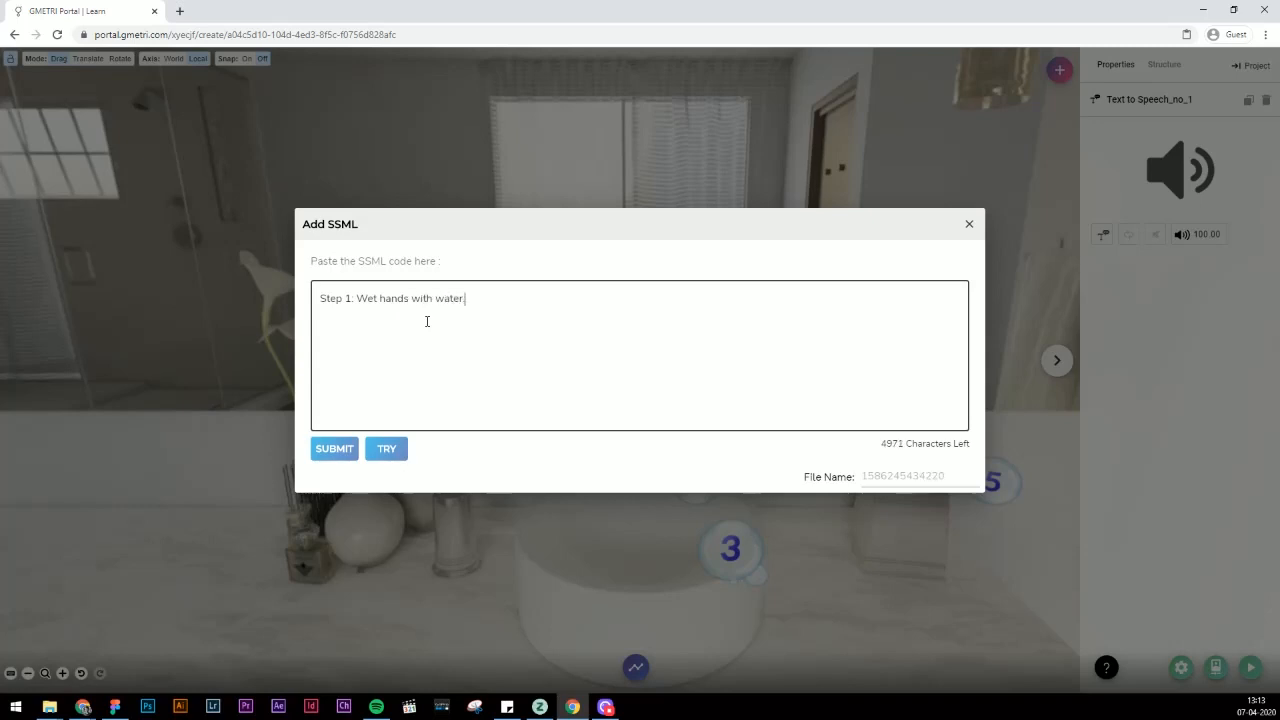
click(381, 451)
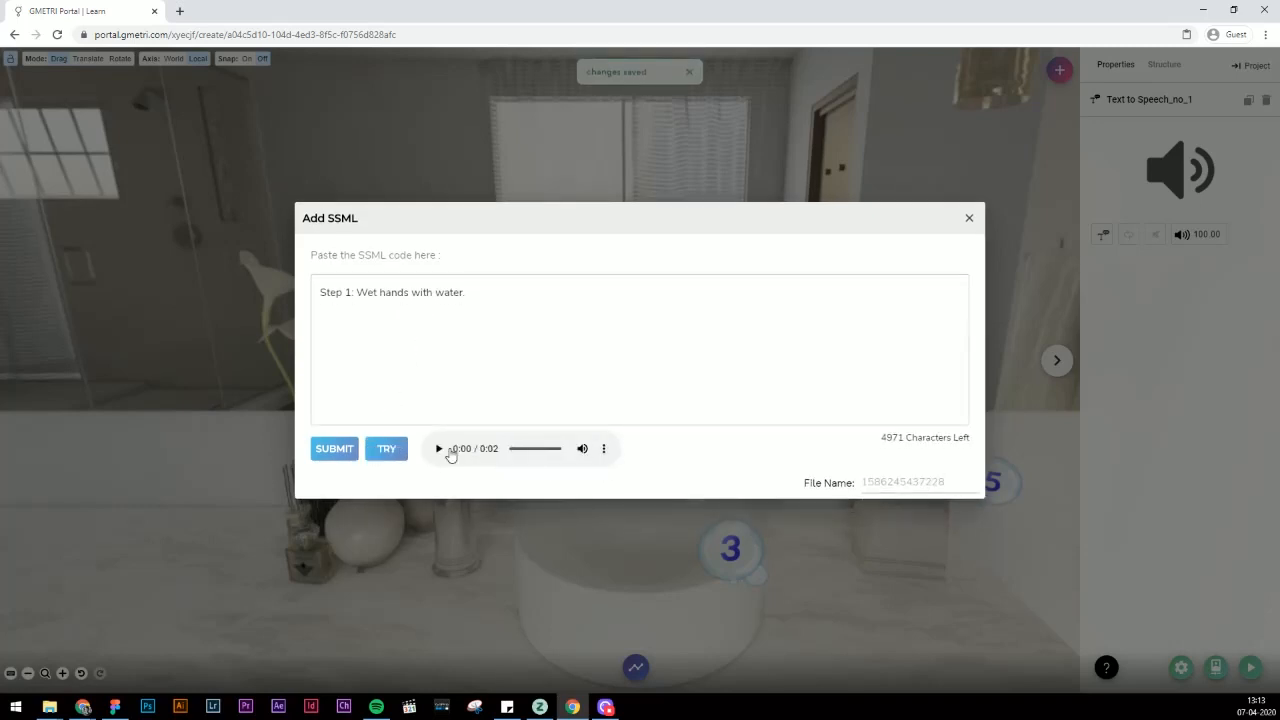
click(441, 450)
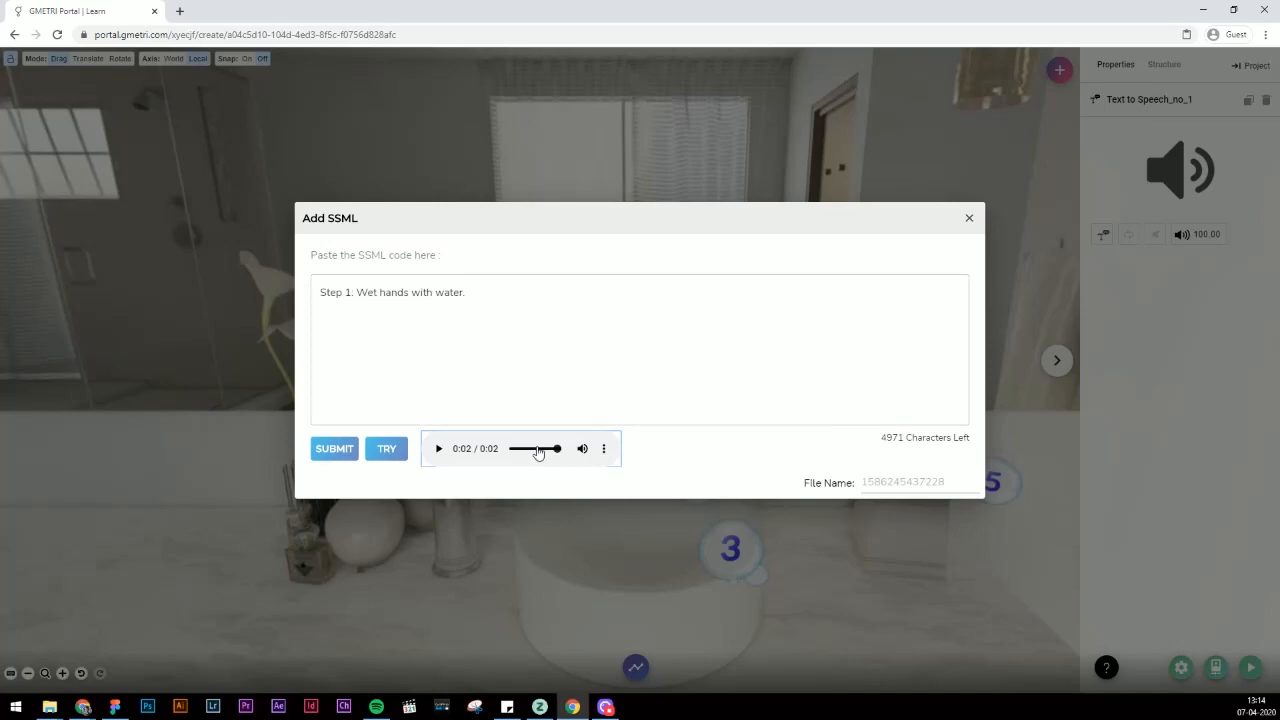
click(336, 450)
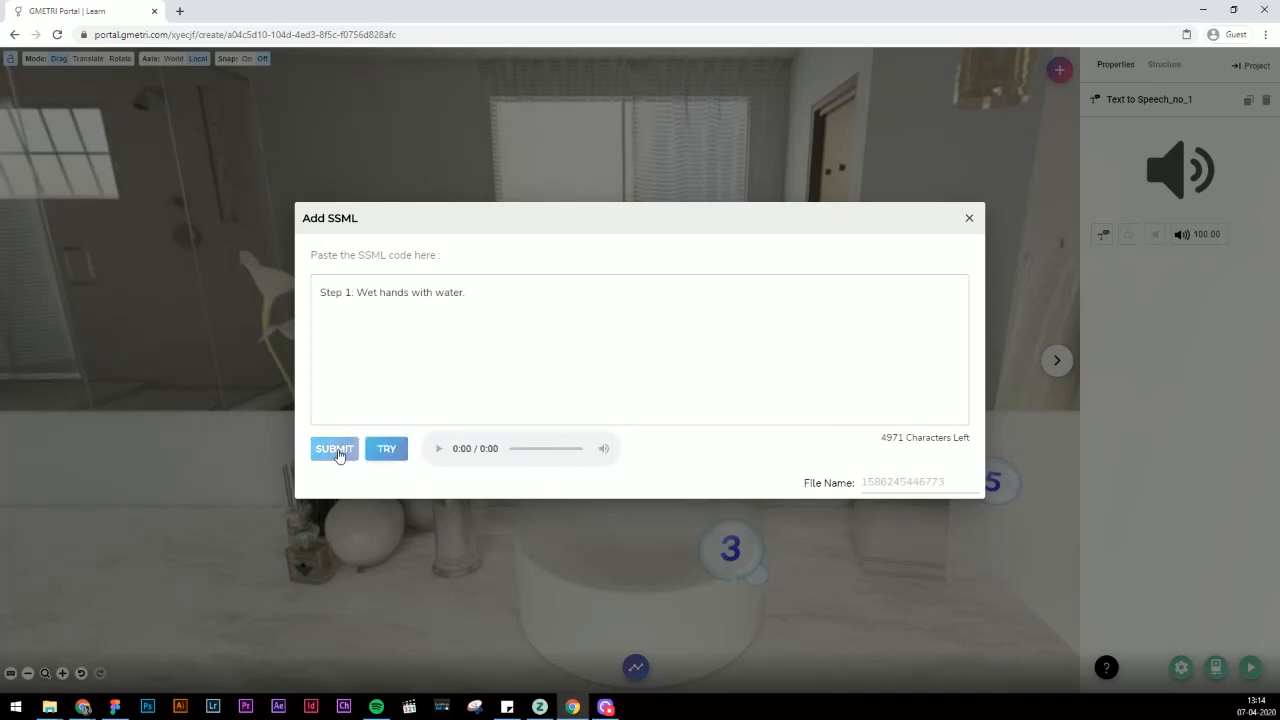
Add a play/seek to action for Text to Speech_no_1 after 0.1 seconds to the no_1 click connection, and close the connections.
click(635, 668)
scroll(279, 376, down, 6)
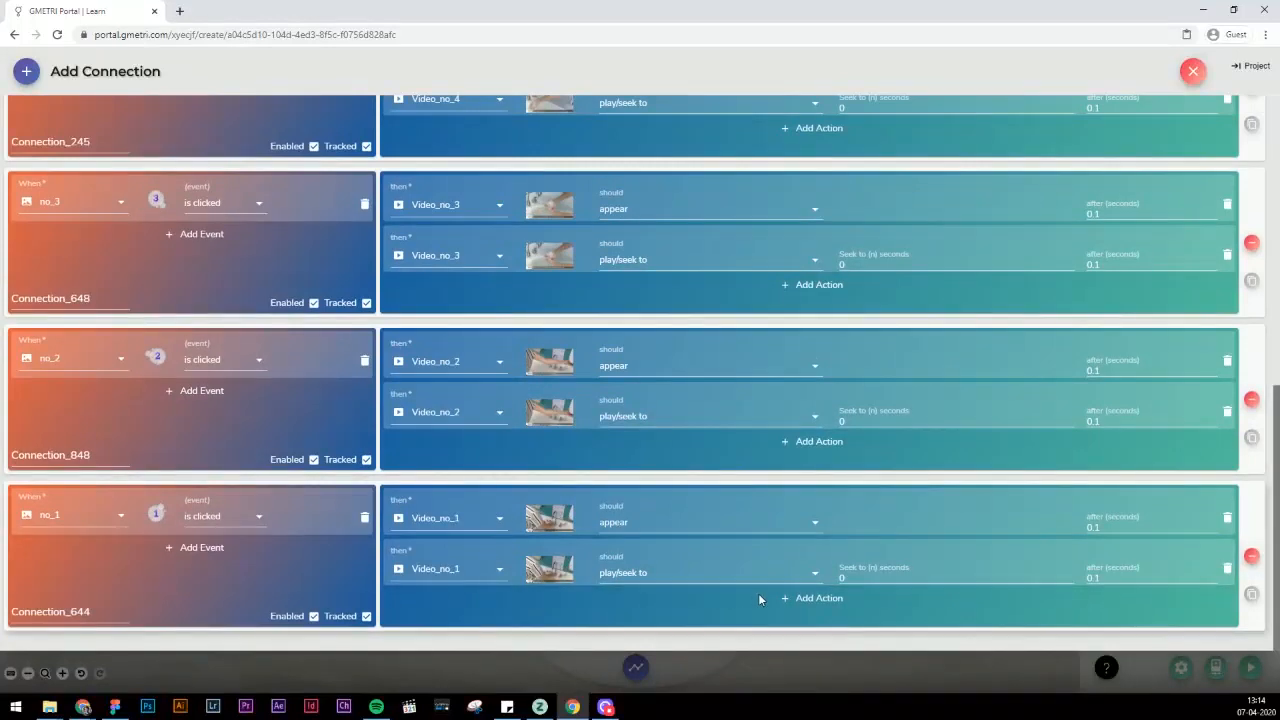
click(714, 600)
click(466, 619)
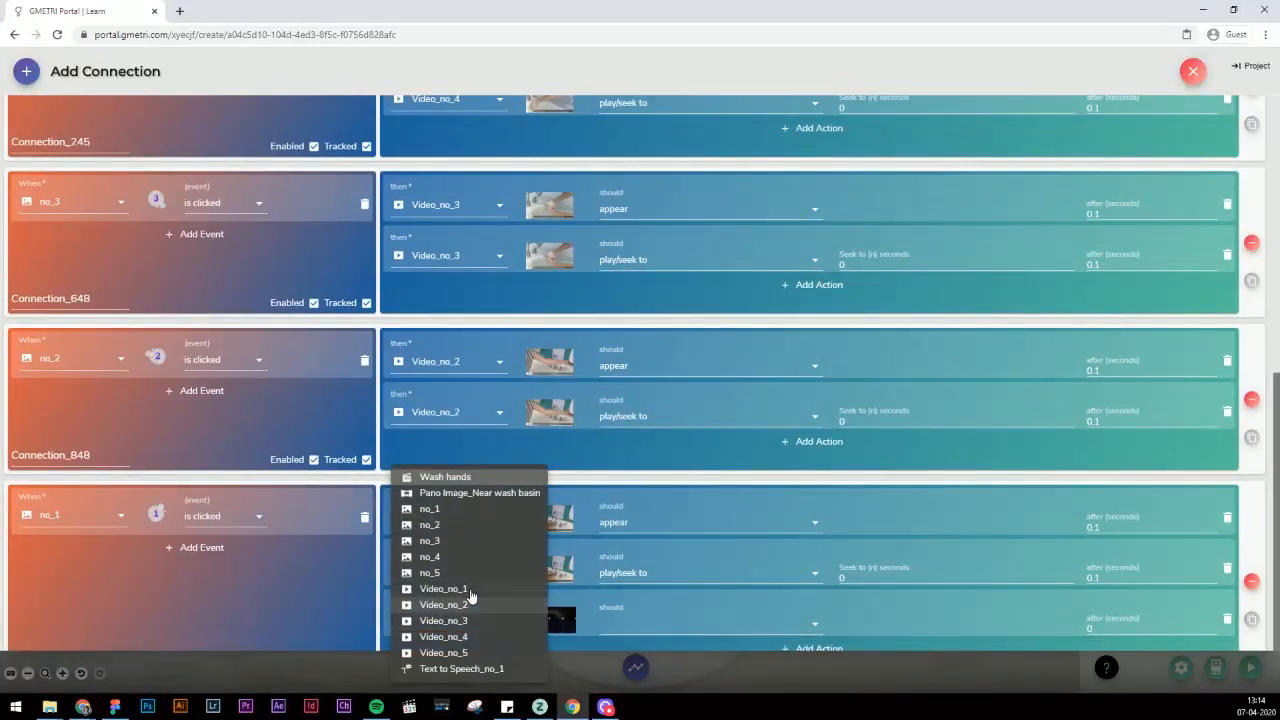
click(472, 668)
click(641, 626)
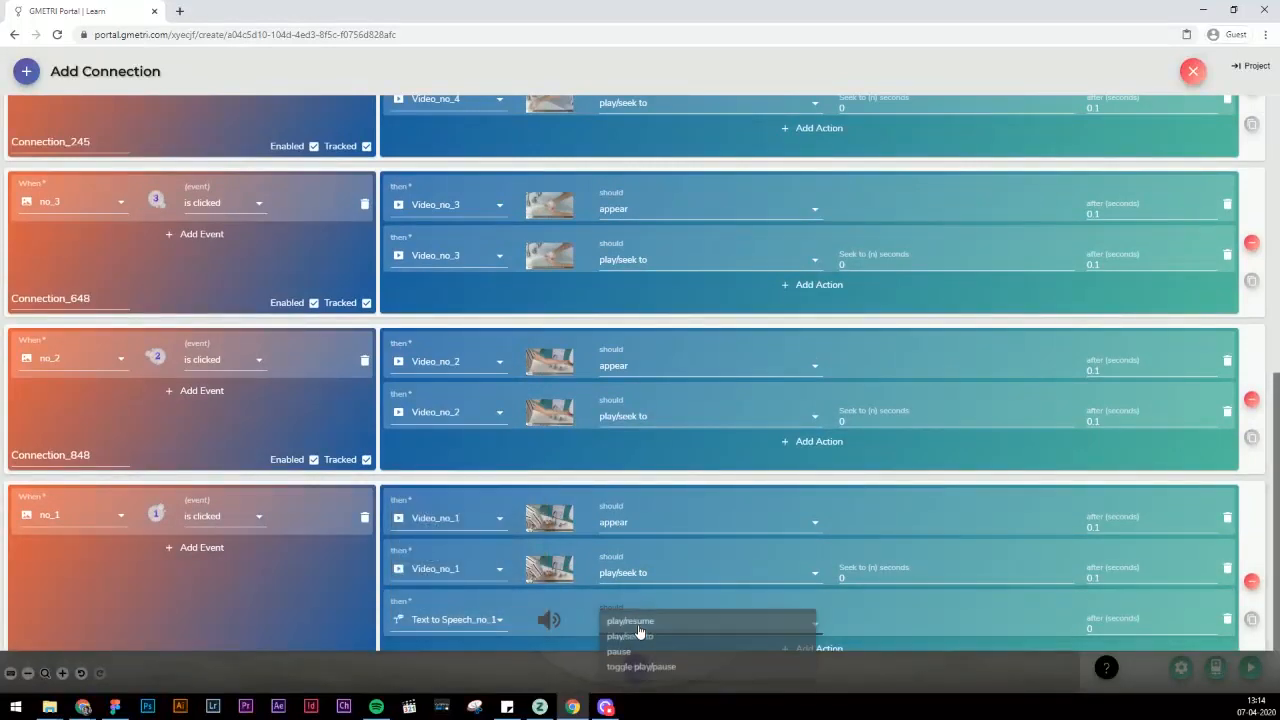
click(631, 636)
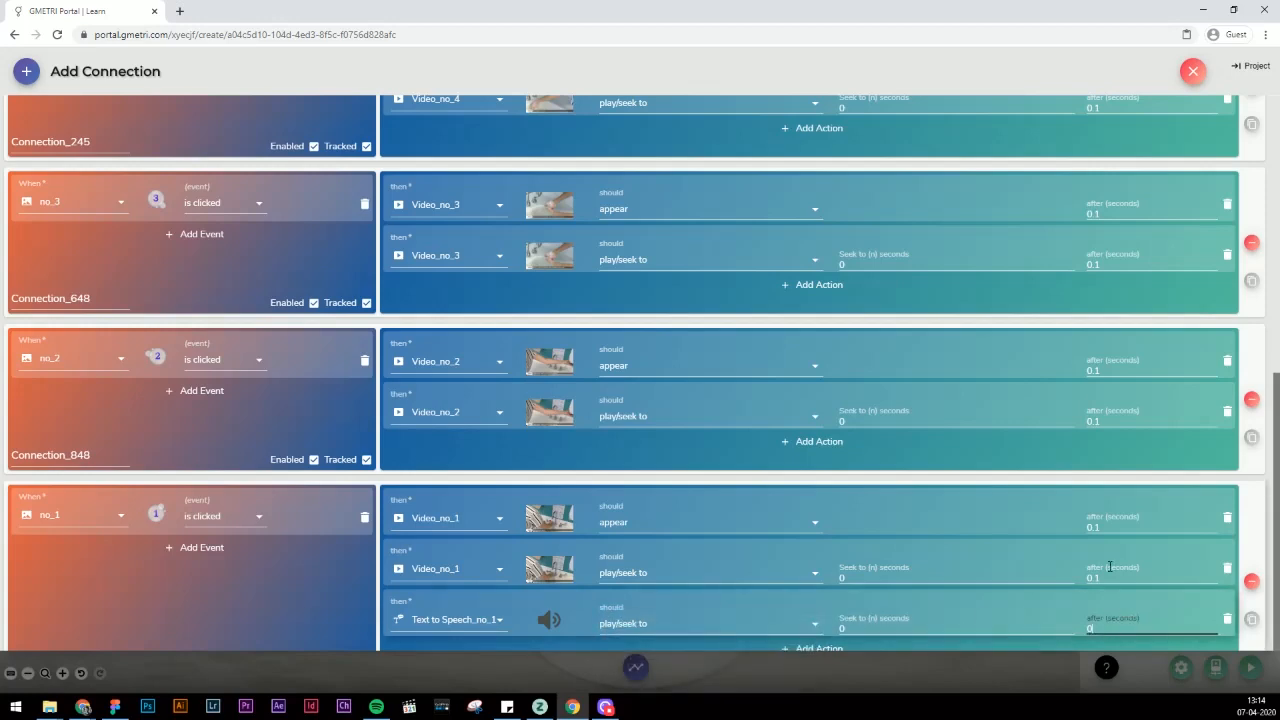
text(.1)
scroll(1106, 440, down, 1)
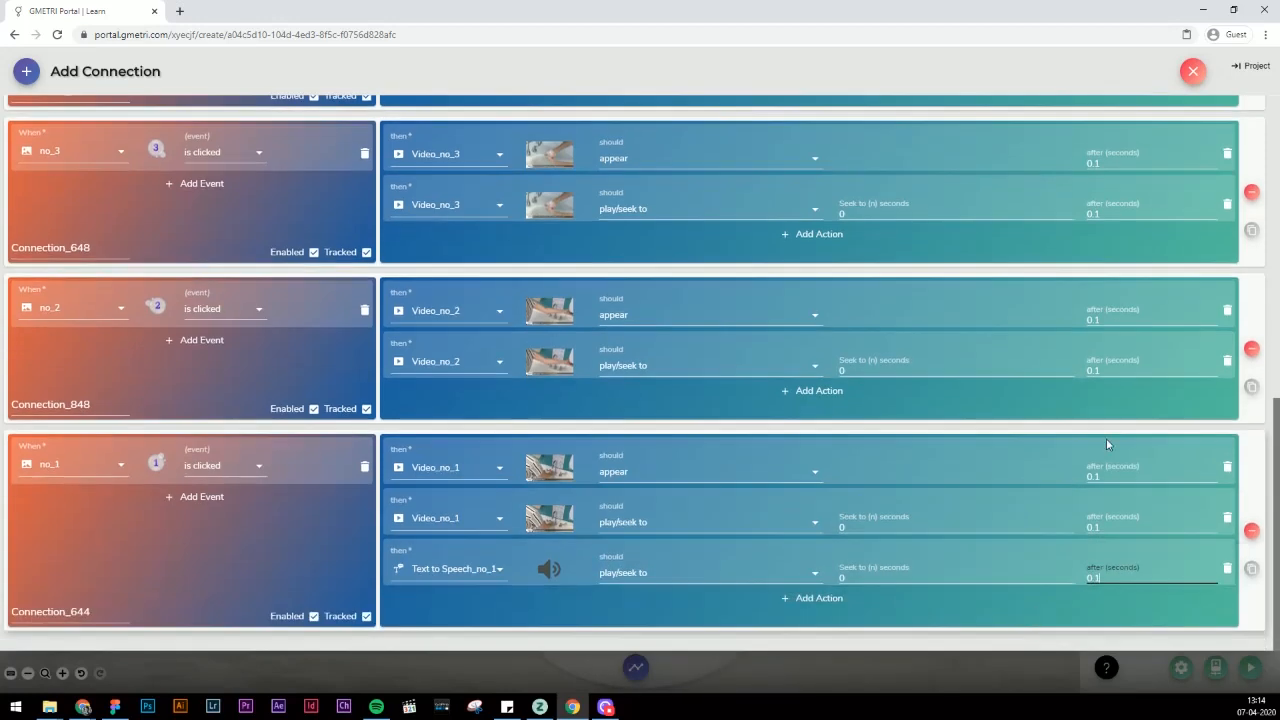
click(1192, 72)
Test in a new preview window how bubble 1 plays its video with the narration, and return to the editor.
click(1250, 668)
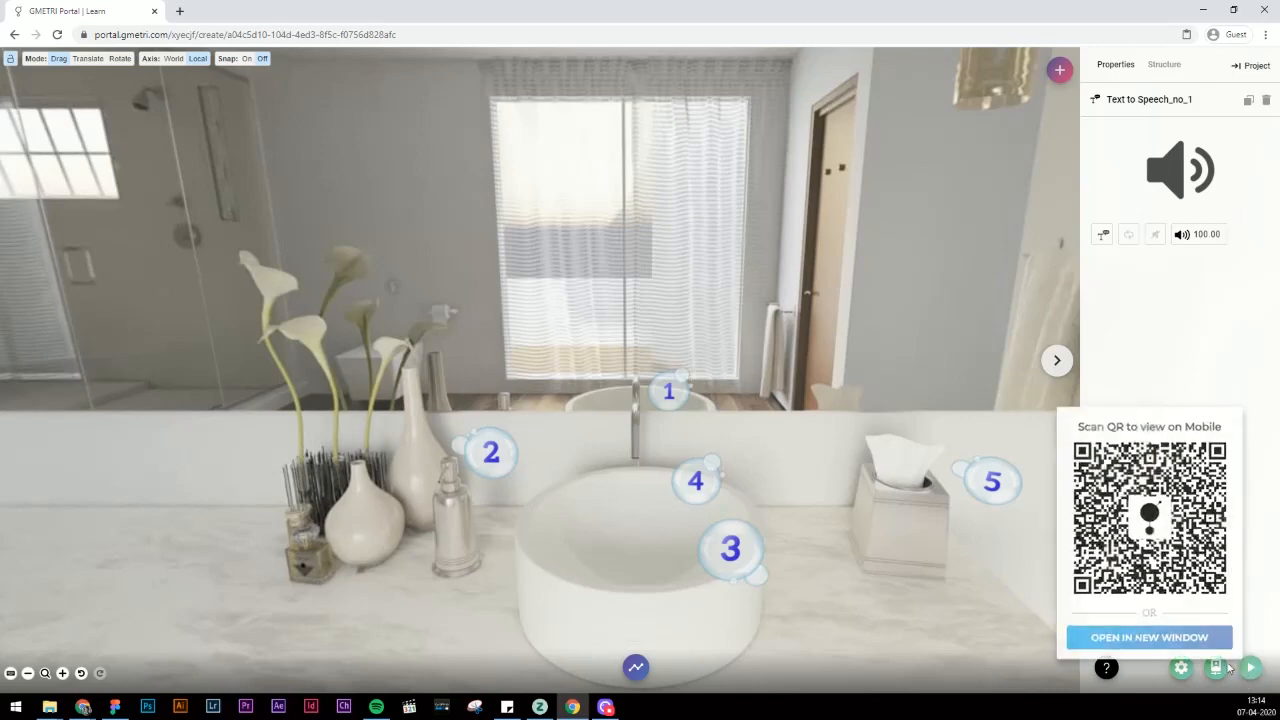
click(1149, 634)
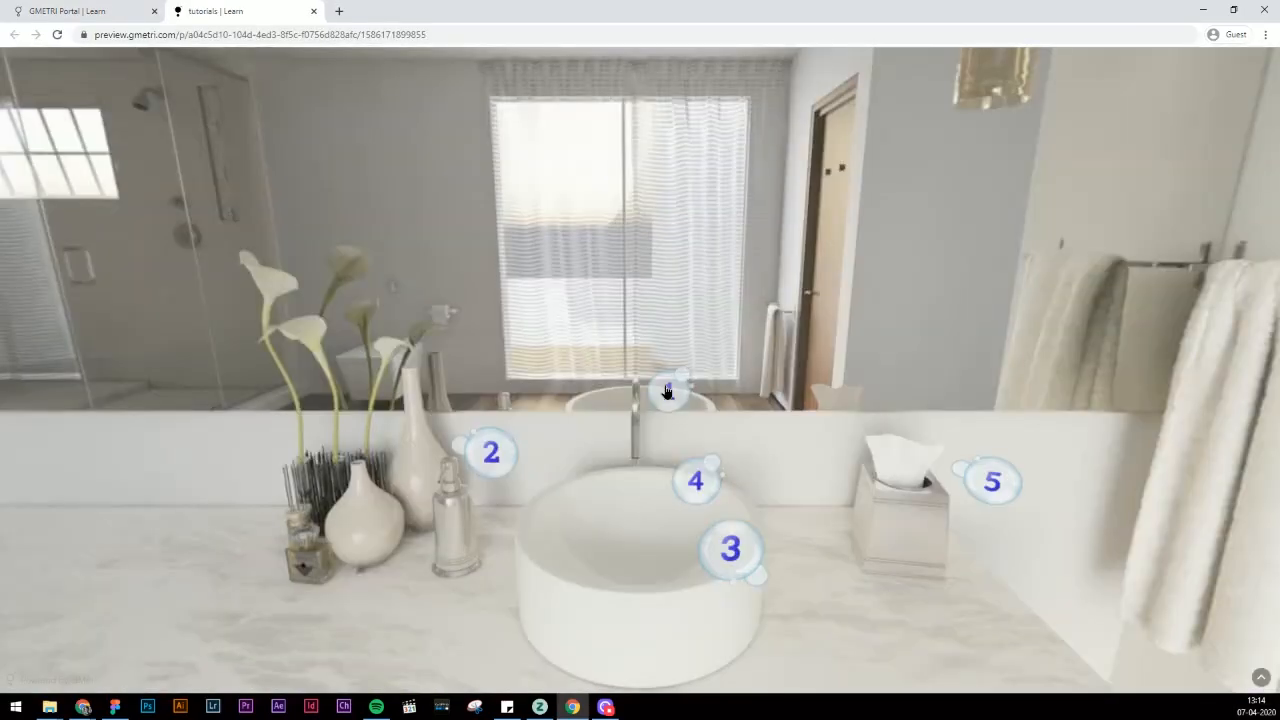
click(667, 391)
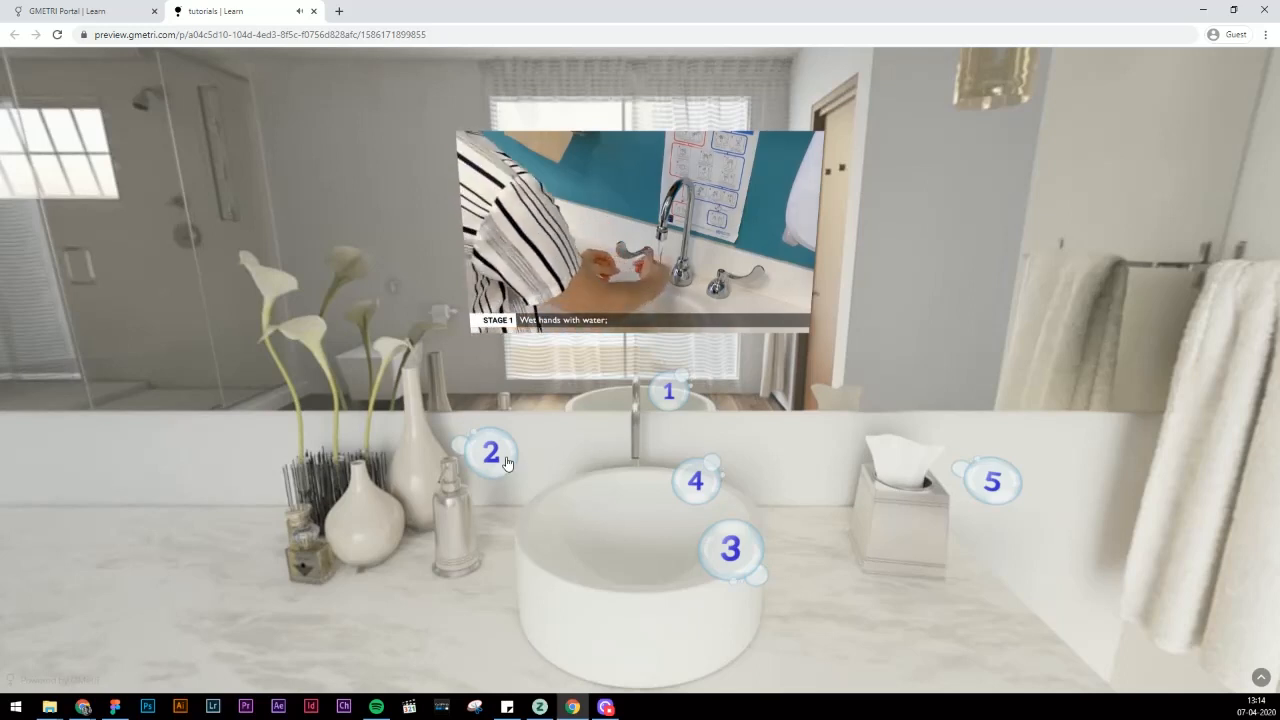
click(681, 398)
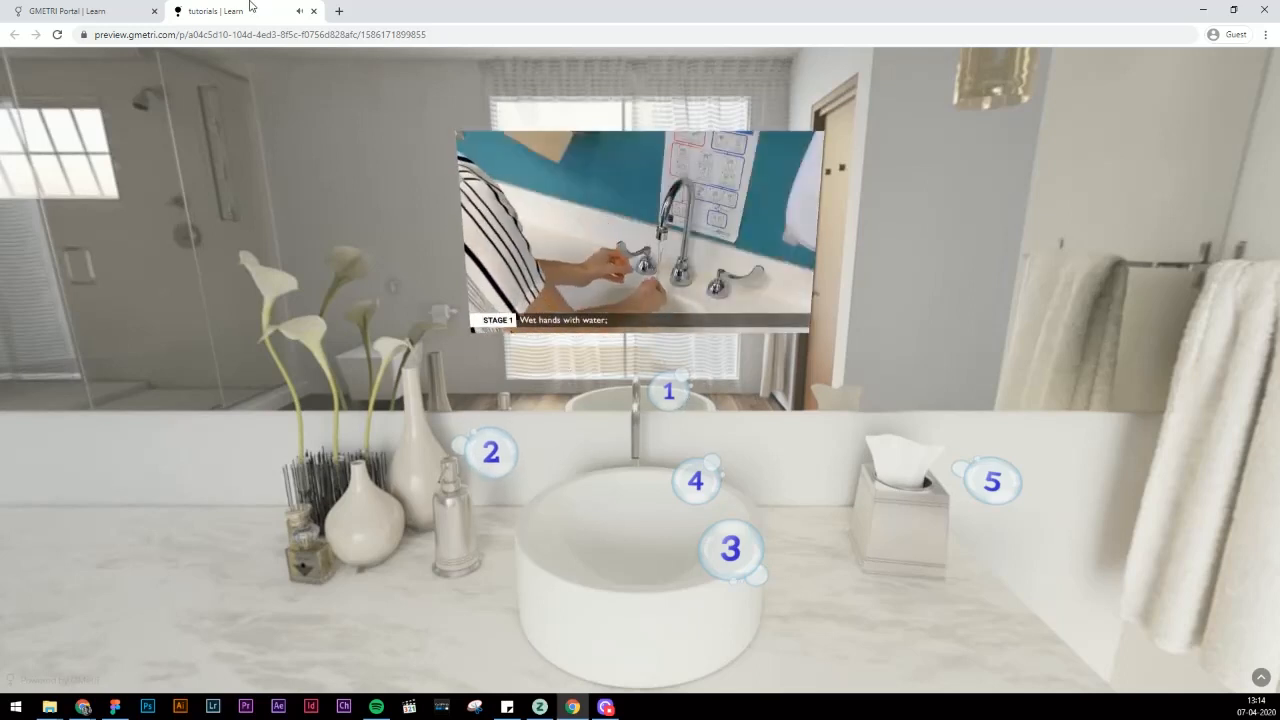
key(ctrl+w)
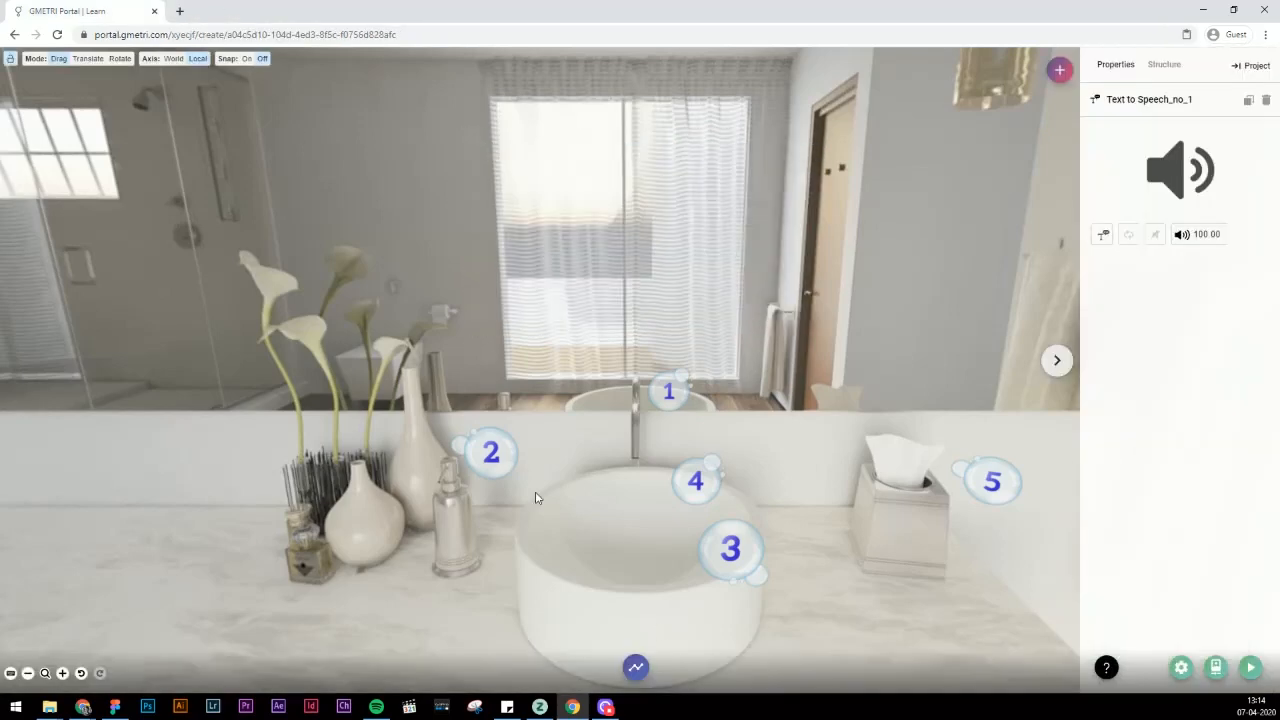
Duplicate the Text to Speech_no_1 element and change the copy's speech text to "Step 2: Apply enough soap to cover all hand surfaces.".
click(1163, 66)
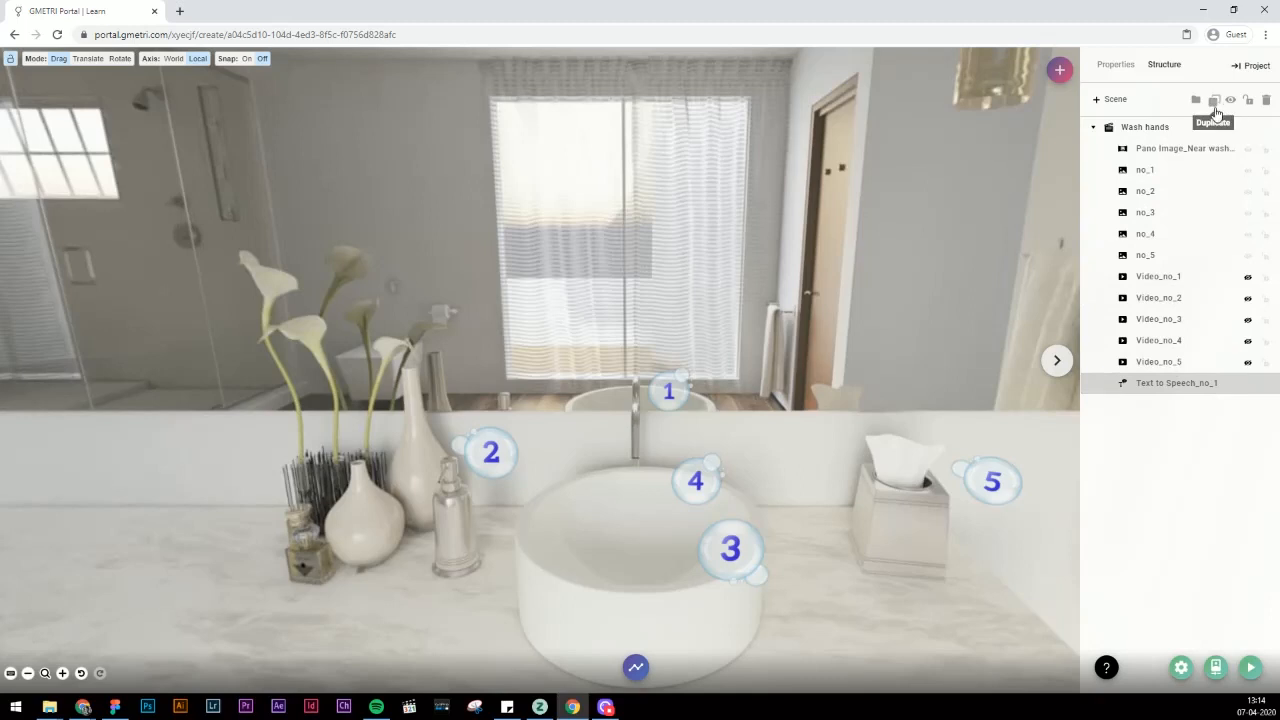
click(1215, 109)
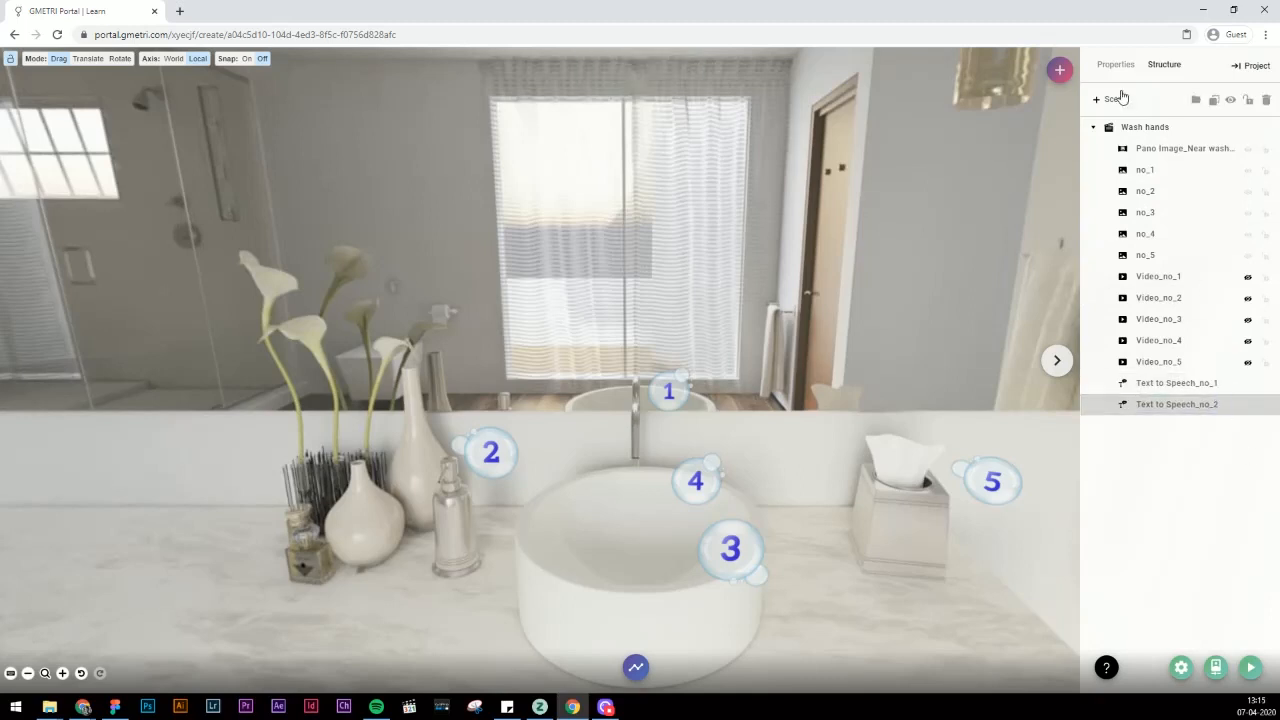
click(1120, 66)
click(1105, 236)
drag(346, 299, 559, 319)
text(2)
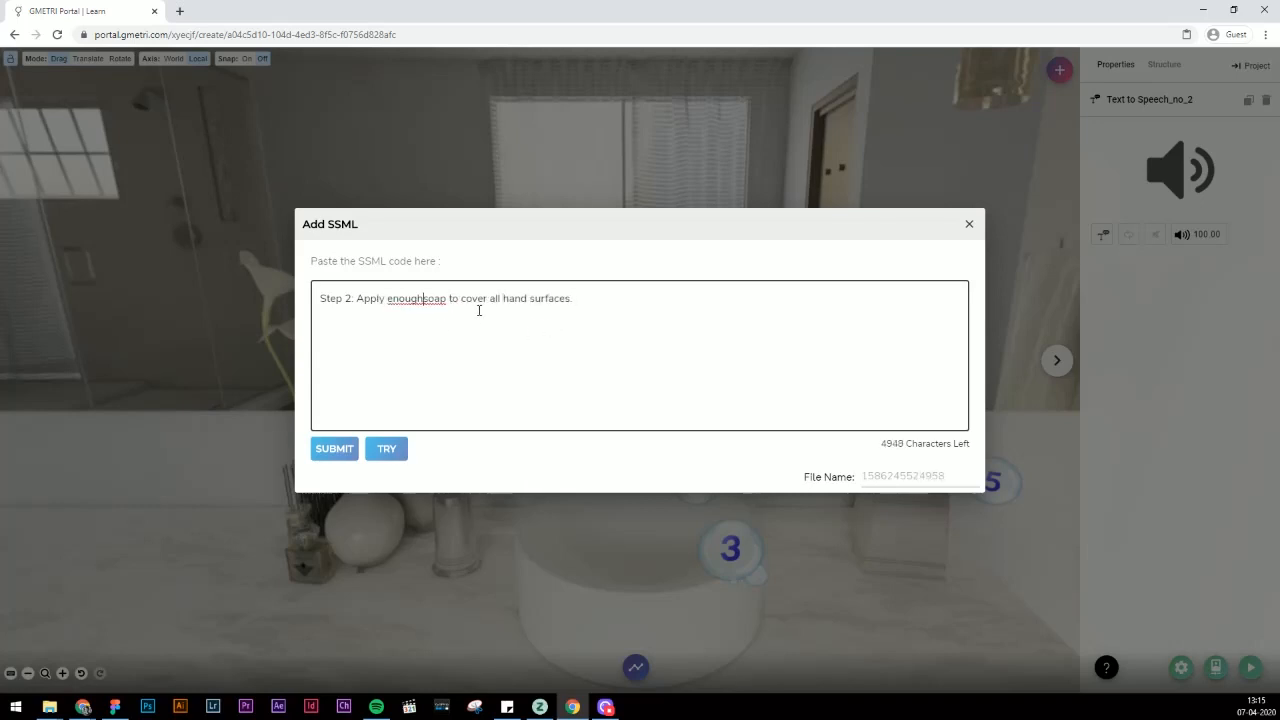
Generate and listen to the step 2 audio, submit it and close the SSML dialog.
click(389, 452)
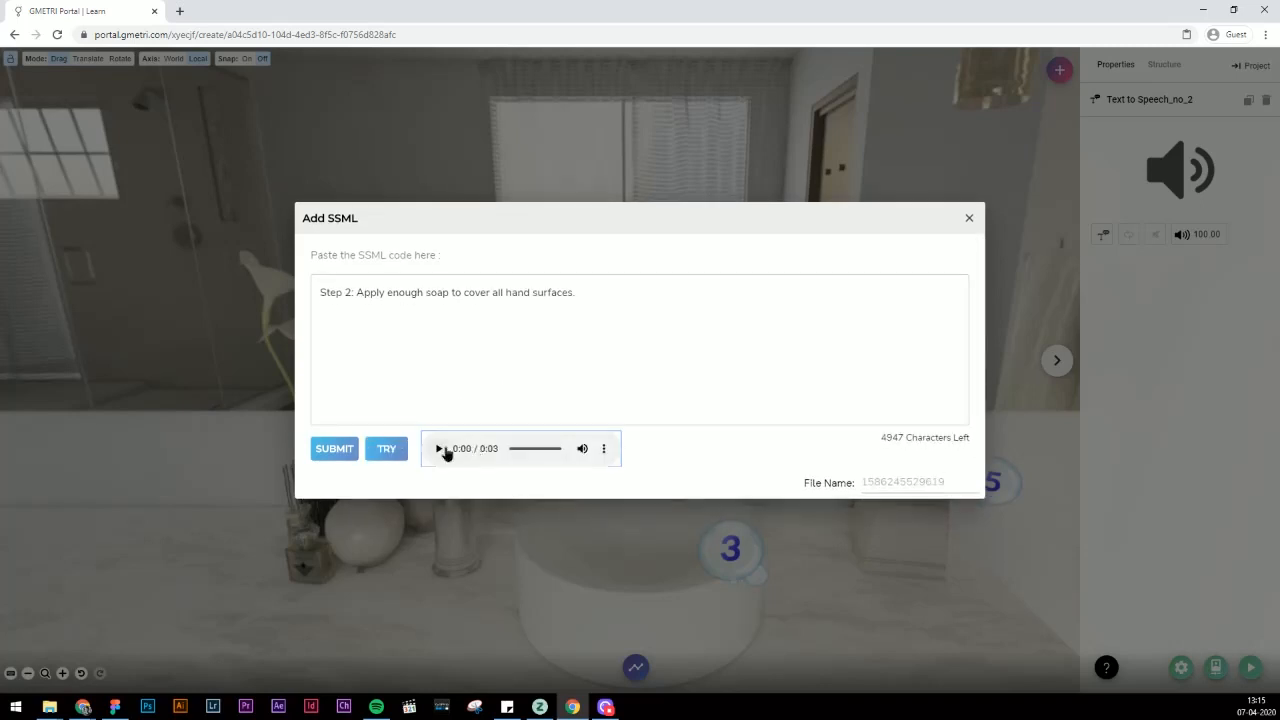
click(442, 450)
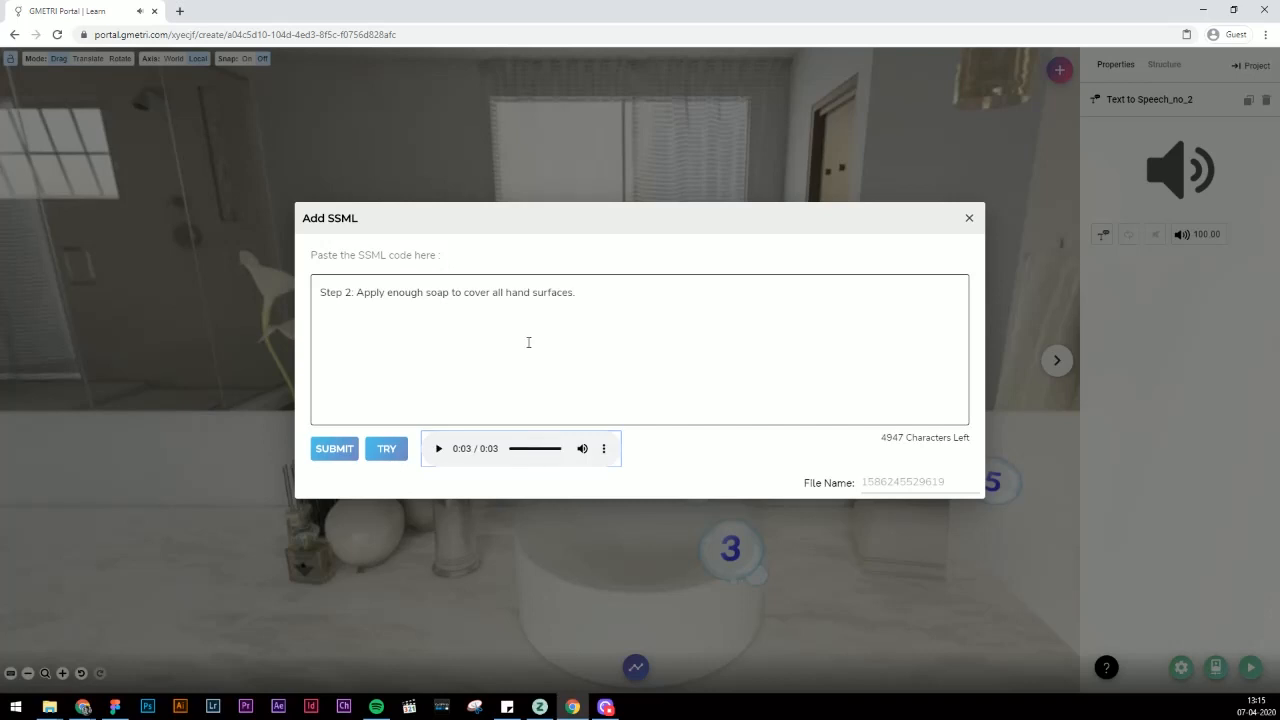
click(346, 456)
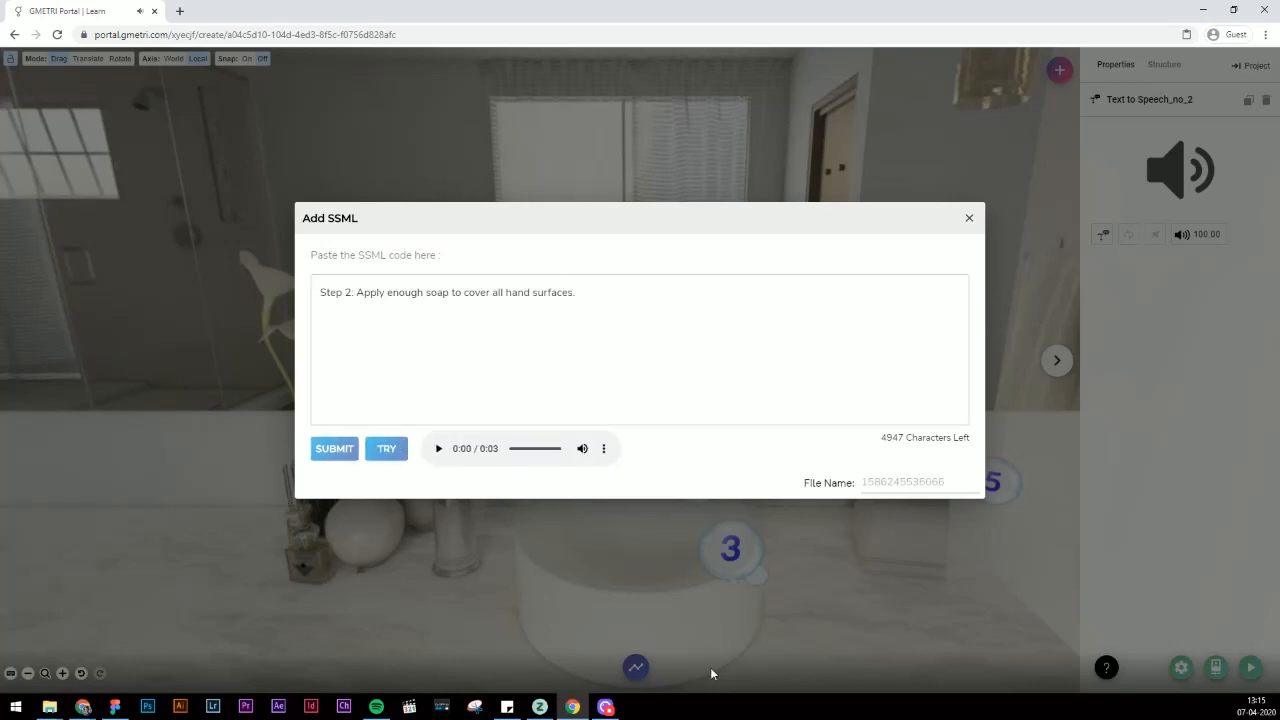
click(969, 218)
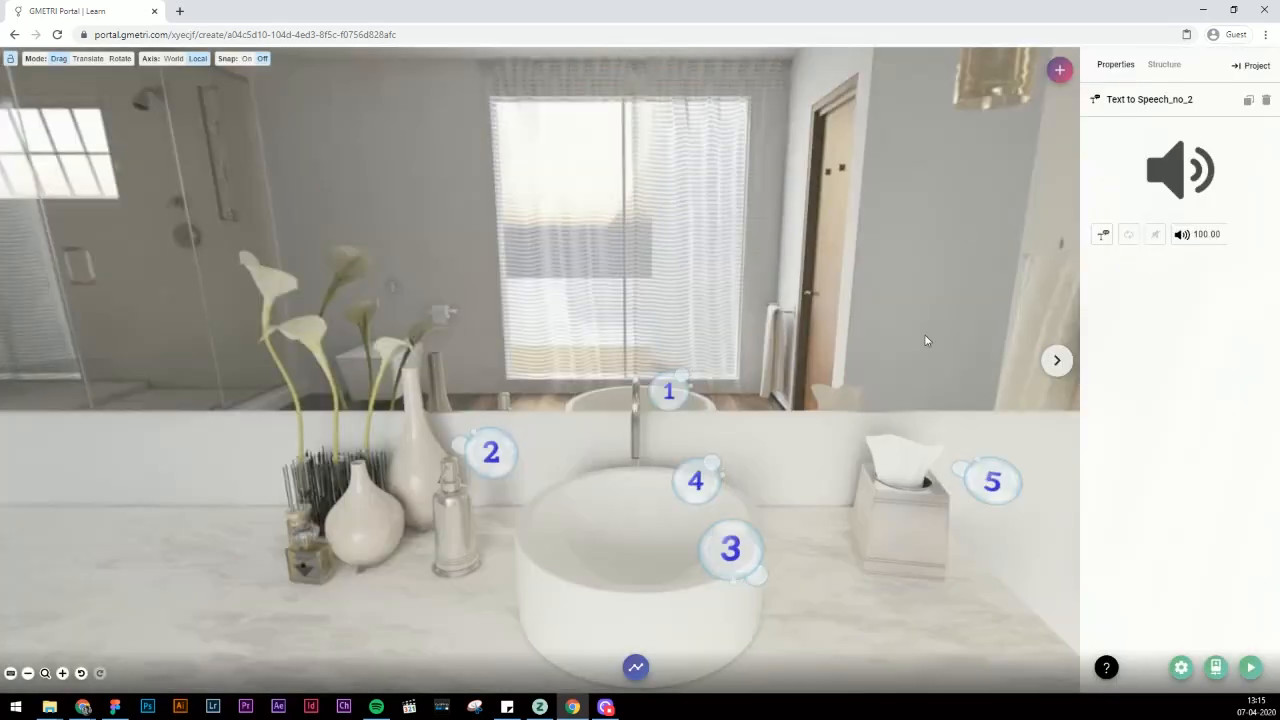
Add a play/seek to action for Text to Speech_no_2 after 0.1 seconds to the no_2 click connection, and close the connections.
click(636, 668)
scroll(516, 568, down, 10)
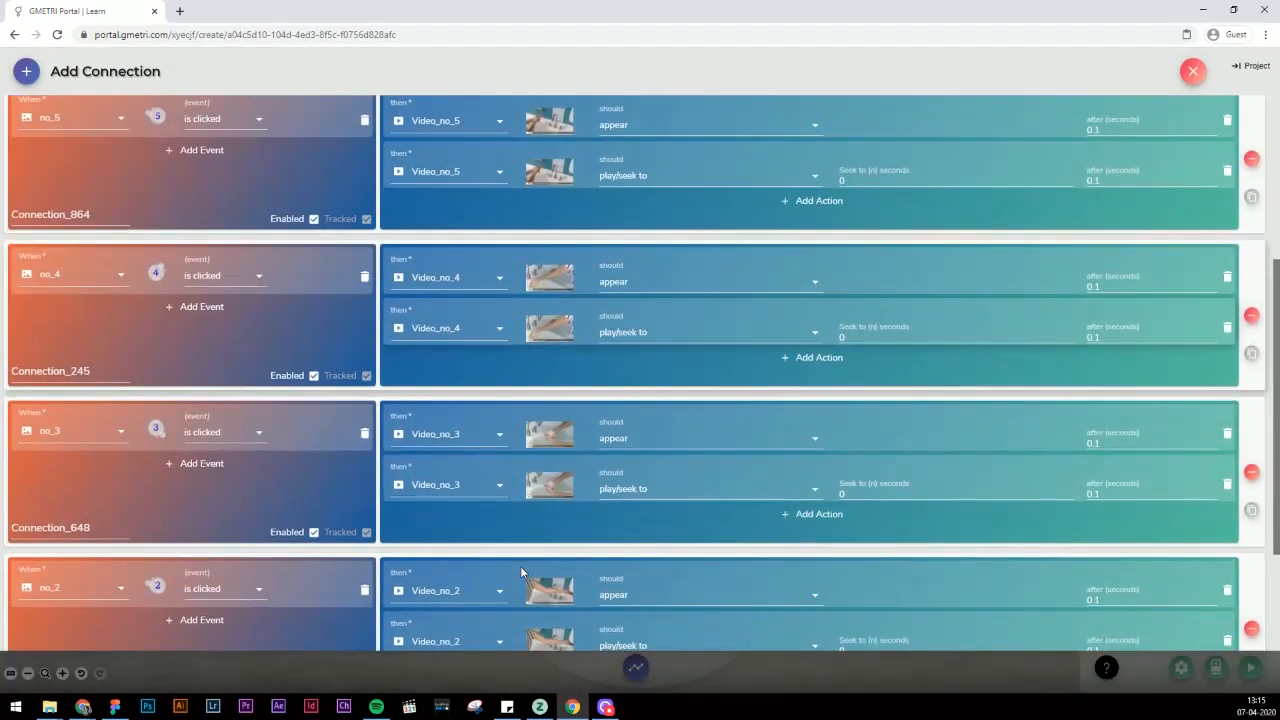
click(810, 390)
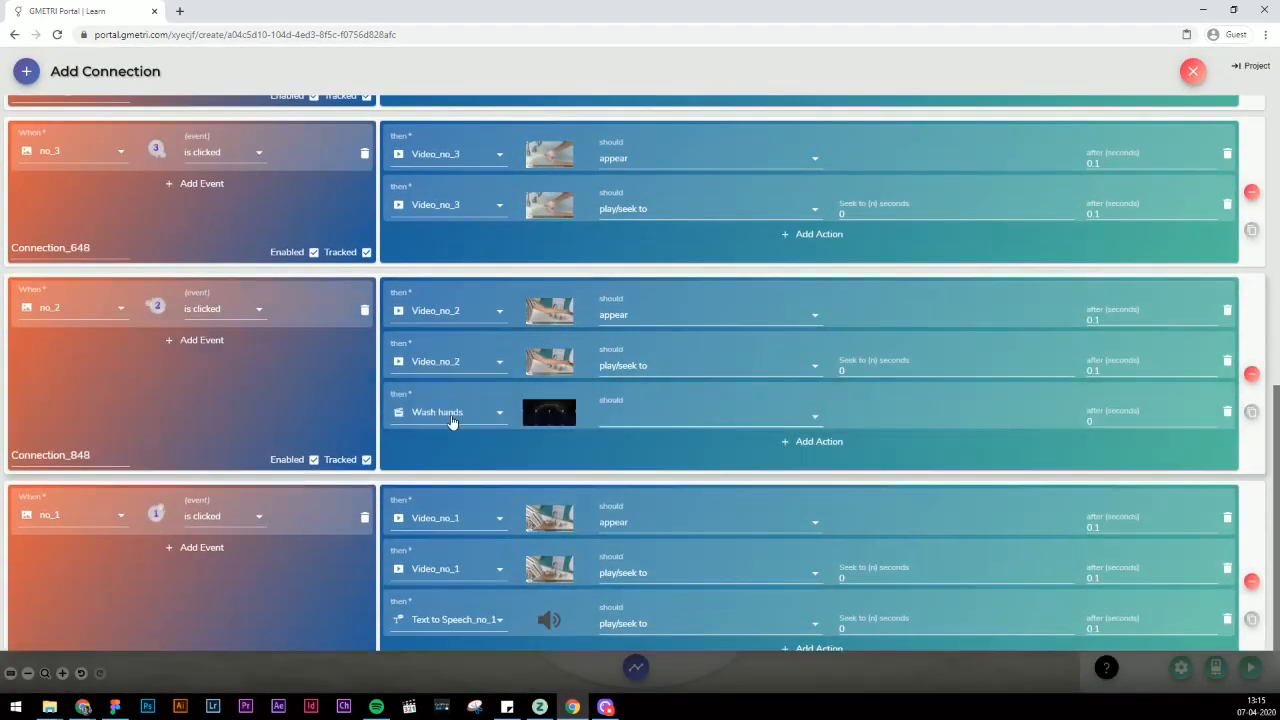
click(443, 418)
click(483, 620)
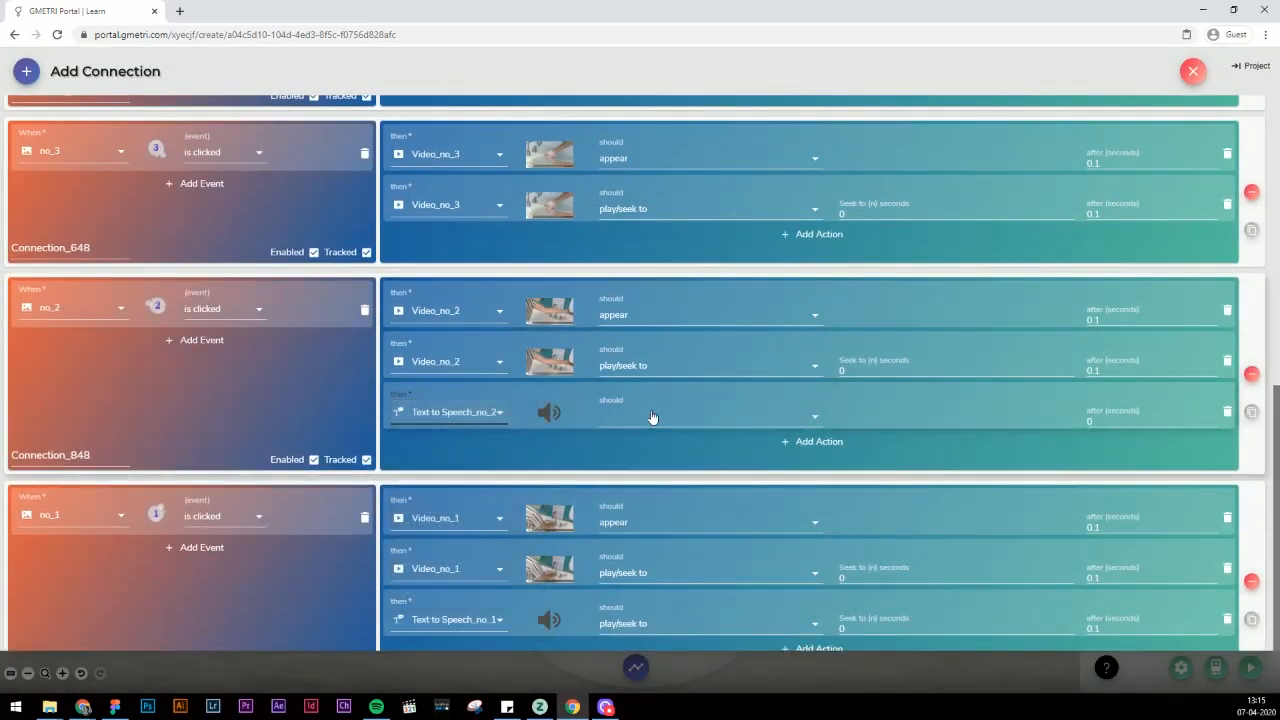
click(651, 416)
click(630, 431)
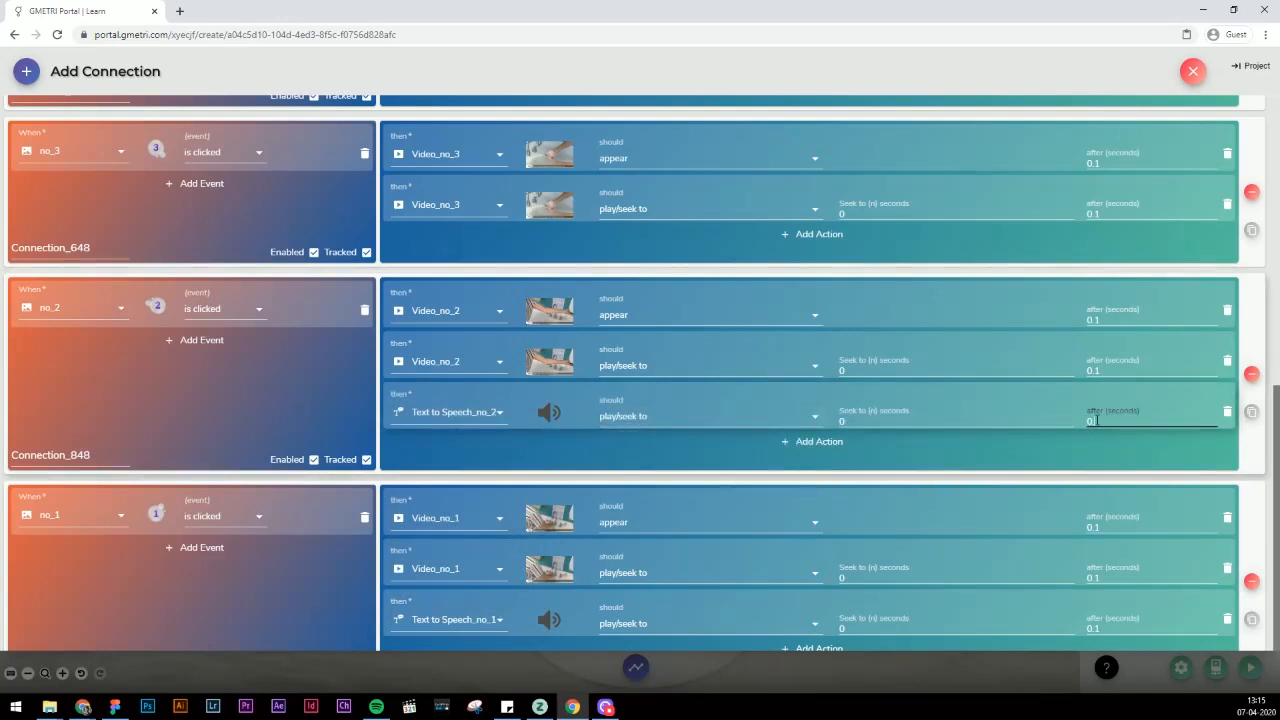
text(.1)
click(1192, 71)
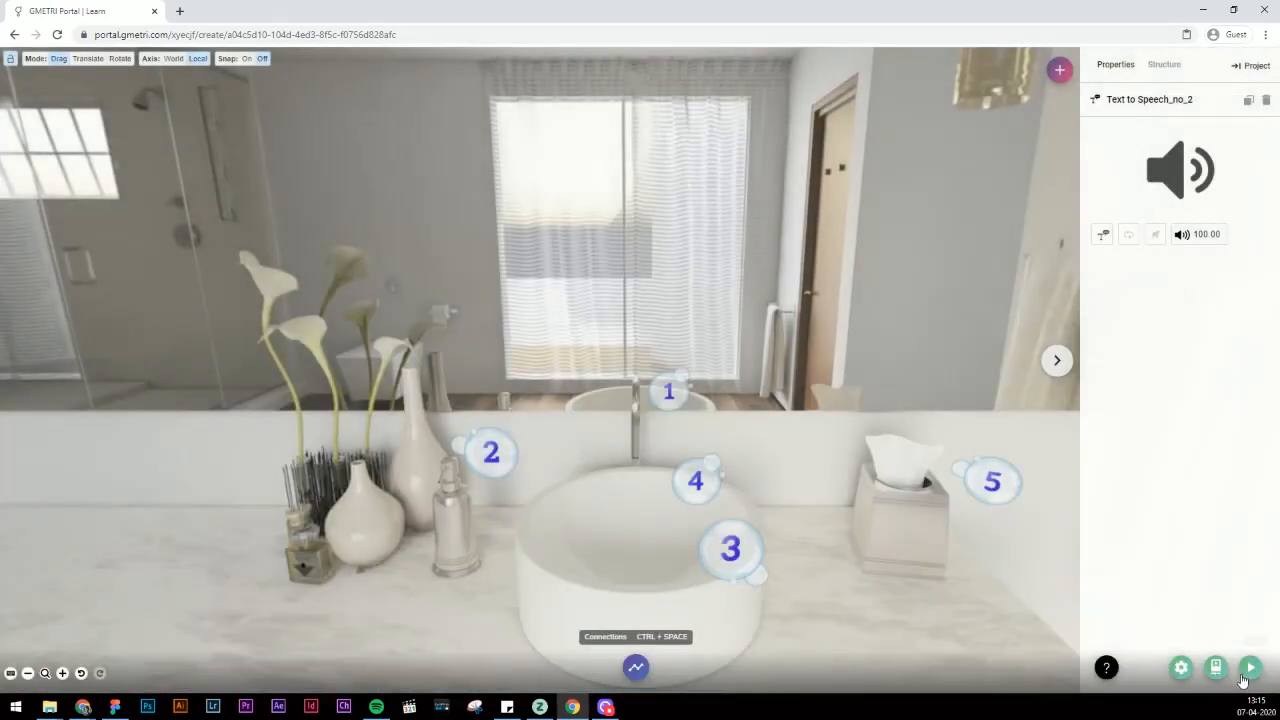
Test in a new preview window how the narration behaves when switching between bubbles 1 and 2, and return to the editor.
click(1245, 672)
click(1202, 641)
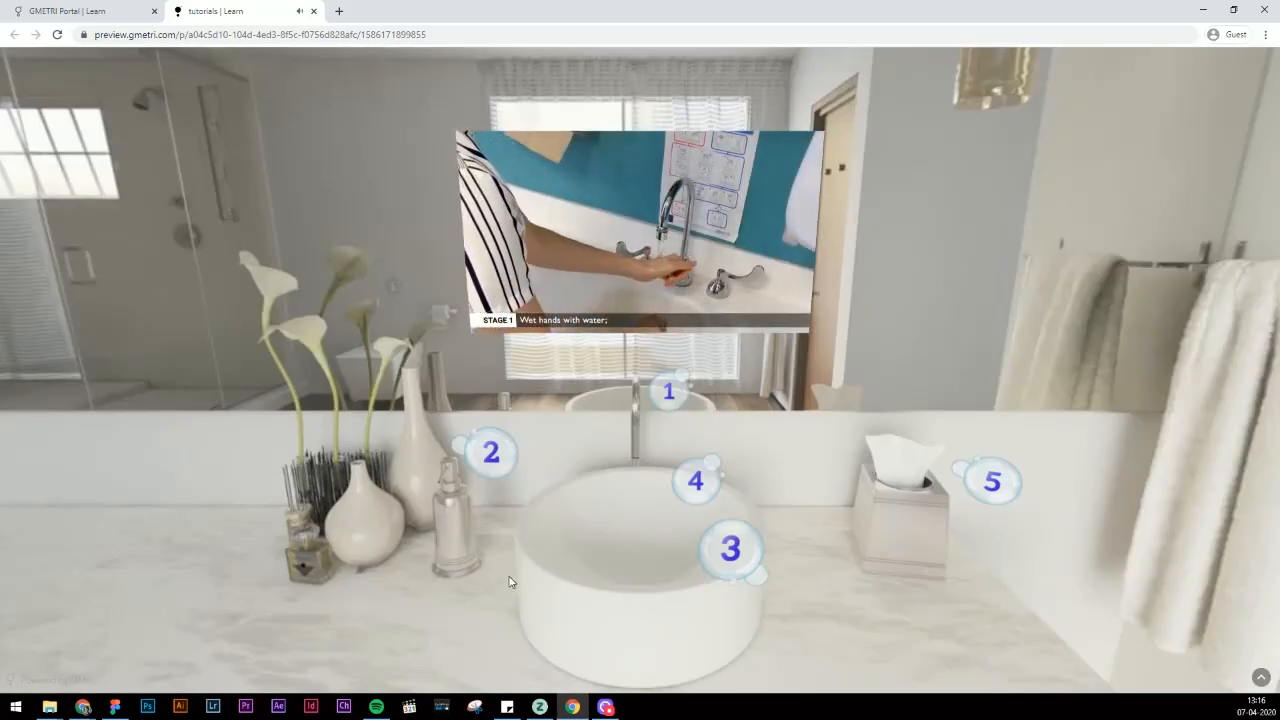
click(493, 452)
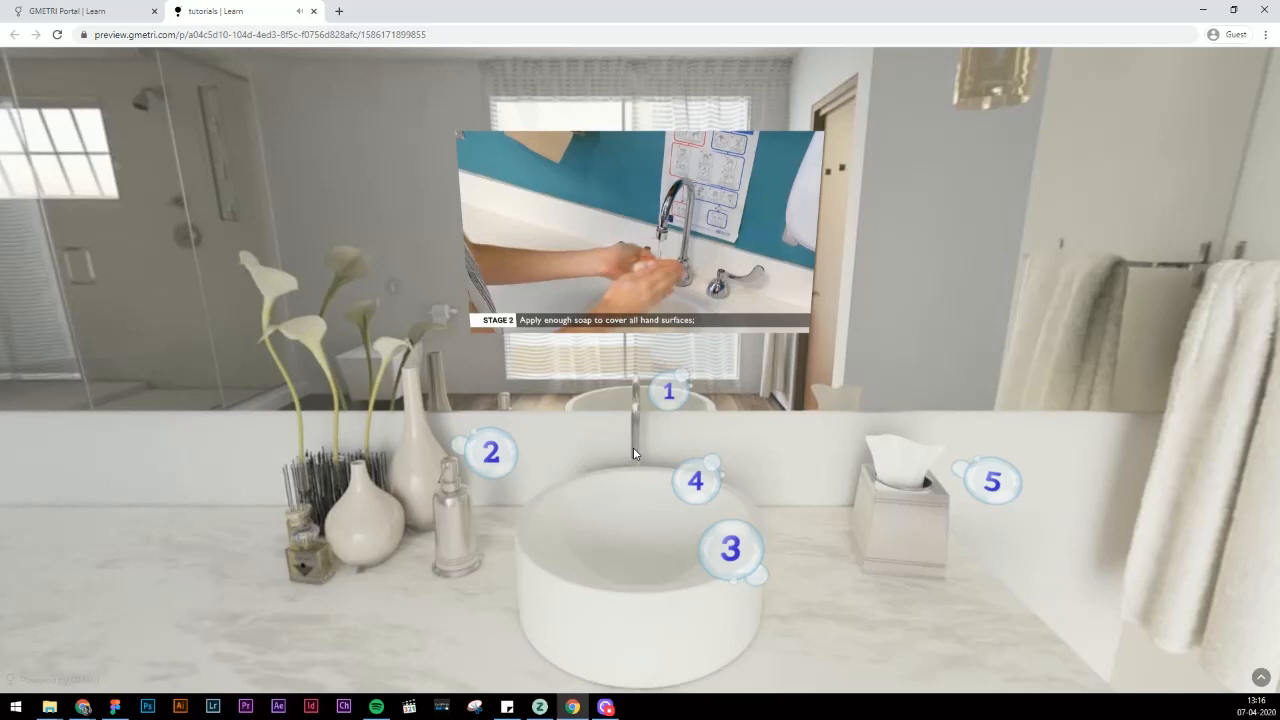
click(669, 395)
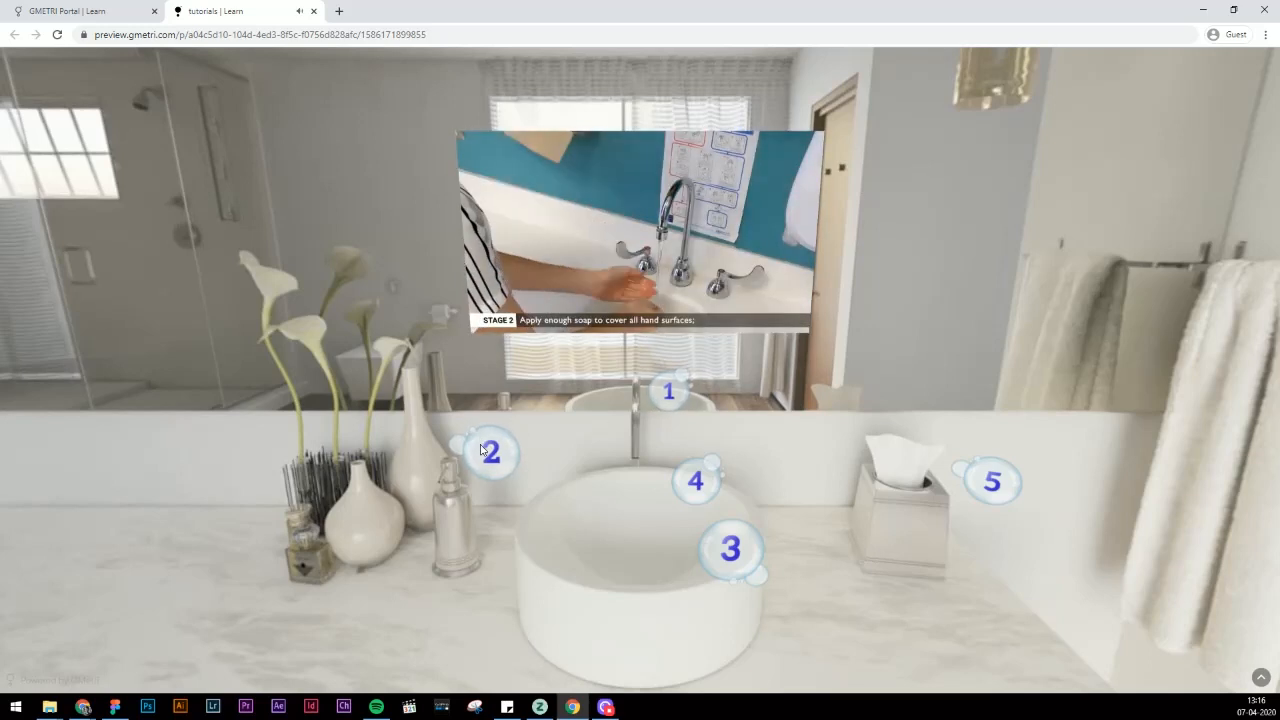
middle_click(263, 9)
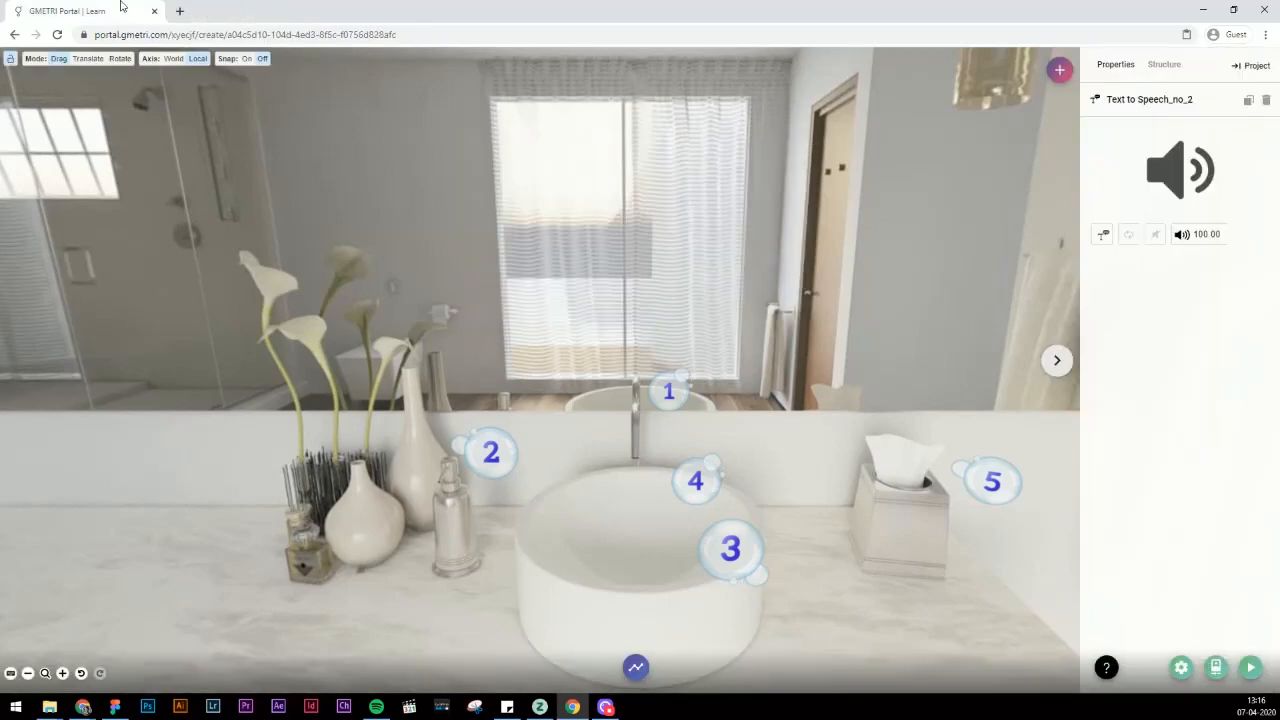
Add a pause action for Text to Speech_no_1 to the connection that hides all videos when any bubble is clicked.
click(637, 668)
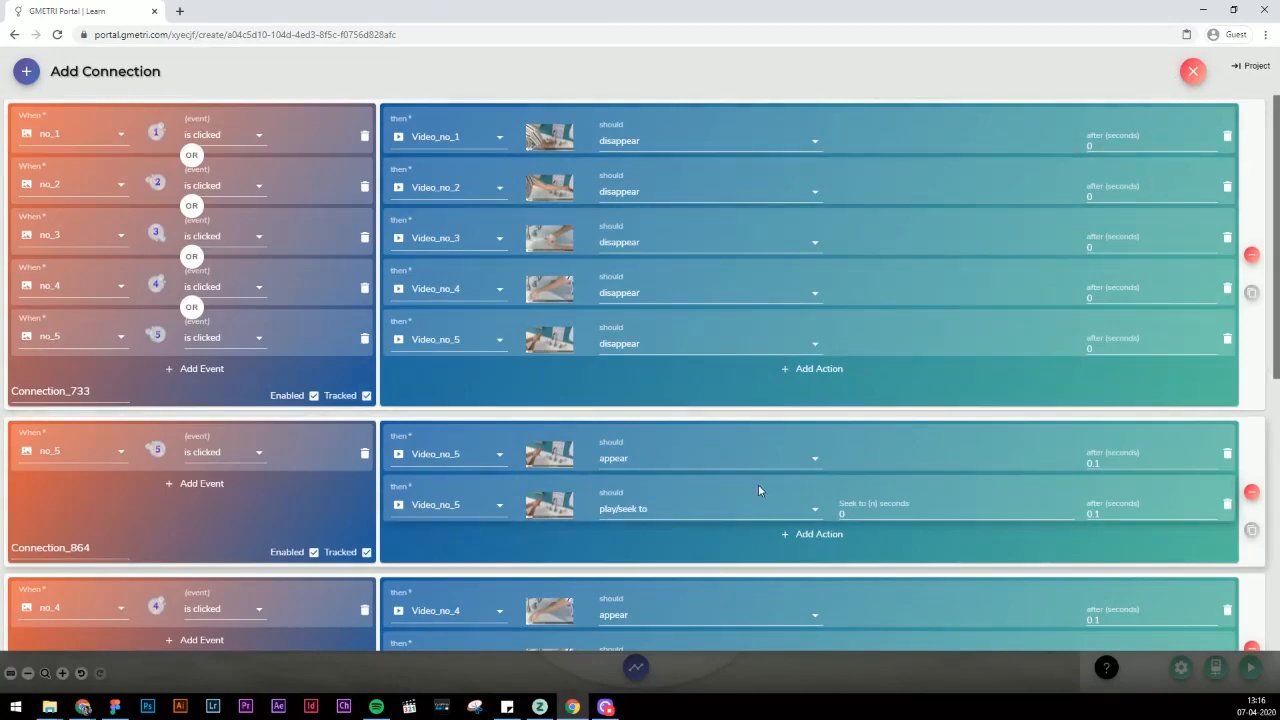
scroll(758, 484, down, 10)
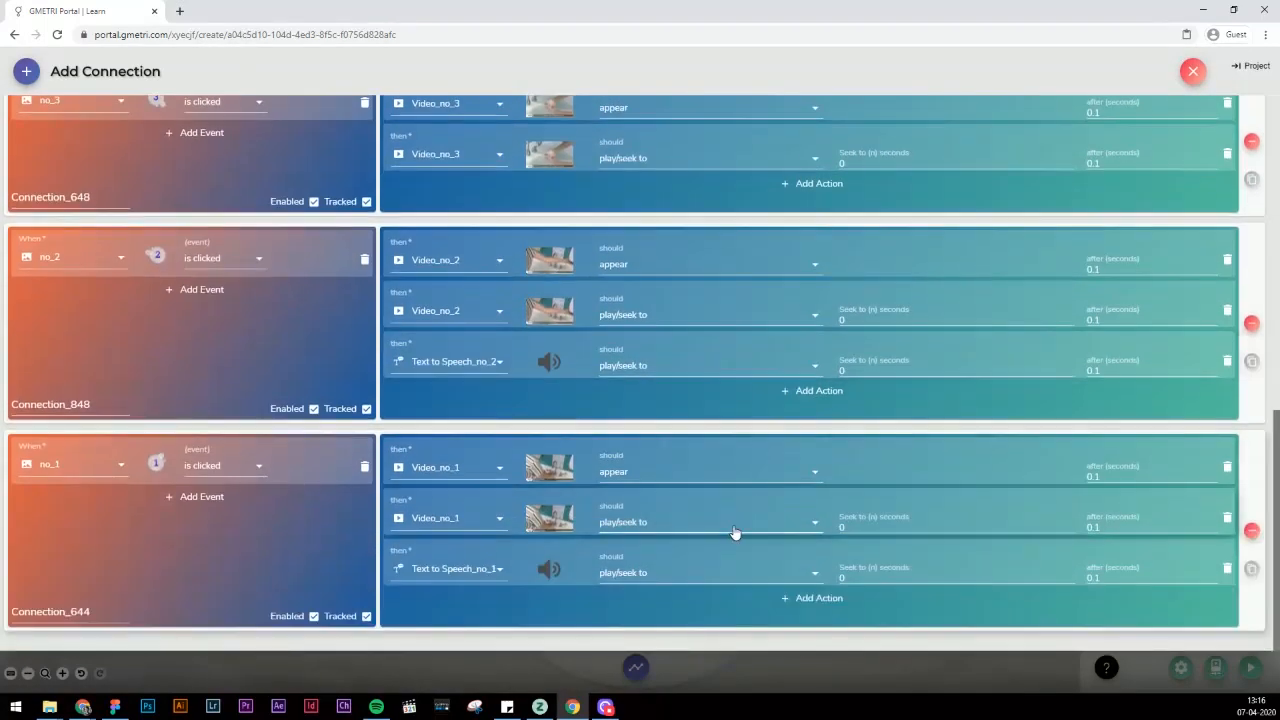
scroll(935, 574, up, 10)
scroll(930, 576, up, 2)
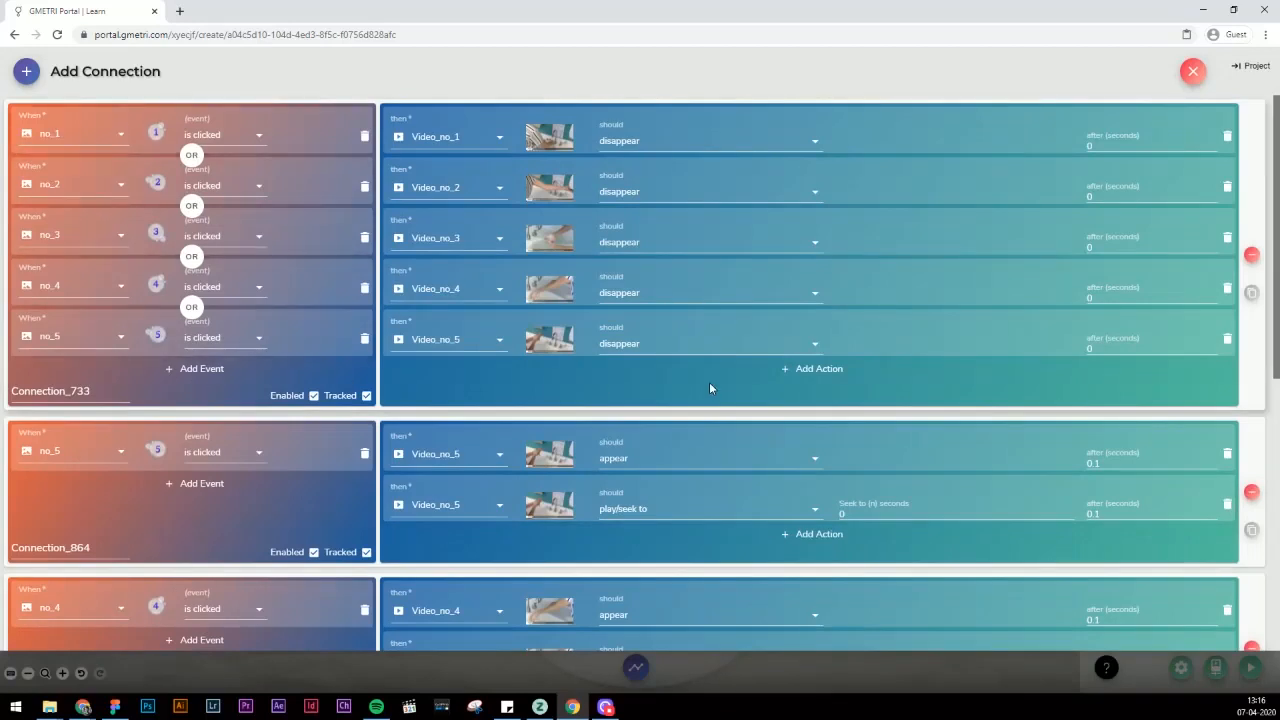
click(812, 369)
click(460, 388)
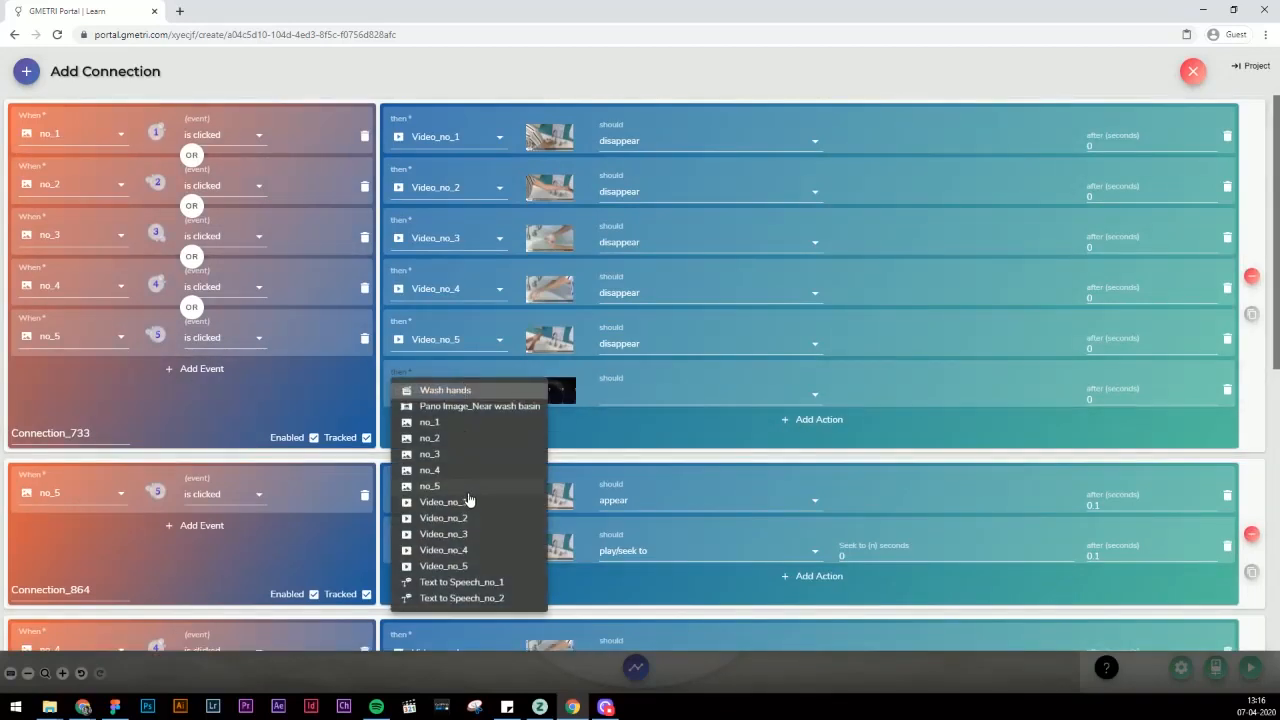
click(478, 584)
click(645, 393)
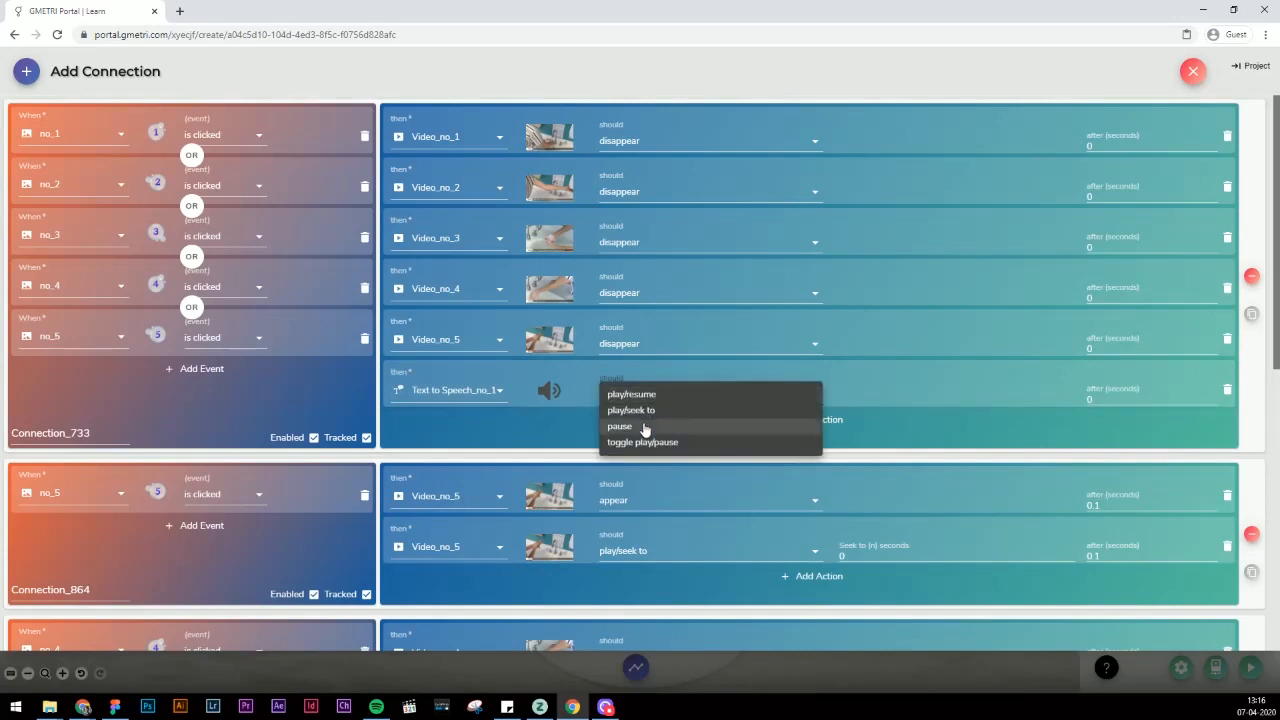
click(805, 428)
Add a pause action for Text to Speech_no_2 to the same shared connection and close the connections.
click(830, 422)
click(447, 447)
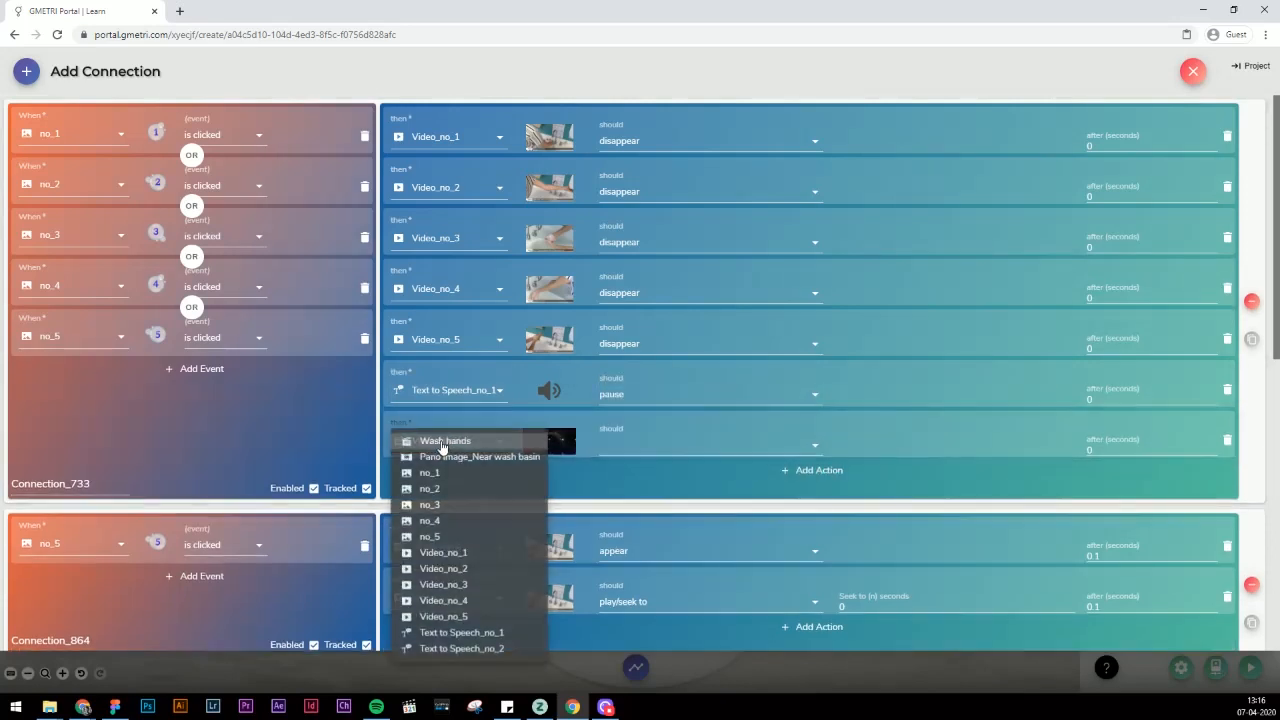
click(451, 649)
click(640, 446)
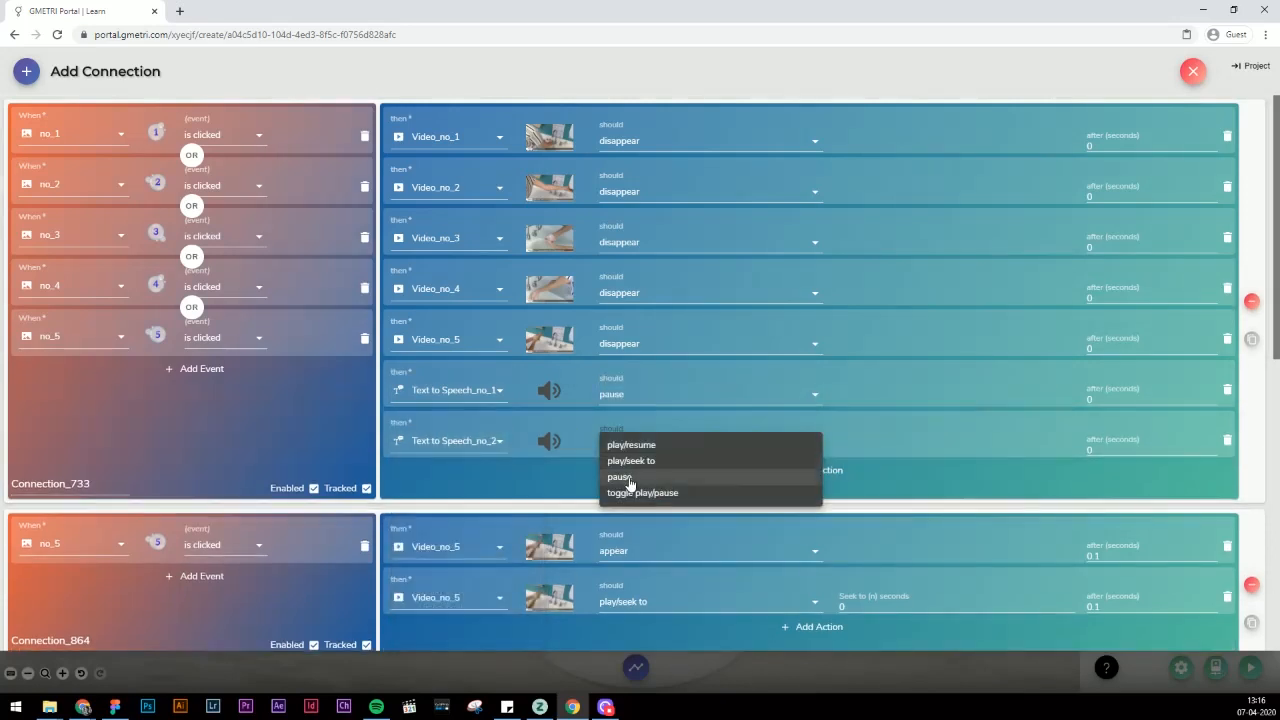
click(626, 480)
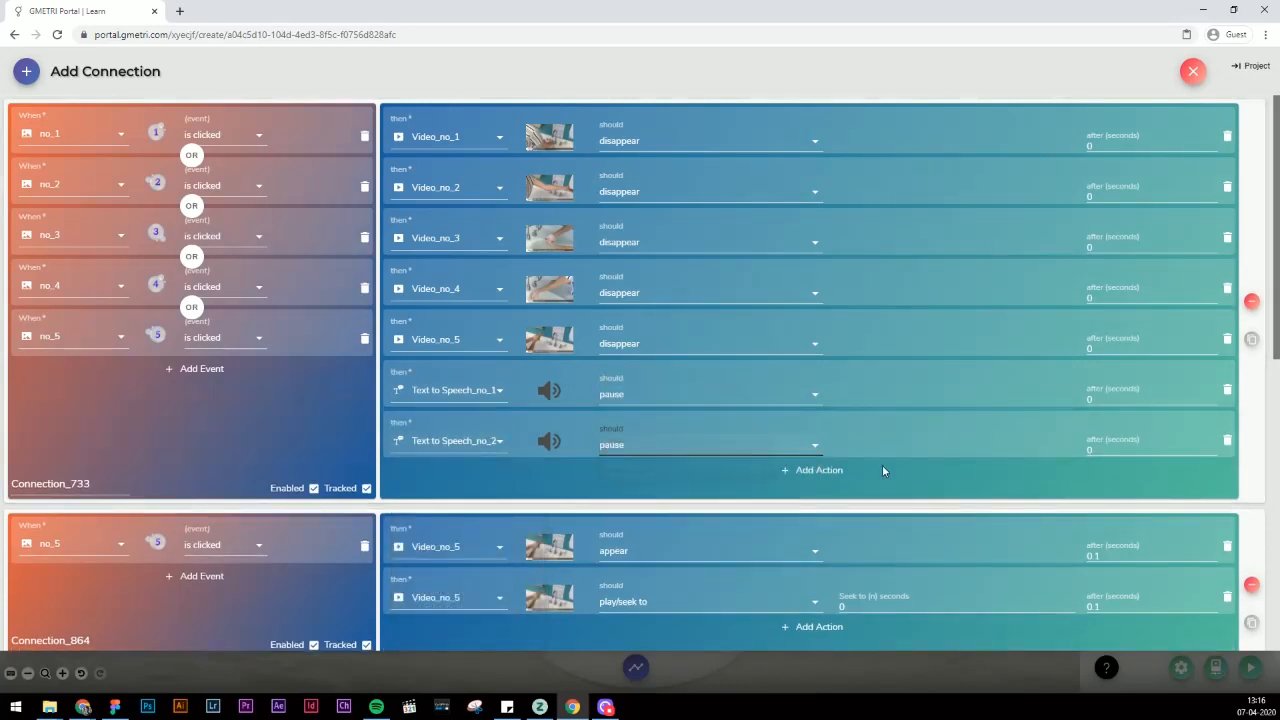
click(1192, 70)
Preview the lesson again, switch between bubbles 1 and 2 to check that their narrations do not overlap, and return to the editor.
click(1250, 667)
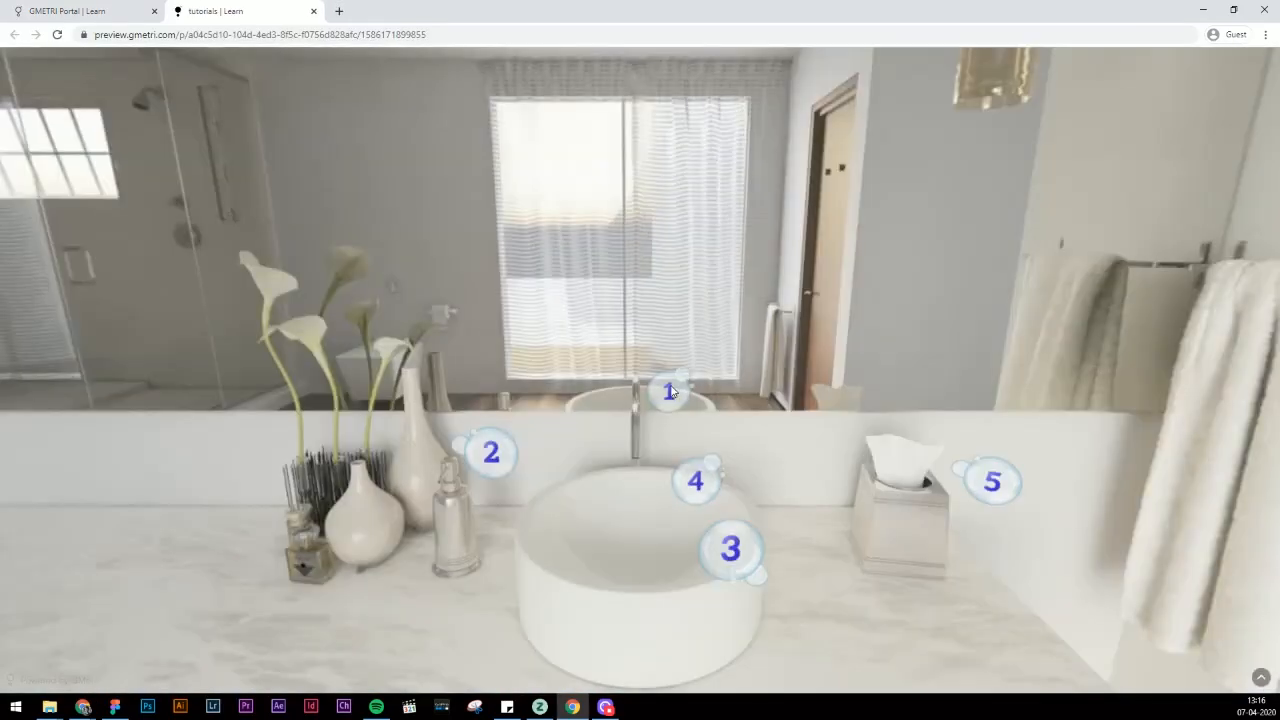
click(671, 391)
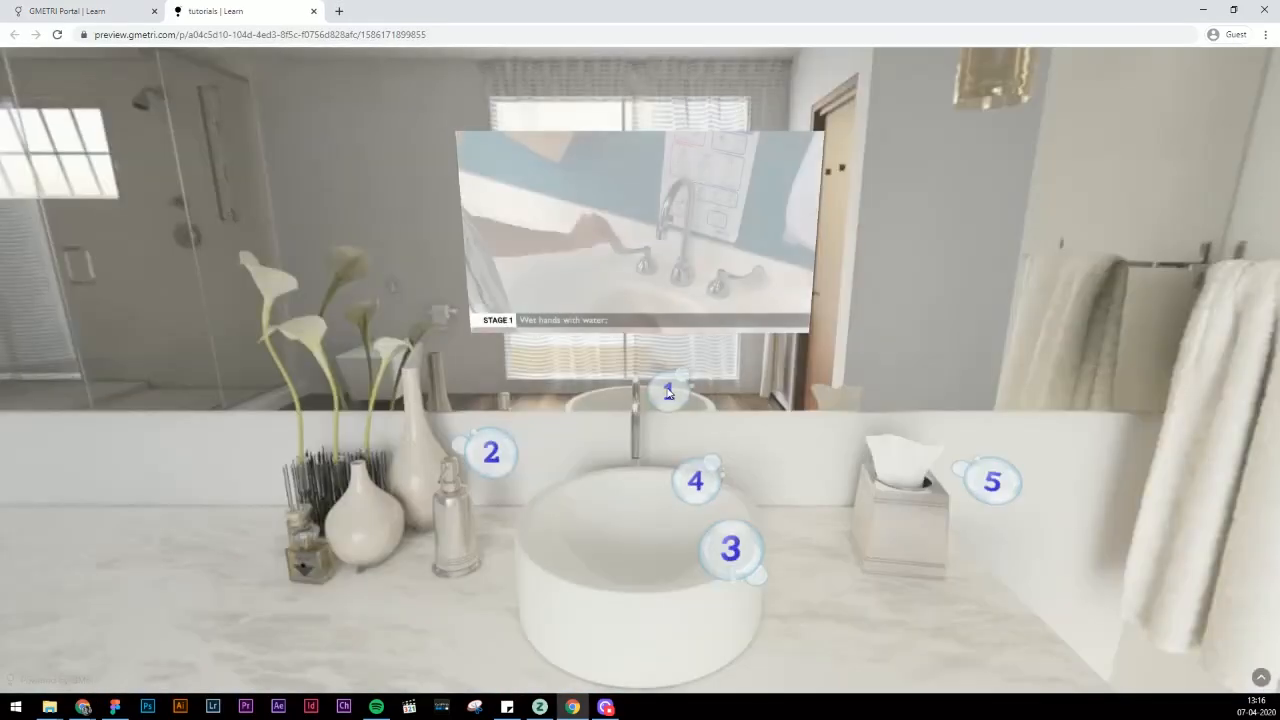
click(489, 436)
click(673, 400)
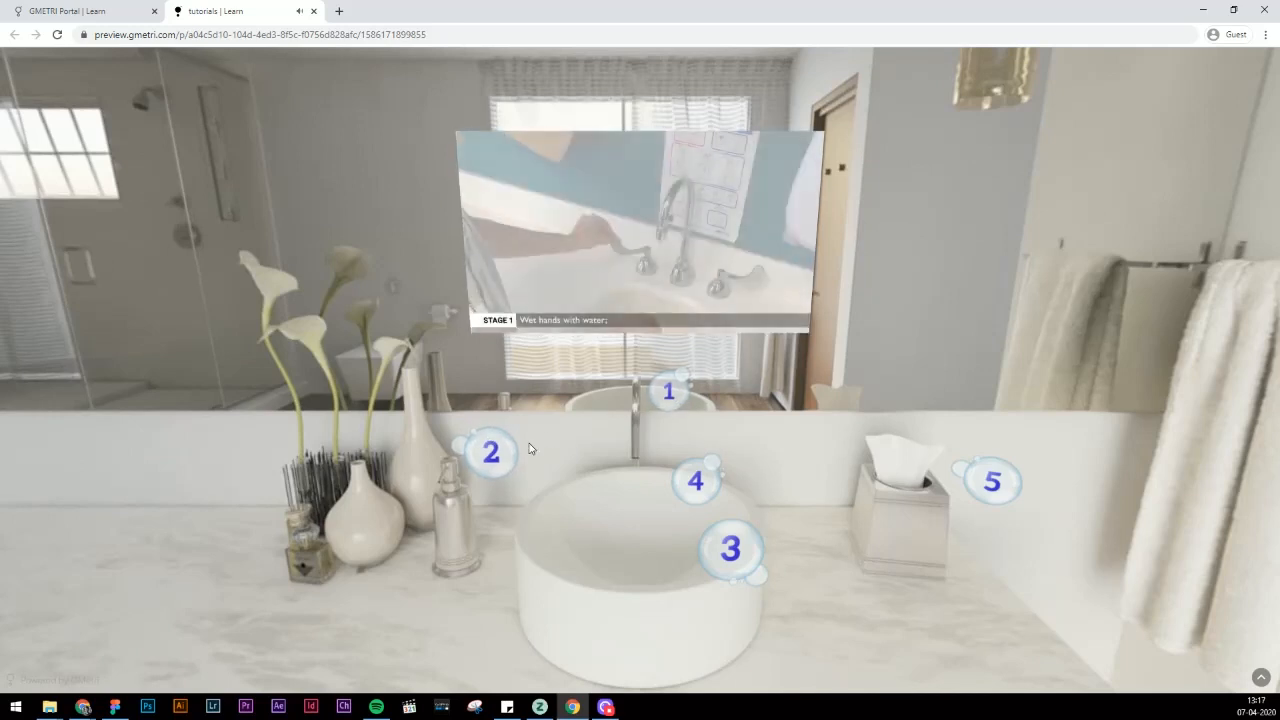
click(491, 456)
click(491, 456)
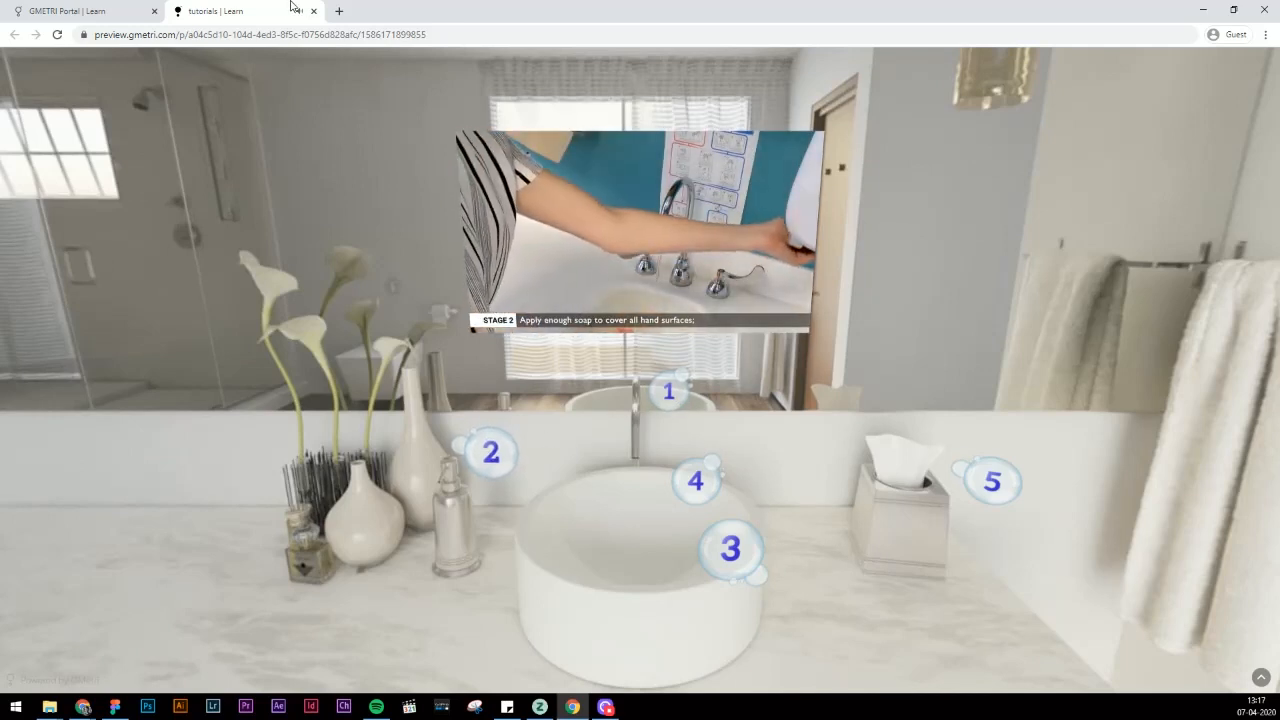
click(123, 18)
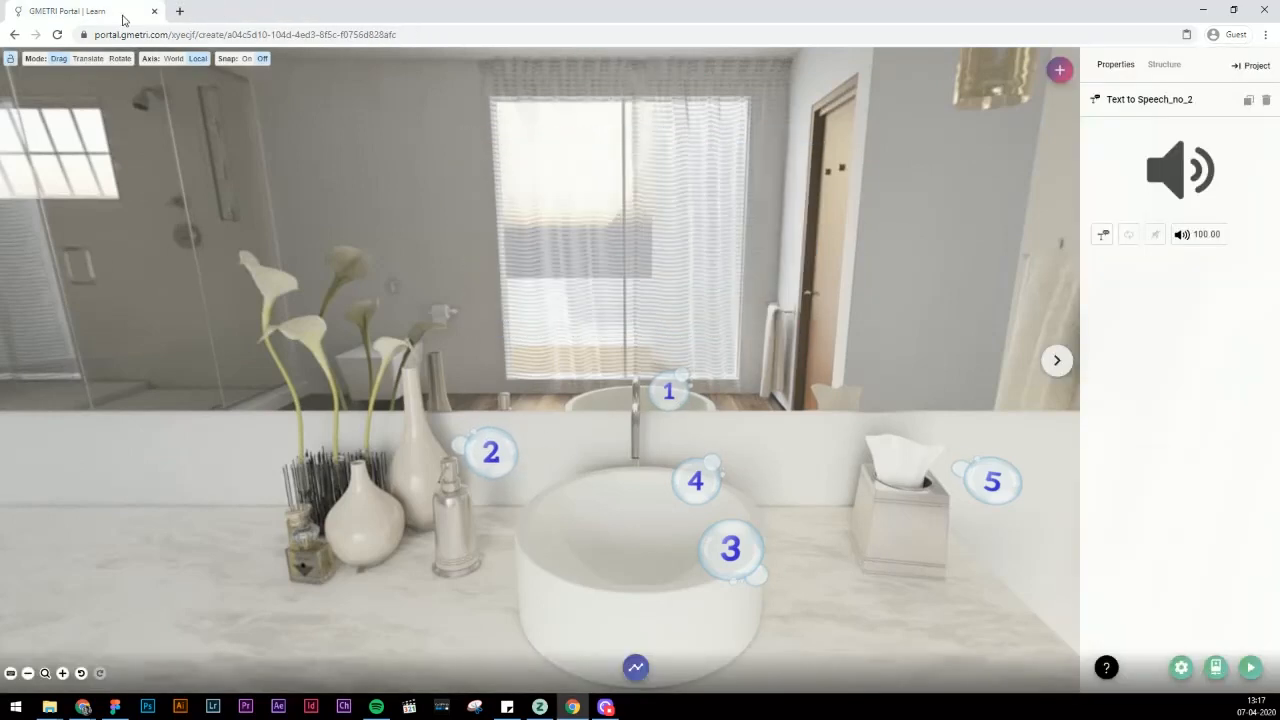
Duplicate Text to Speech_no_2 in the scene structure to make three copies.
click(1162, 65)
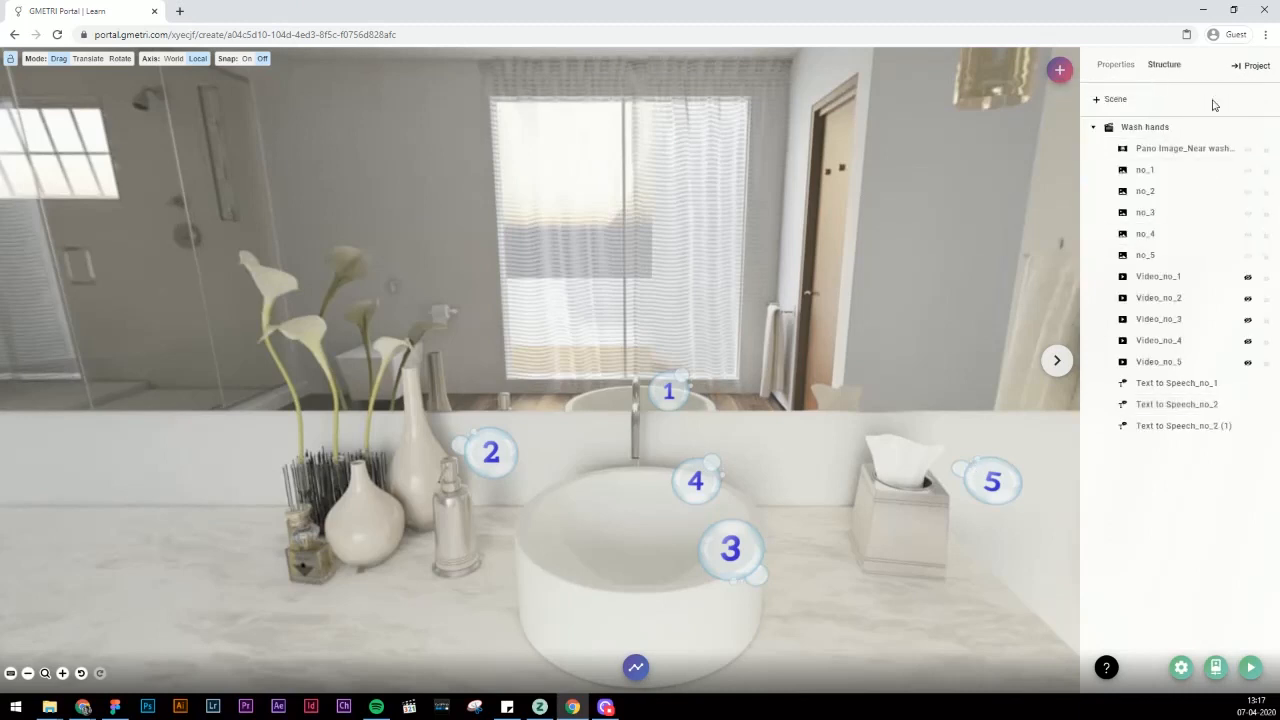
click(1215, 405)
click(1214, 100)
click(1225, 426)
click(1214, 100)
click(1222, 426)
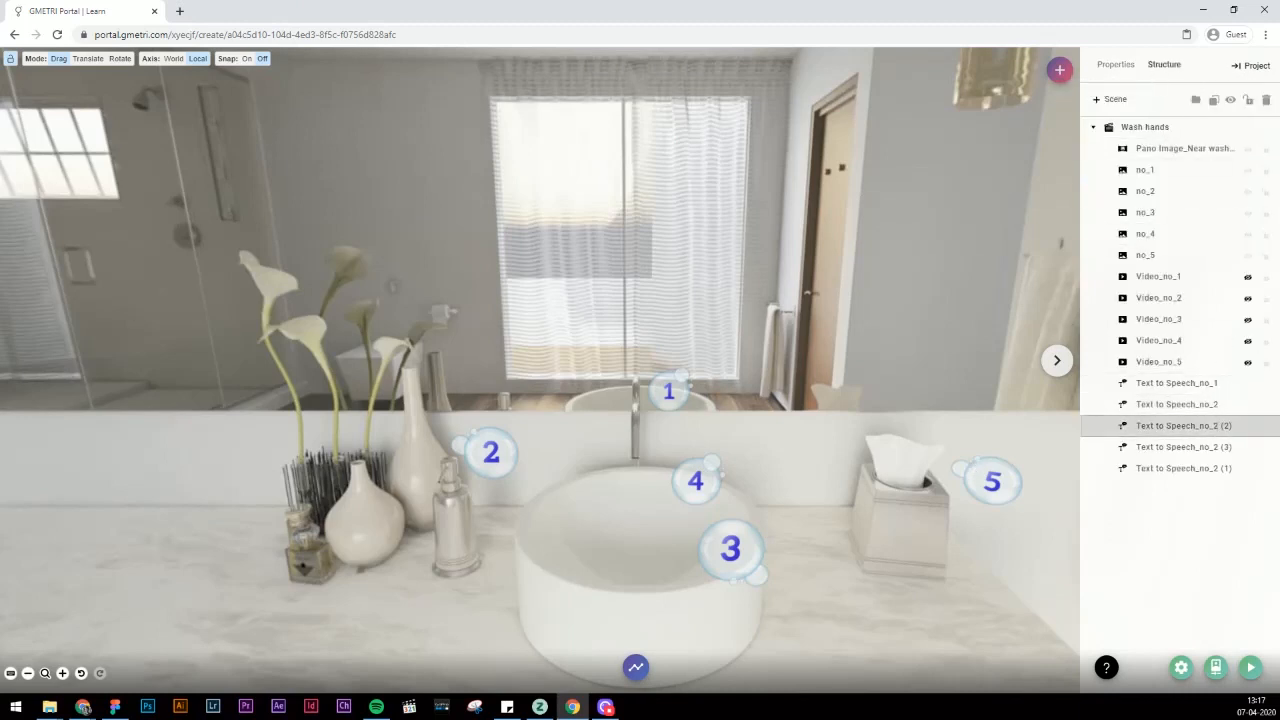
Rename the three copies as Text to Speech_no_3, Text to Speech_no_4 and Text to Speech_no_5.
double_click(1222, 426)
mouse_move(1208, 427)
mouse_down()
mouse_move(1257, 431)
mouse_move(1250, 450)
mouse_up()
text(3)
double_click(1222, 448)
text(4)
double_click(1221, 470)
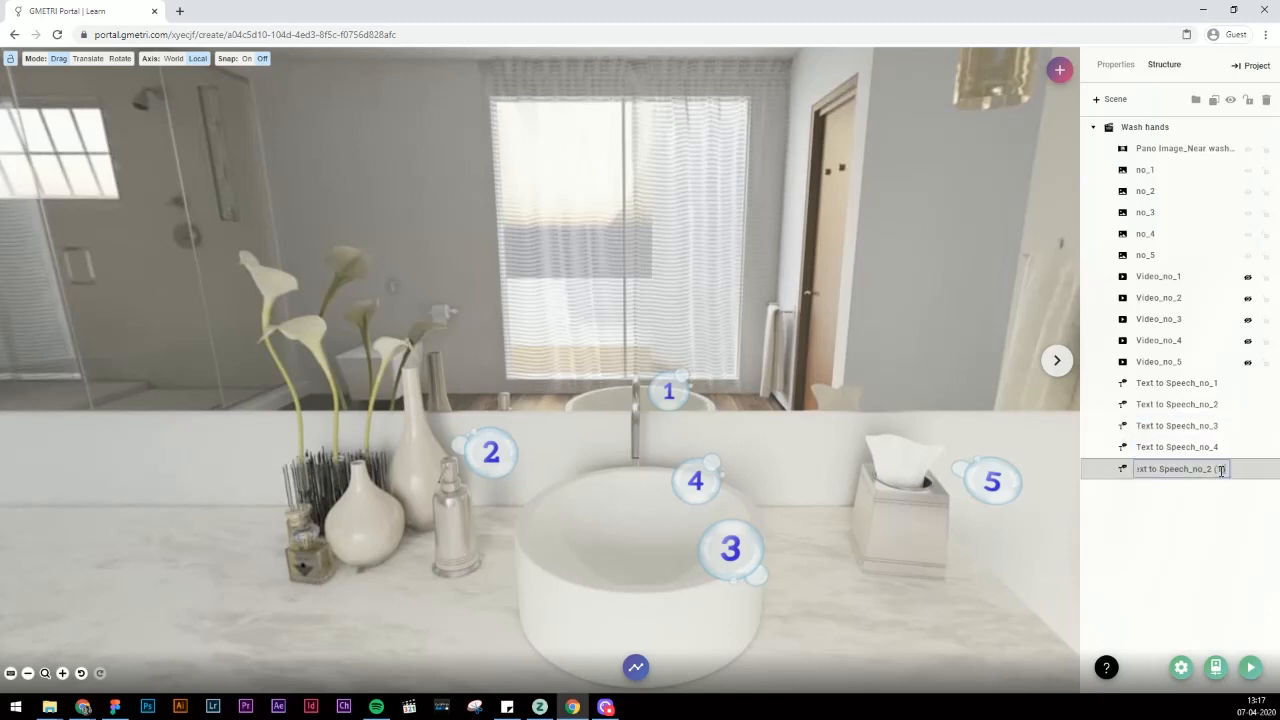
key(BackSpace)
key(BackSpace)
key(BackSpace)
key(BackSpace)
key(BackSpace)
text(5)
Replace Text to Speech_no_3's script with SSML: "Step 3. Rub your hands for clean palm, For clean fingers, And for clean finger tips", separated by 600ms breaks.
click(1196, 427)
click(1115, 67)
click(1102, 235)
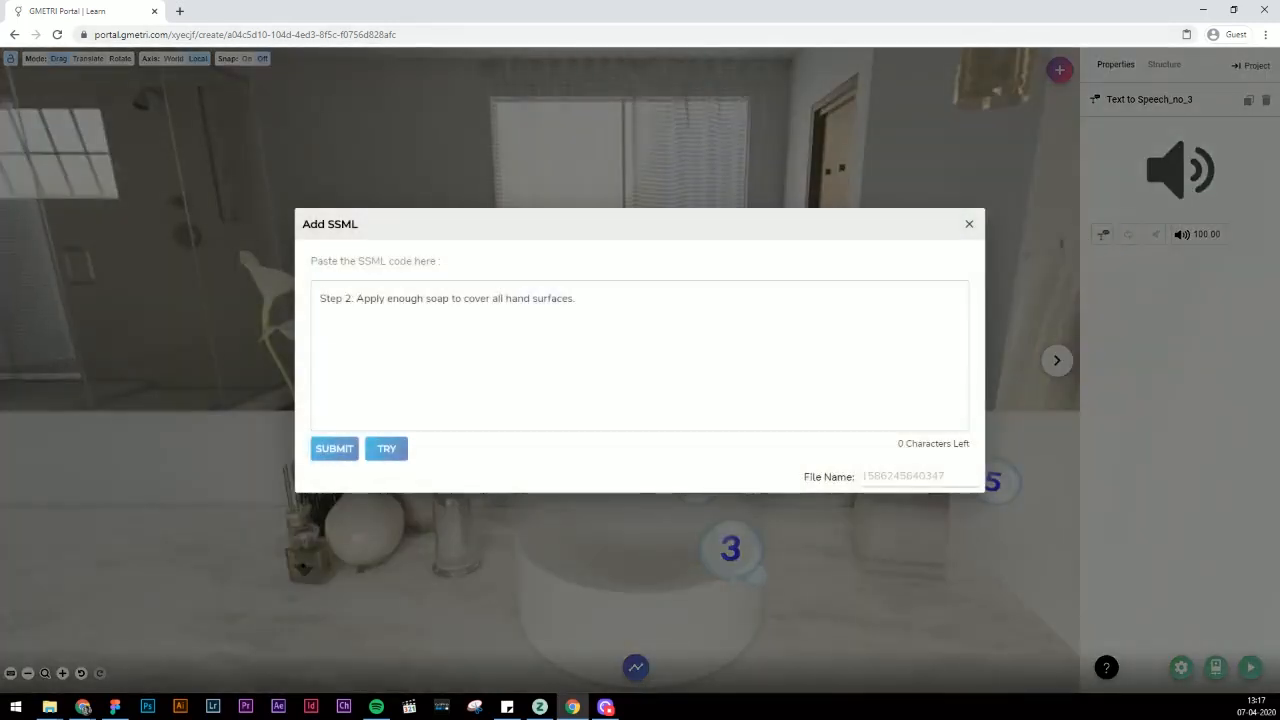
click(86, 709)
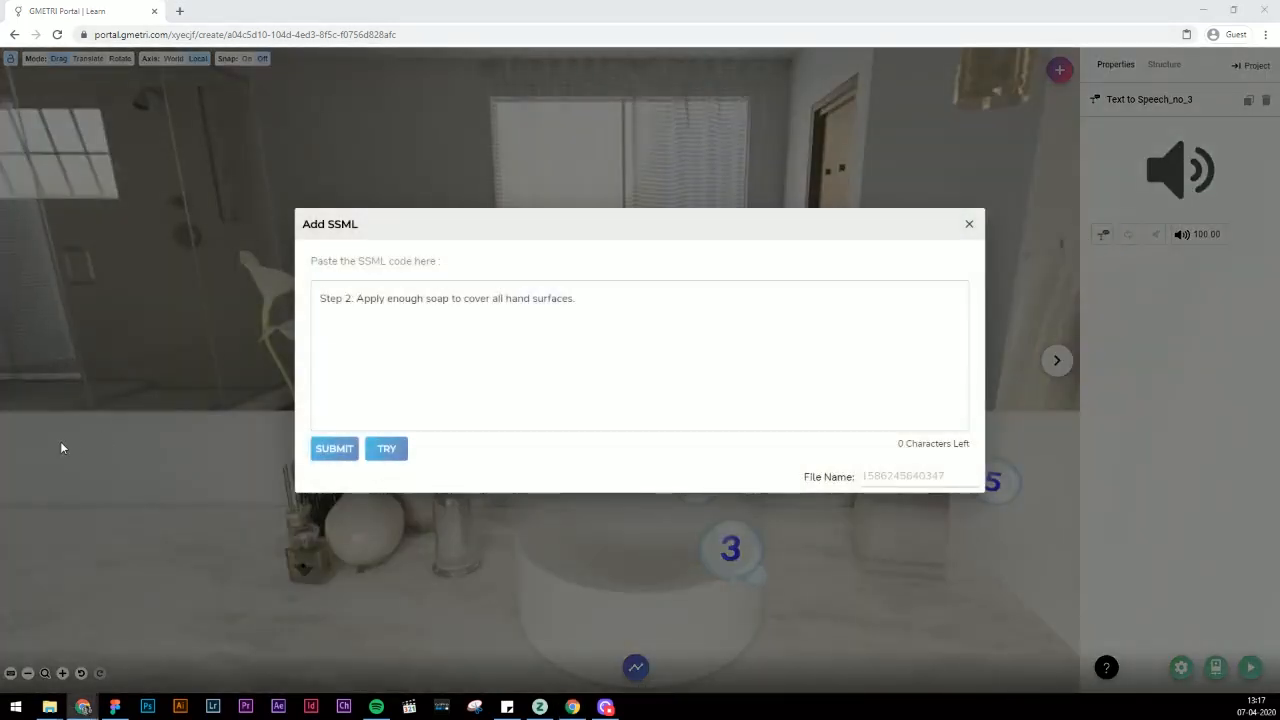
click(398, 298)
key(ctrl+a)
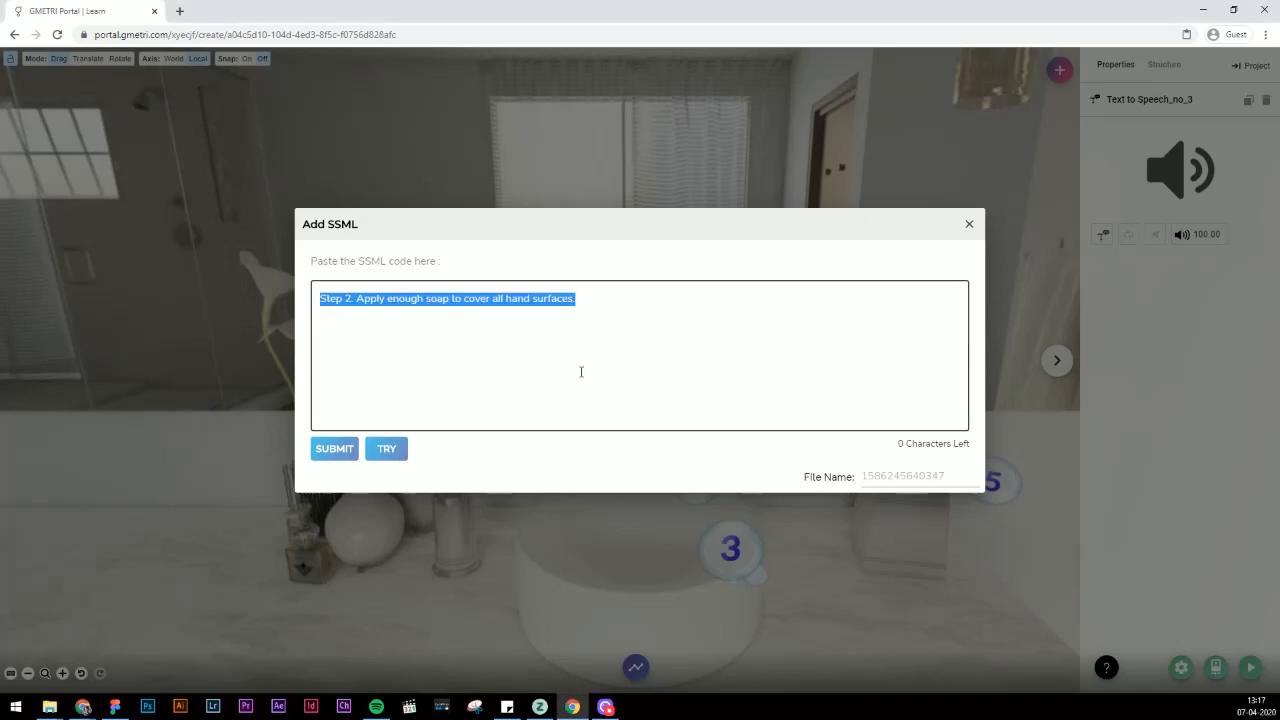
text(<speak> Step 3. Rub your hands for clean palm, <break time="600ms"/> For clean fingers, <break time="600ms"/> And for clean finger tips </speak>)
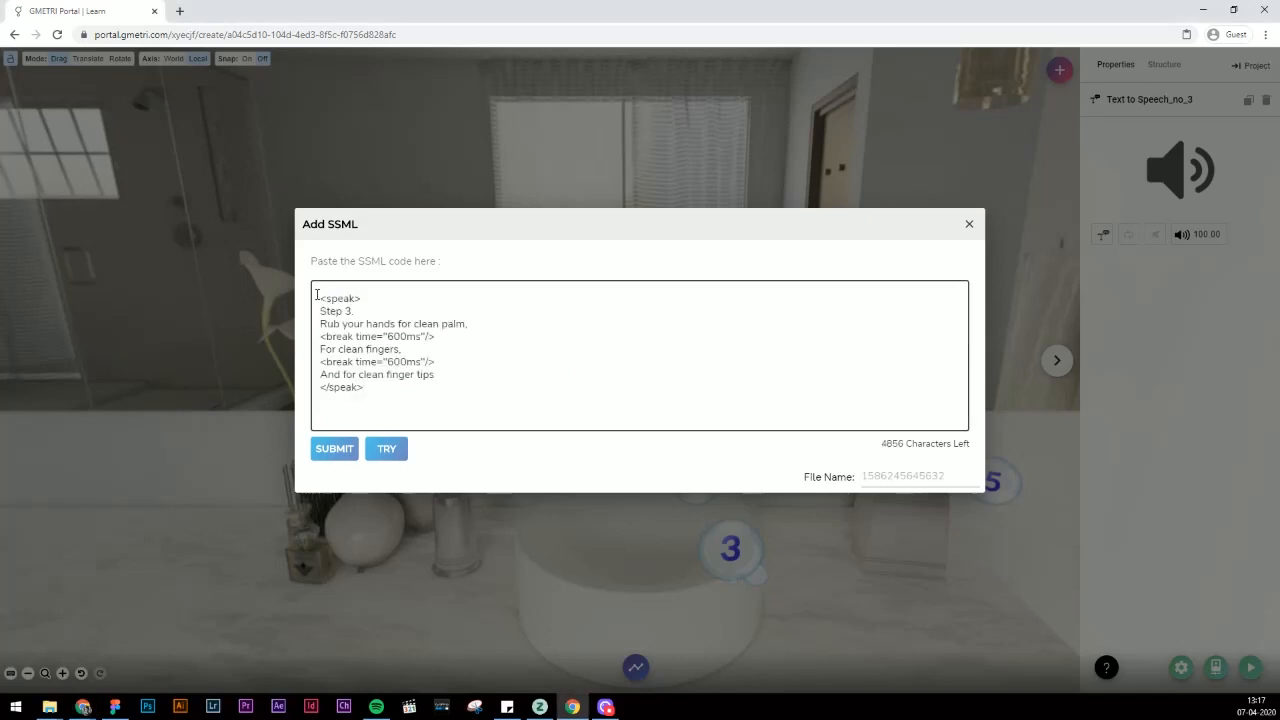
Generate a trial of the Step 3 narration, listen to its pauses, and submit the script.
click(354, 311)
drag(447, 361, 306, 368)
drag(436, 336, 318, 337)
click(375, 452)
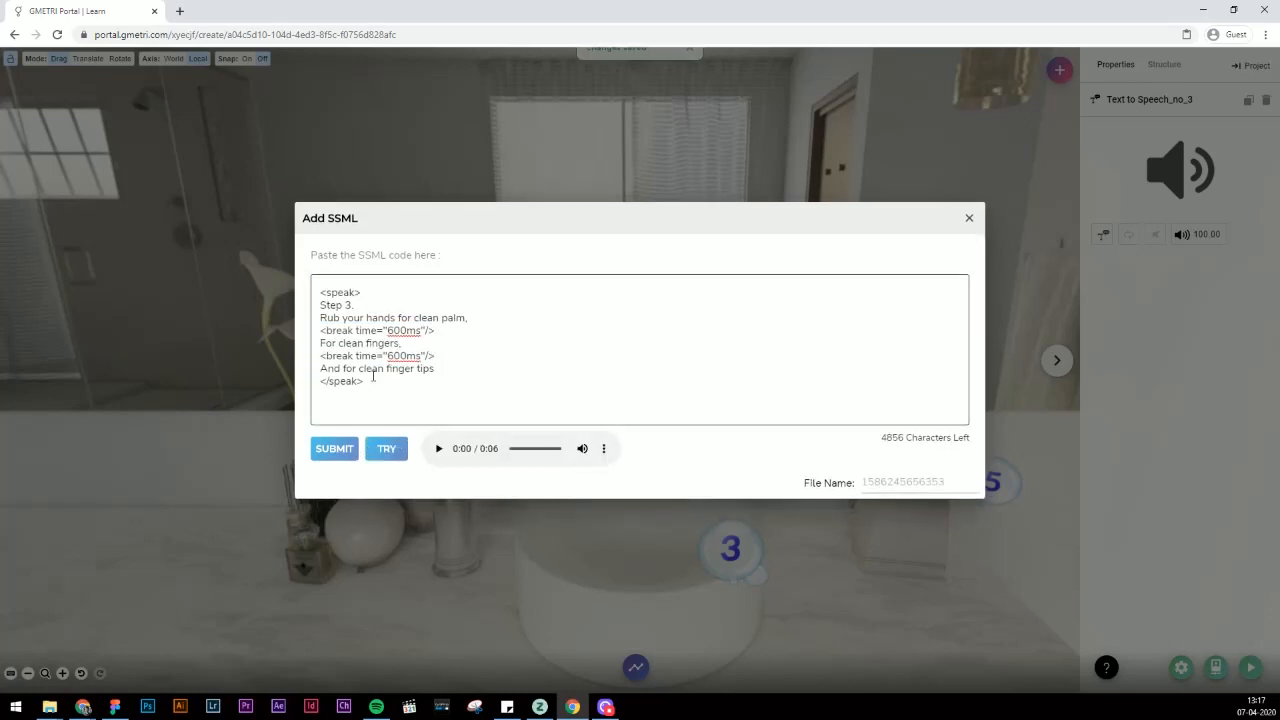
click(440, 450)
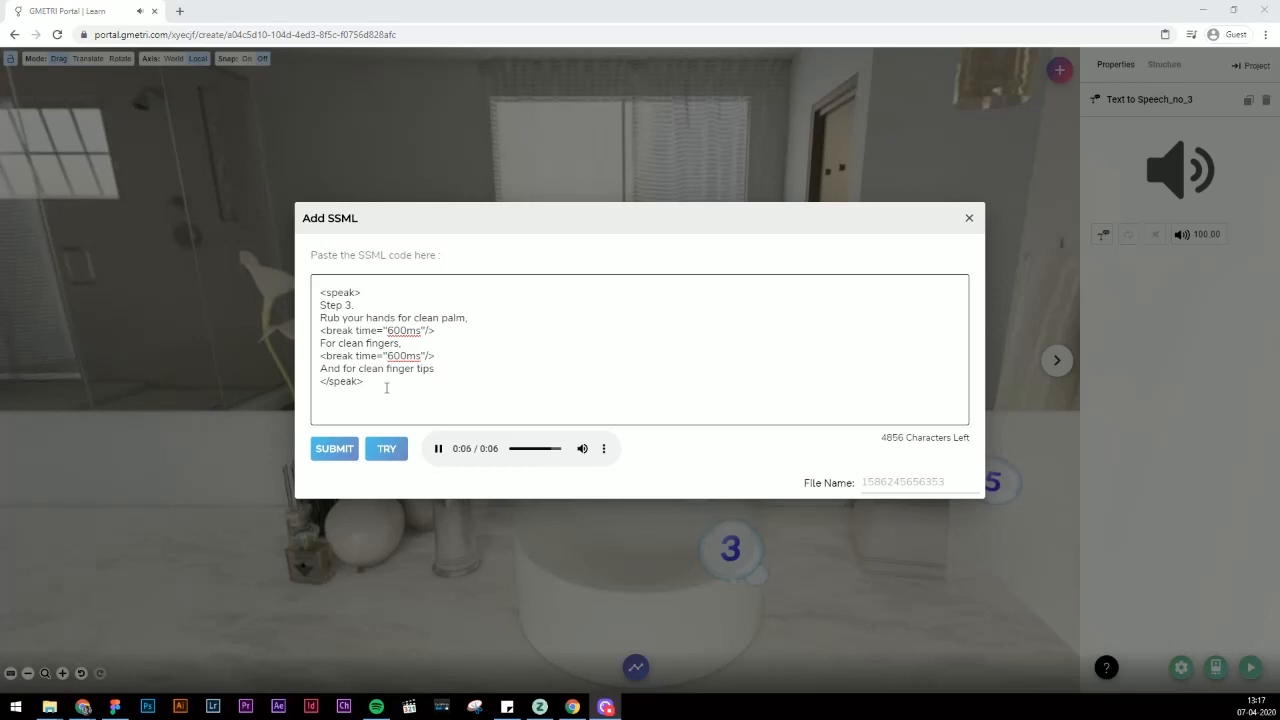
click(386, 448)
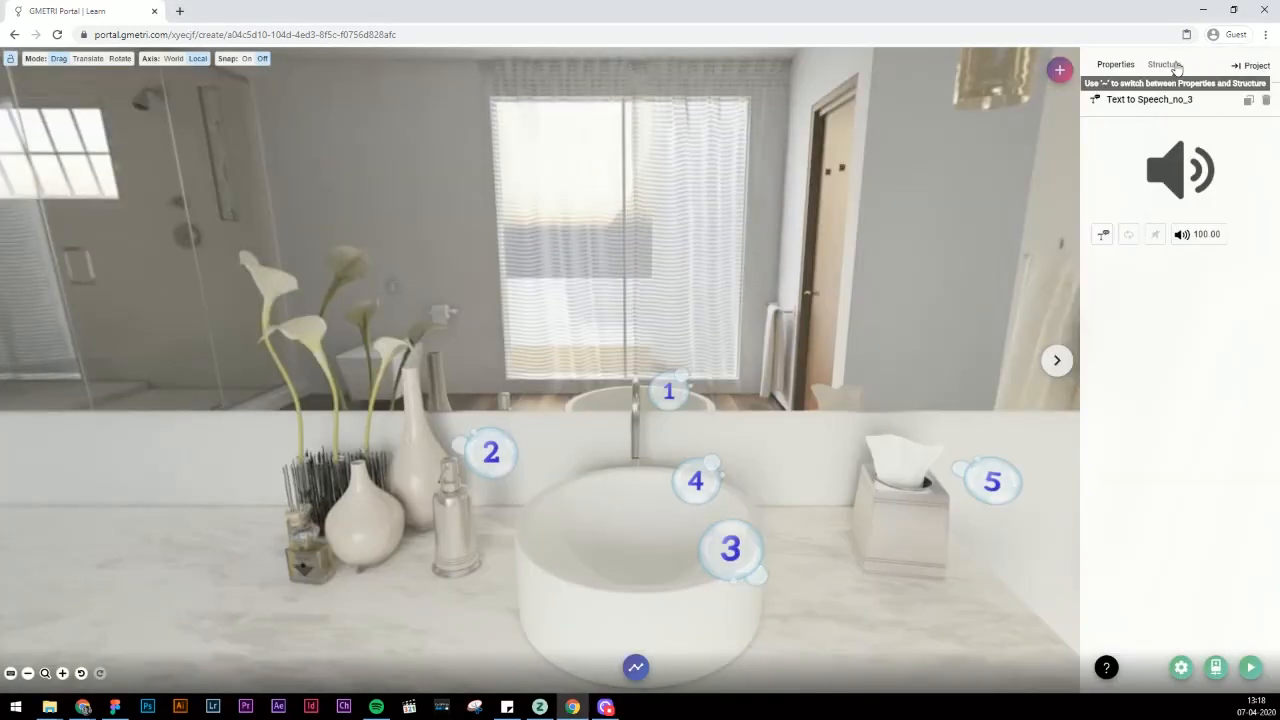
Replace Text to Speech_no_4's script with "Step 4 : Rinse Hands with water" and submit it.
click(1164, 64)
click(1150, 446)
click(1102, 237)
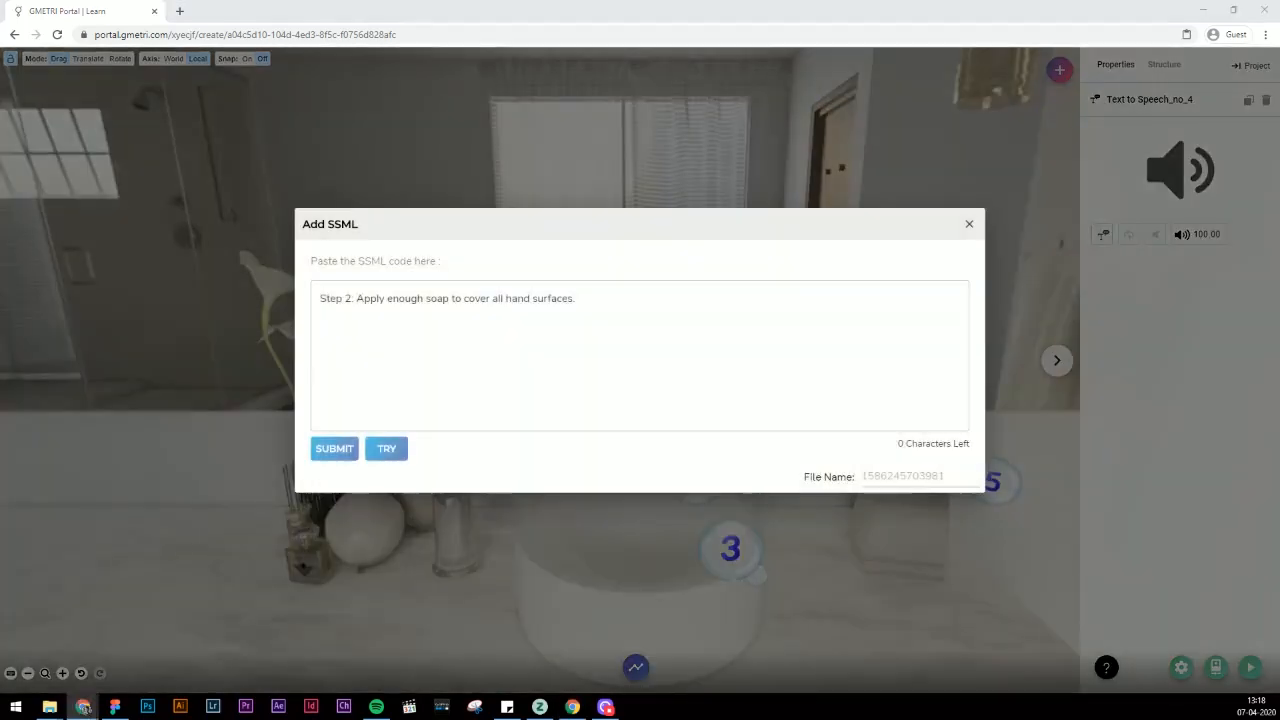
click(523, 351)
key(ctrl+a)
text(Step 4 : Rinse Hands with water)
click(333, 449)
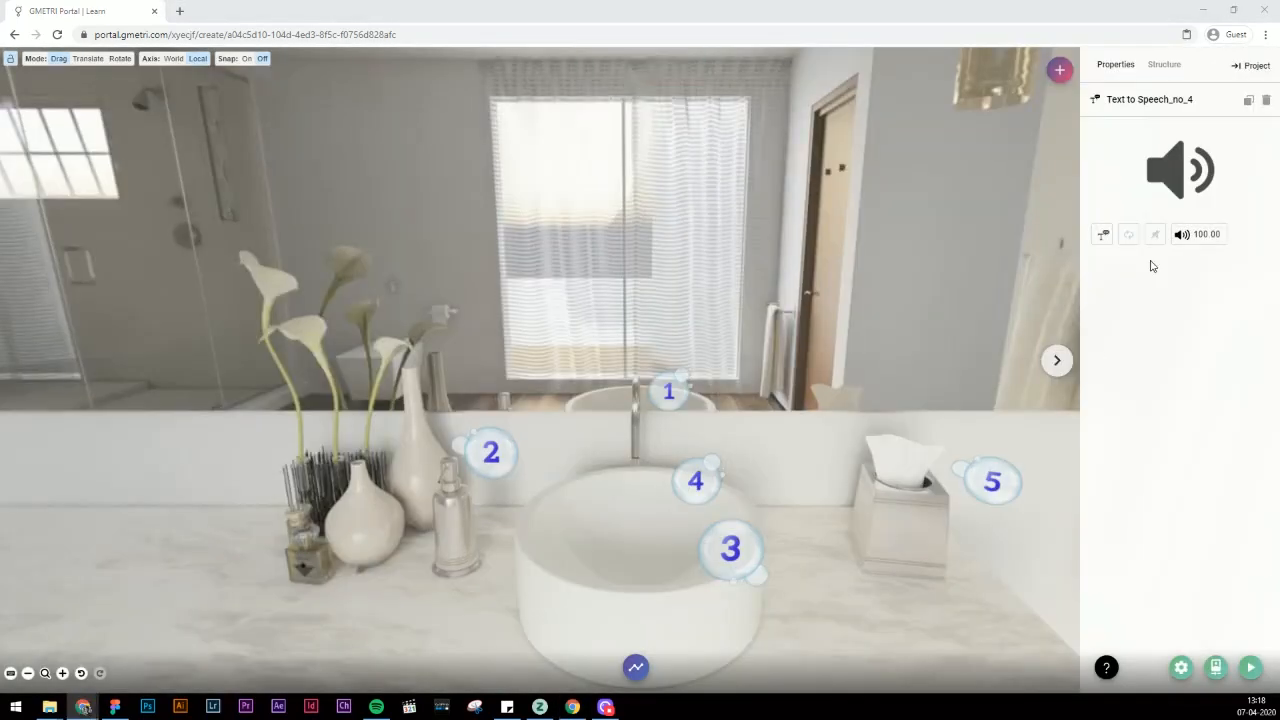
Submit "Step 5: Dry hands thoroughly with a single use towel", a 2s break and "use towel to turn off faucet." as Text to Speech_no_5's SSML.
click(1176, 62)
click(1177, 468)
click(1103, 236)
click(506, 402)
key(ctrl+a)
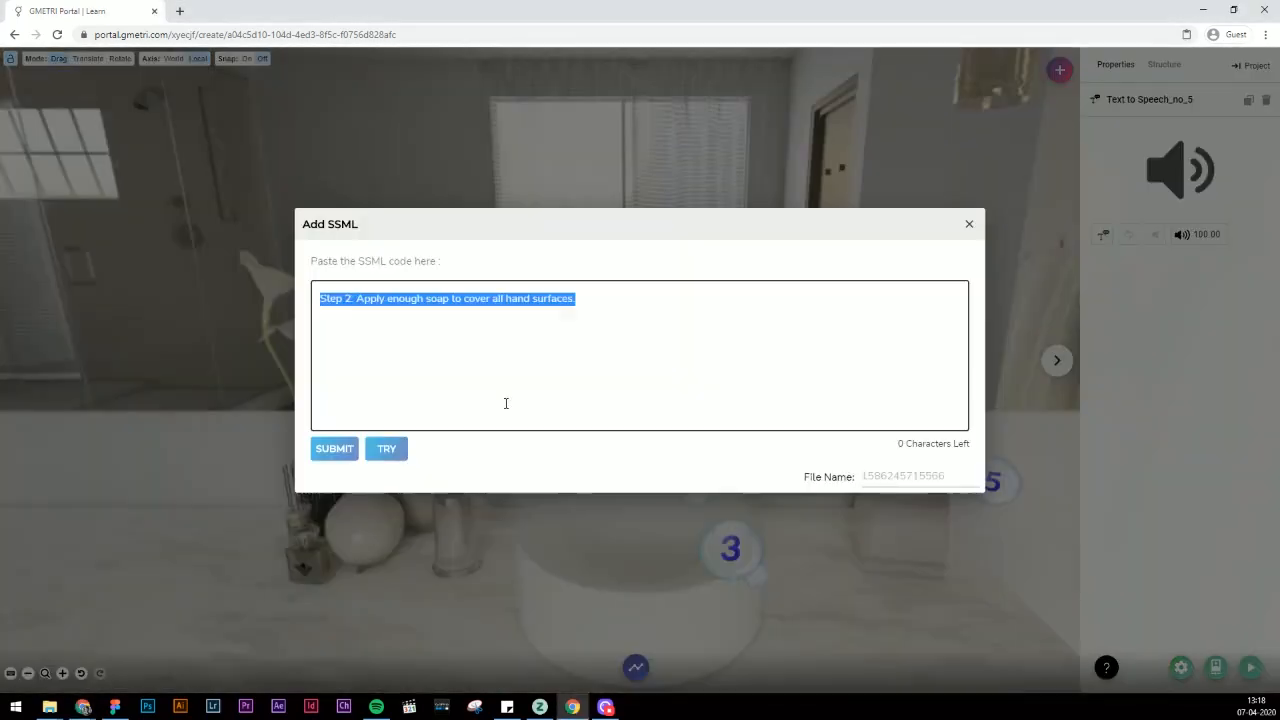
text(<speak> Step 5: Dry hands thoroughly with a single use towel <break time="2s"/> use towel to turn off faucet. </speak>)
click(386, 449)
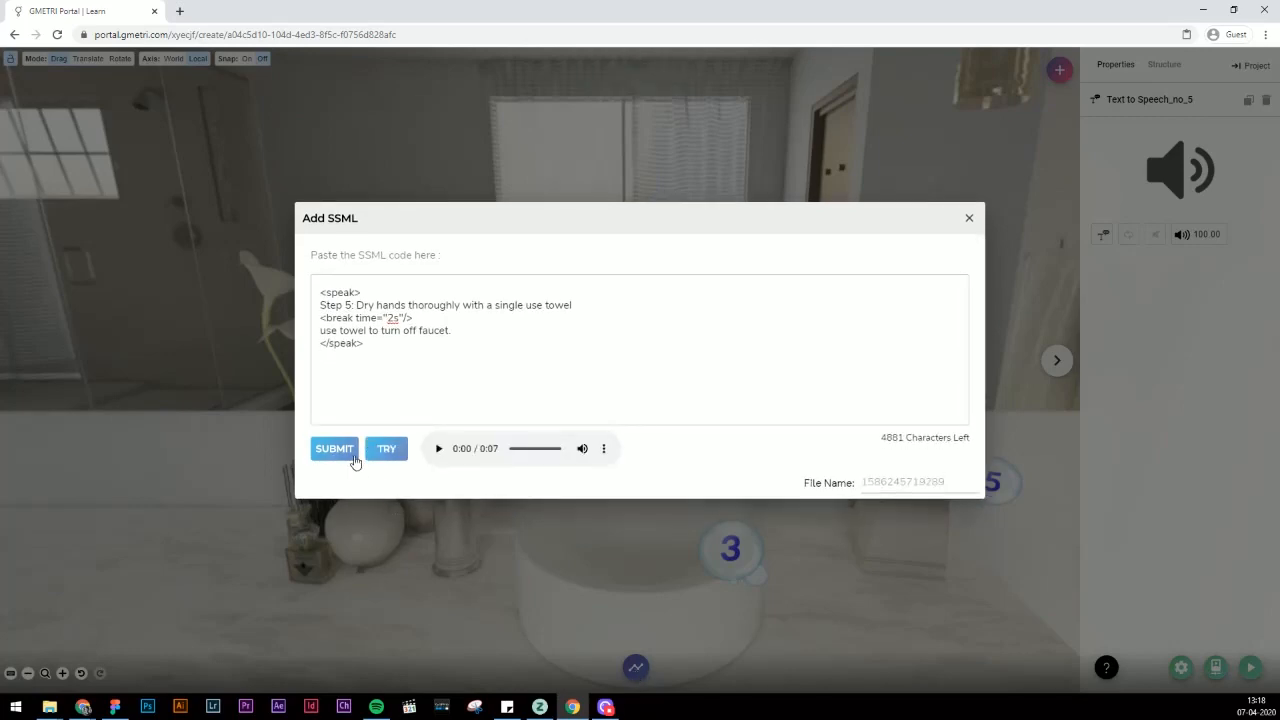
click(348, 455)
Add a play/seek to action for Text to Speech_no_5 to the no_5 click connection.
click(640, 669)
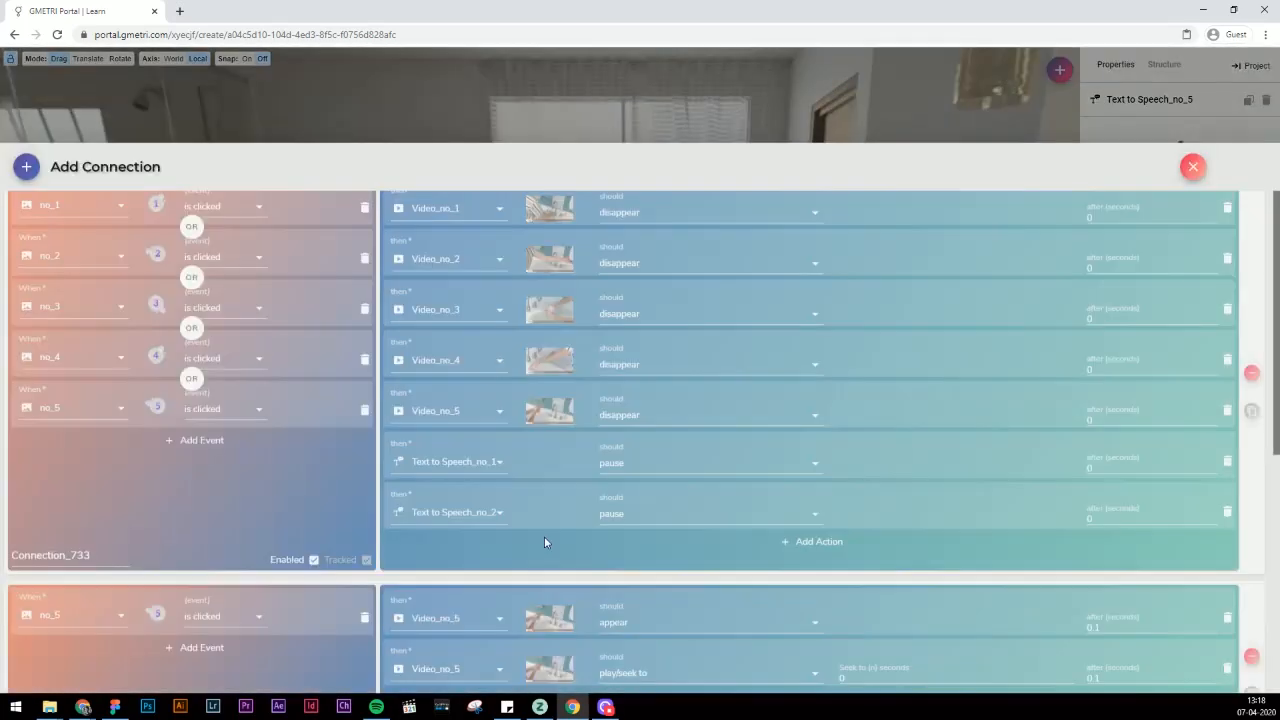
scroll(531, 462, down, 3)
click(812, 360)
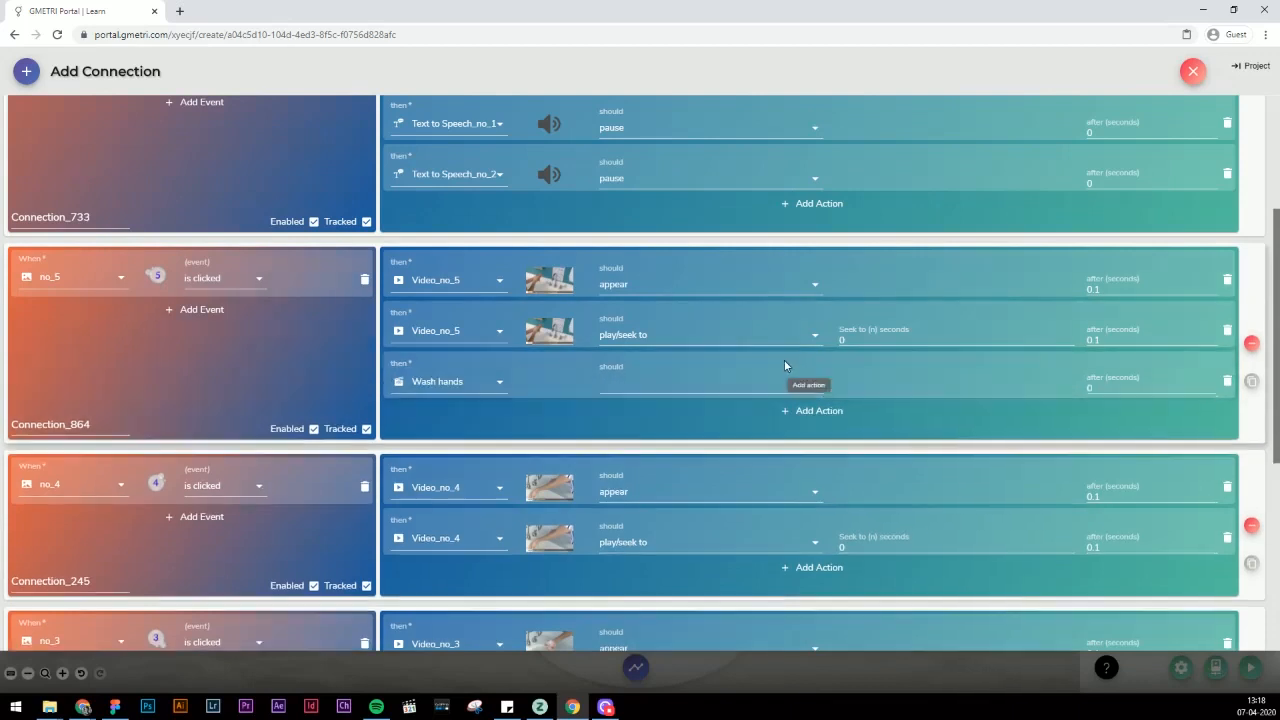
click(450, 382)
click(474, 636)
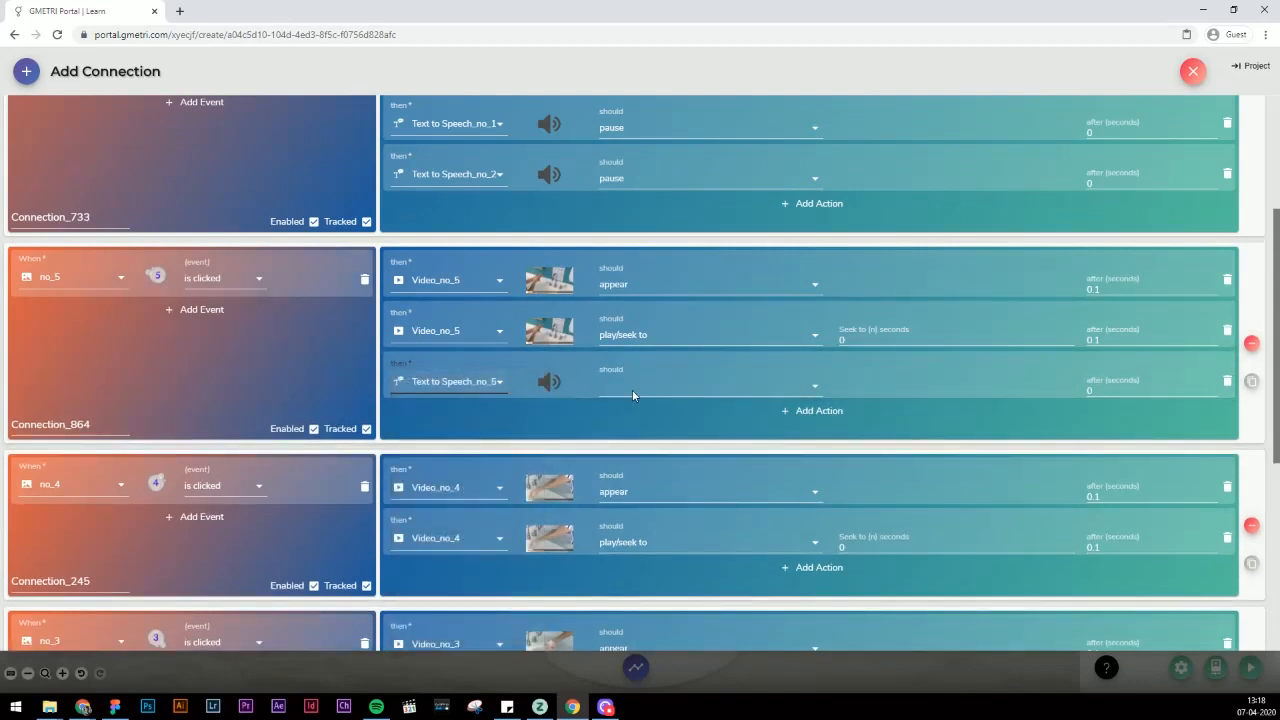
click(636, 390)
click(632, 401)
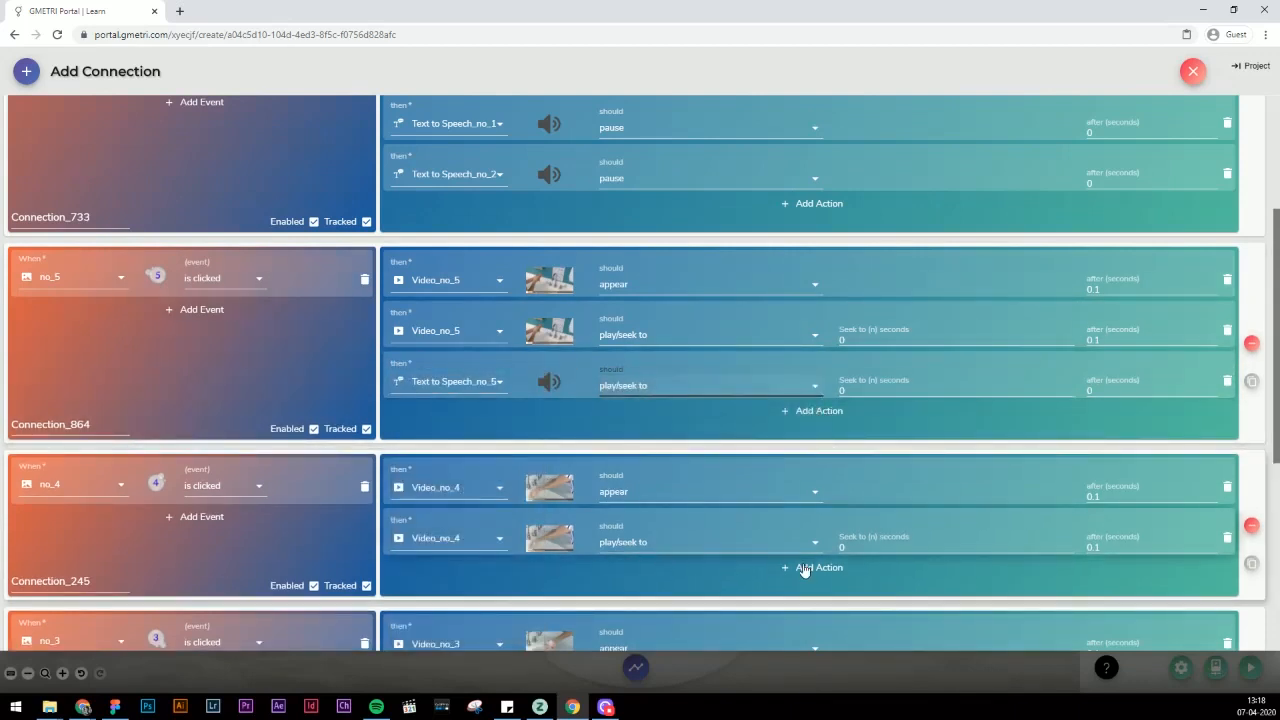
Add a play/seek to action for Text to Speech_no_4 to the no_4 click connection, and delay the no_5 and no_4 narrations by 0.1 seconds.
click(808, 567)
click(452, 593)
click(462, 652)
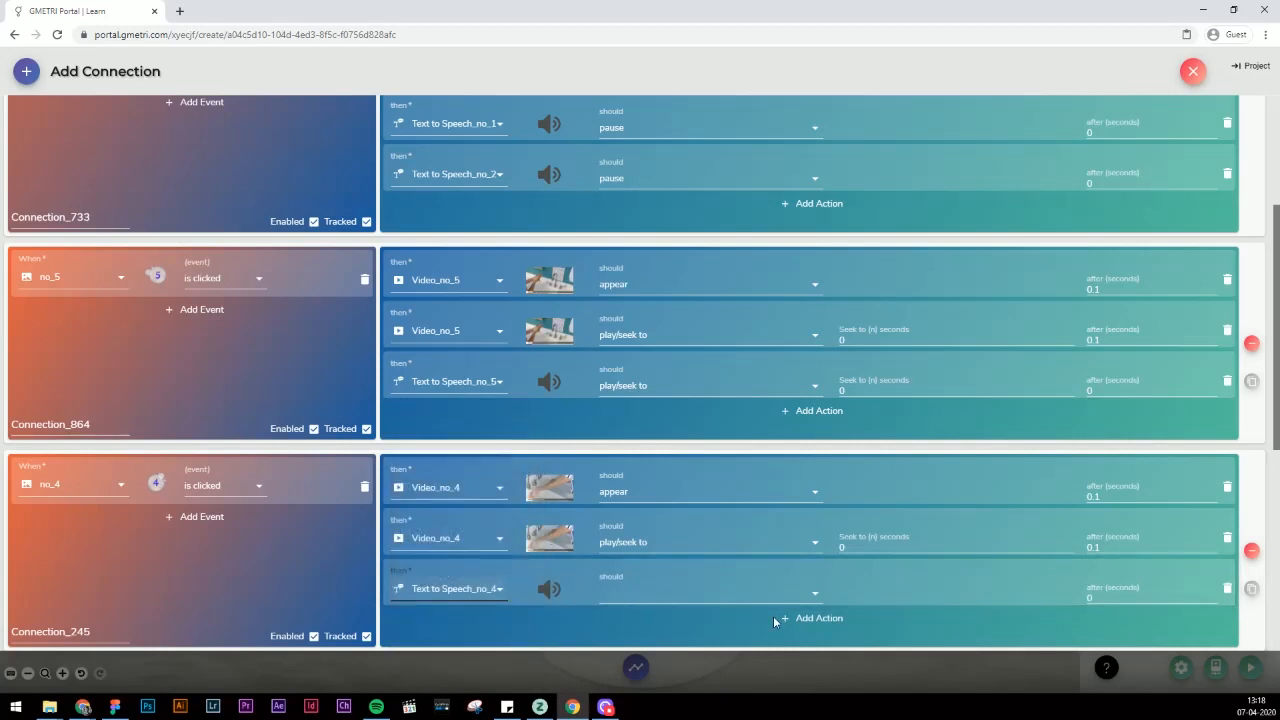
click(690, 593)
click(632, 603)
scroll(1087, 278, down, 2)
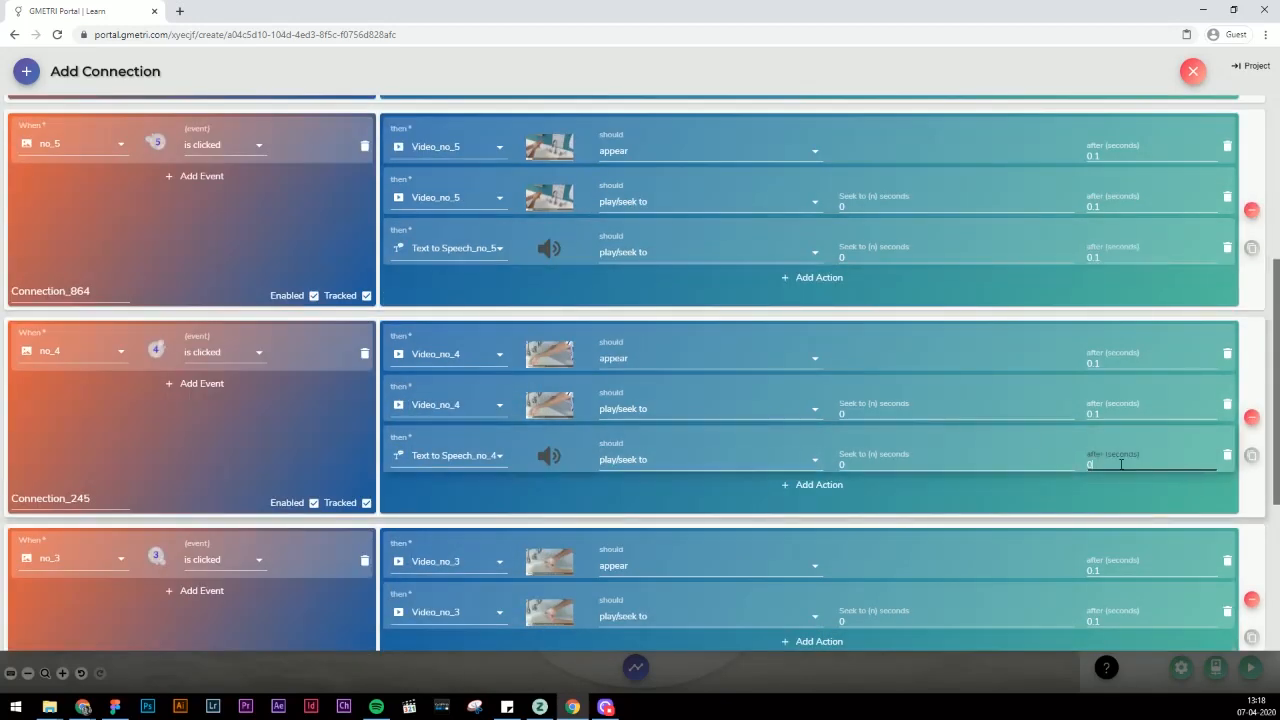
Add a play/seek to action for Text to Speech_no_3 after 0.1 seconds to the no_3 click connection.
scroll(1120, 455, down, 2)
click(808, 466)
click(452, 463)
click(459, 626)
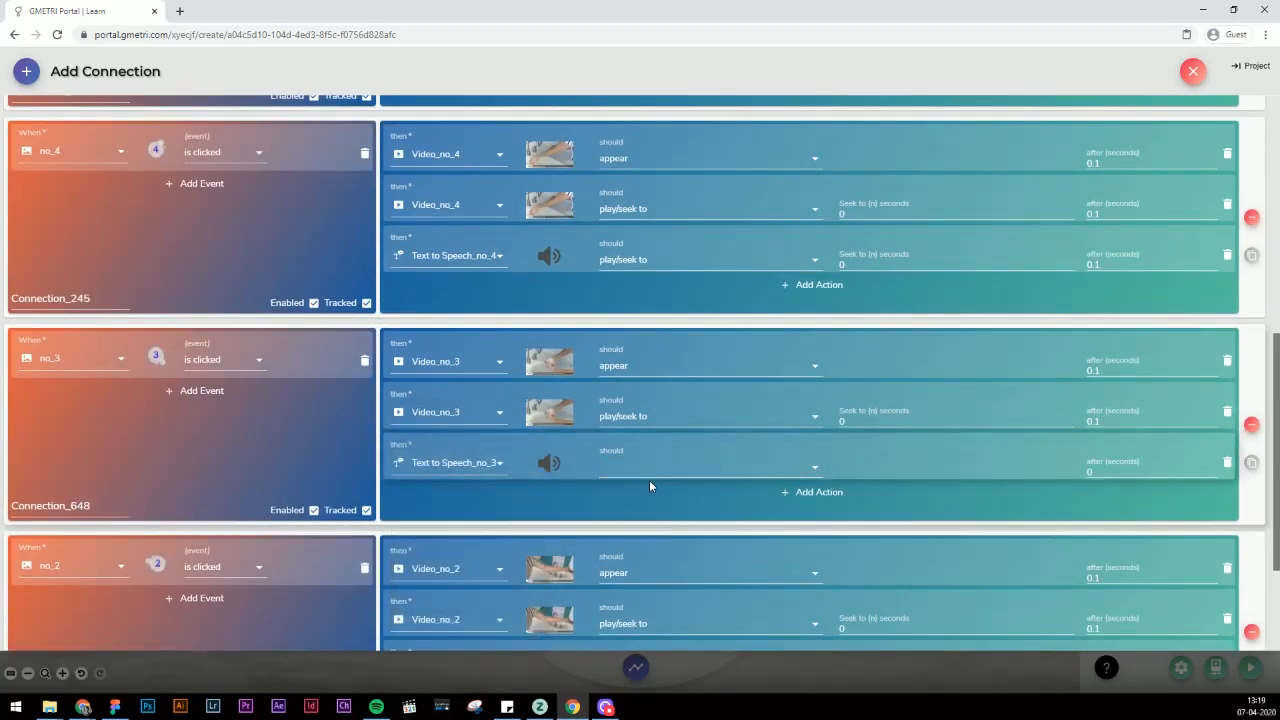
click(705, 466)
click(700, 483)
click(1122, 471)
Add three actions targeting Text to Speech_no_3, Text to Speech_no_4 and Text to Speech_no_5 to the shared connection triggered by any bubble.
scroll(1100, 500, up, 6)
click(814, 472)
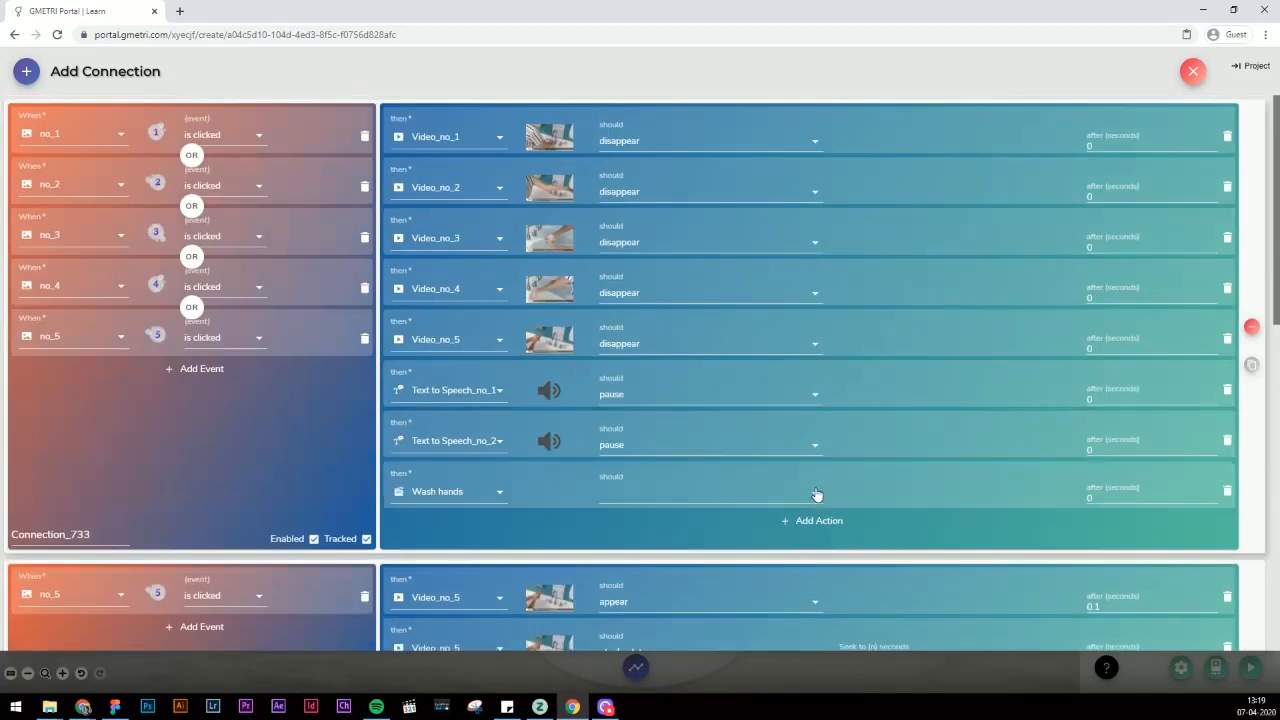
click(816, 522)
click(822, 574)
click(468, 598)
click(474, 637)
click(477, 548)
click(480, 653)
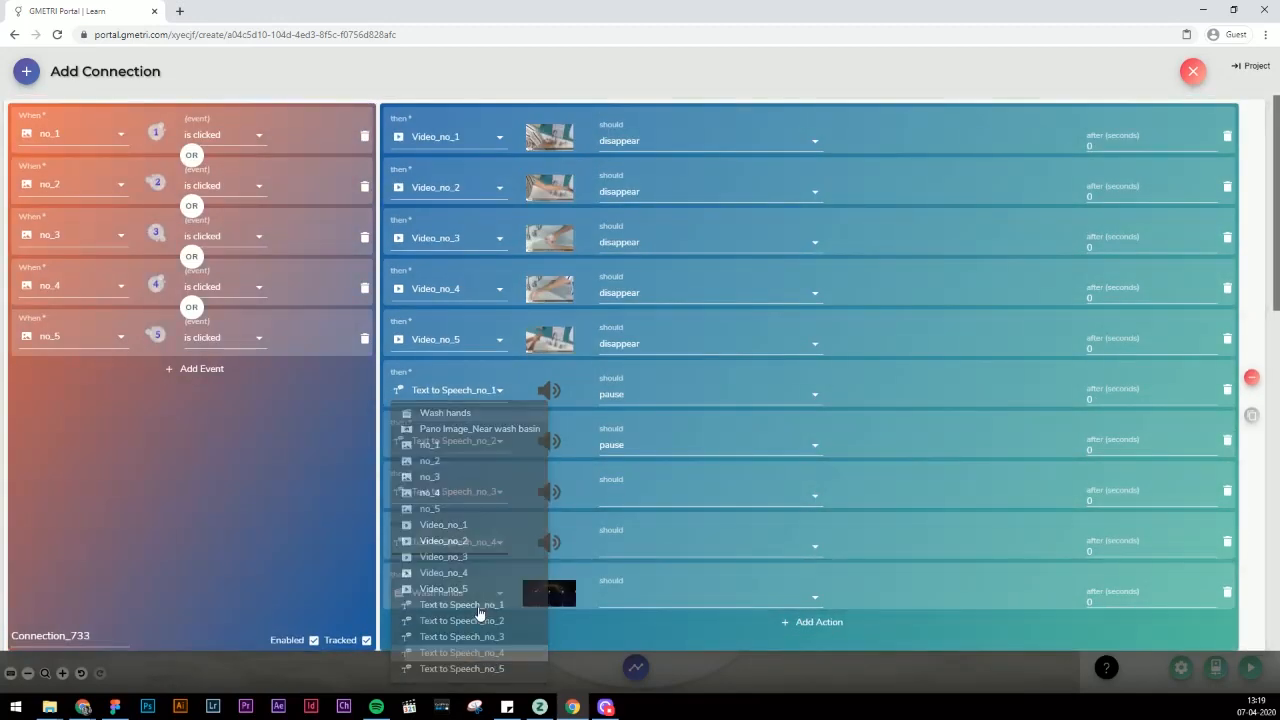
click(480, 600)
click(503, 669)
Set the shared connection's actions for Text to Speech_no_3, Text to Speech_no_4 and Text to Speech_no_5 to pause.
click(640, 496)
click(640, 526)
click(705, 546)
click(620, 578)
click(705, 597)
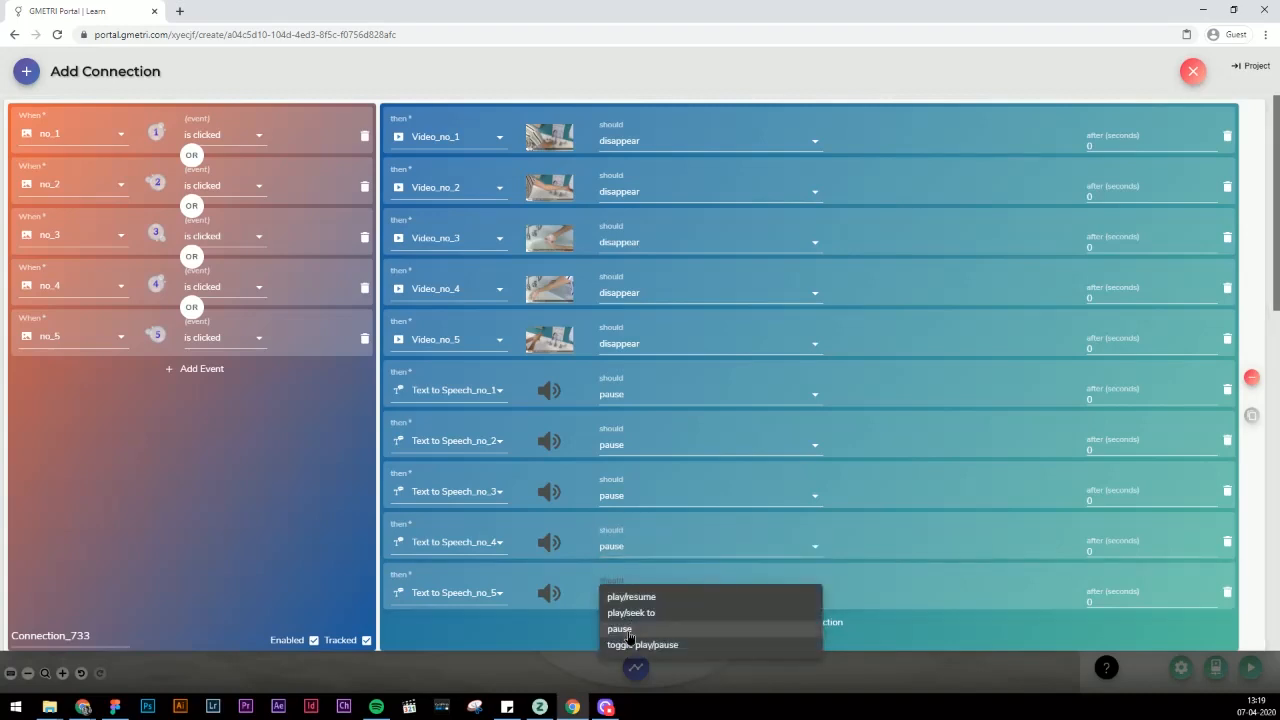
click(620, 629)
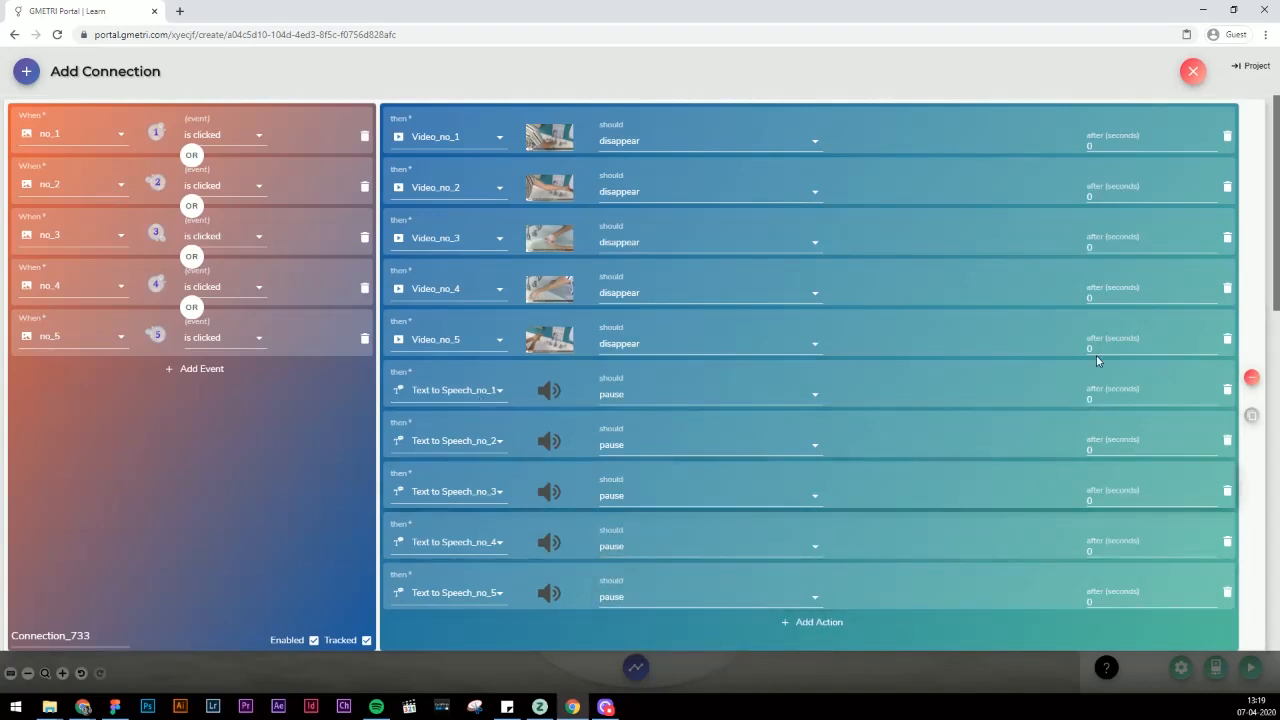
Review the shared pause actions and each bubble's delayed video and narration actions, and close the connections.
scroll(660, 189, down, 3)
scroll(232, 411, up, 3)
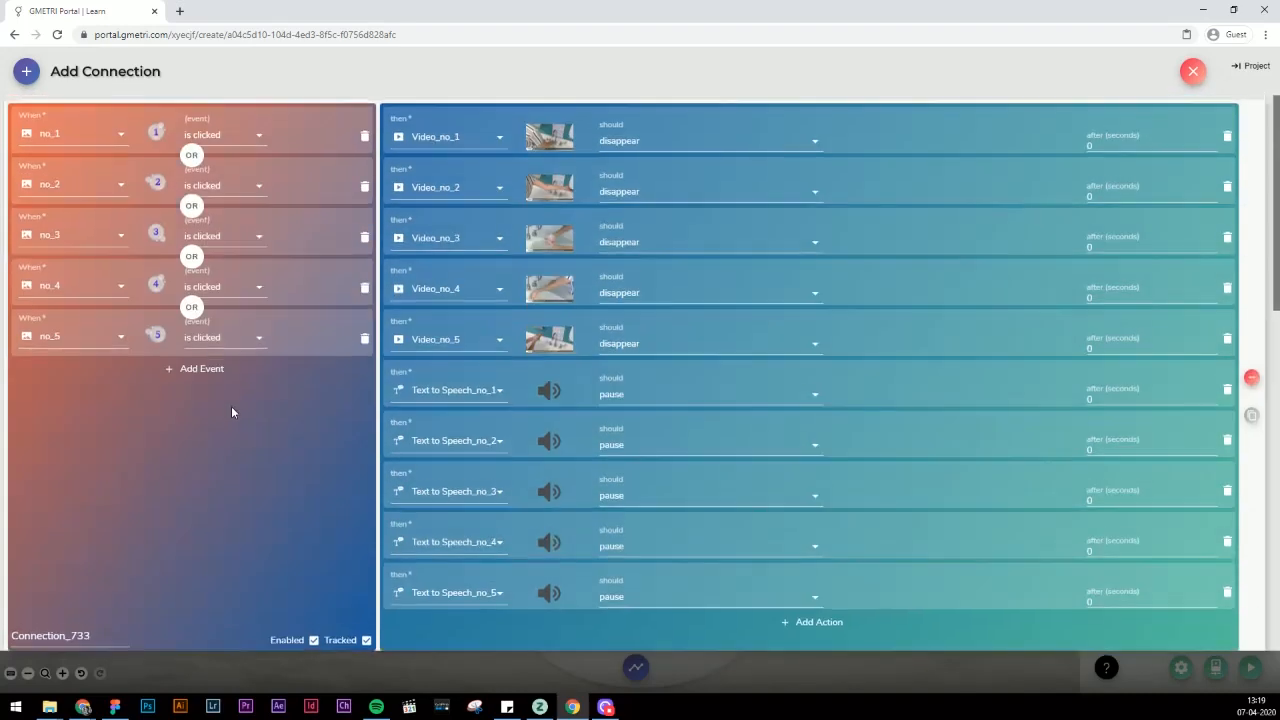
scroll(432, 563, down, 4)
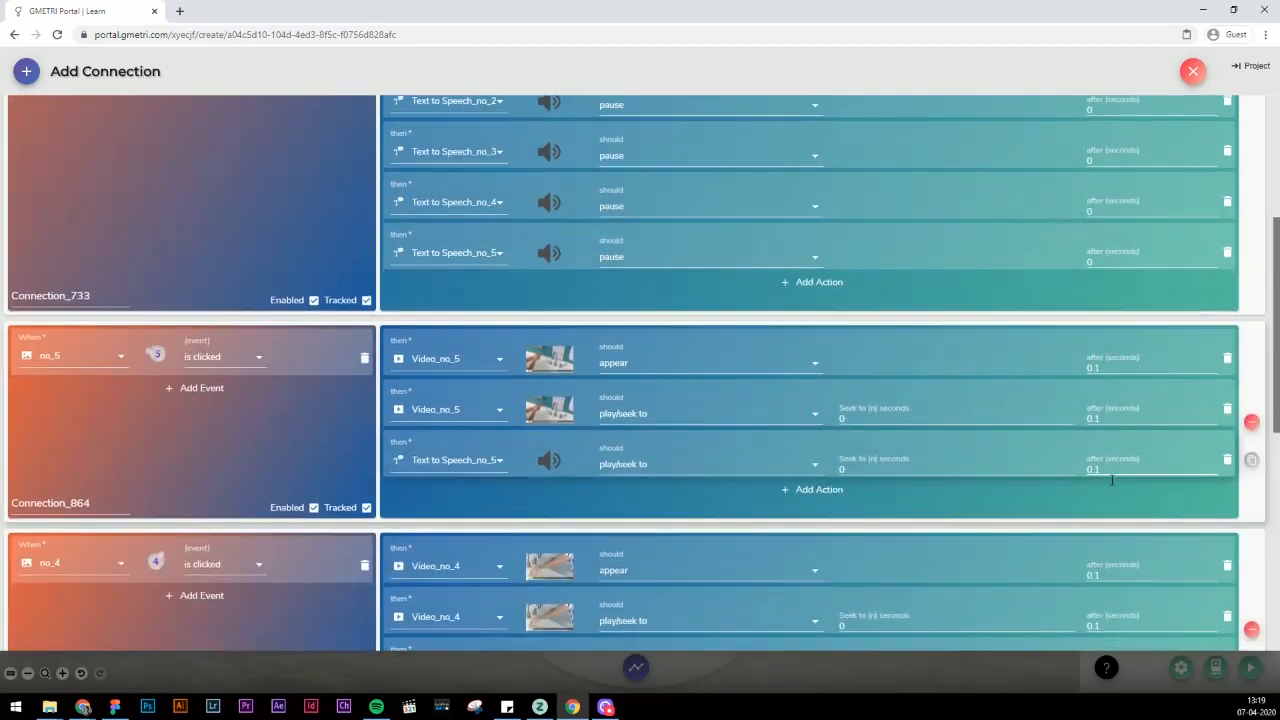
scroll(489, 479, down, 2)
scroll(674, 494, down, 6)
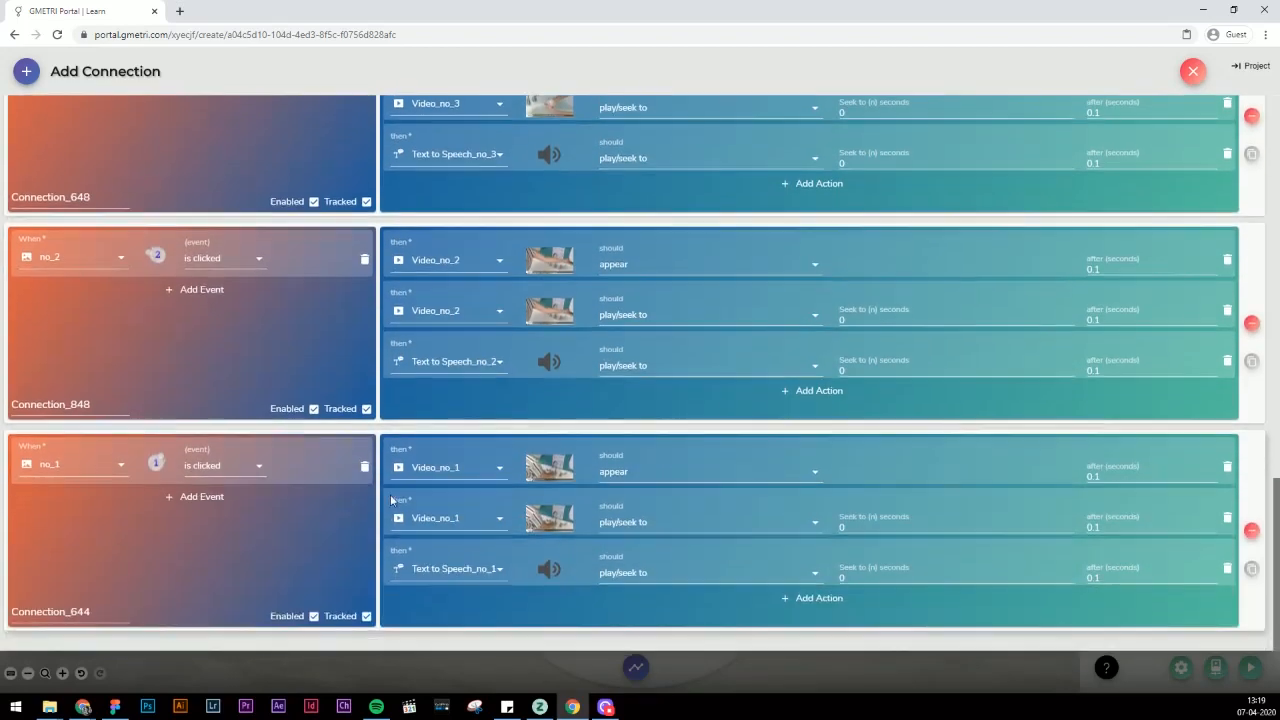
click(1193, 71)
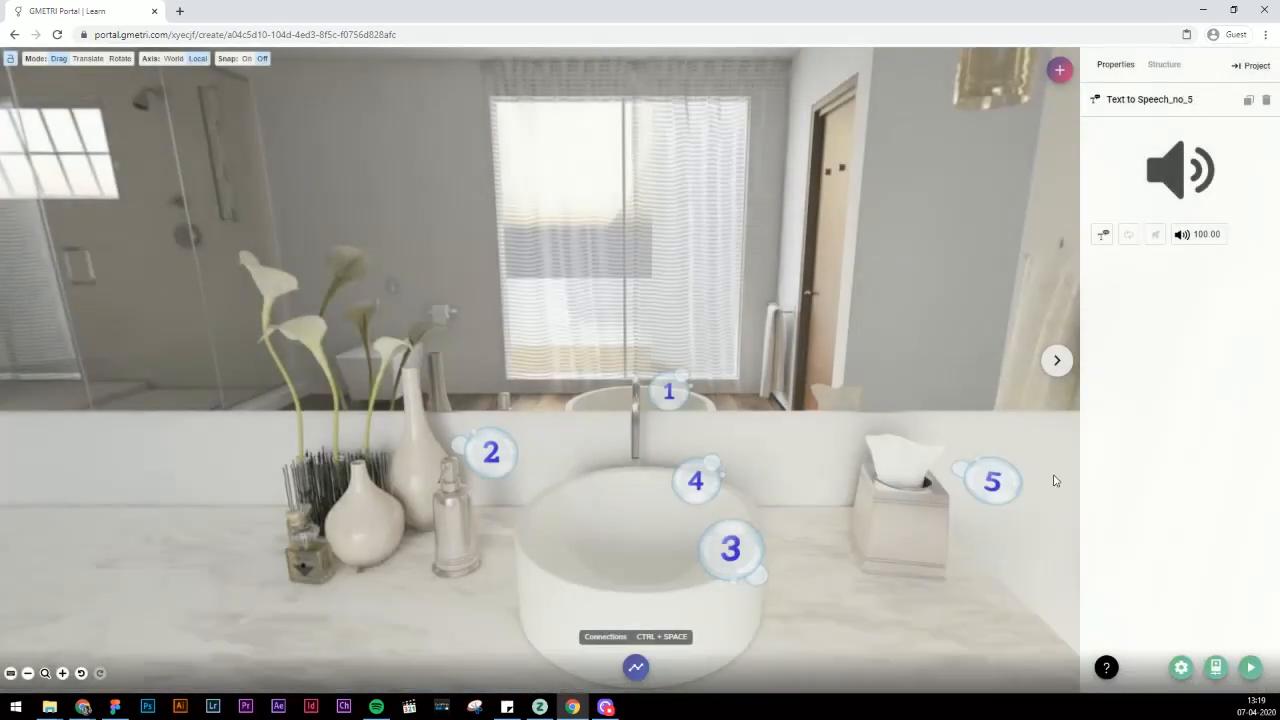
Preview the experience and play bubbles 1 to 5 in order to check each step's video and narration.
mouse_move(1250, 666)
click(1150, 635)
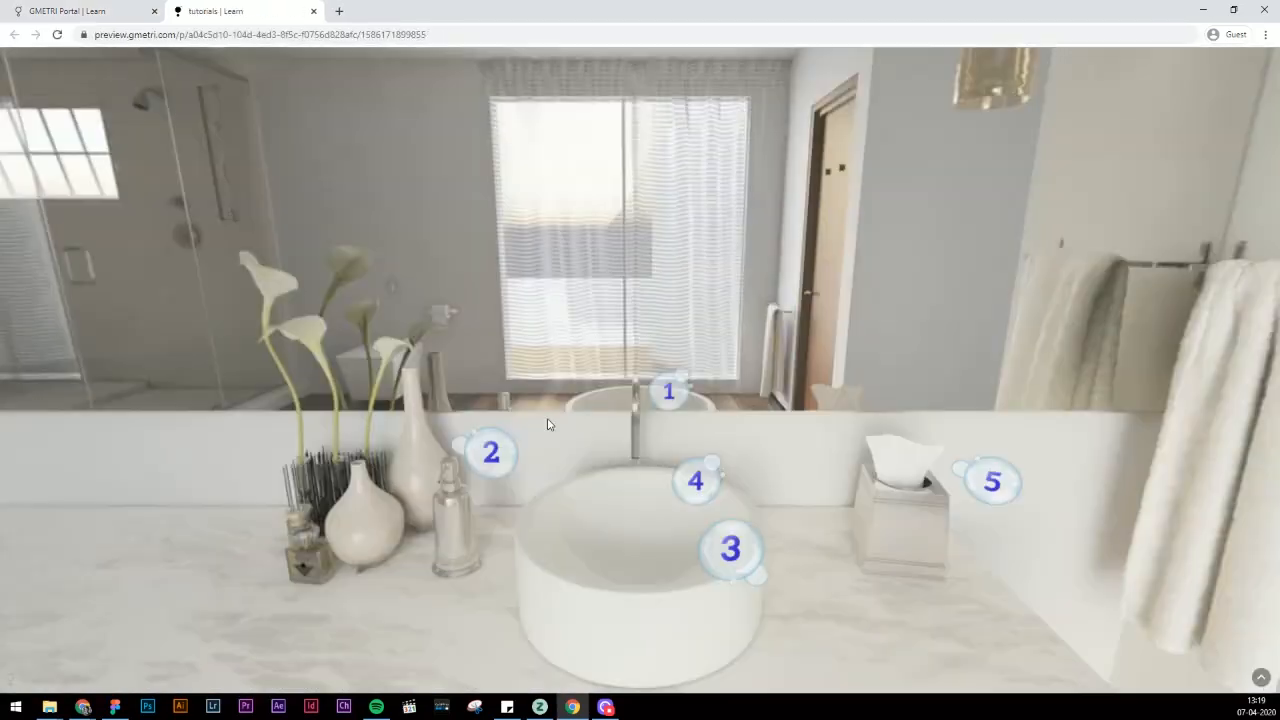
click(669, 391)
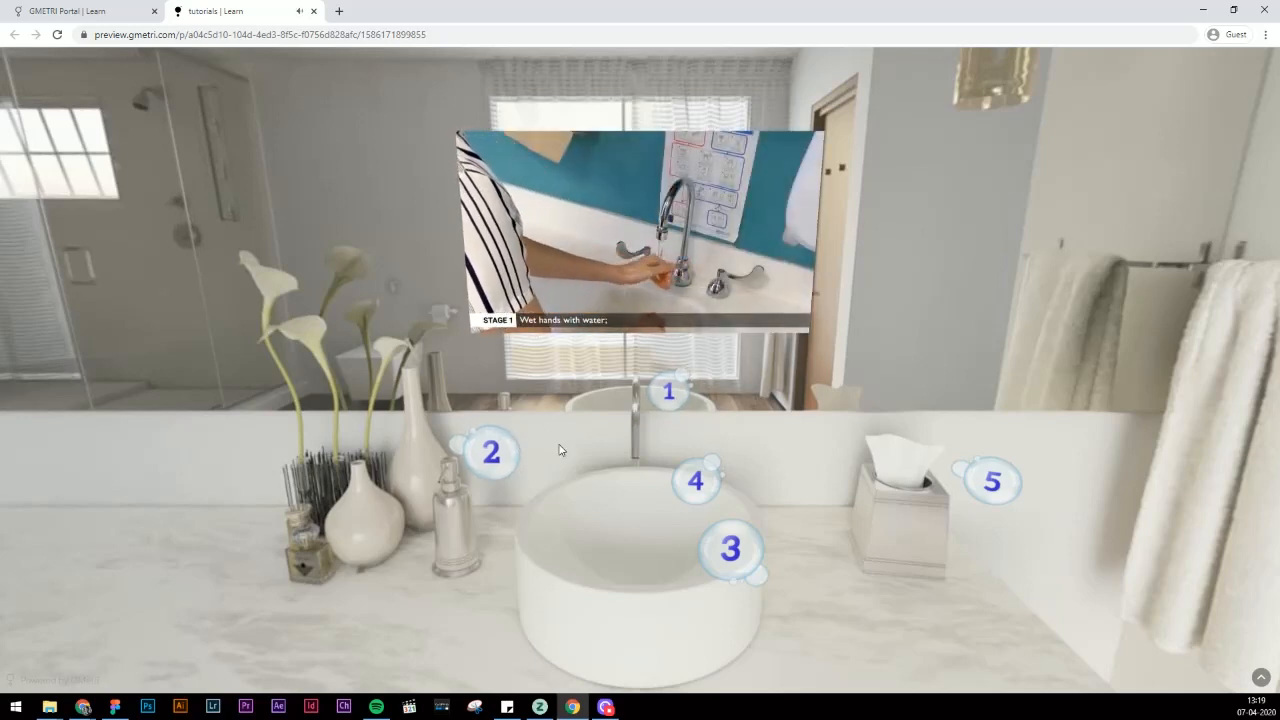
click(511, 446)
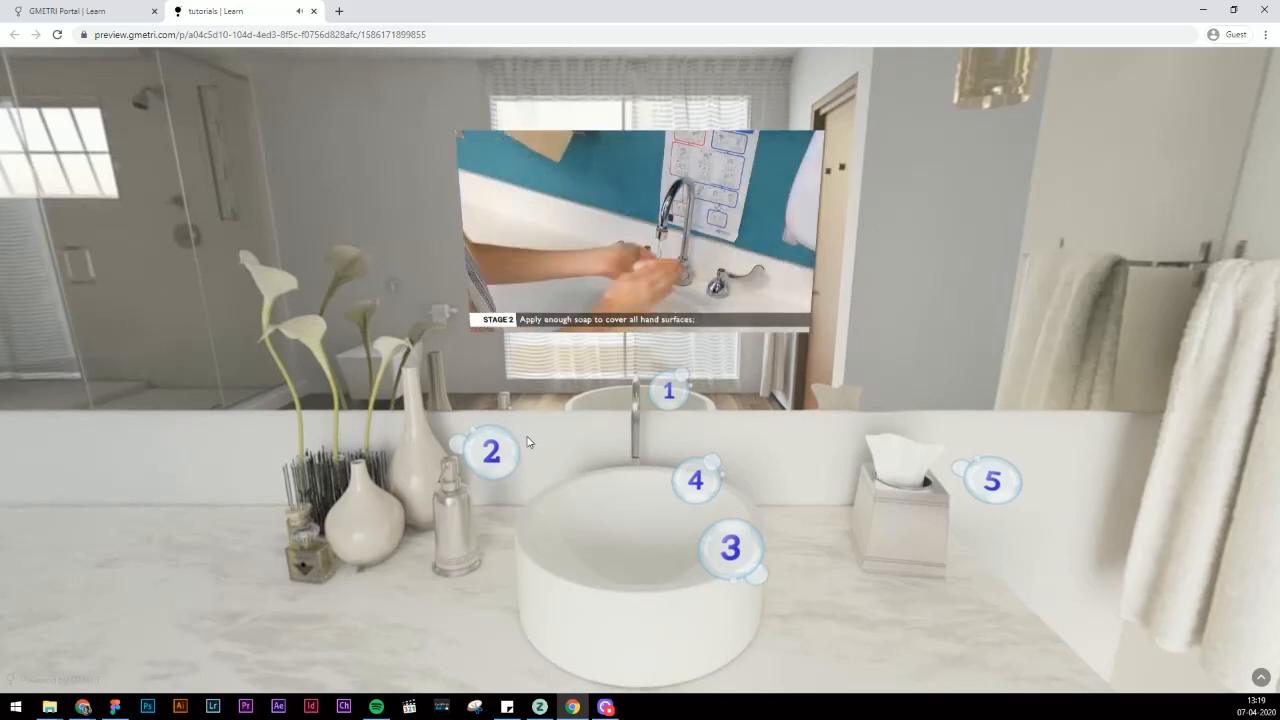
click(752, 567)
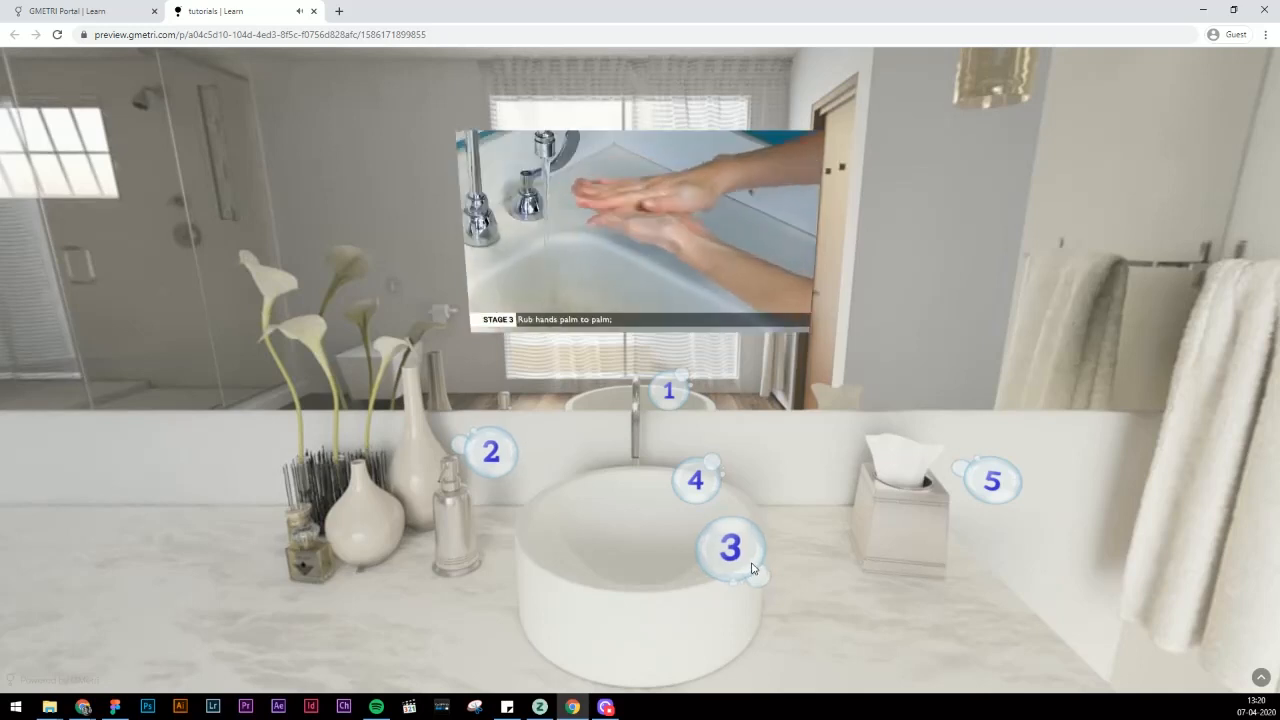
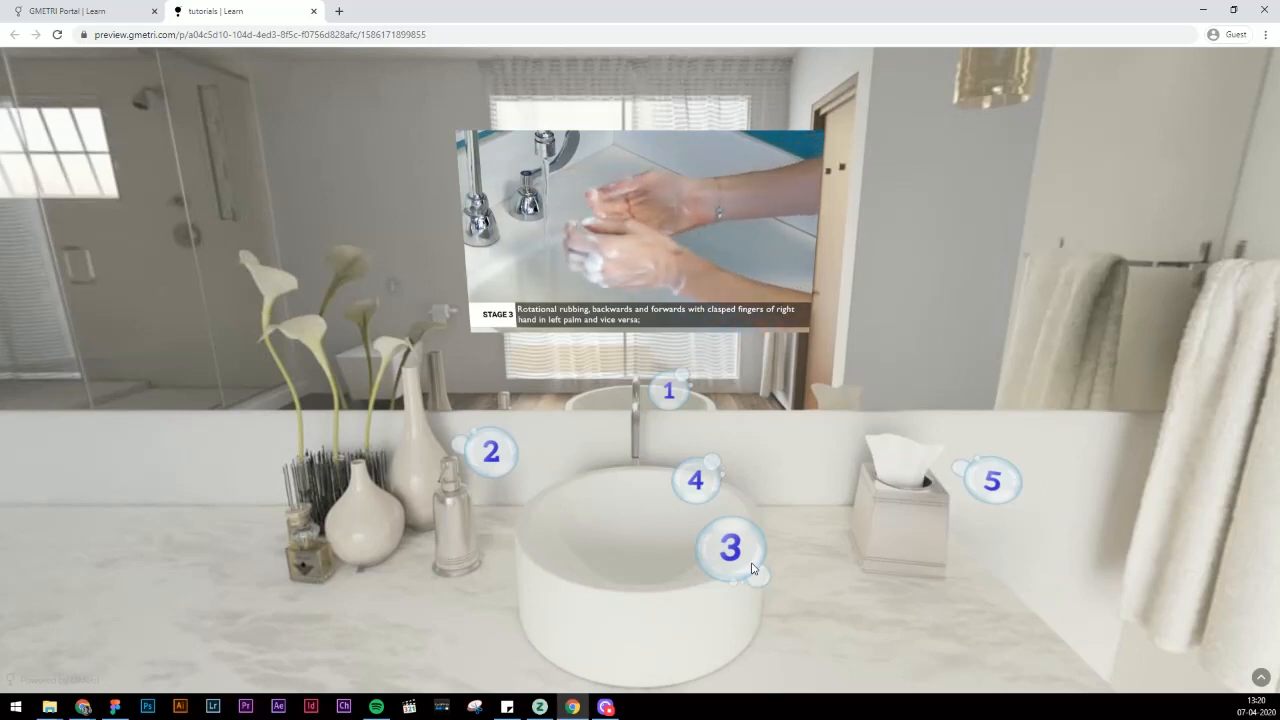
click(700, 483)
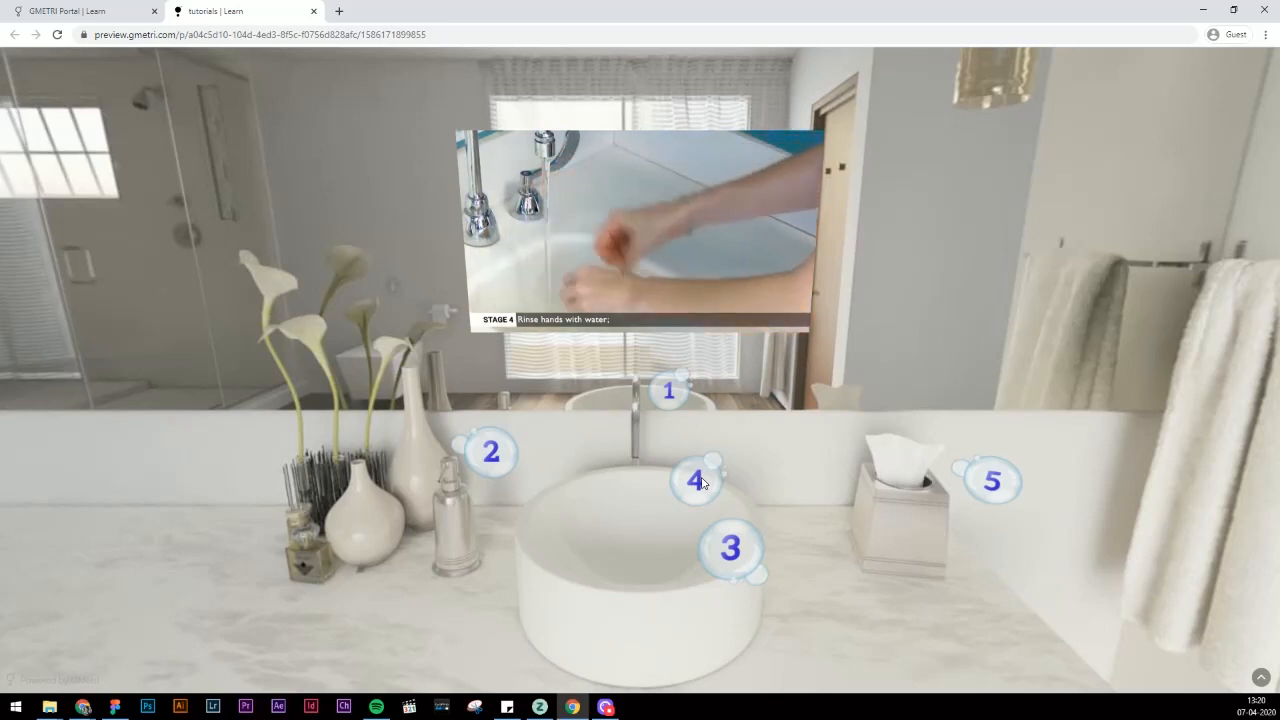
click(1015, 480)
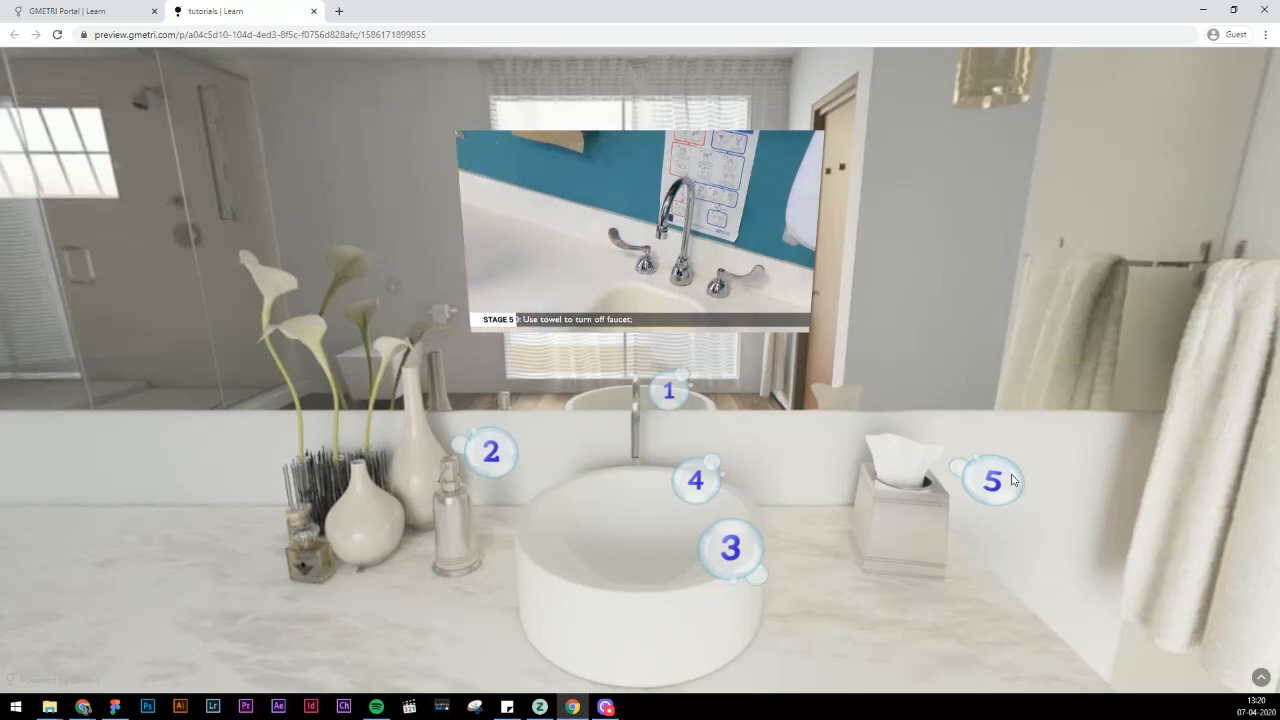
Switch between the bubbles out of order to test that videos and narrations do not overlap, and close the preview.
click(668, 388)
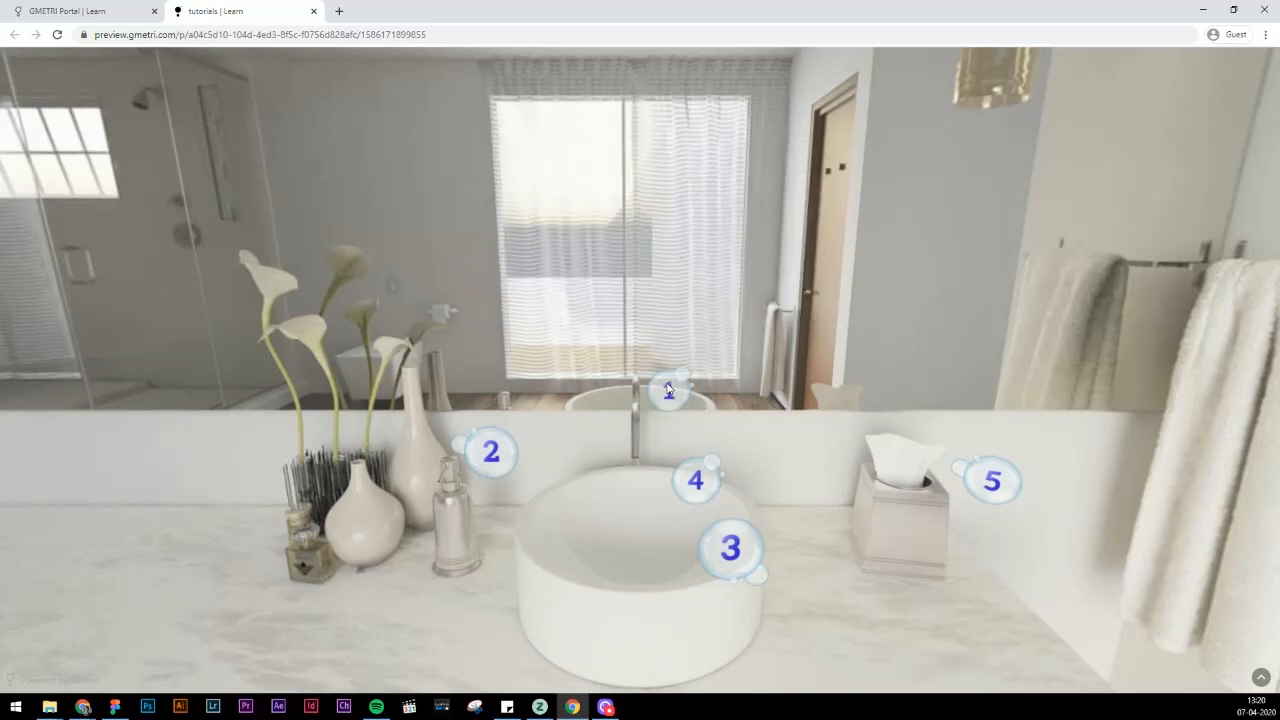
click(694, 489)
click(513, 472)
click(749, 566)
click(1012, 484)
click(655, 389)
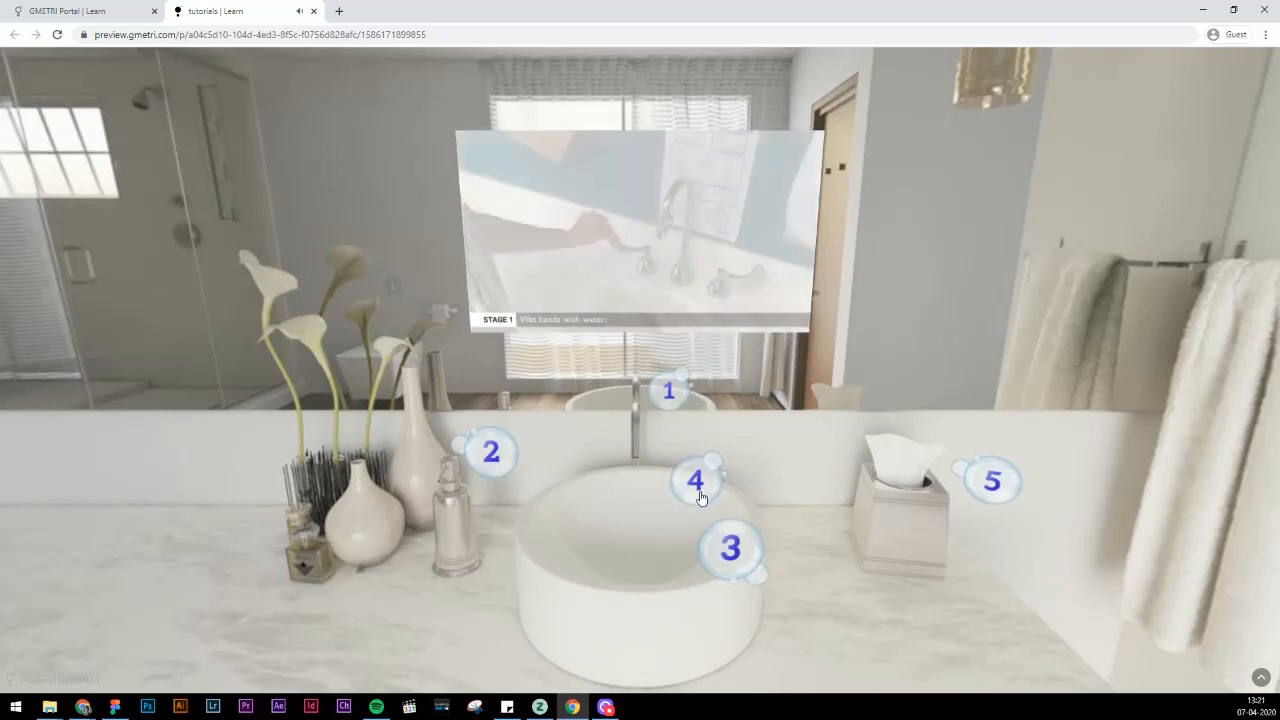
click(700, 496)
click(505, 458)
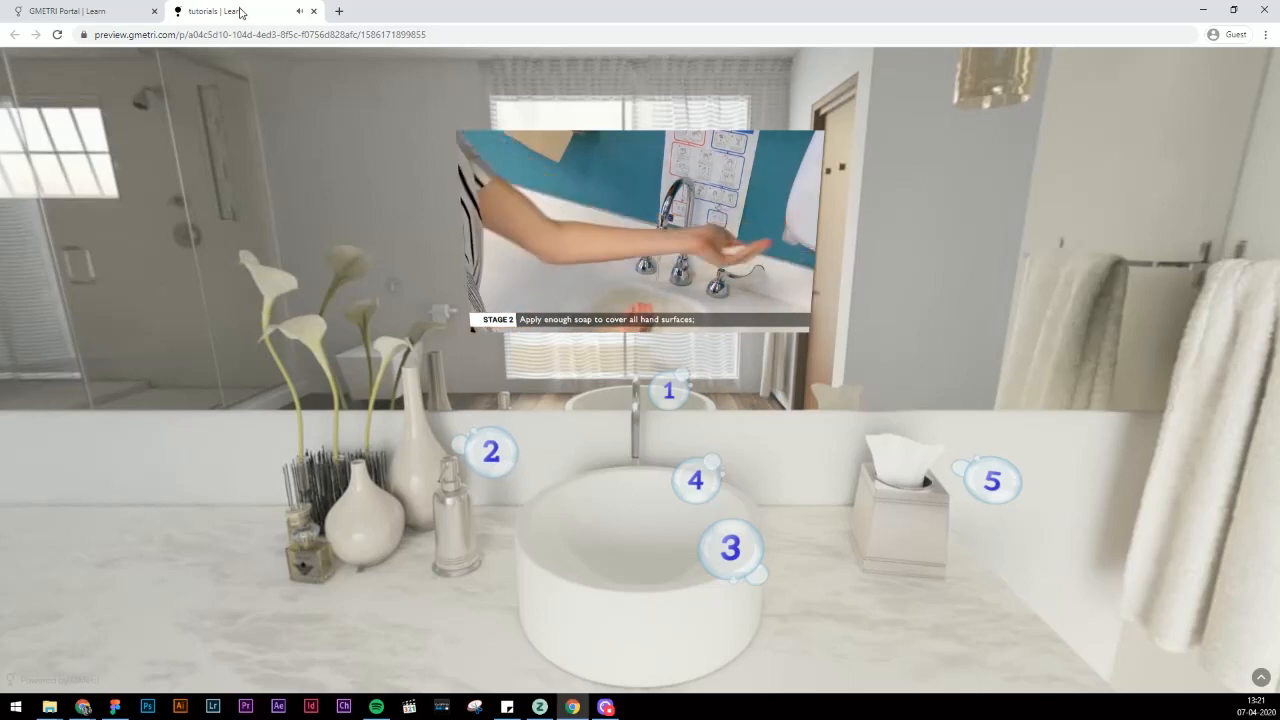
click(695, 485)
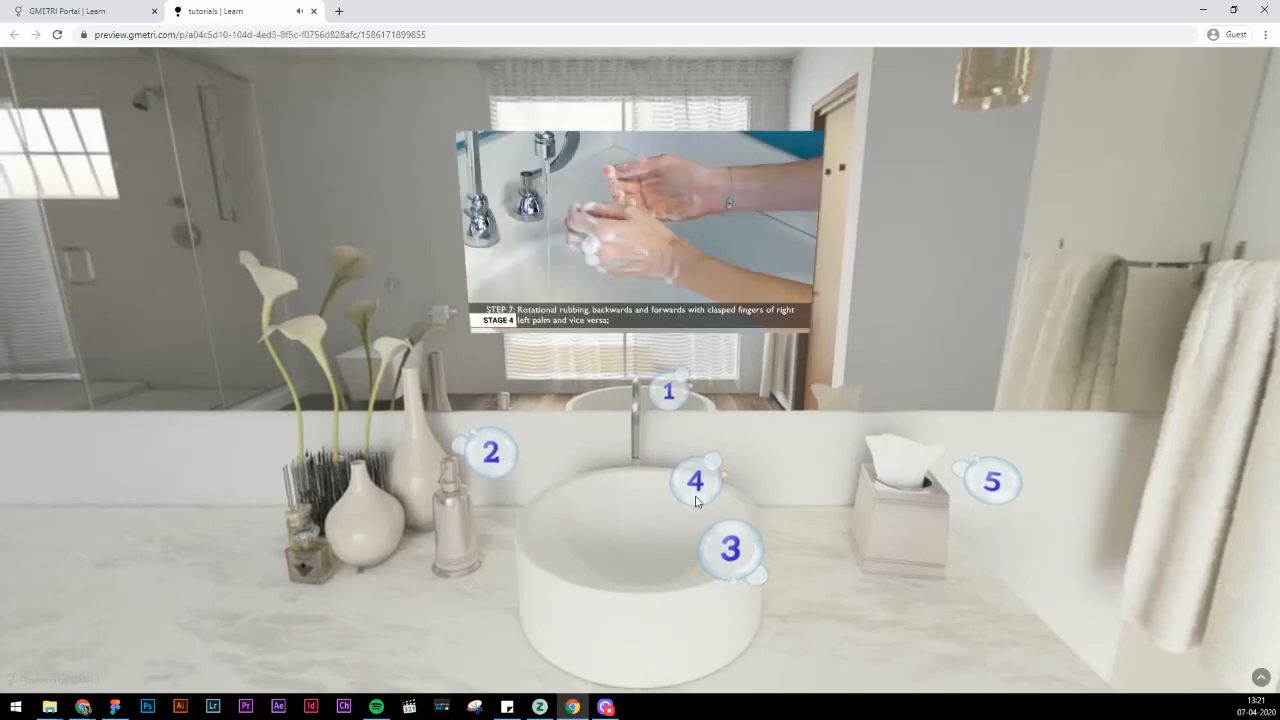
click(1000, 484)
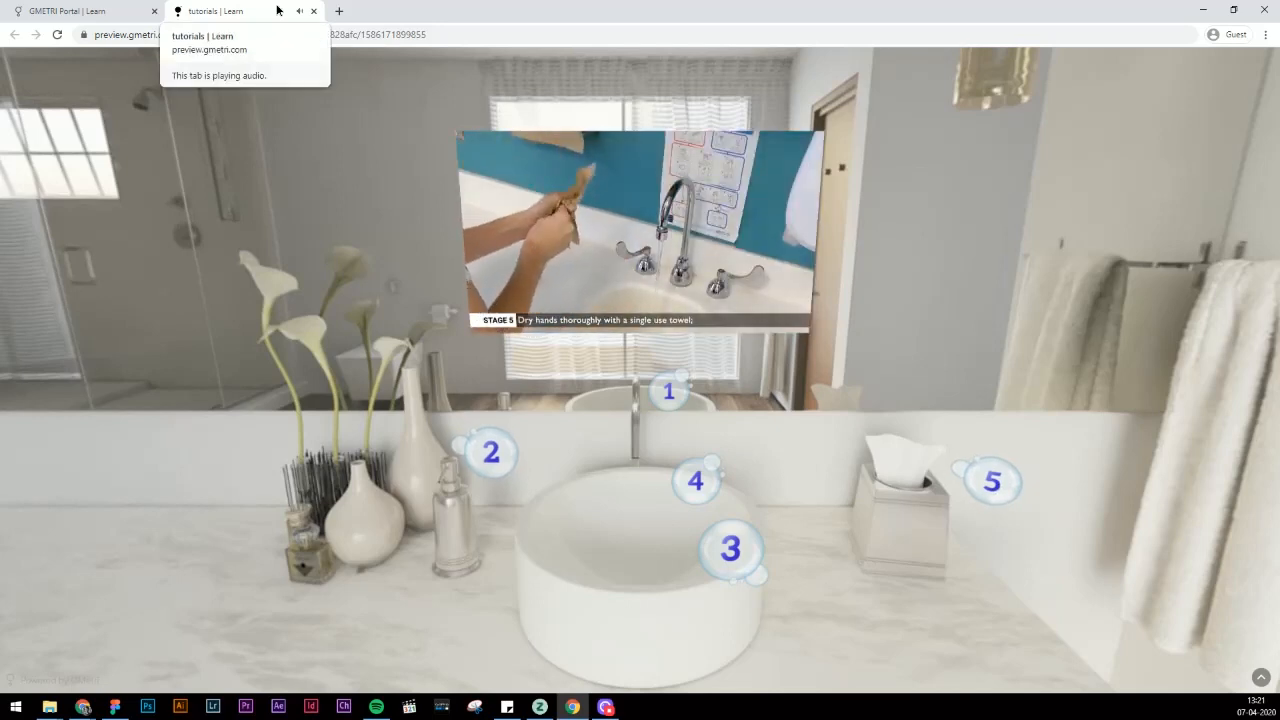
click(313, 11)
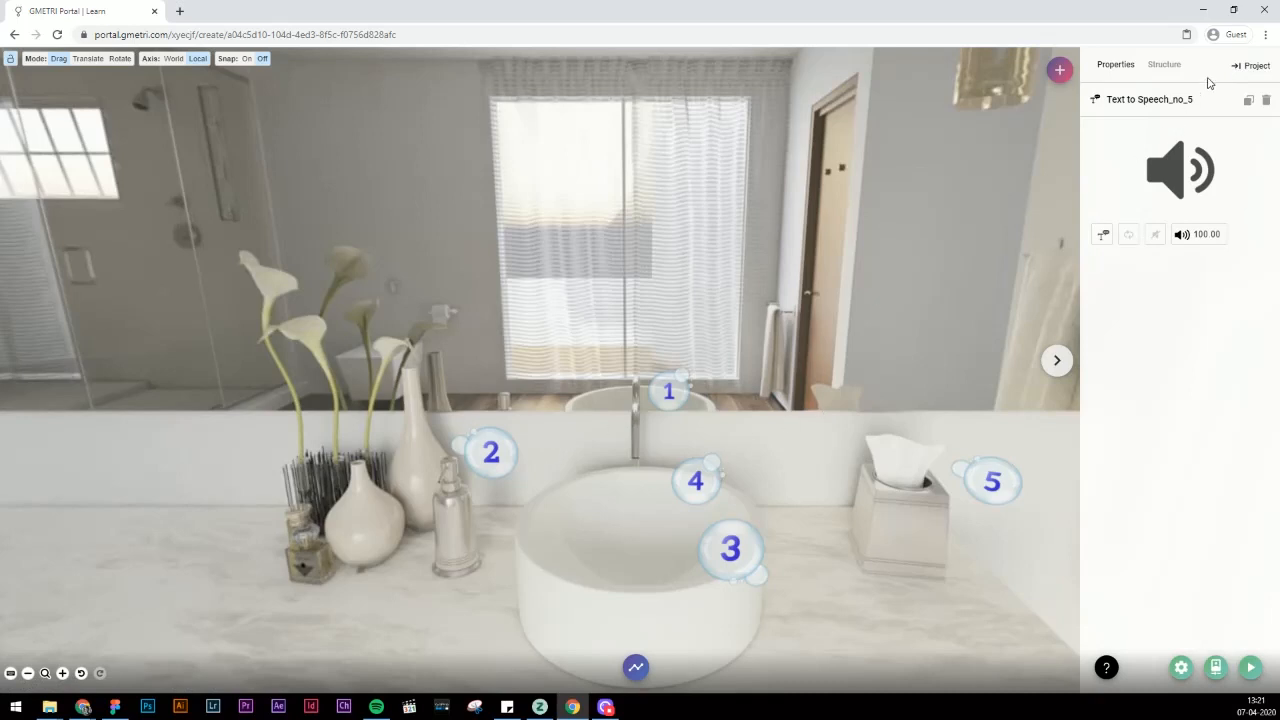
Create a new deployment for the Learn project and set its authentication to Public.
click(1250, 66)
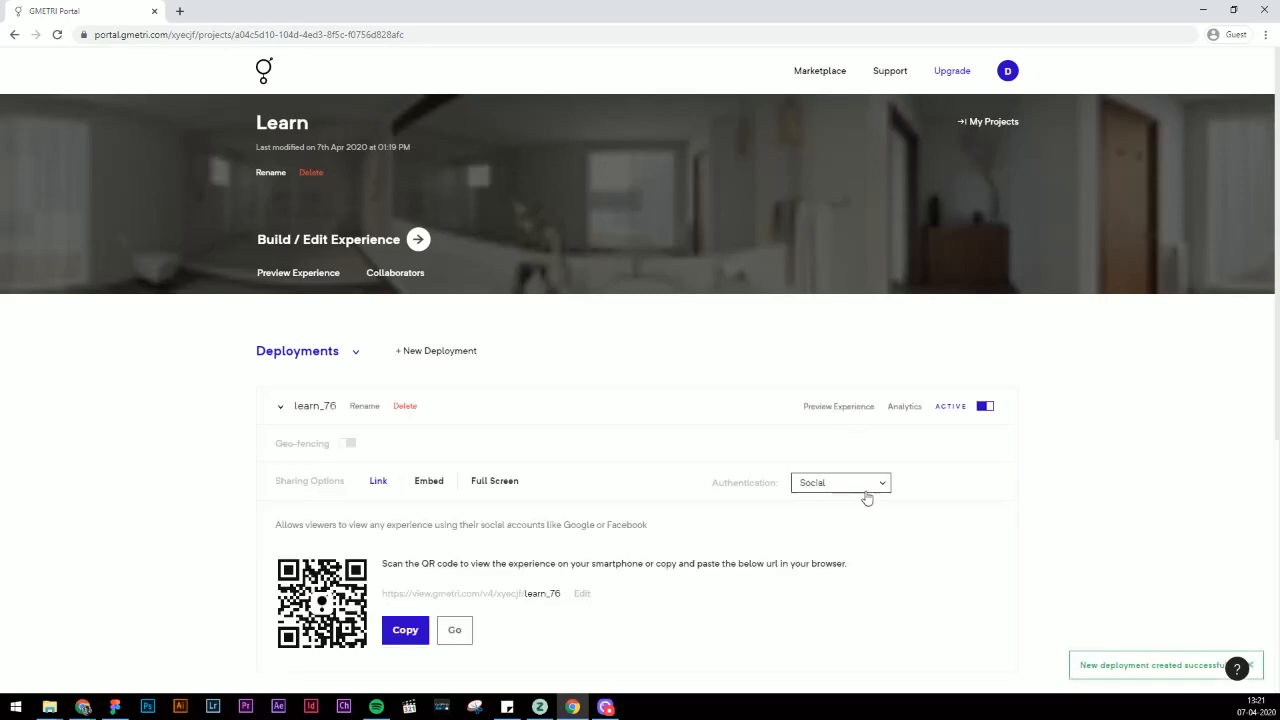
click(865, 492)
click(828, 550)
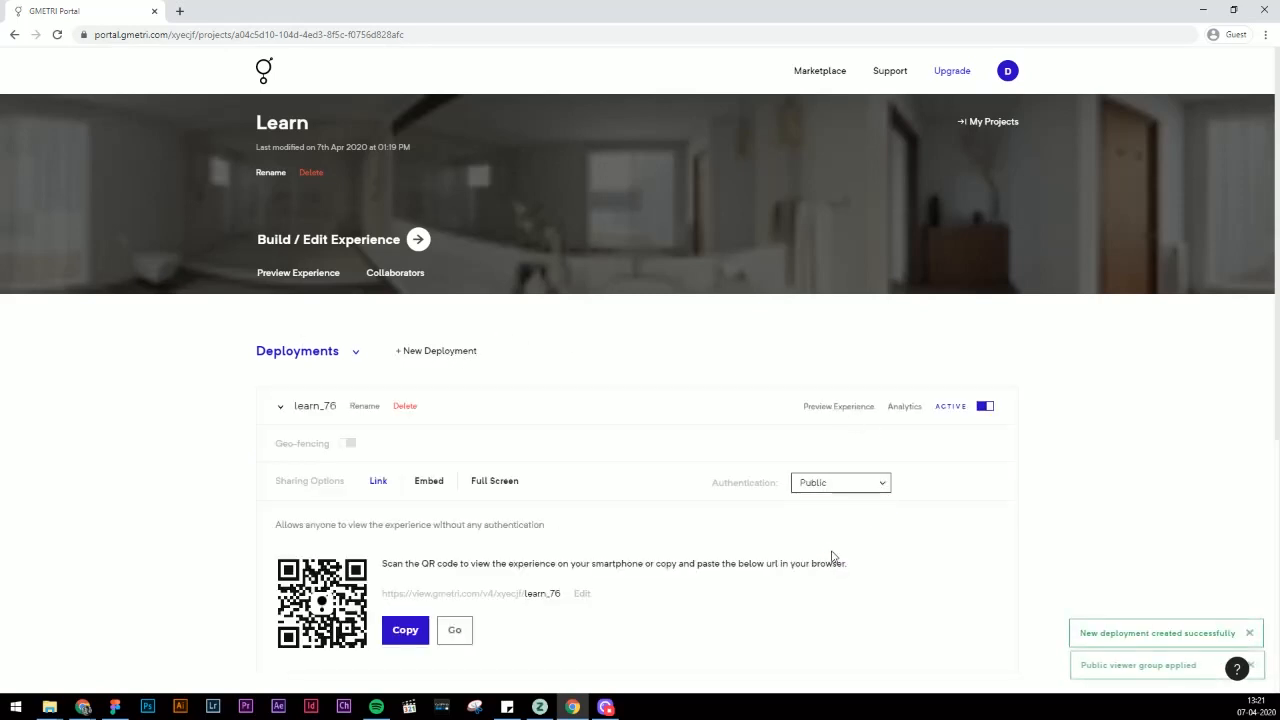
Change the ending of the deployment's share URL to learn_wash_hands and save it.
scroll(500, 505, down, 2)
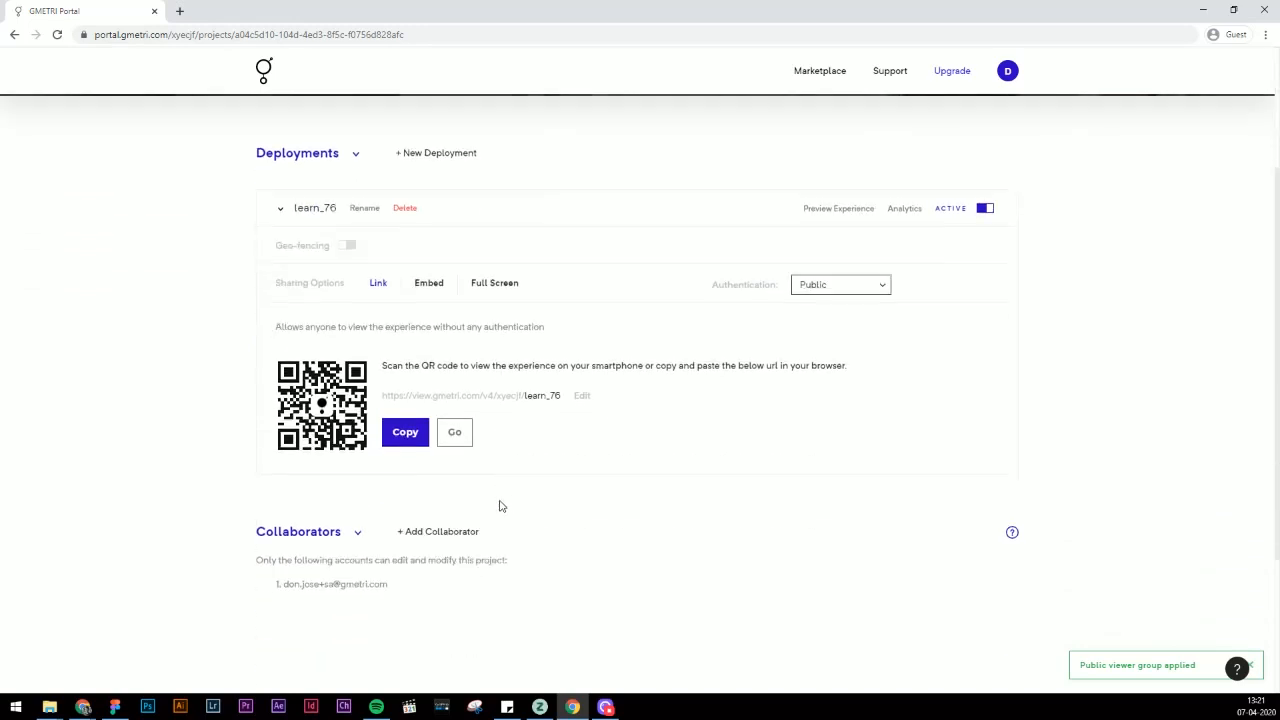
click(580, 395)
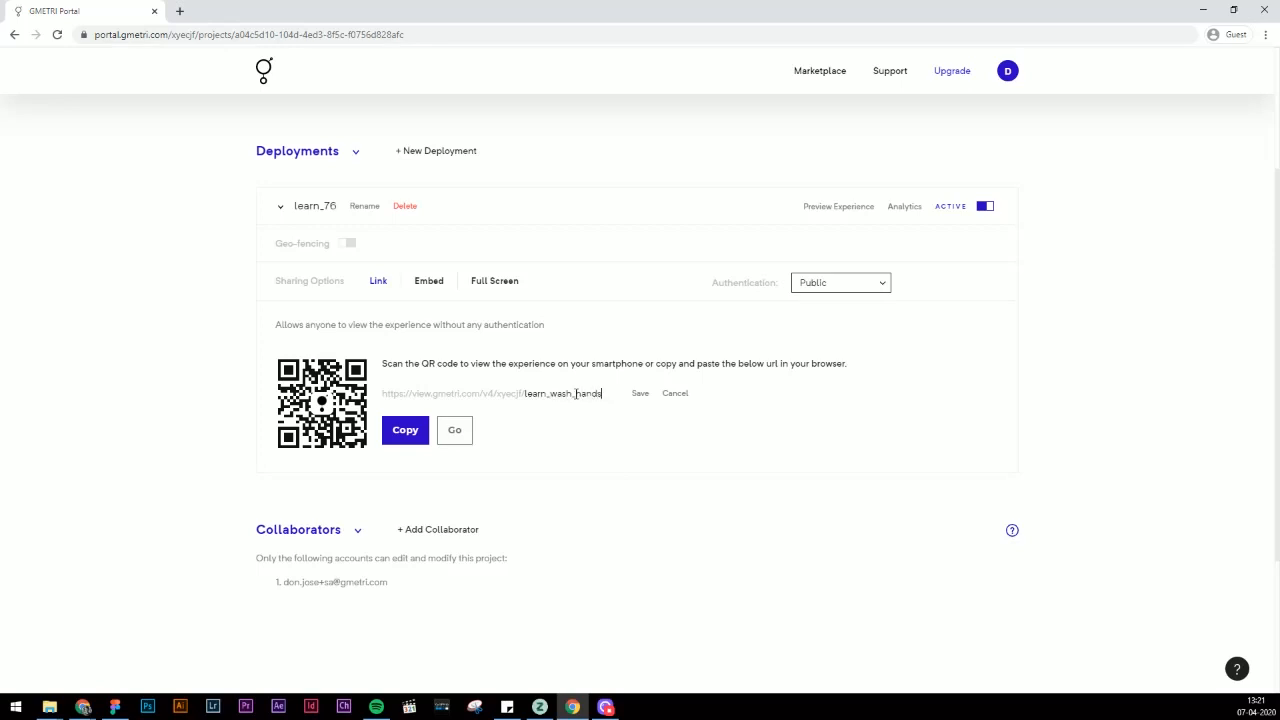
click(643, 399)
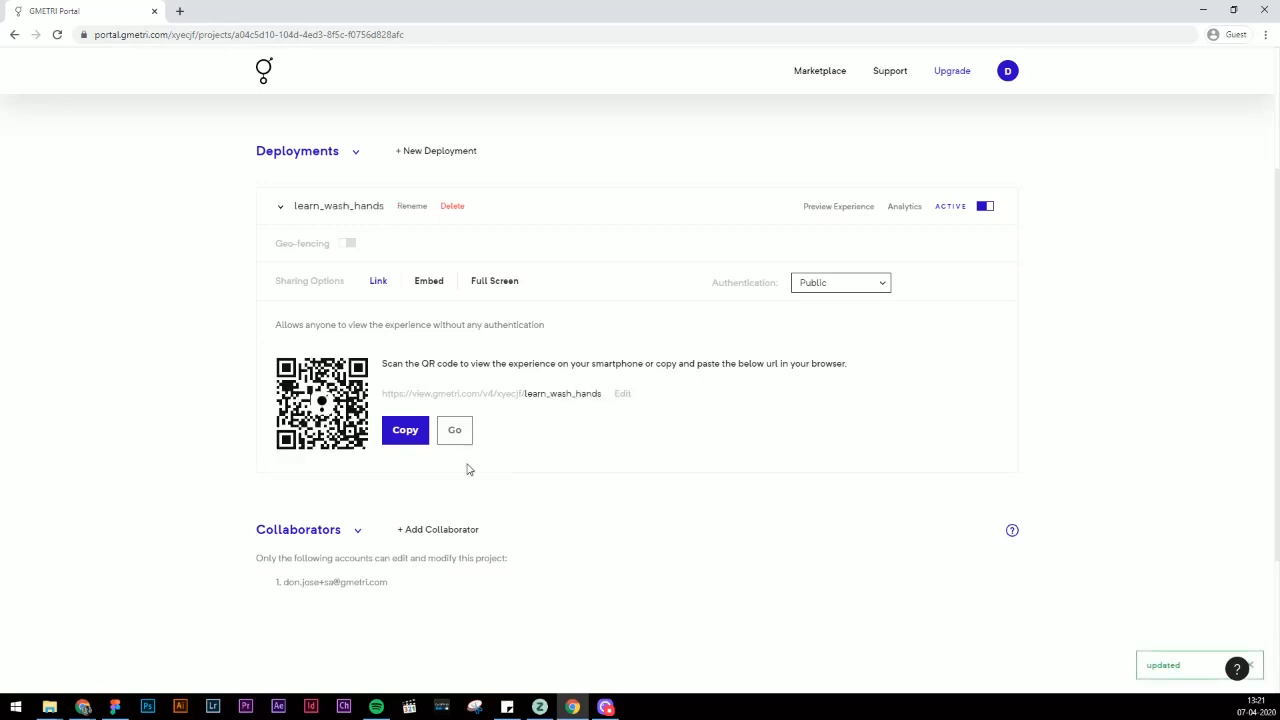
Copy the deployment link, open it in a new browser tab and test bubbles 1, 2 and 4.
click(422, 441)
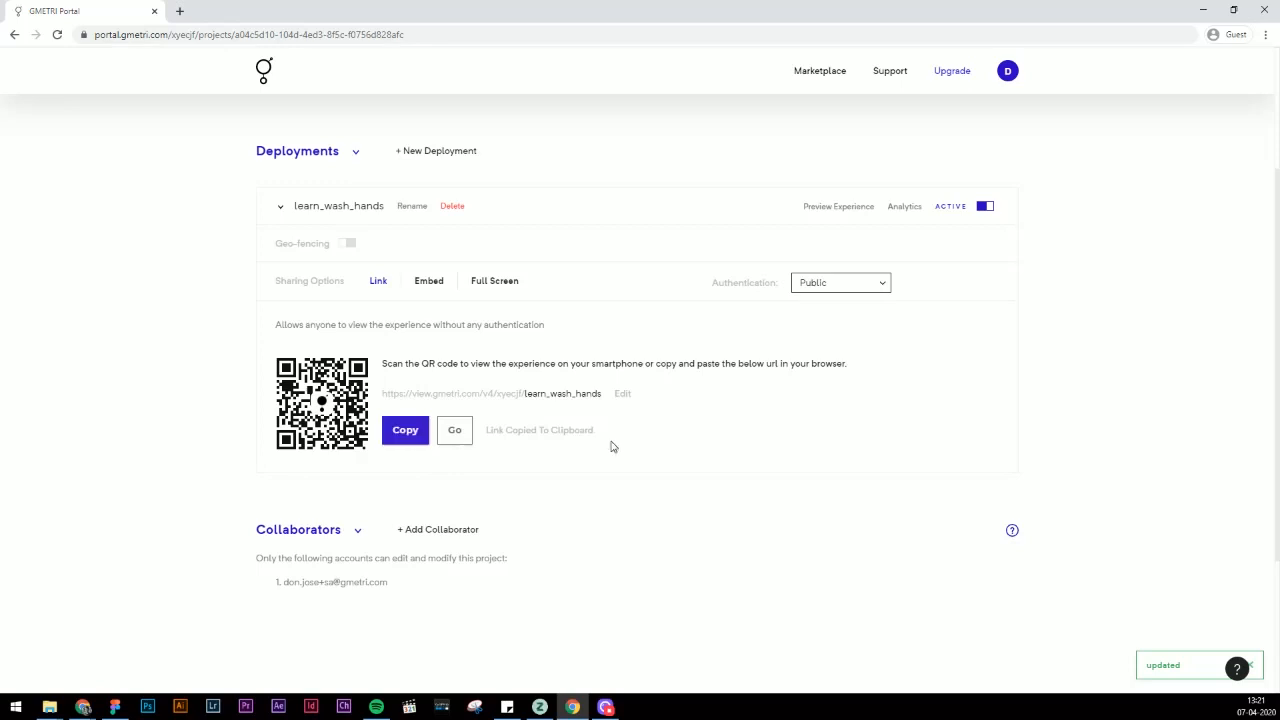
click(179, 11)
right_click(205, 34)
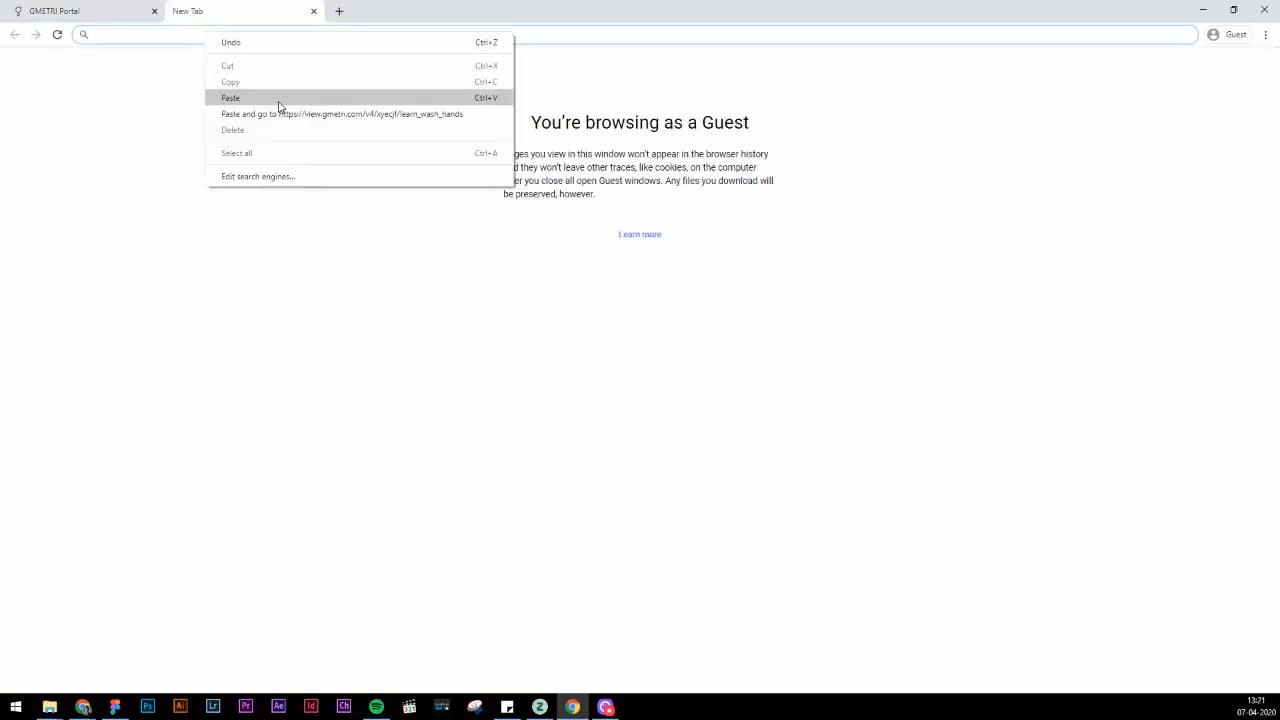
click(288, 114)
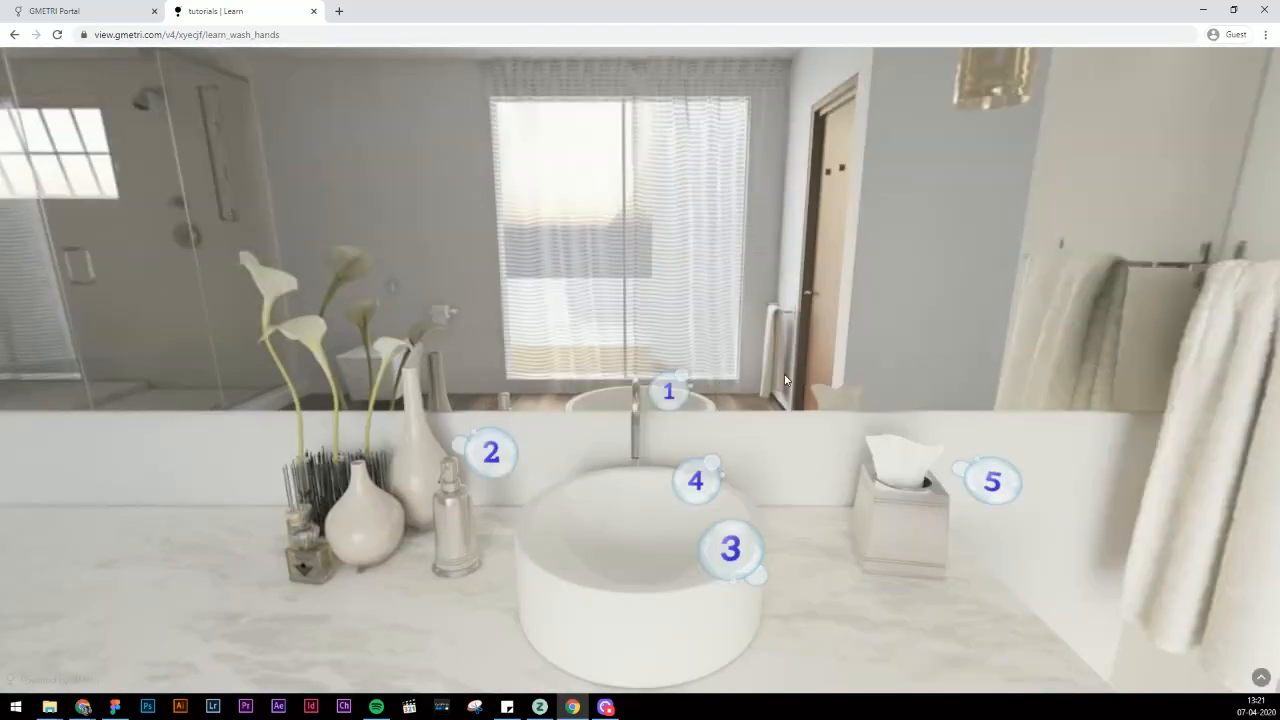
click(666, 400)
click(510, 459)
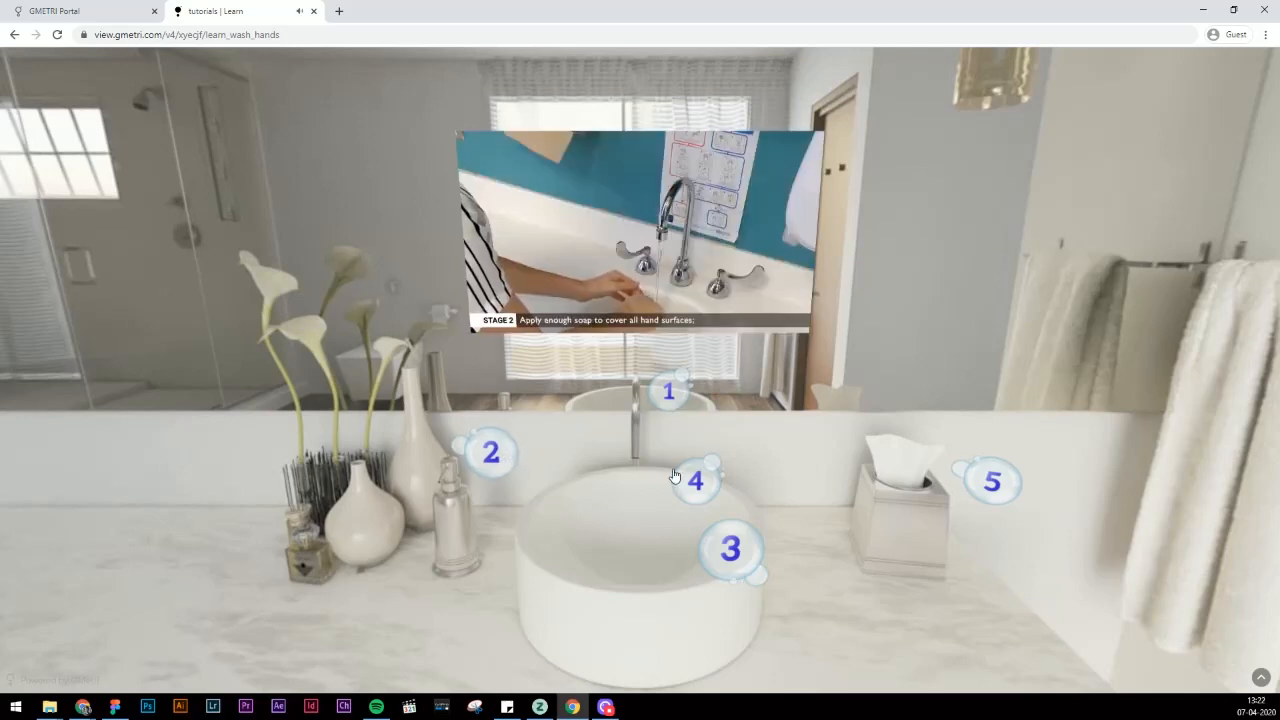
click(690, 481)
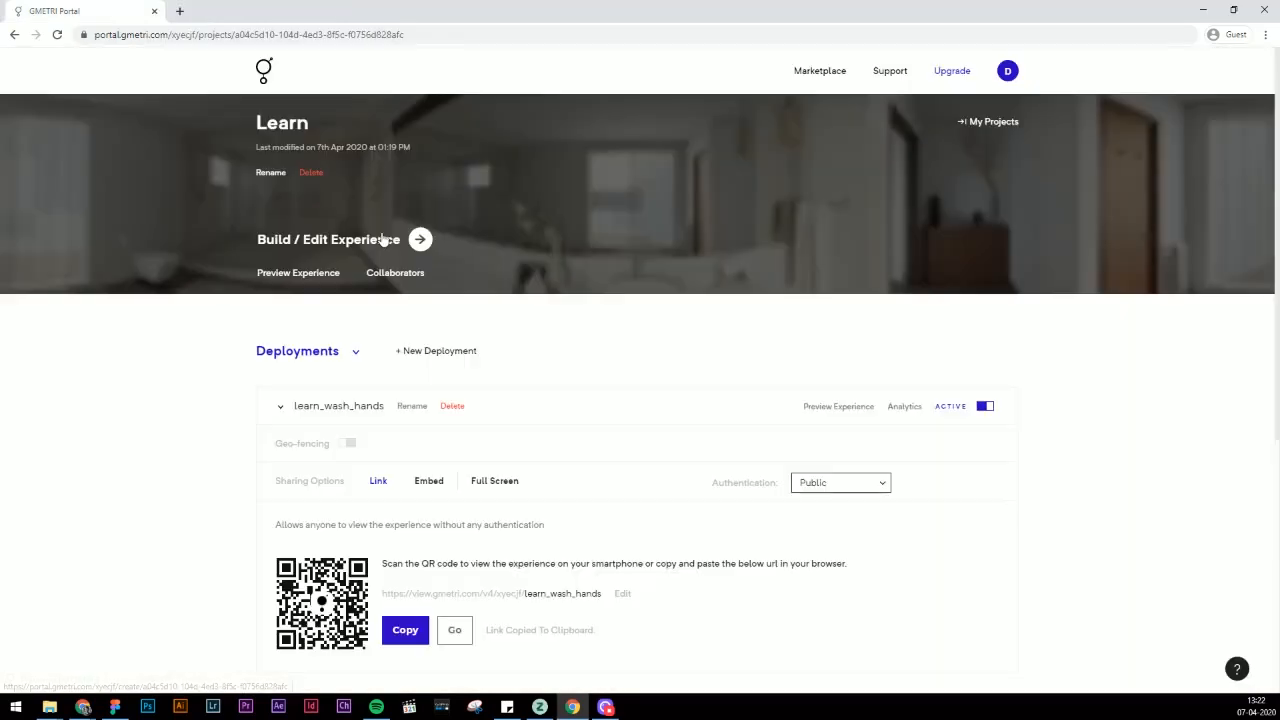
Set the splash screen's starting description to "Welcome to my First GMetri VR experience on how to wash your hands properly.".
click(386, 248)
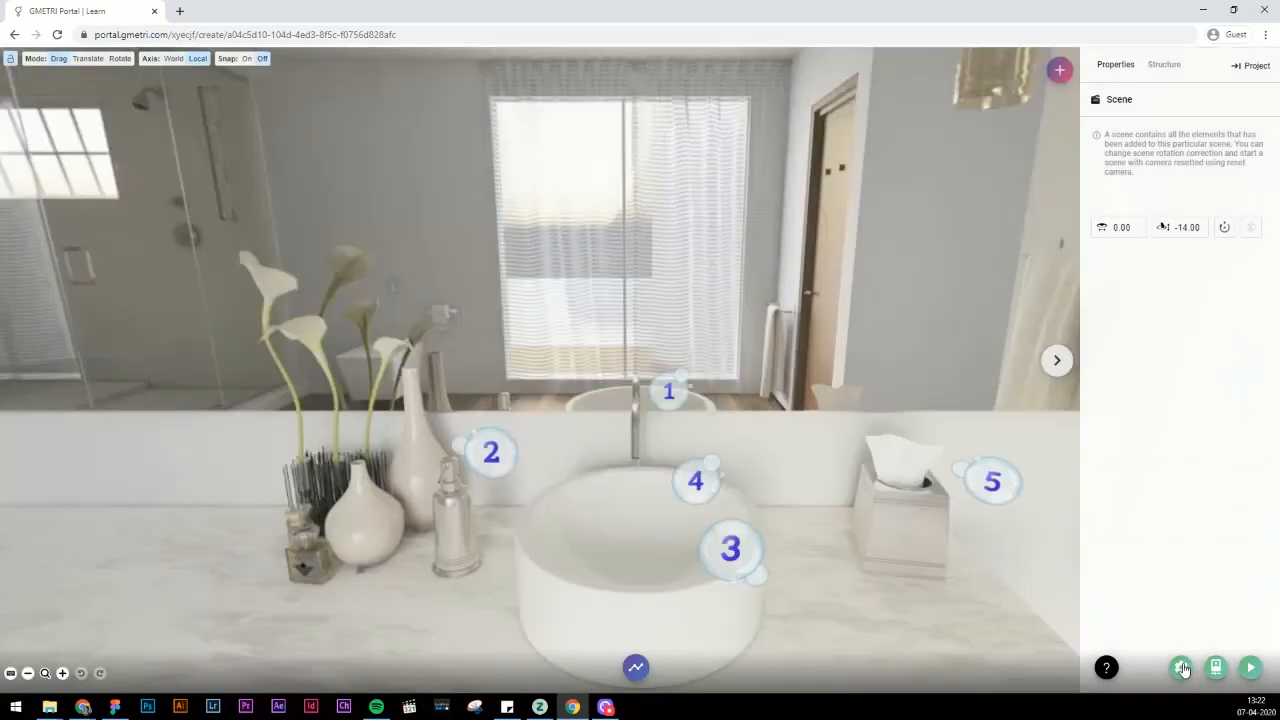
click(1182, 667)
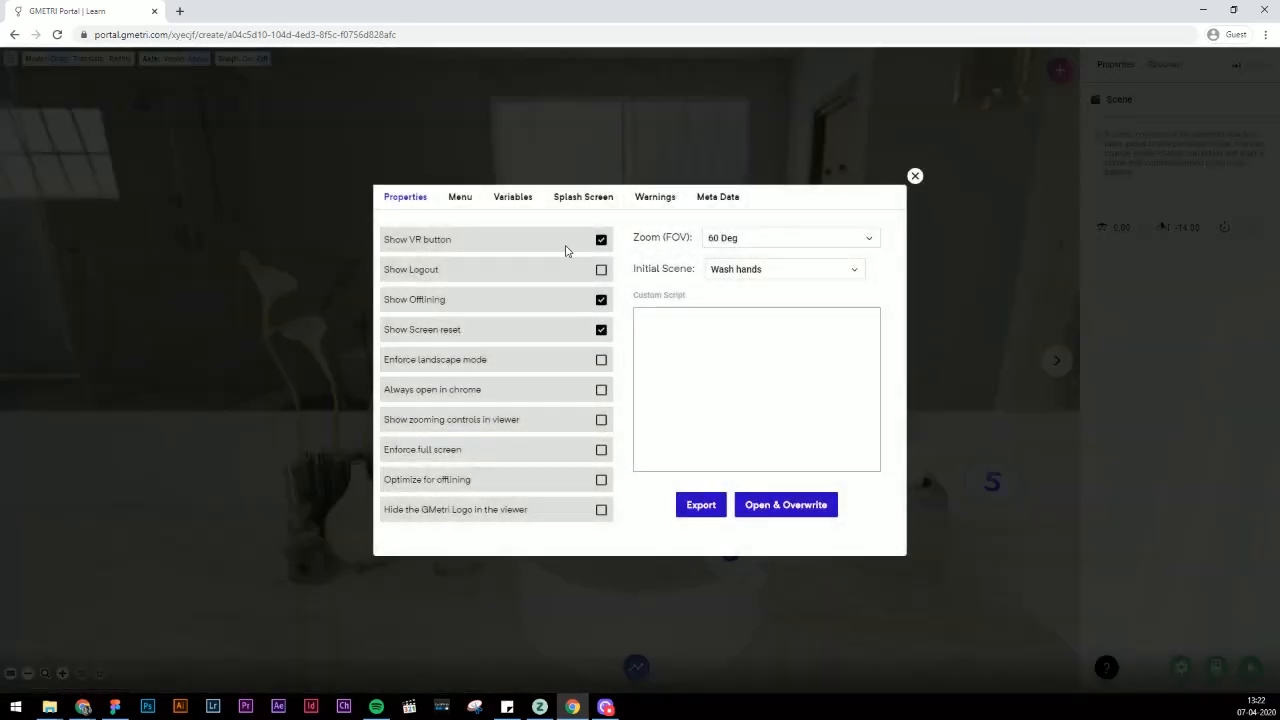
click(572, 204)
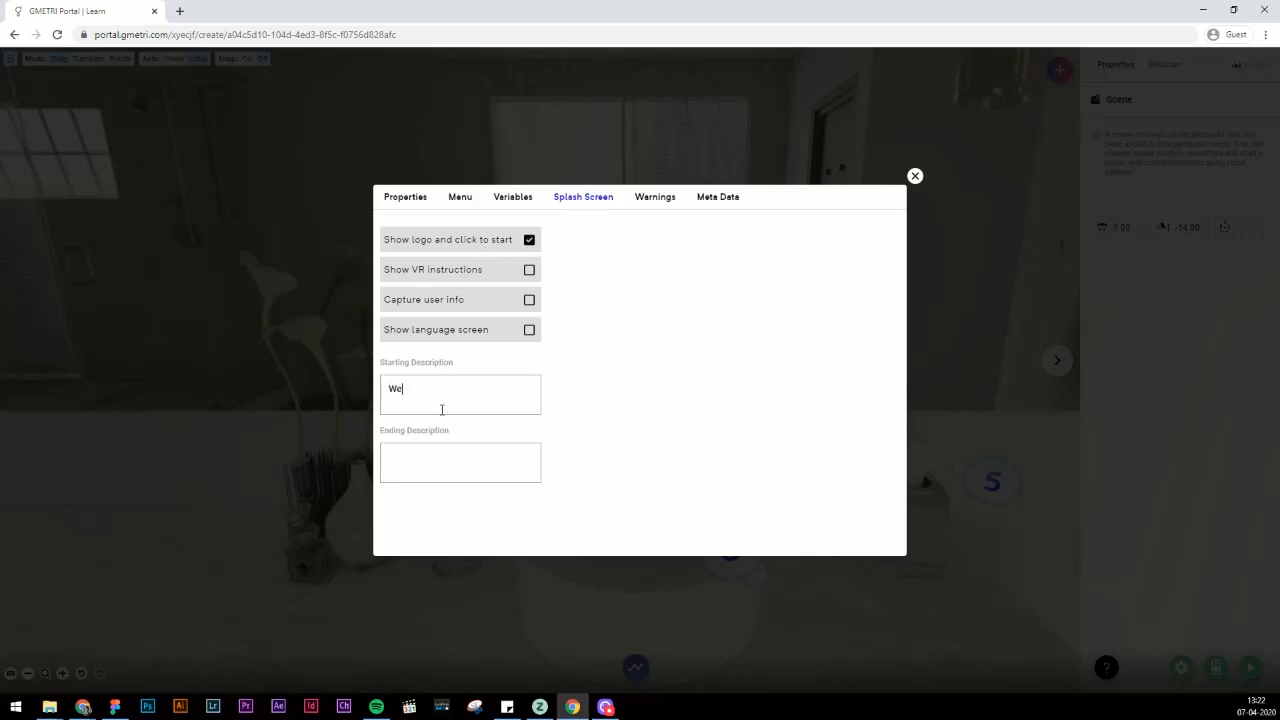
text(lcome to my First GMetri VR experience on how to wash your hands properly.)
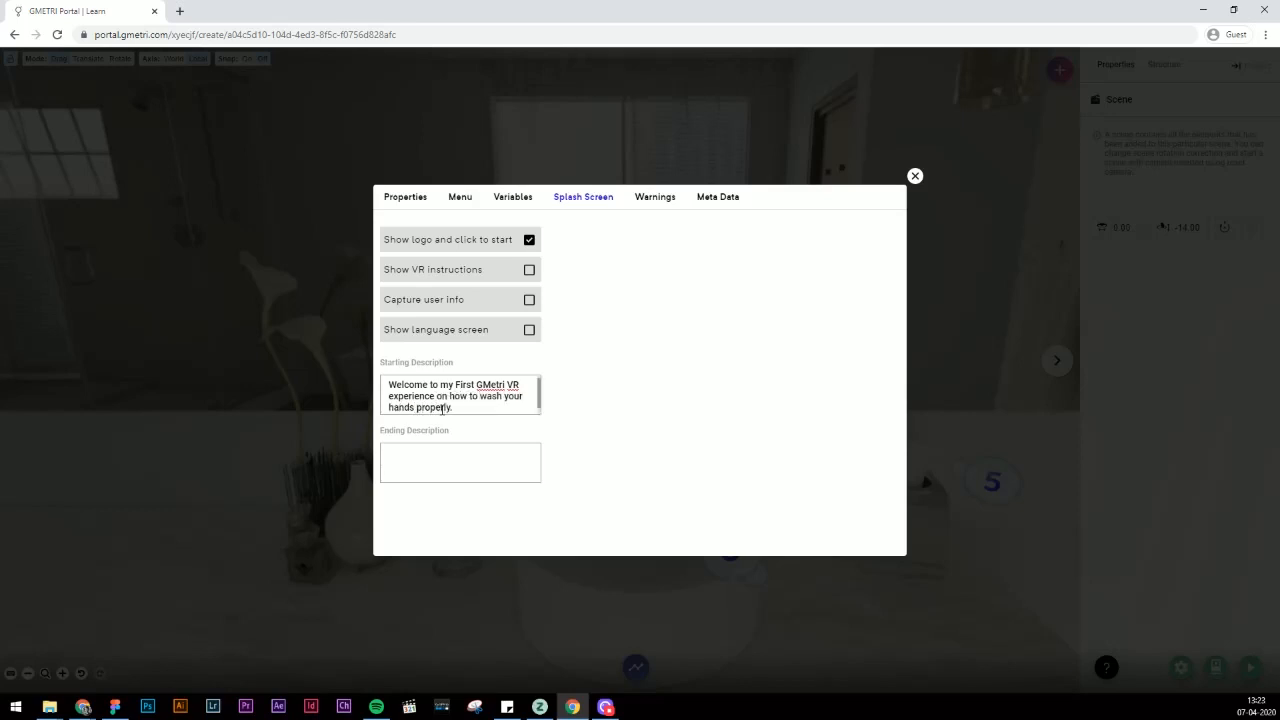
click(914, 176)
Open the learn_wash_hands deployment from the project page, start the experience from its splash screen and test the bubbles.
click(1252, 66)
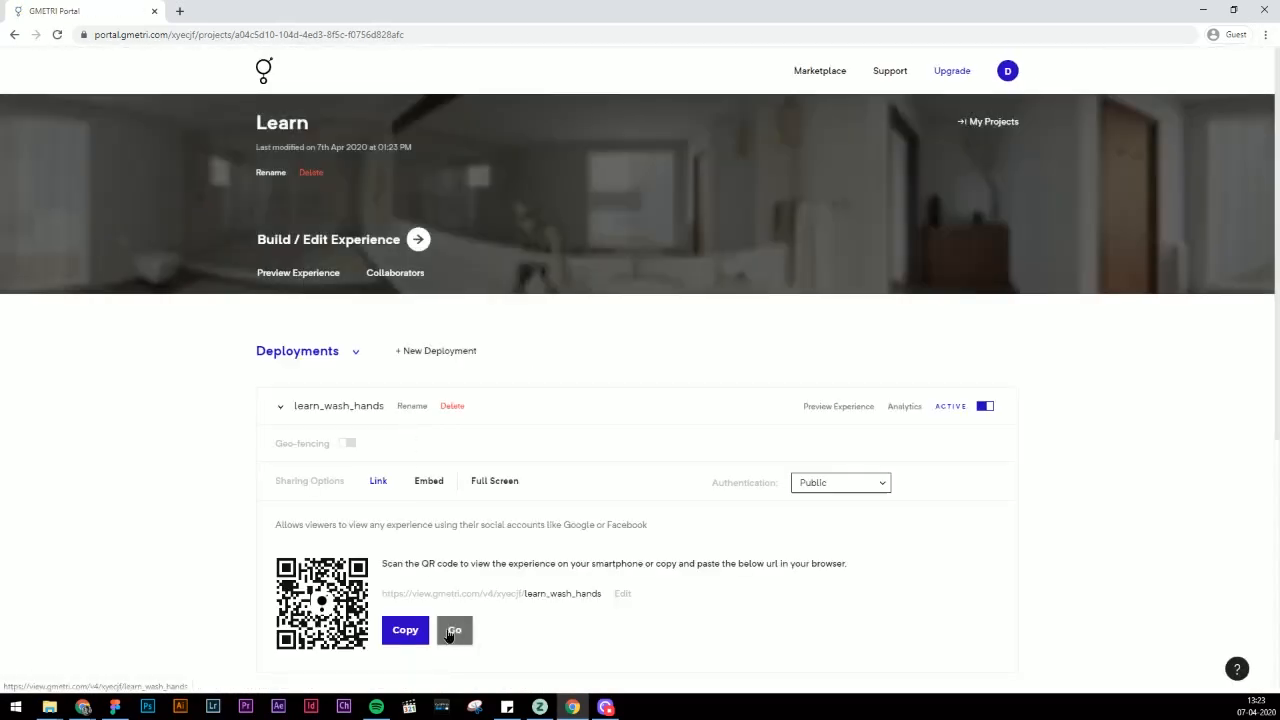
click(455, 630)
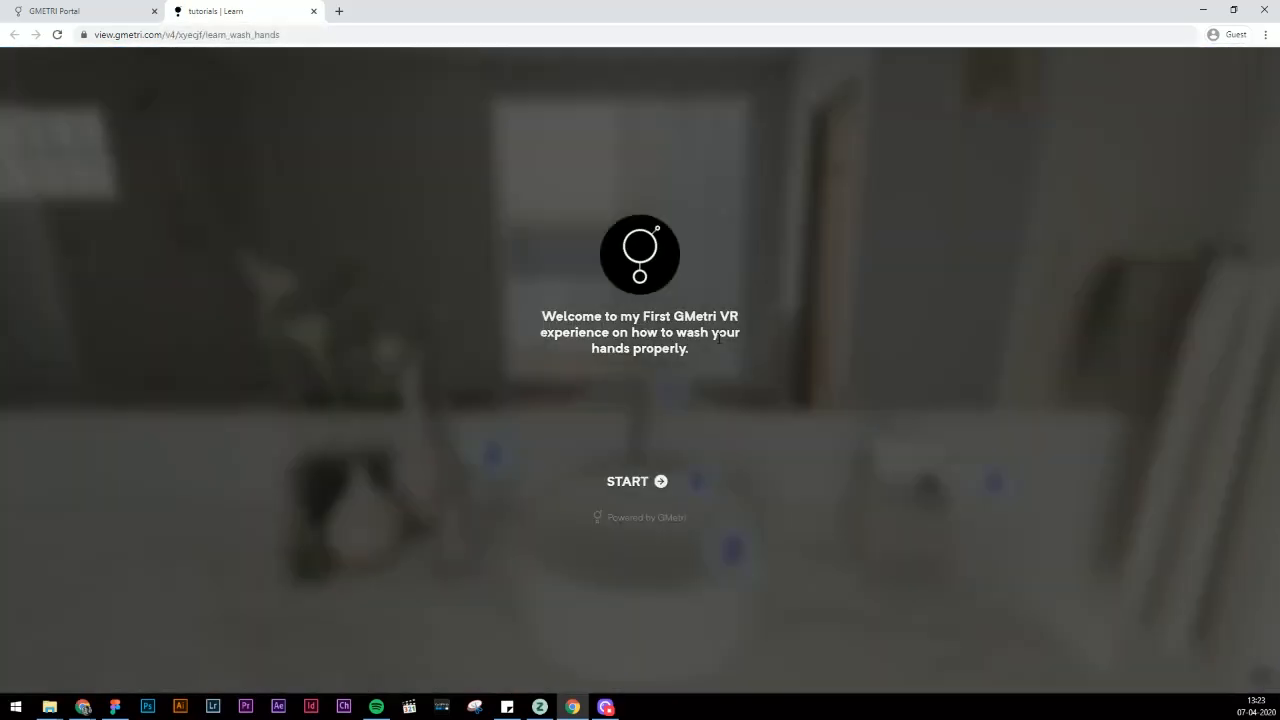
click(640, 488)
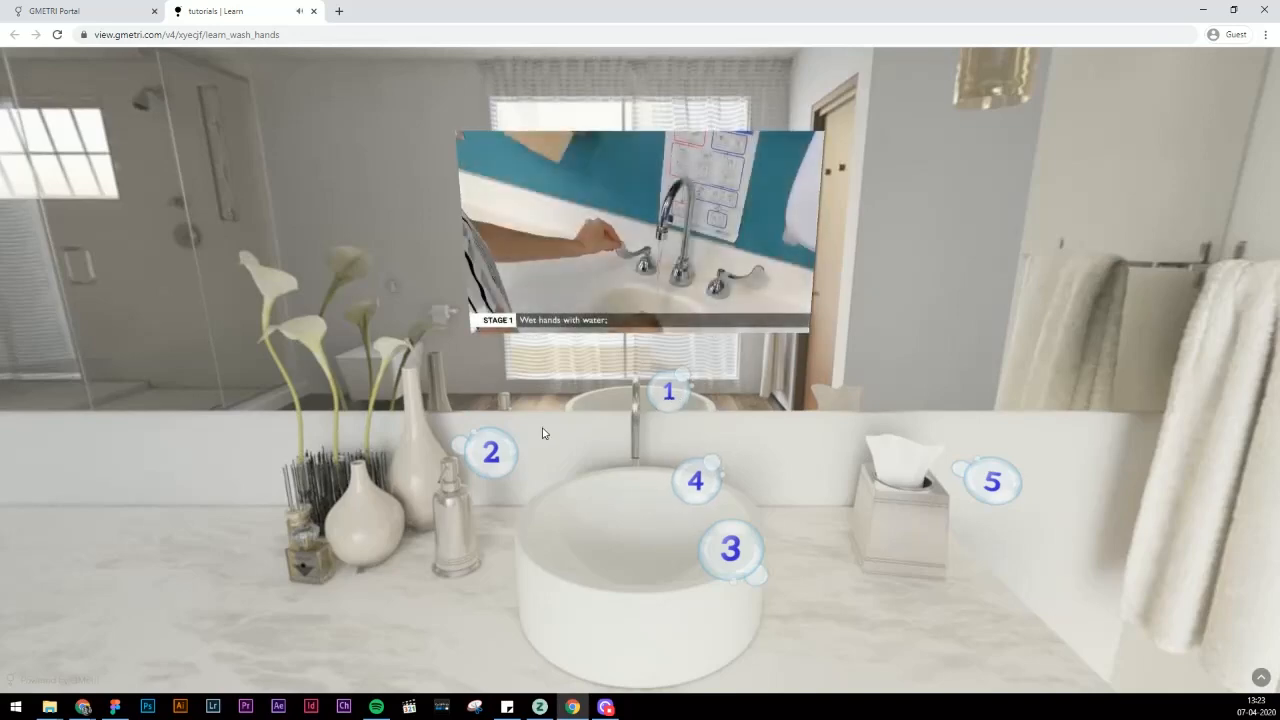
click(481, 460)
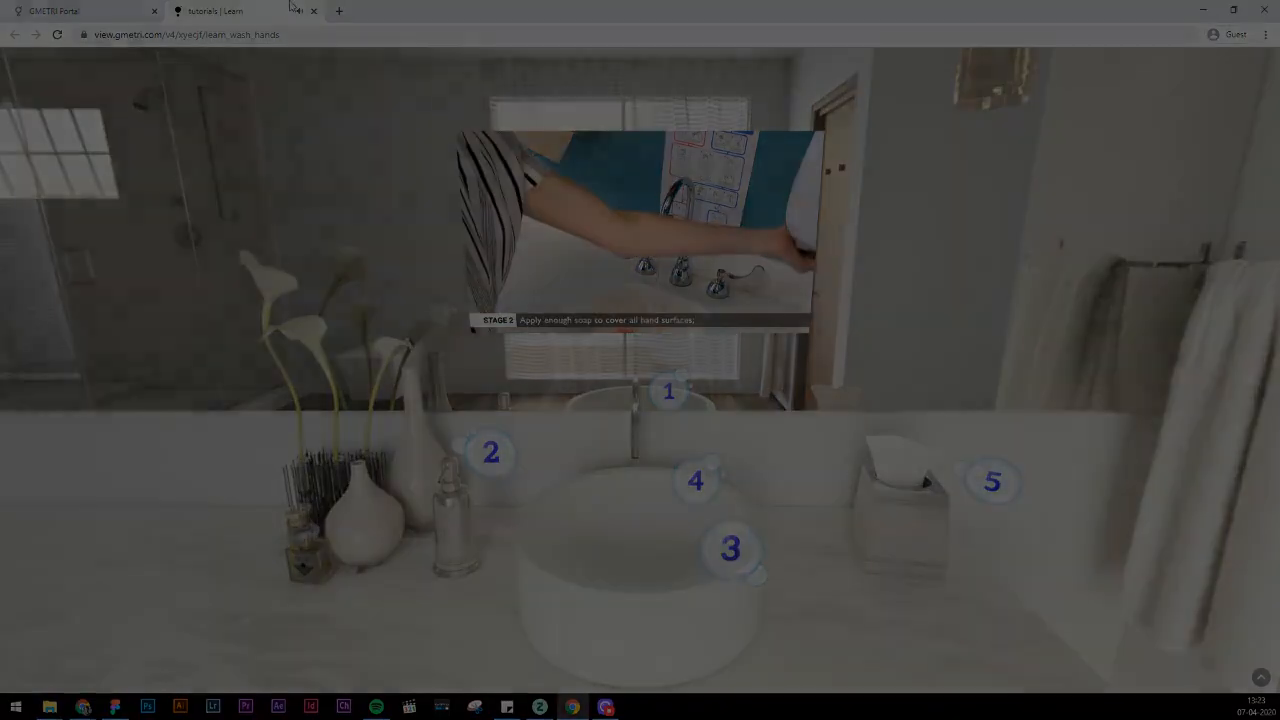